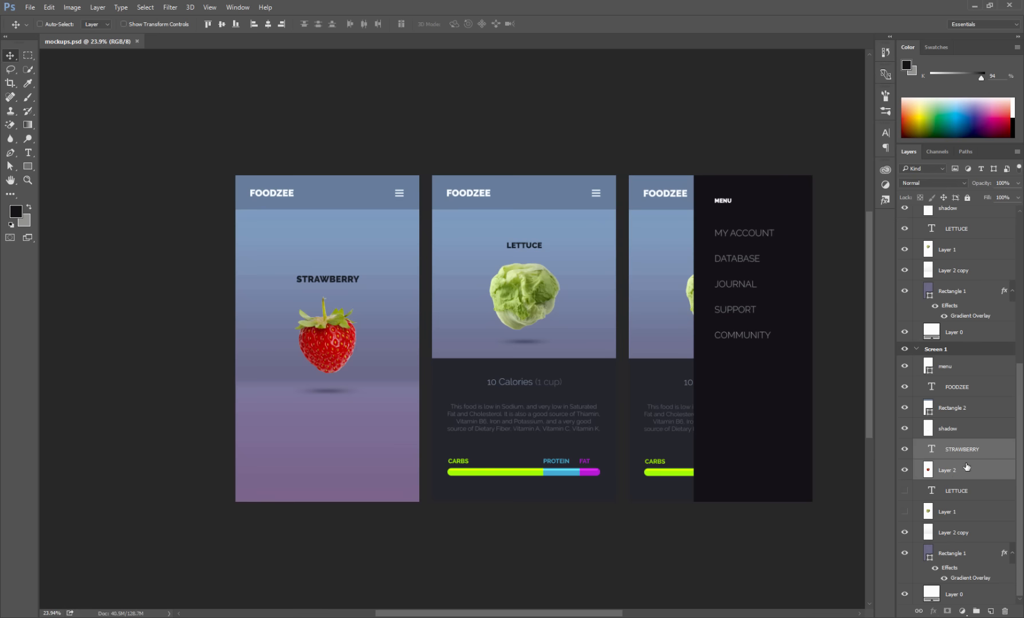
Merge the STRAWBERRY text layer and the strawberry image layer of Screen 1 into one layer
key(ctrl+e)
click(904, 470)
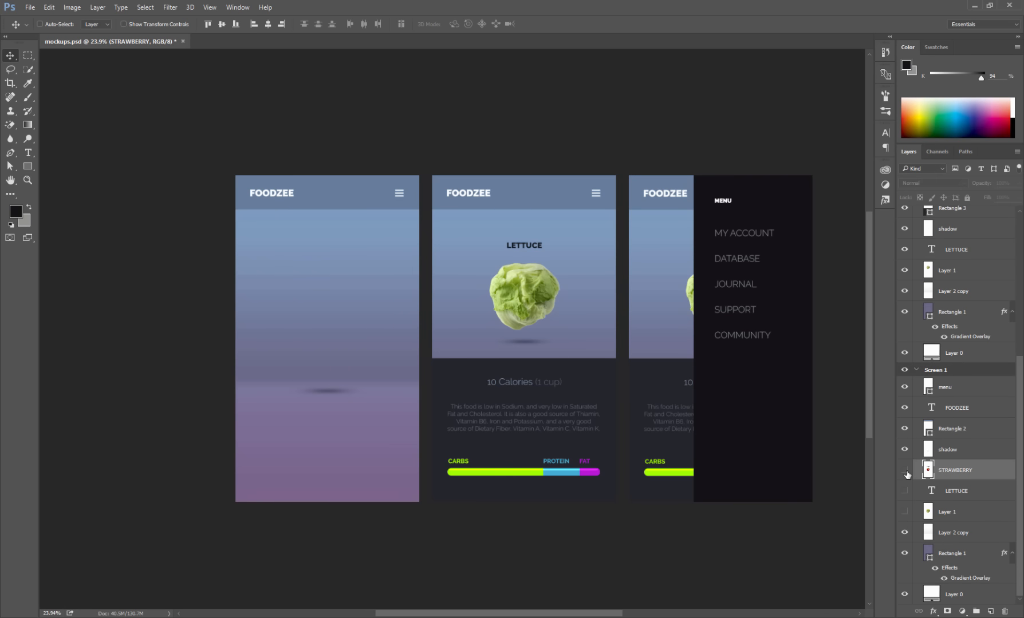
click(905, 470)
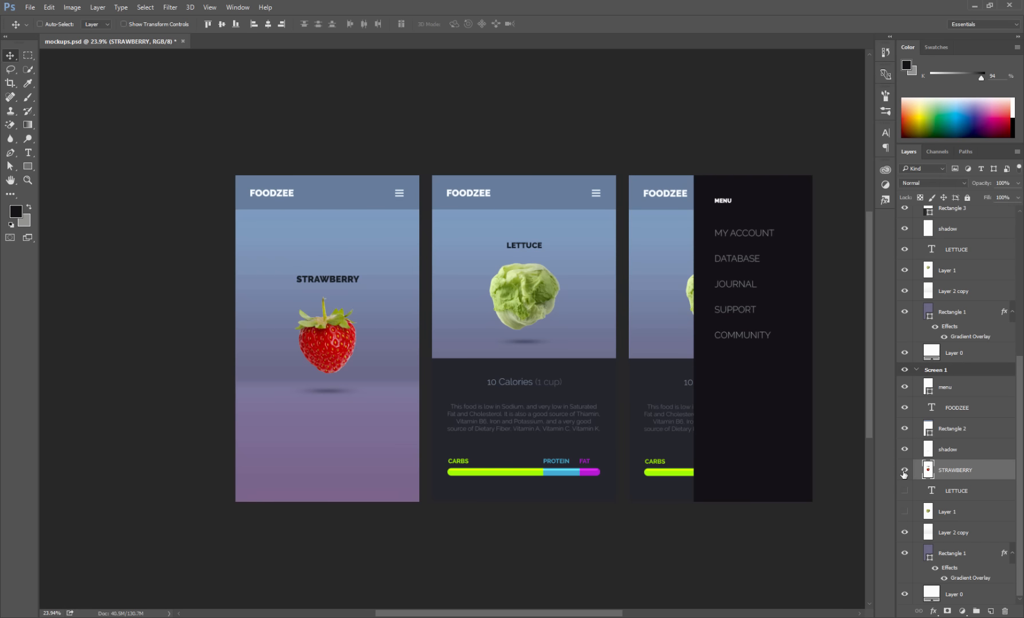
Duplicate the shadow layer in the Screen 1 group
shift+click(961, 450)
click(960, 450)
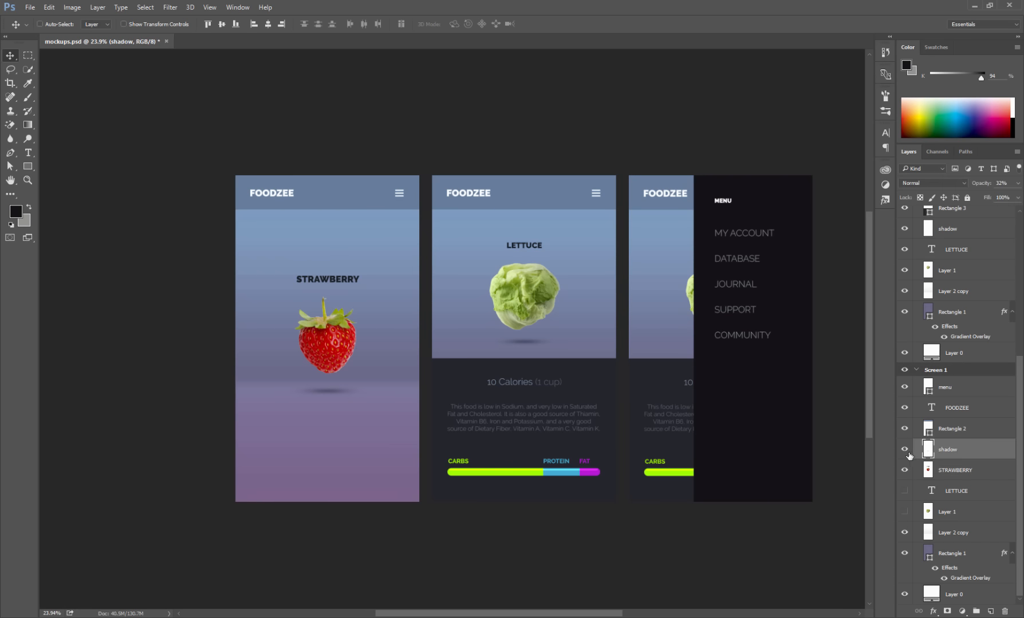
click(905, 450)
click(904, 510)
click(905, 510)
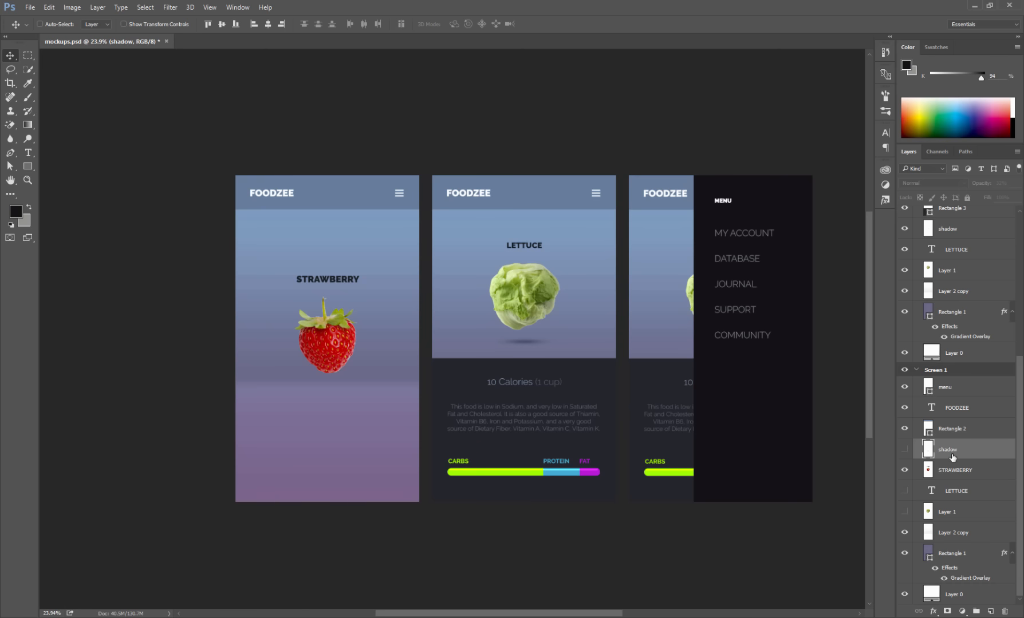
click(905, 449)
right_click(960, 451)
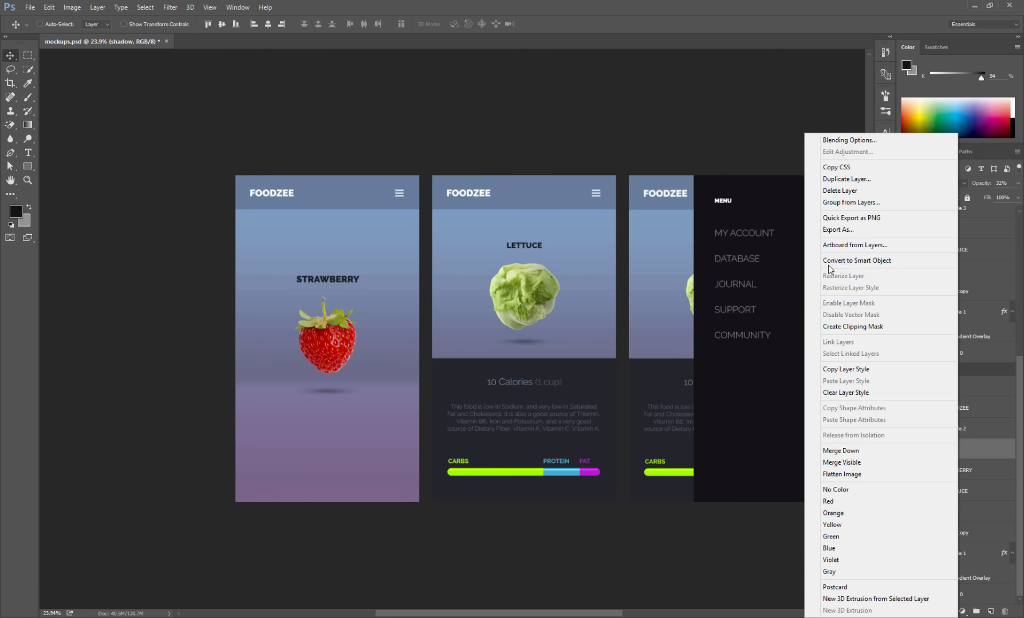
click(831, 187)
key(Return)
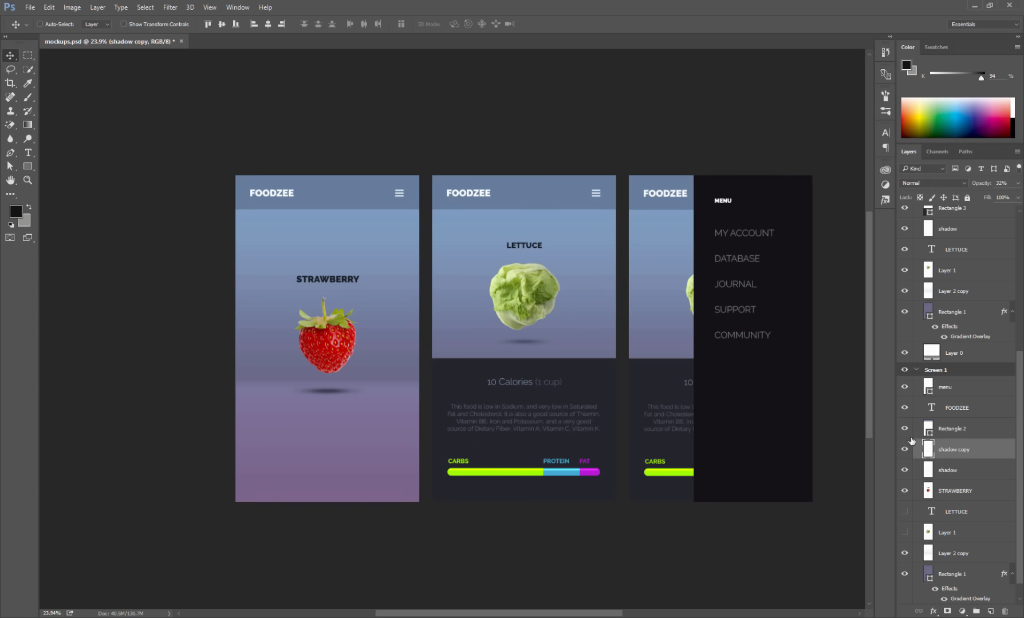
Merge the original shadow with the STRAWBERRY layer in Screen 1 and hide the shadow copy
click(955, 470)
shift+click(955, 491)
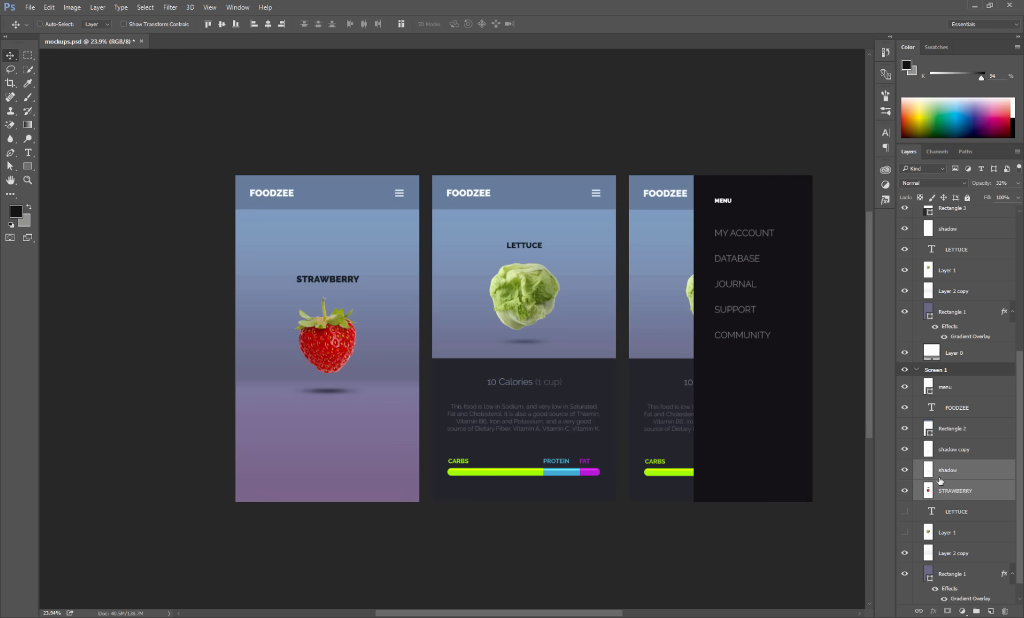
key(ctrl+e)
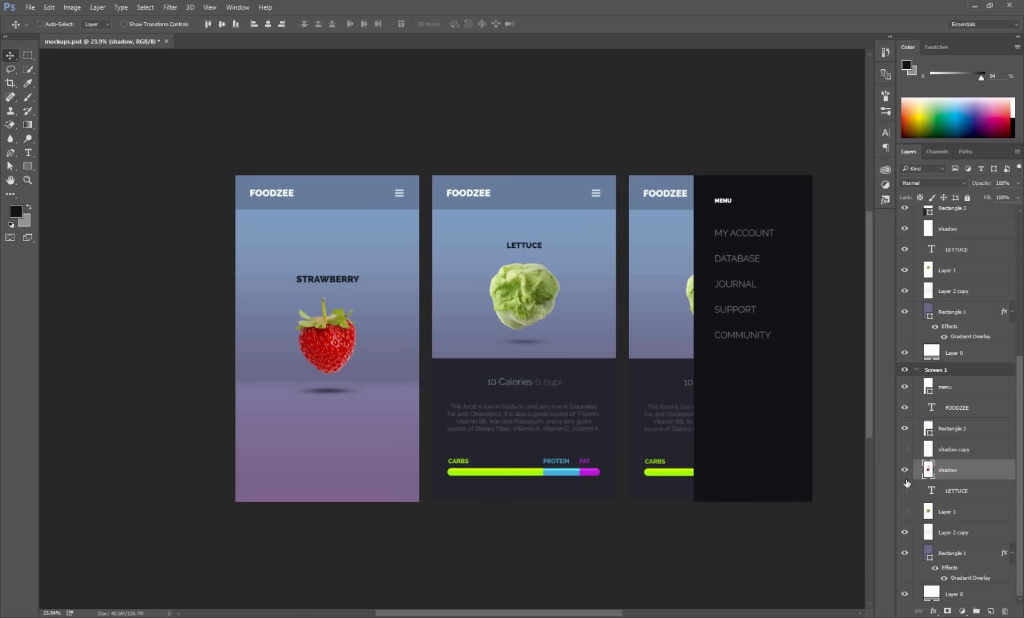
click(904, 449)
click(904, 470)
click(904, 470)
click(904, 471)
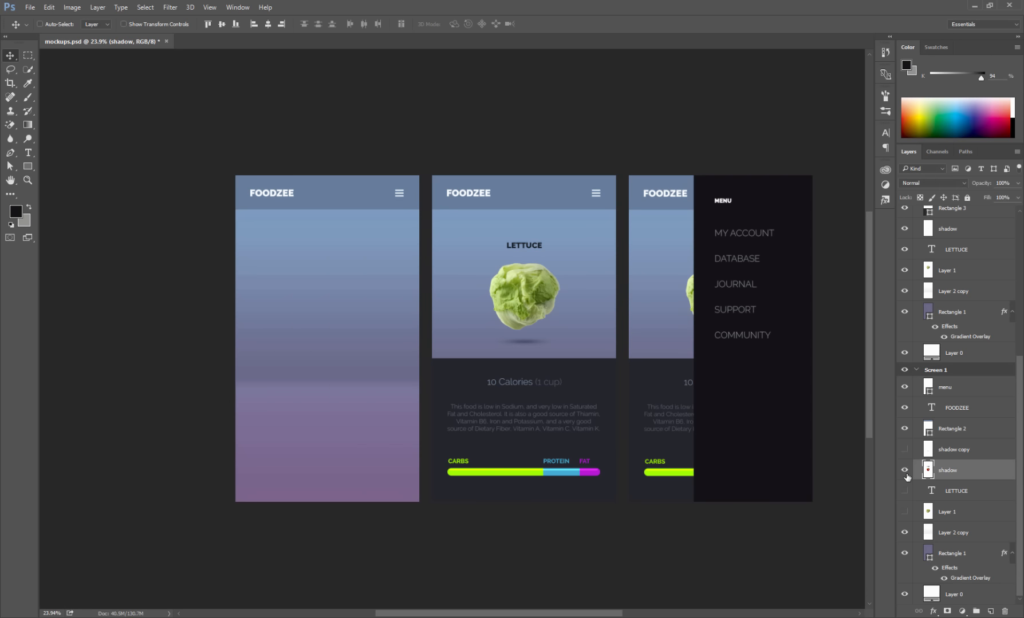
click(904, 471)
click(905, 471)
click(905, 471)
Hide the merged strawberry layer and show the shadow copy, LETTUCE text and Layer 1 in Screen 1
click(952, 450)
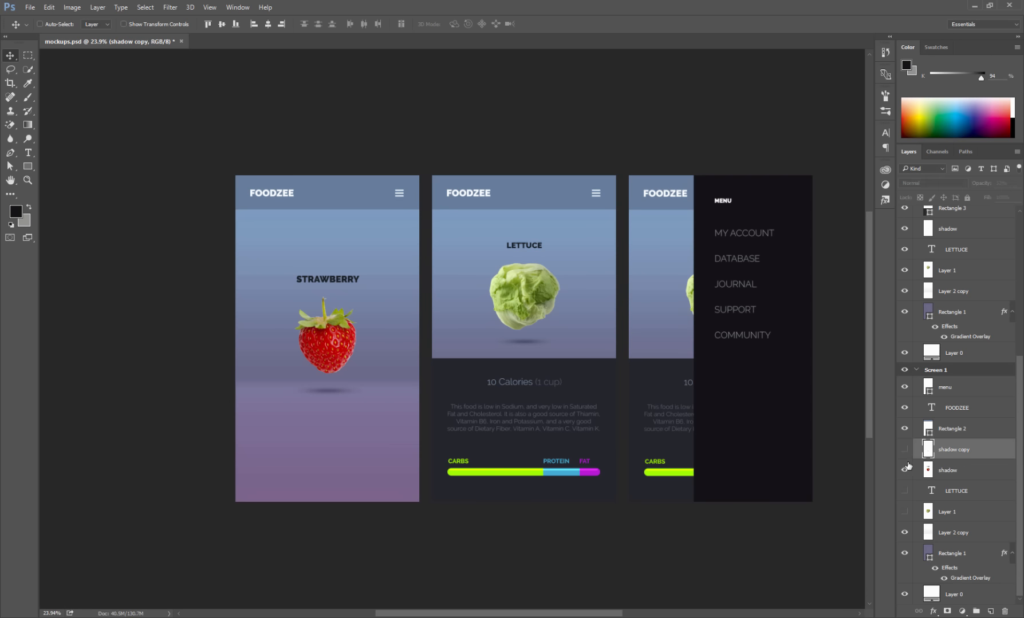
click(905, 470)
click(904, 450)
click(905, 491)
click(905, 511)
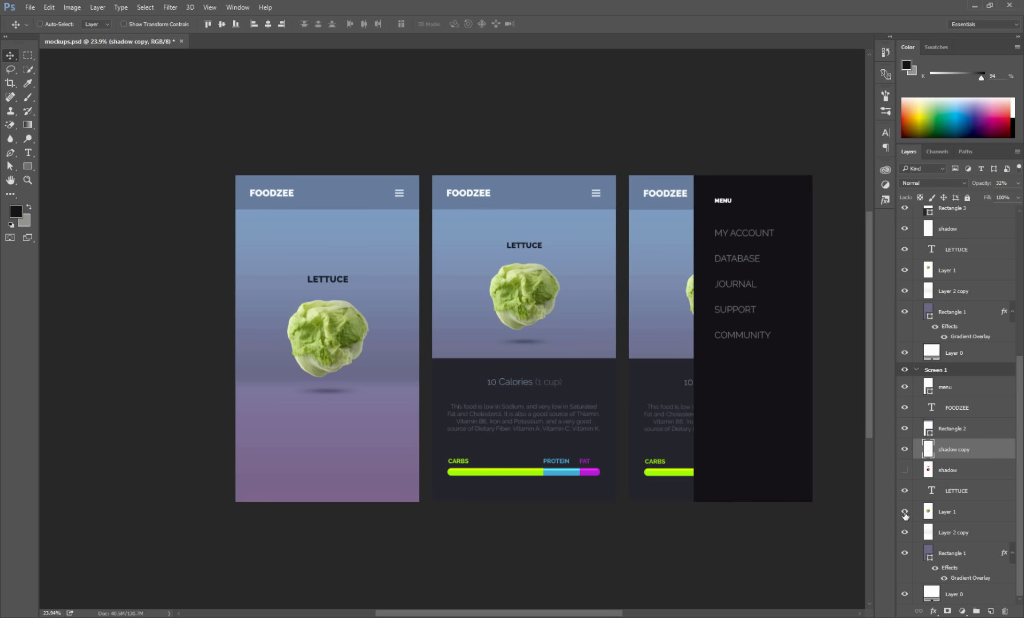
Merge the shadow copy, LETTUCE text and Layer 1 into one layer, and check it against the strawberry layer by toggling visibility
ctrl+click(955, 491)
ctrl+click(955, 513)
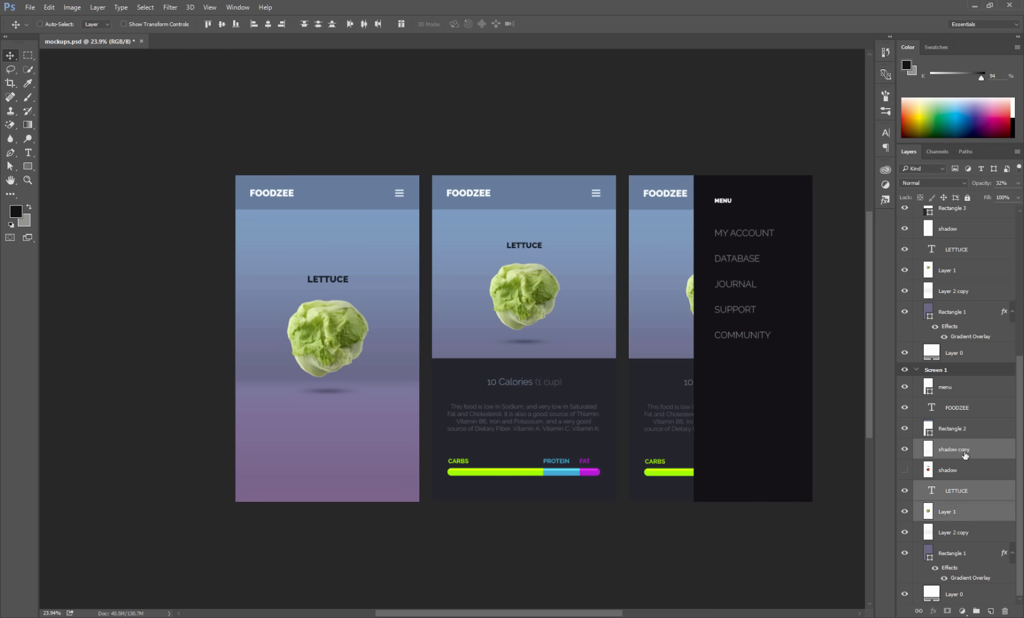
key(ctrl+e)
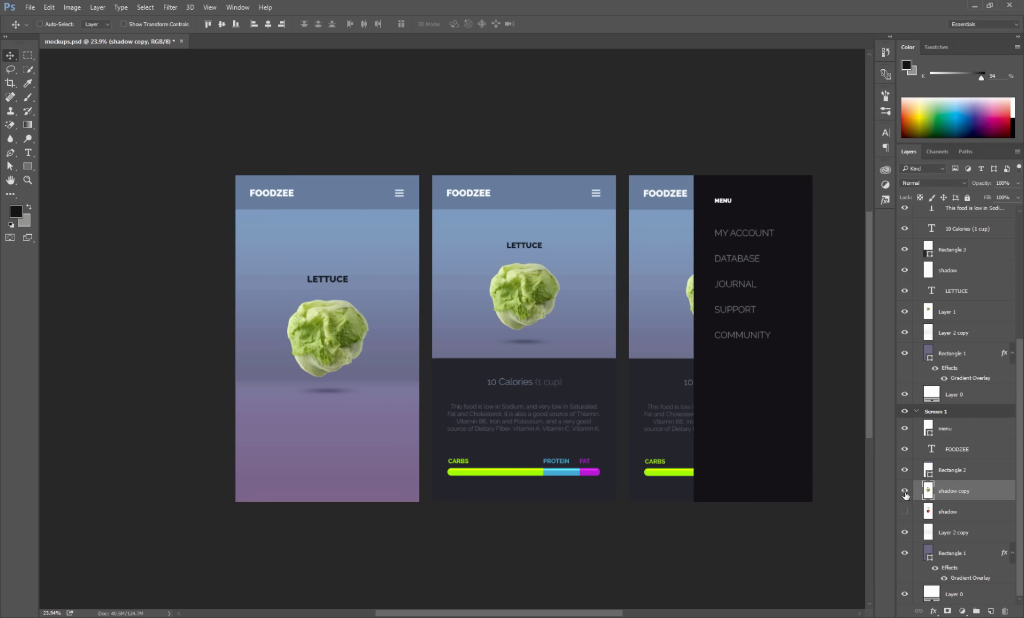
click(905, 492)
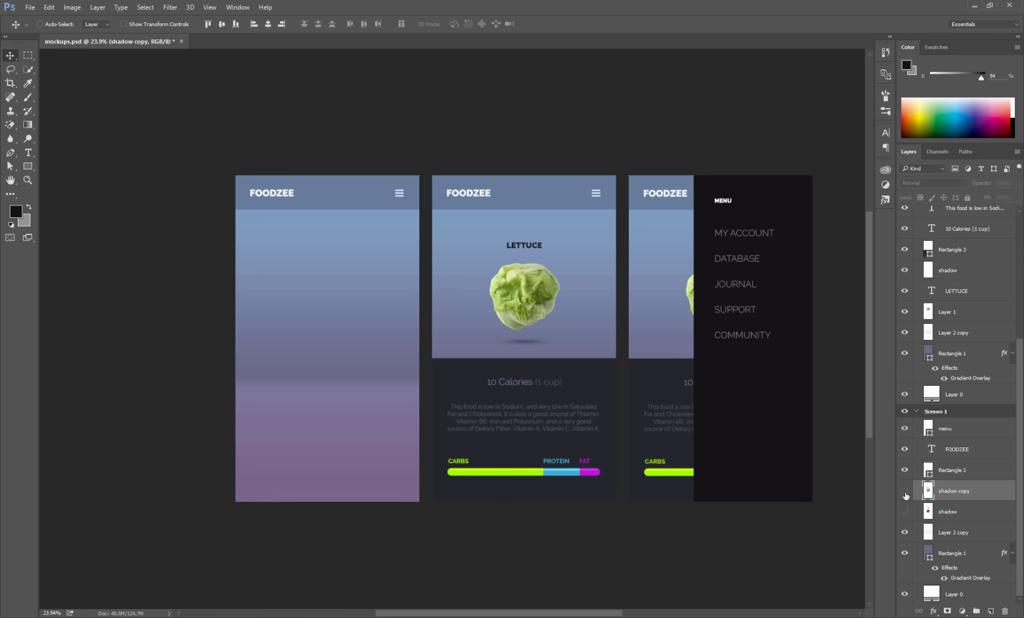
click(905, 512)
click(905, 491)
click(905, 492)
click(904, 511)
click(905, 491)
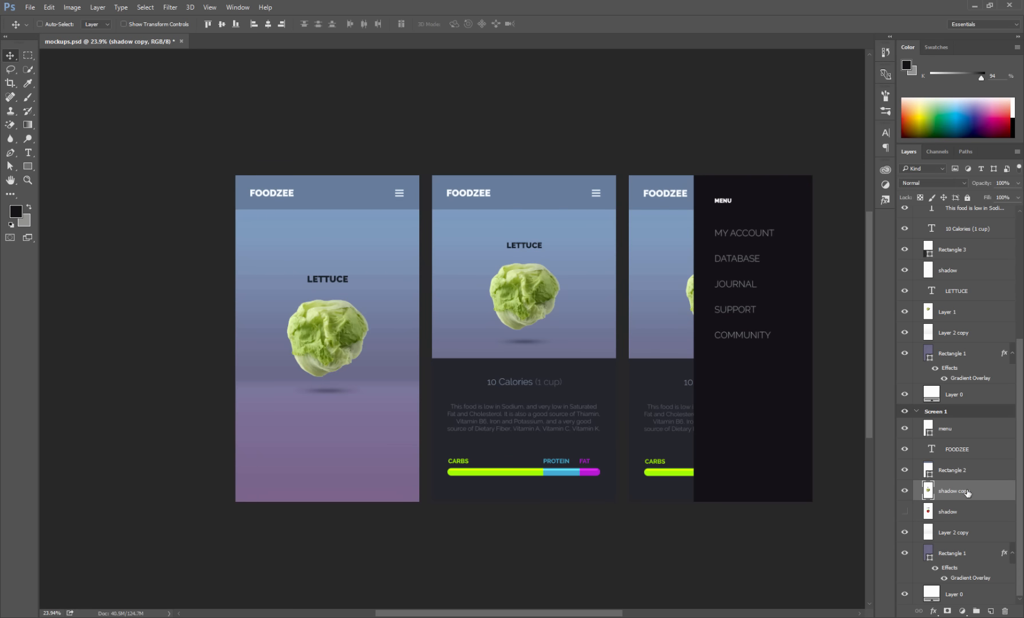
Start a PNG export of the merged lettuce layer and create and open a folder named assets inside the post folder
right_click(967, 493)
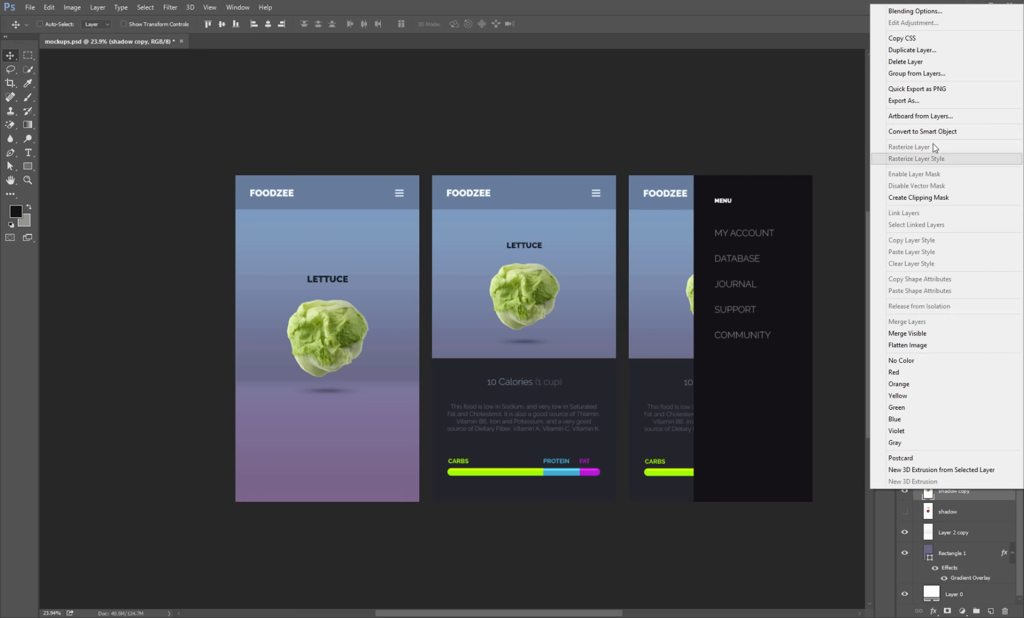
click(915, 100)
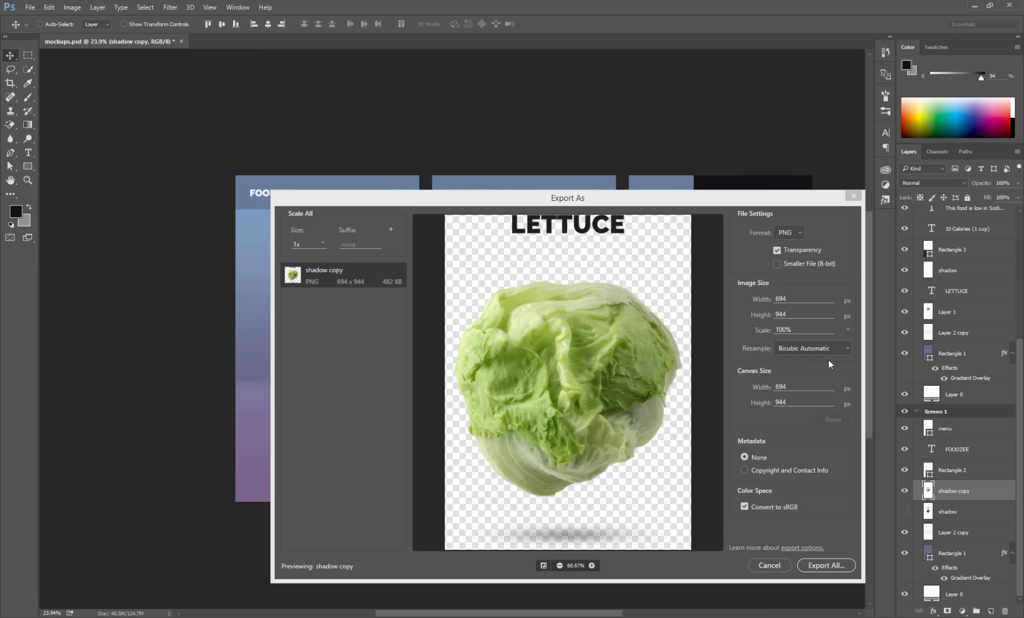
click(820, 565)
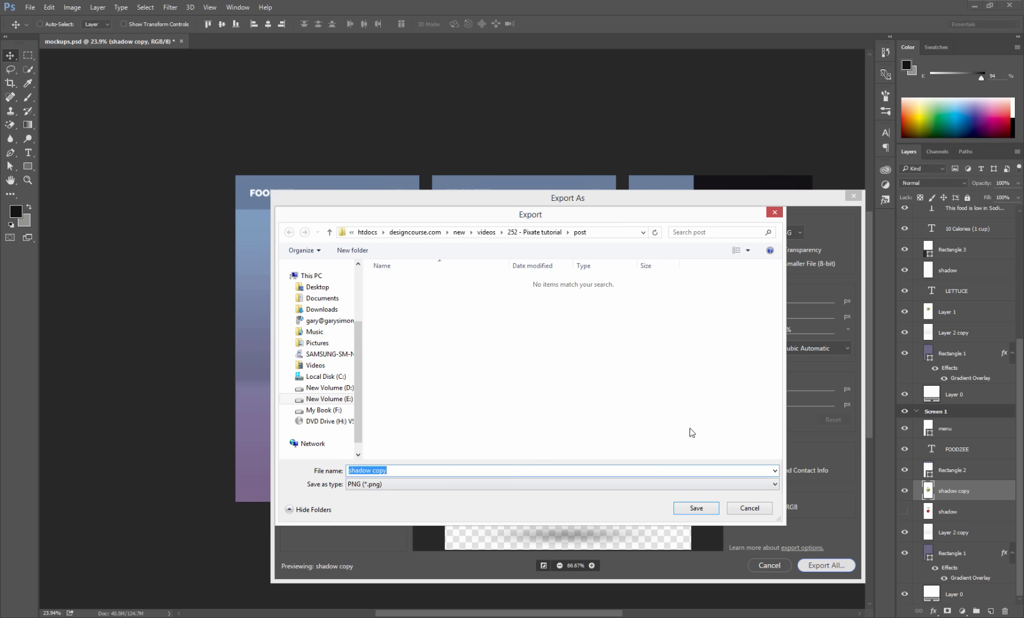
right_click(504, 400)
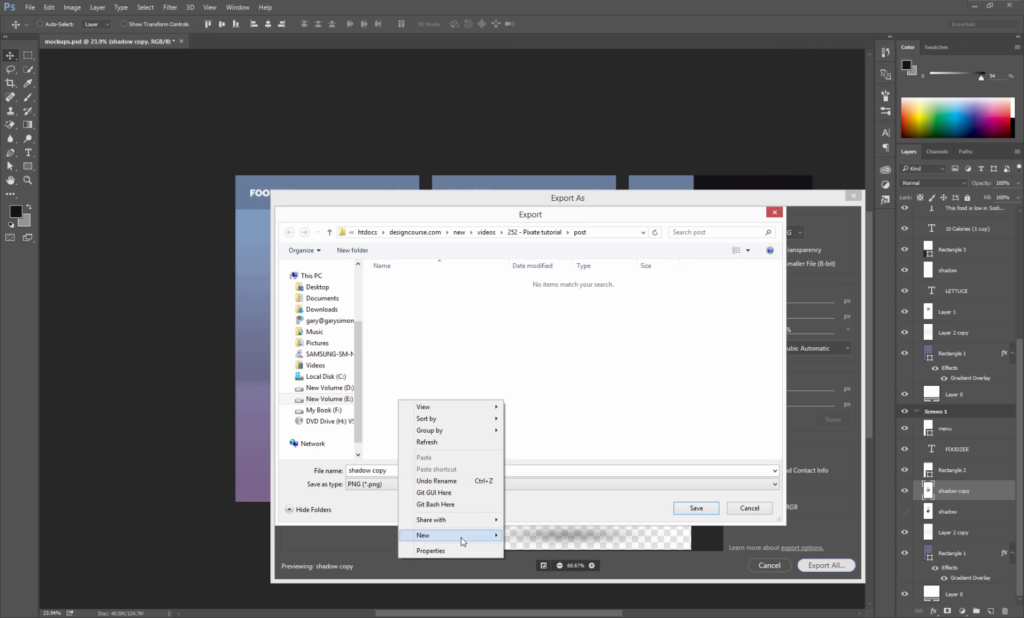
mouse_move(462, 537)
click(370, 536)
text(images)
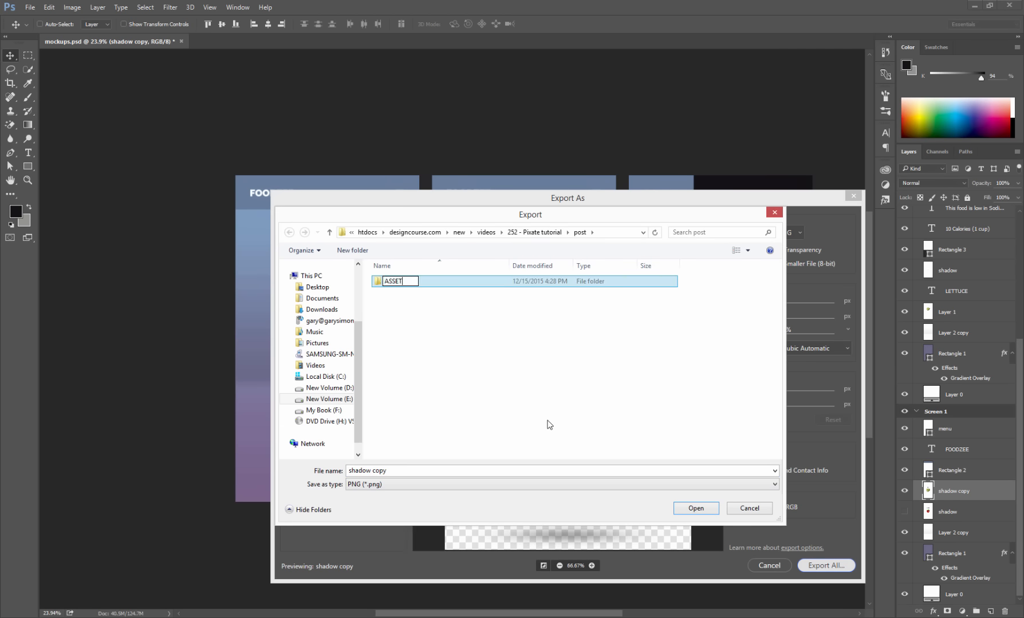
key(BackSpace)
key(BackSpace)
key(BackSpace)
key(BackSpace)
key(BackSpace)
key(BackSpace)
text(assets)
key(Return)
key(Return)
Save the exported lettuce image in the assets folder under the file name lettuce
click(570, 470)
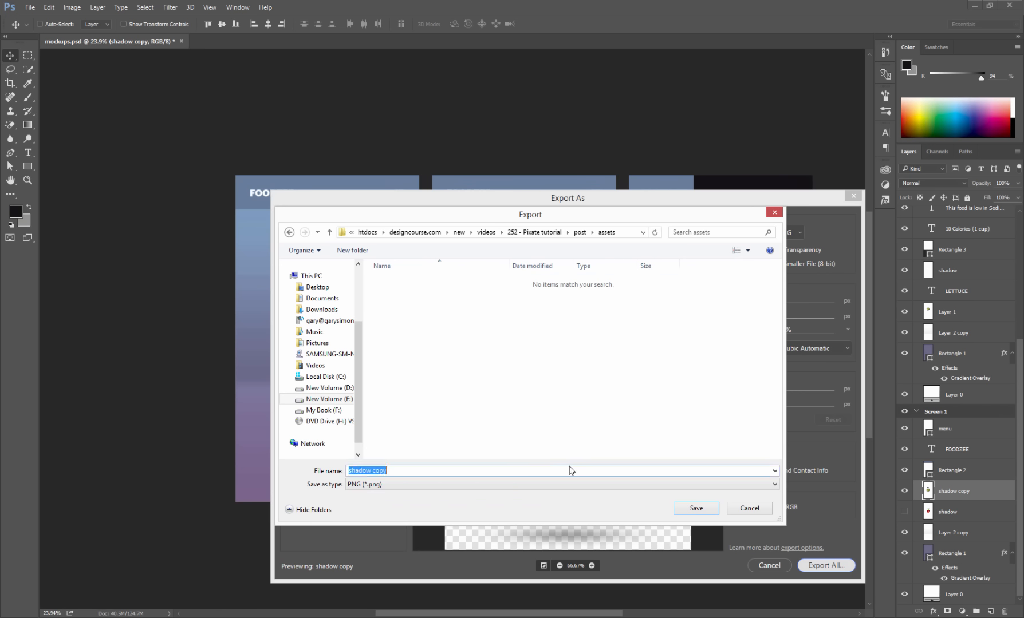
text(strawberry)
drag(567, 215, 578, 195)
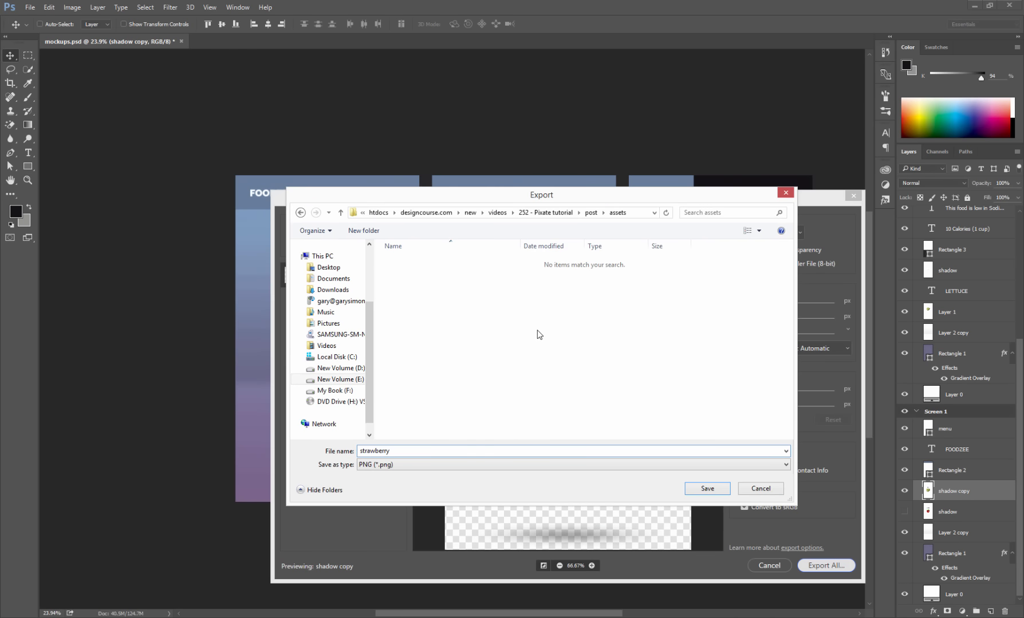
key(ctrl+a)
text(;)
text(ettuce)
key(Return)
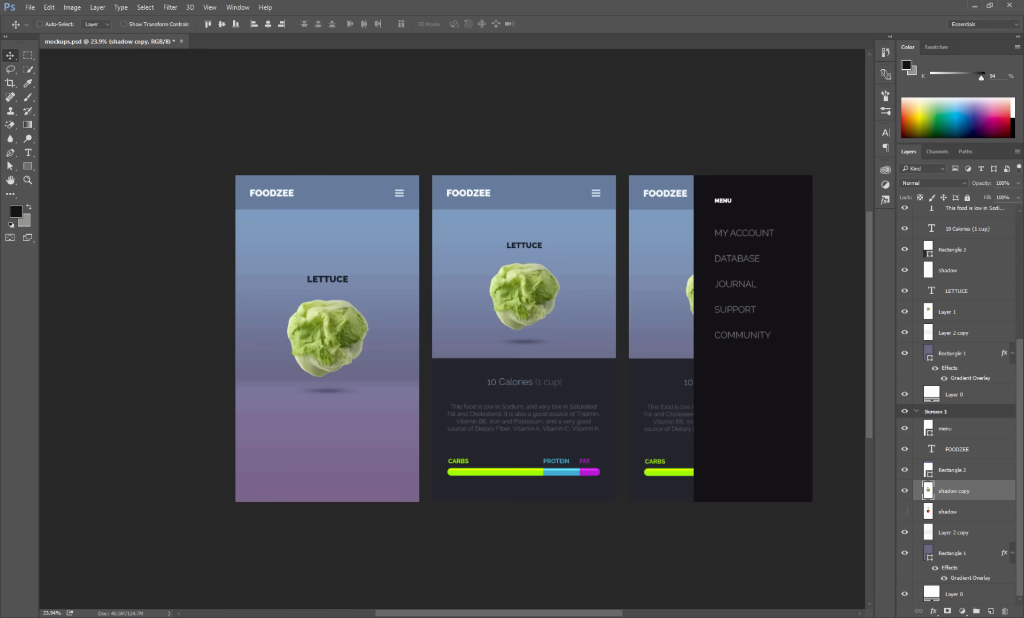
Export the merged strawberry layer to the assets folder as a PNG named strawberry, leaving the layer hidden
click(963, 513)
key(ctrl+comma)
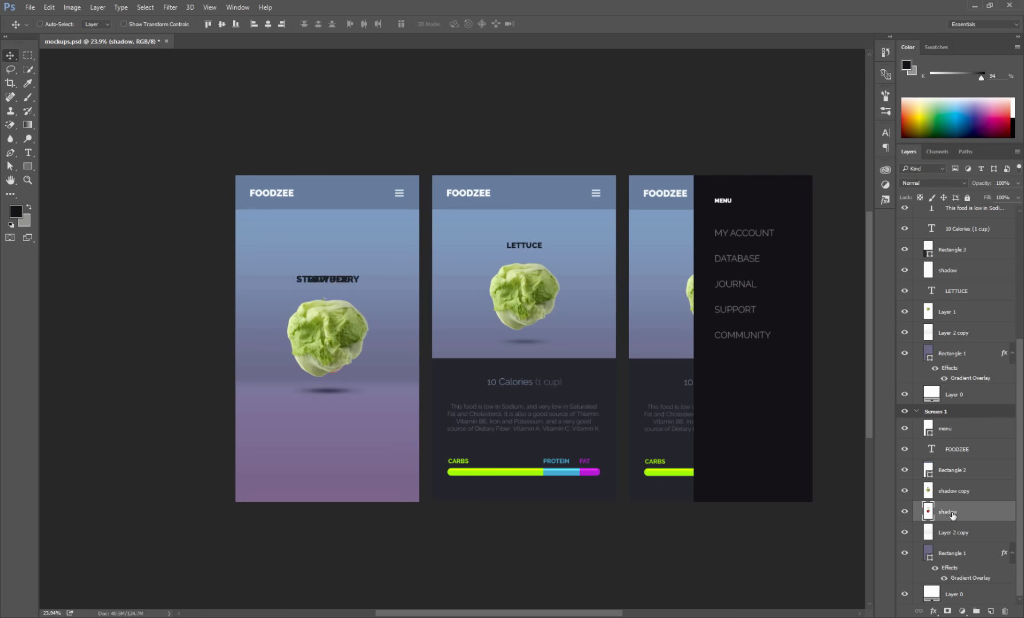
right_click(951, 516)
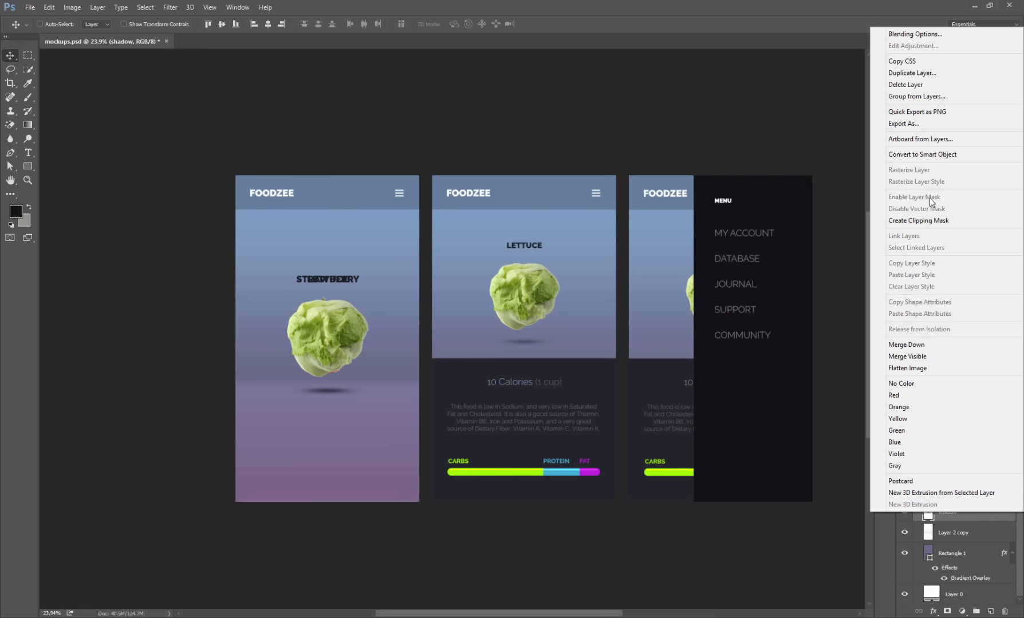
click(918, 124)
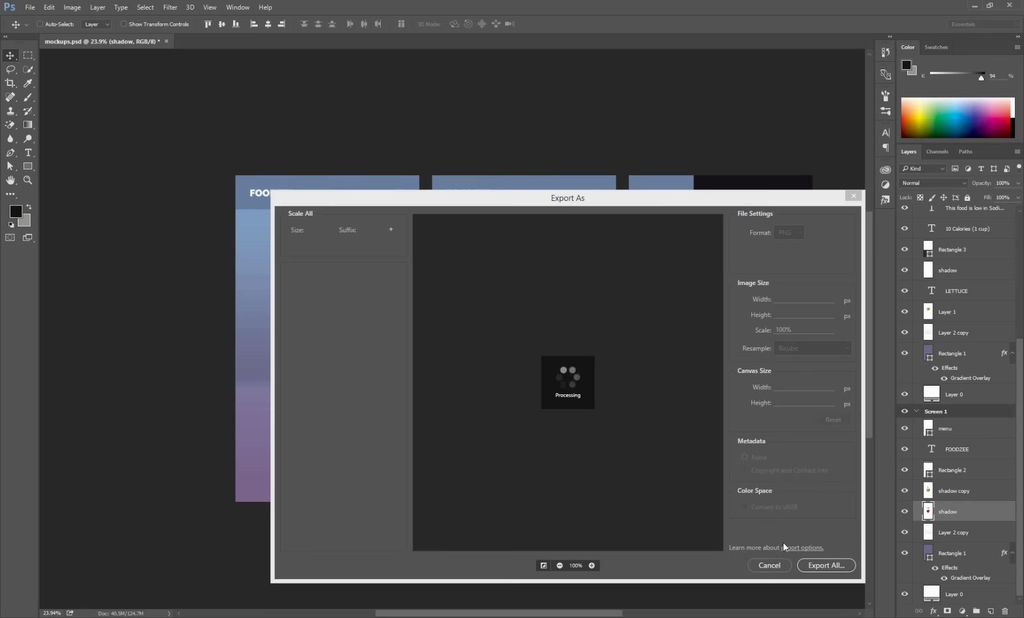
click(821, 565)
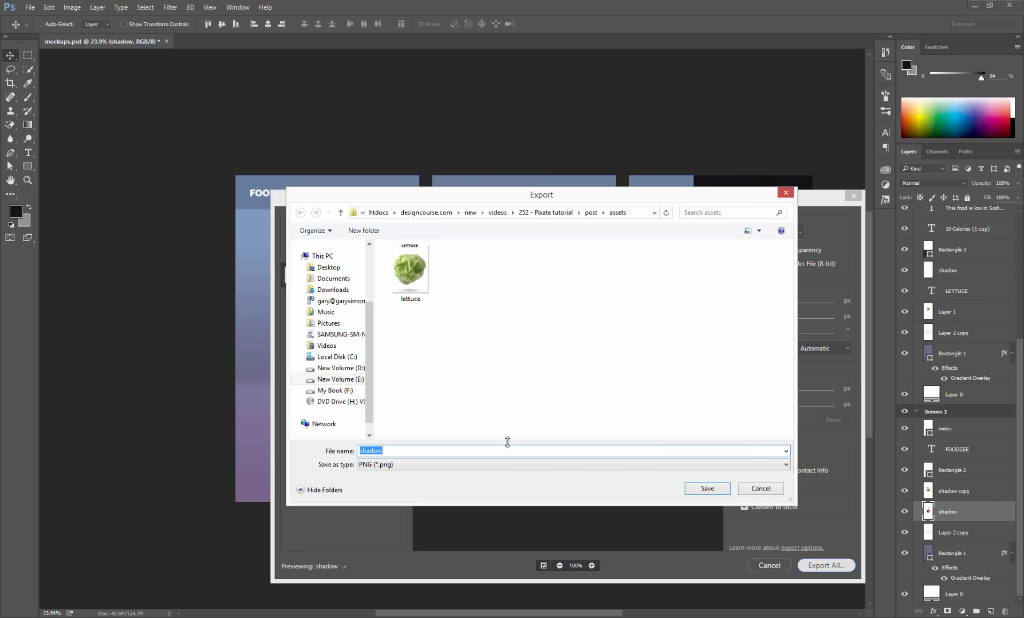
text(strawberry)
key(Return)
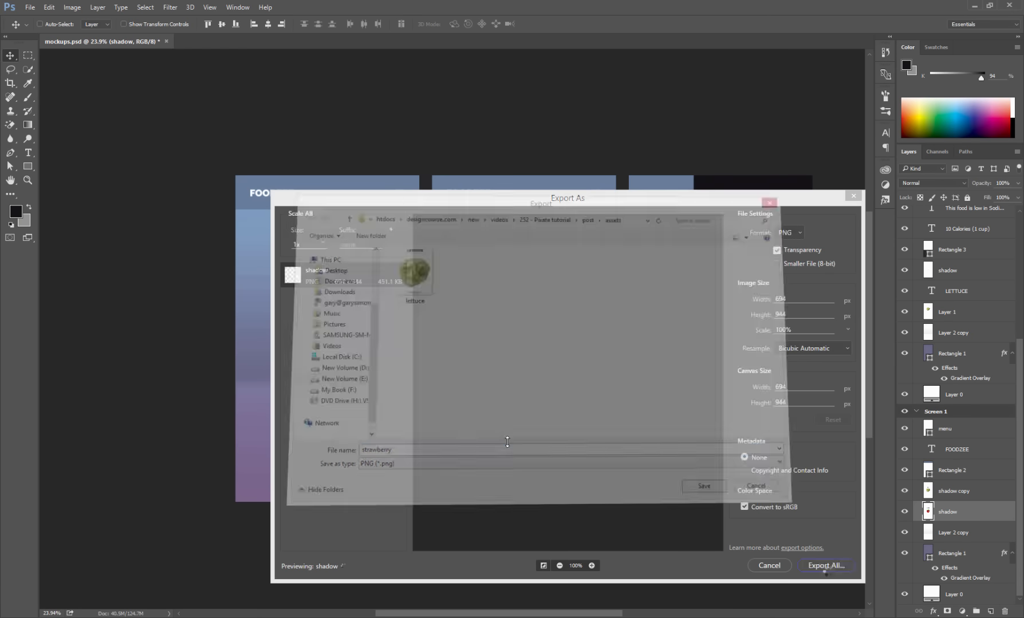
click(905, 518)
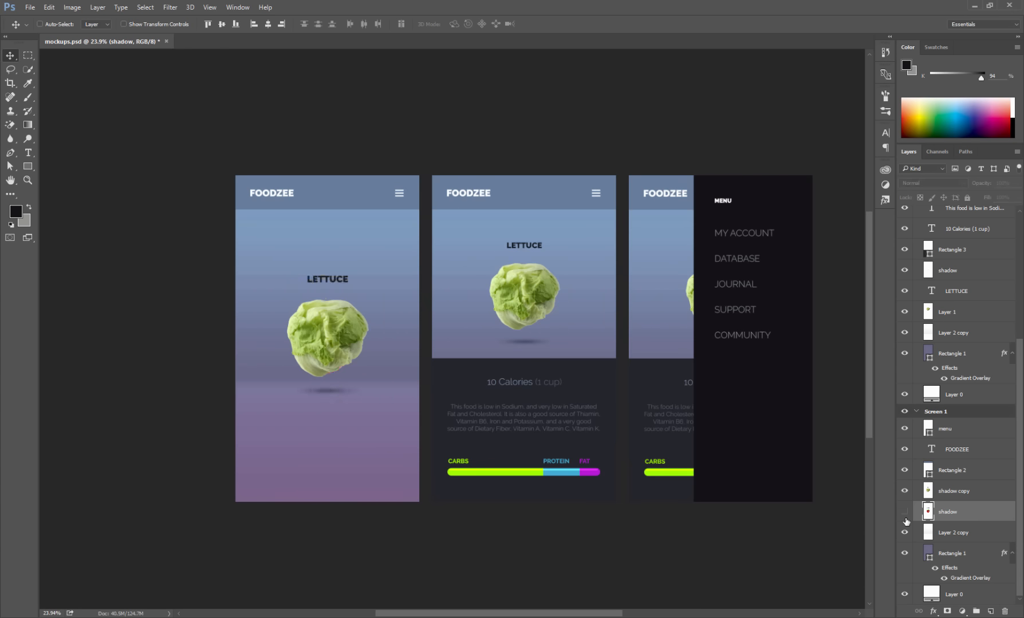
Export the FOODZEE text layer of Screen 1 to the assets folder as a PNG named logo
ctrl+click(283, 196)
right_click(965, 452)
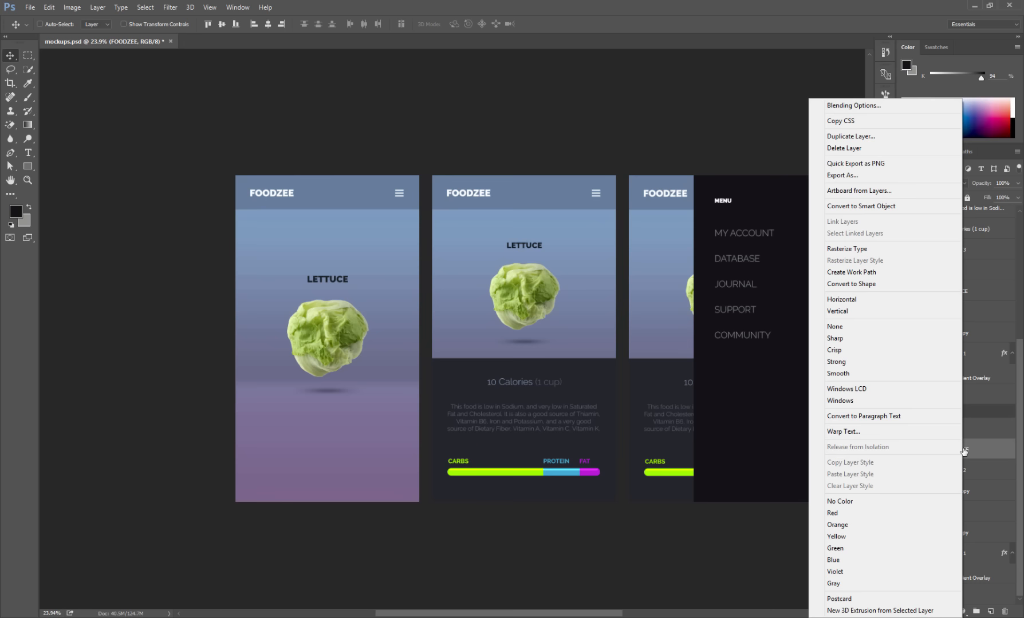
click(870, 175)
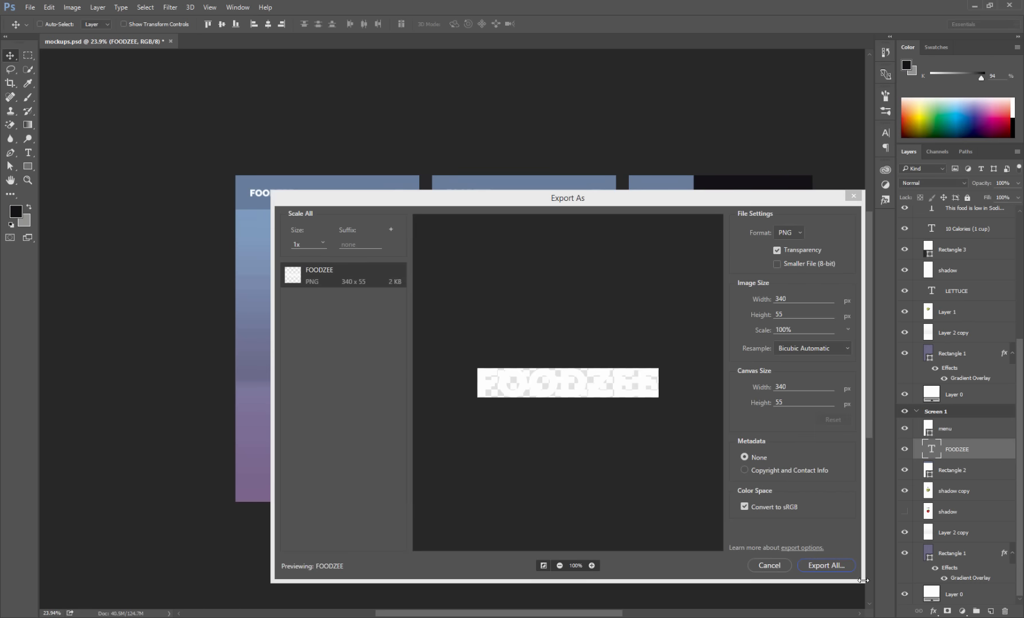
click(826, 566)
text(logo)
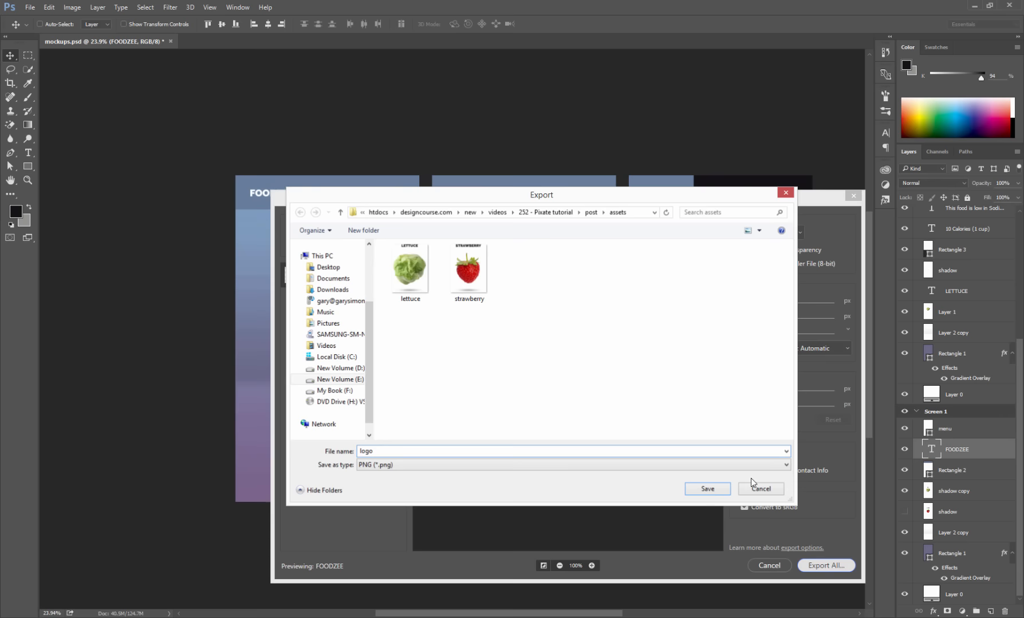
key(Return)
Quick-export the menu icon layer of Screen 1 to the assets folder as a PNG named menu
key(ctrl)
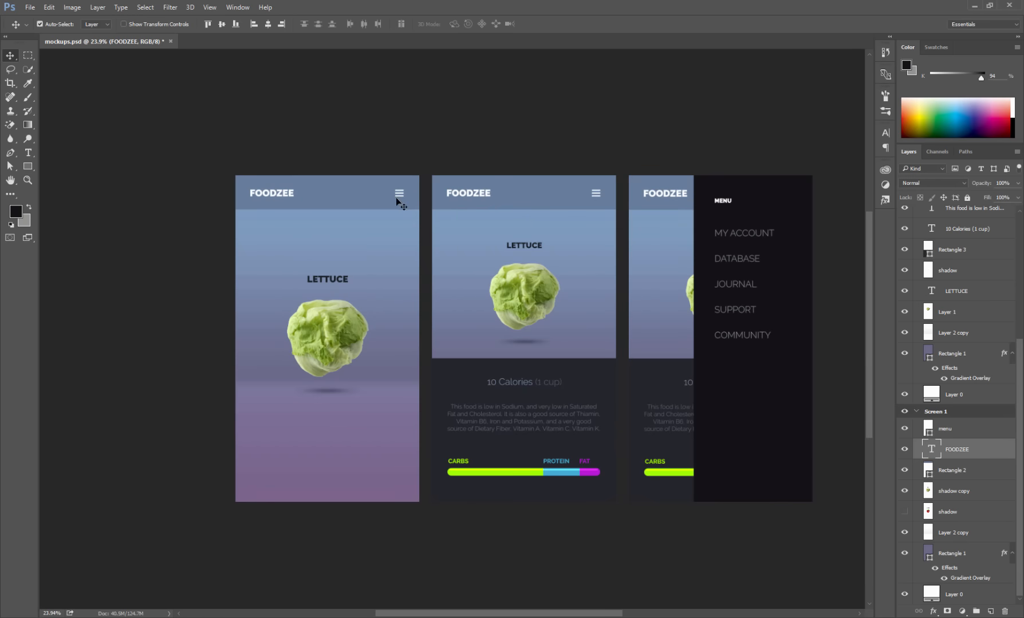
right_click(980, 430)
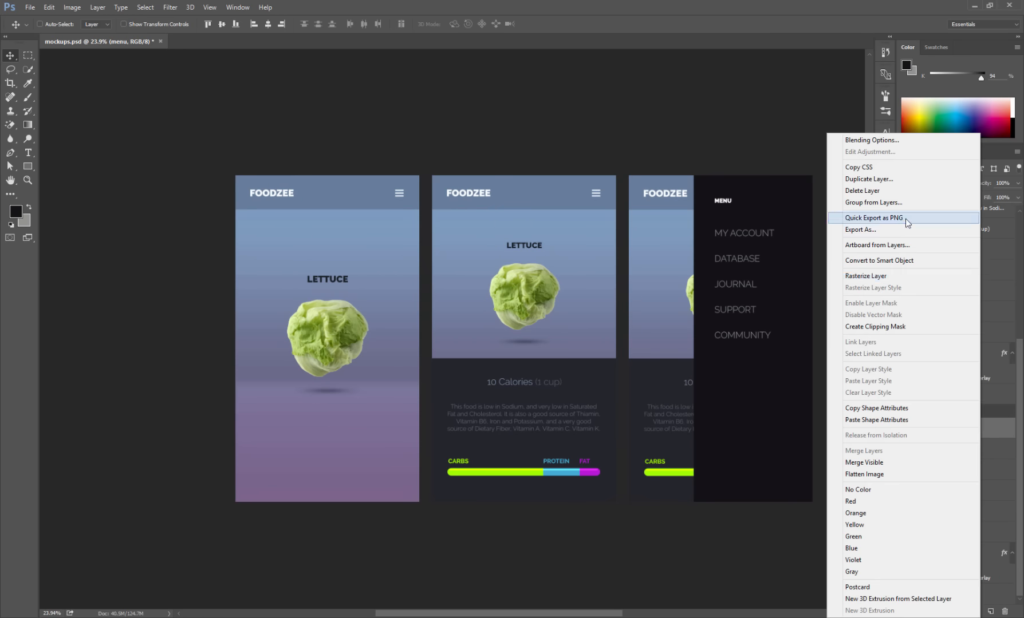
click(905, 217)
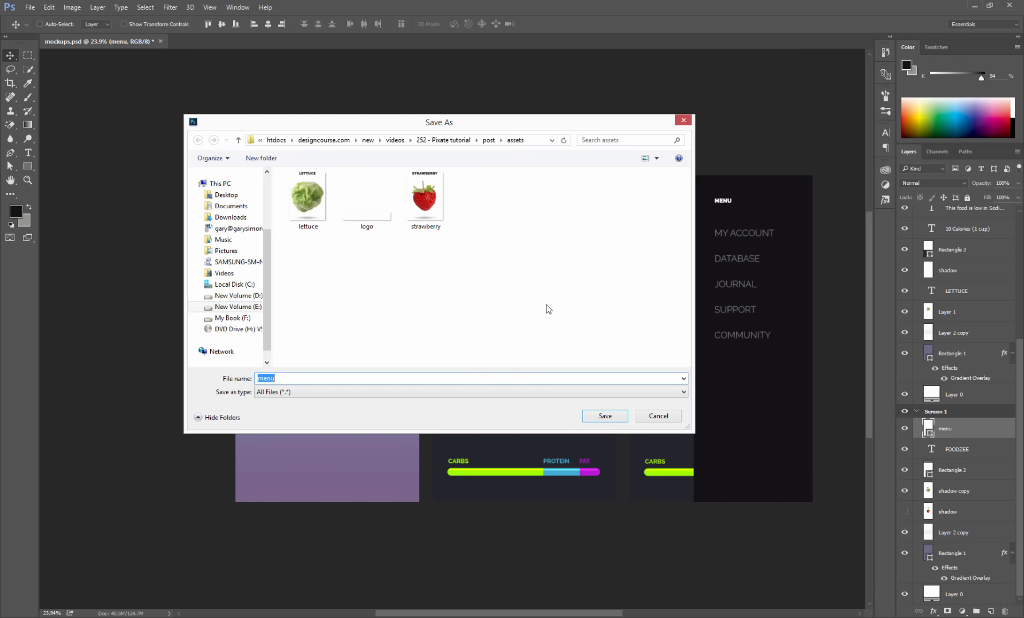
key(Return)
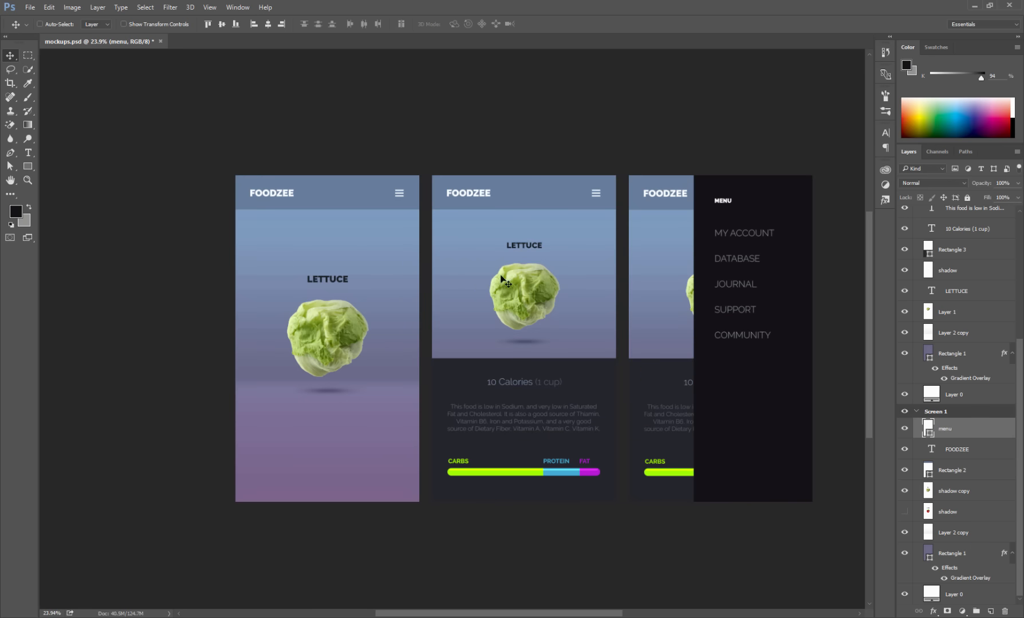
Hide the shadow copy, menu, FOODZEE and Rectangle 2 layers of Screen 1 so only its background shows
click(904, 492)
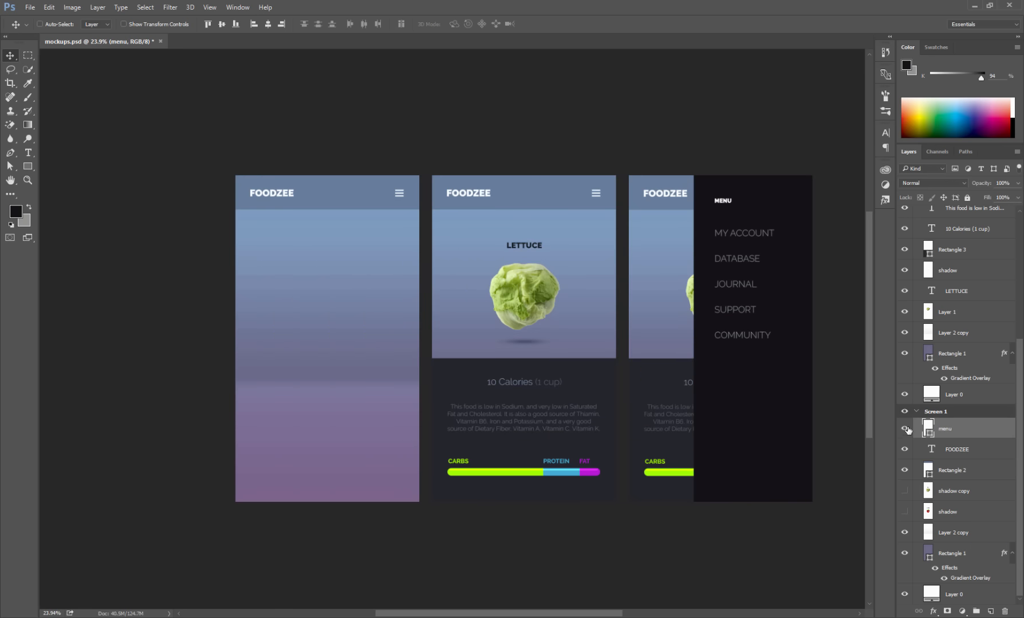
click(904, 429)
click(904, 450)
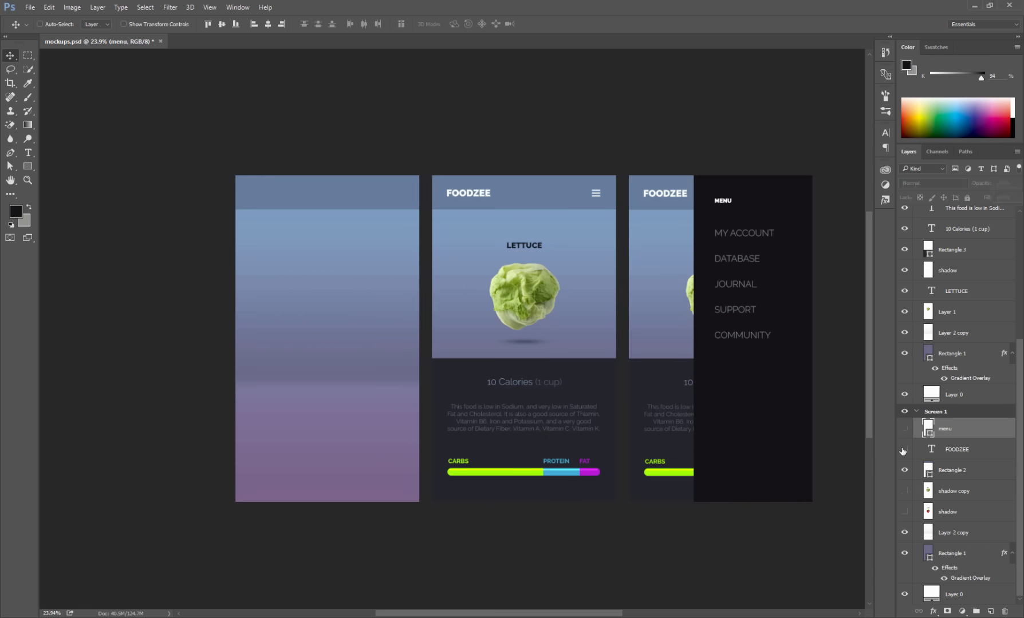
click(904, 471)
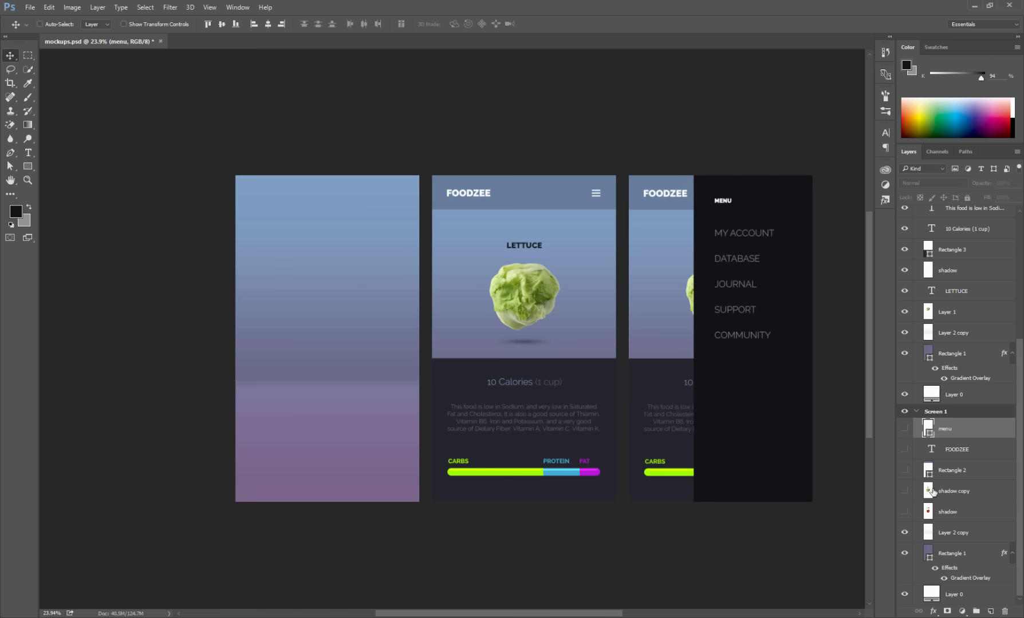
Merge Screen 1's Rectangle 1 gradient and Layer 2 copy into one background layer
click(948, 553)
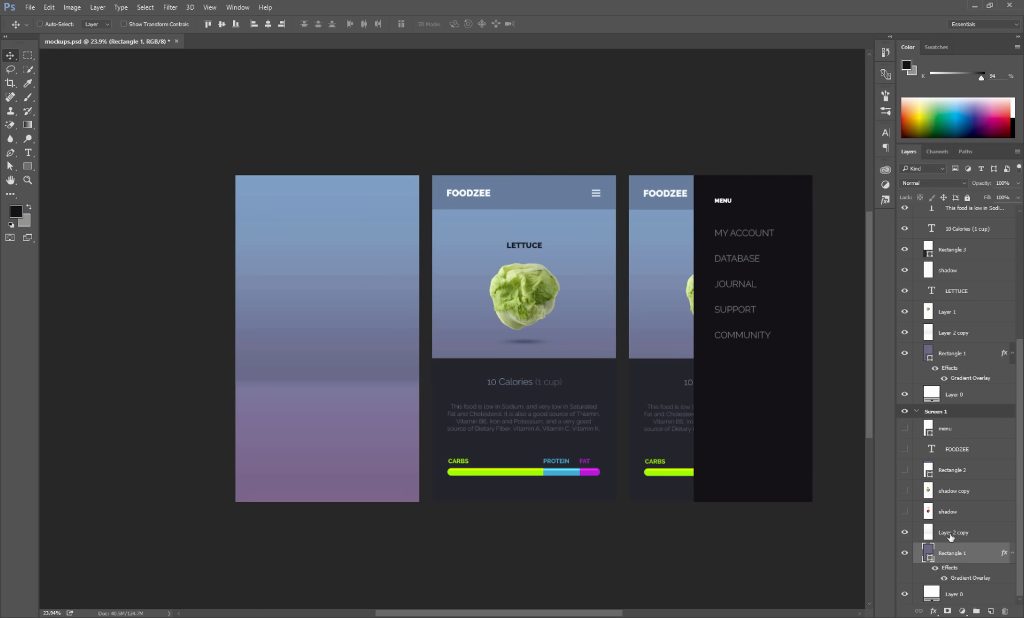
ctrl+click(966, 539)
click(903, 535)
click(903, 535)
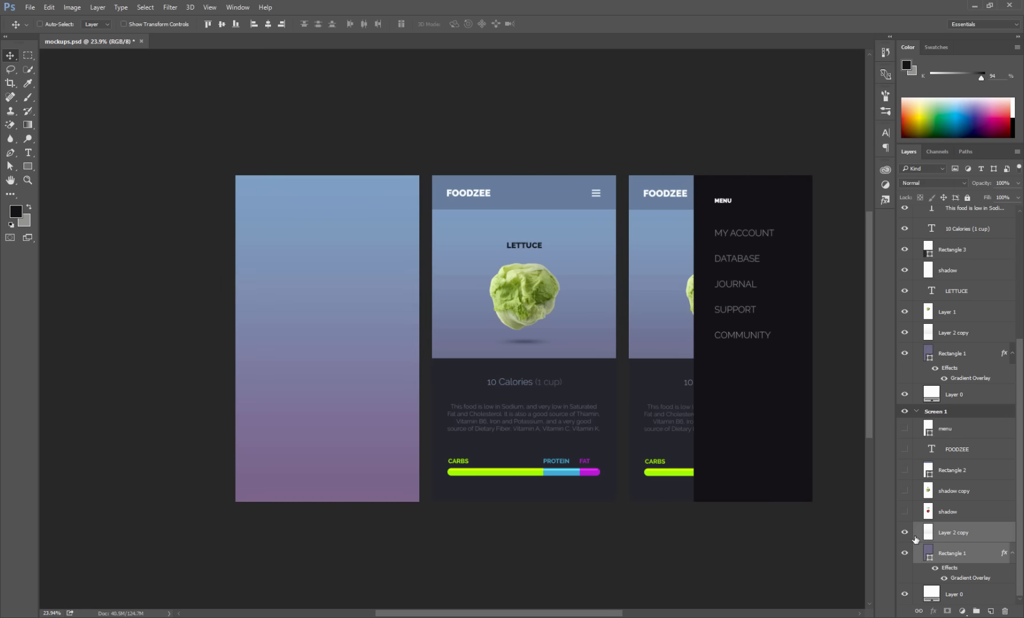
key(ctrl+e)
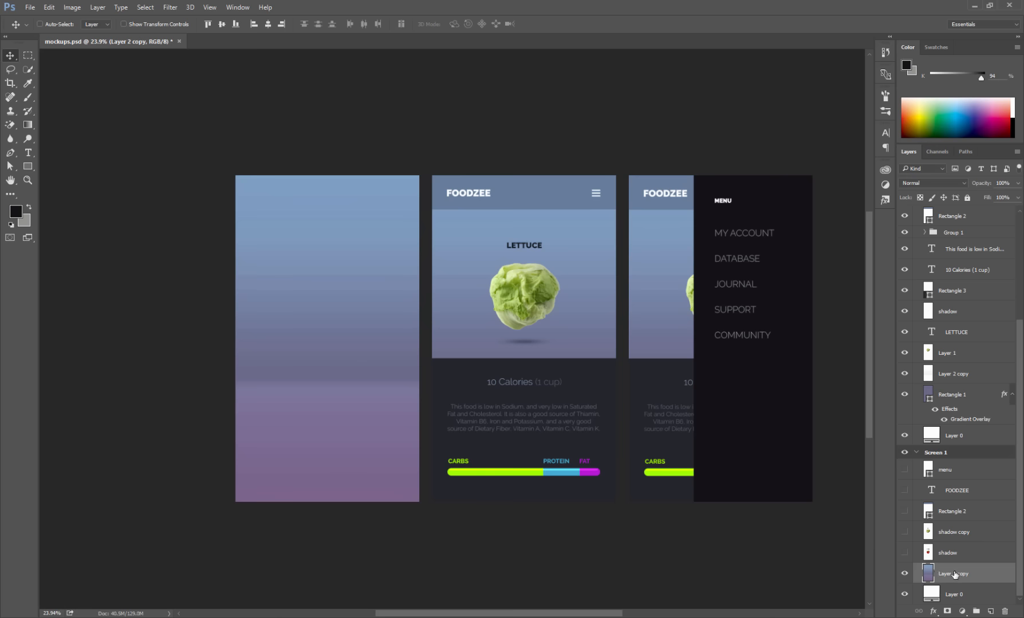
Quick-export the merged Screen 1 background layer to the assets folder as a PNG named bg
right_click(954, 575)
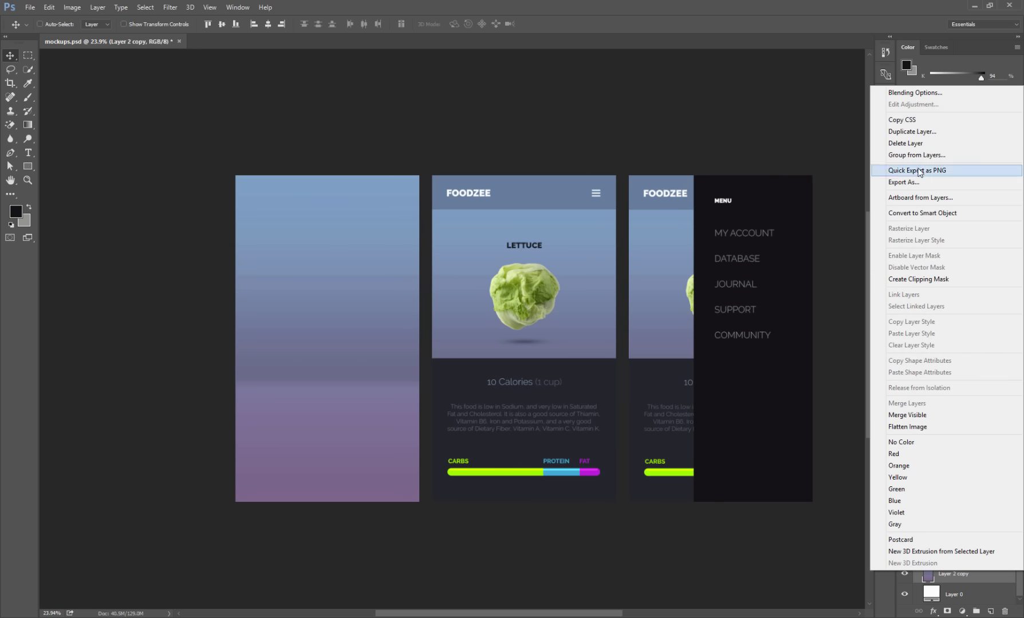
click(919, 171)
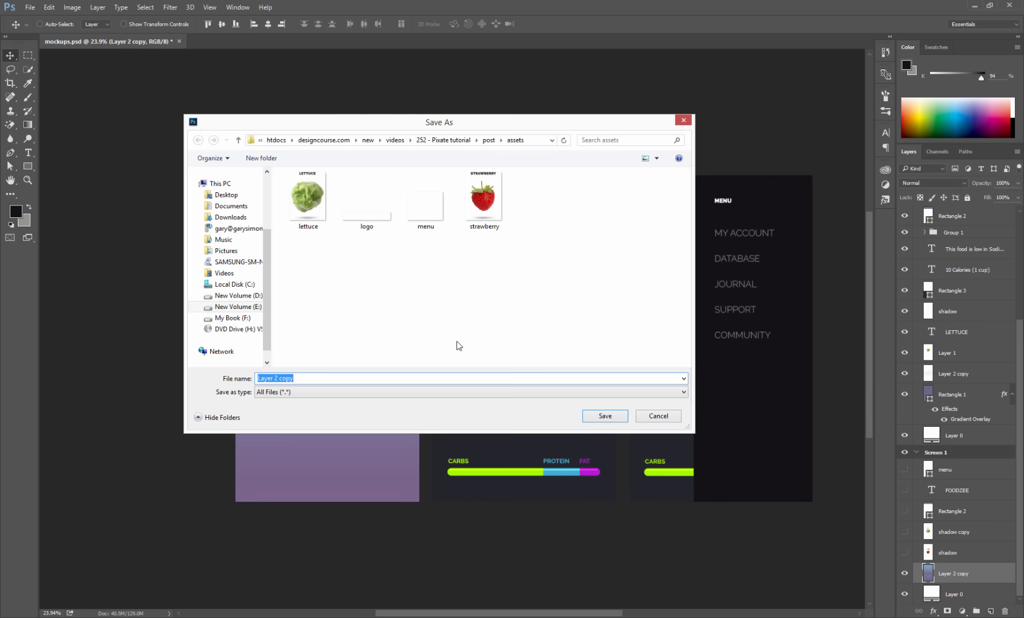
text(bg)
key(Return)
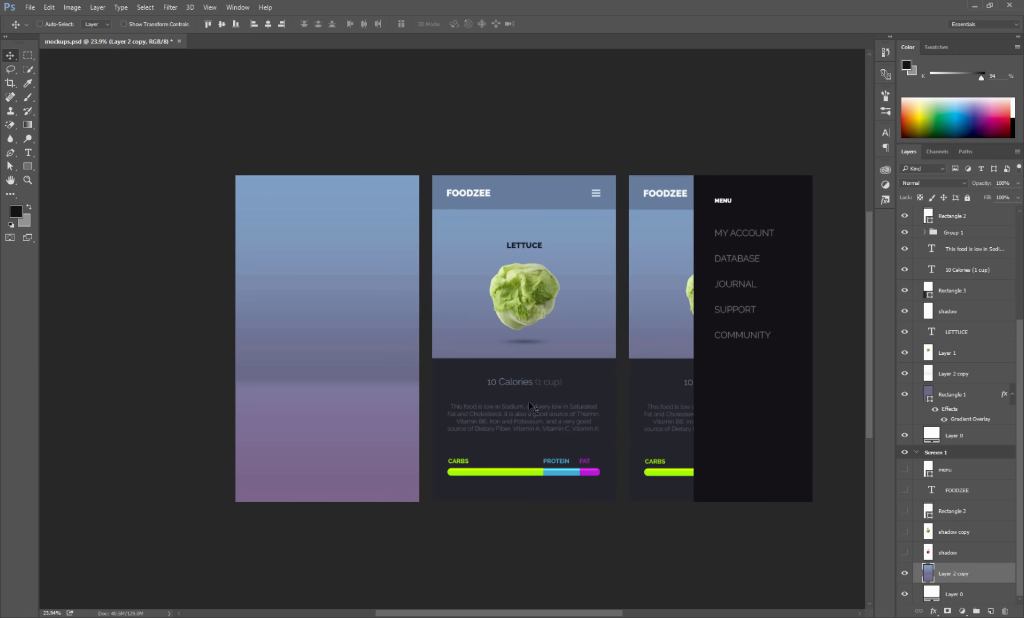
Enlarge the text box of the food description on the second screen upward and slightly downward to fit the whole paragraph
ctrl+click(446, 369)
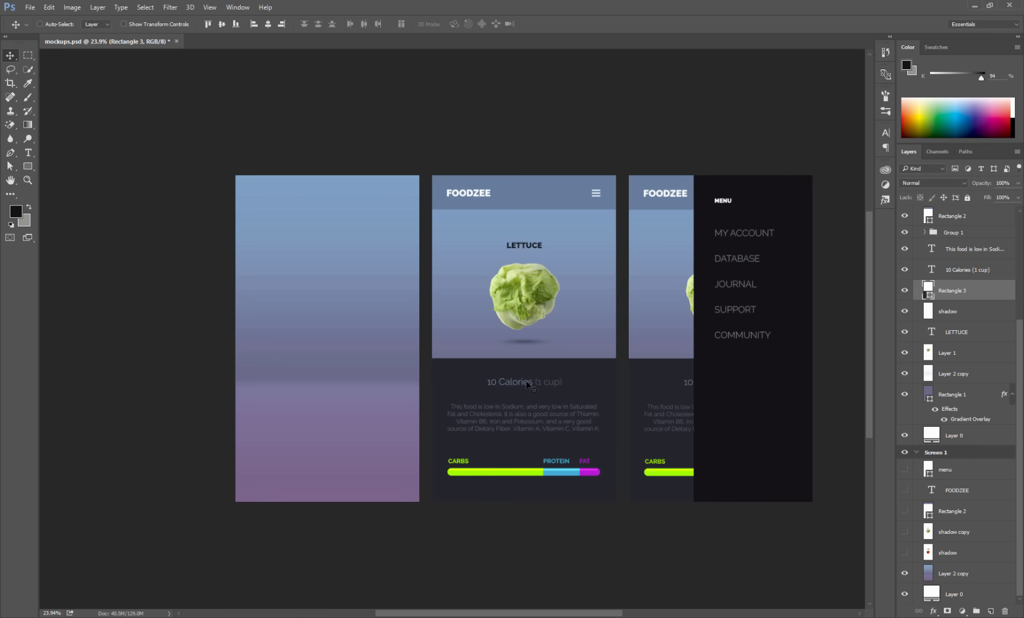
click(506, 381)
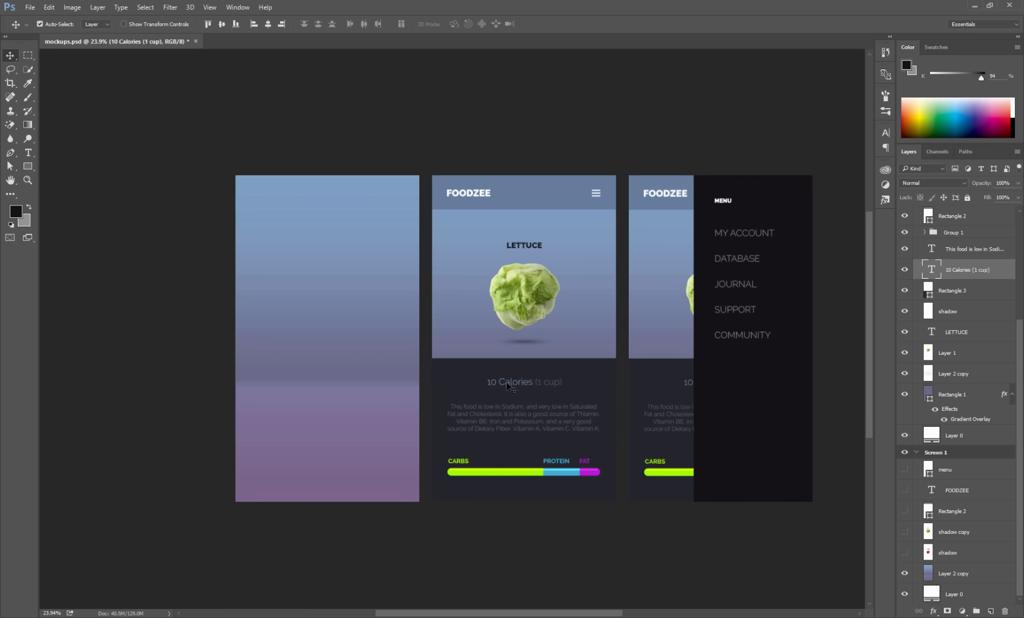
click(28, 180)
click(538, 429)
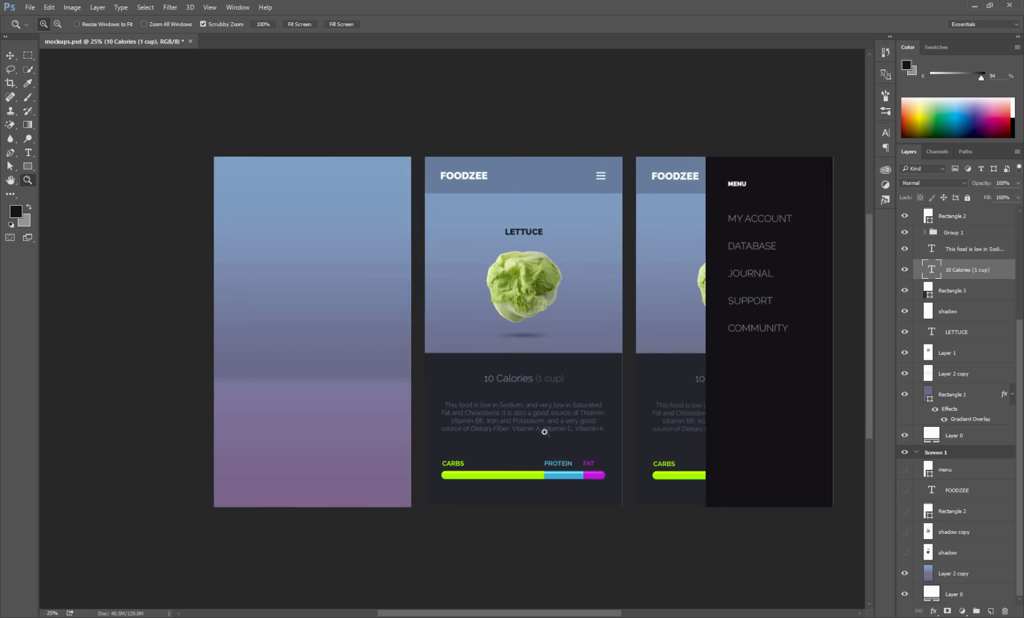
click(544, 432)
click(27, 152)
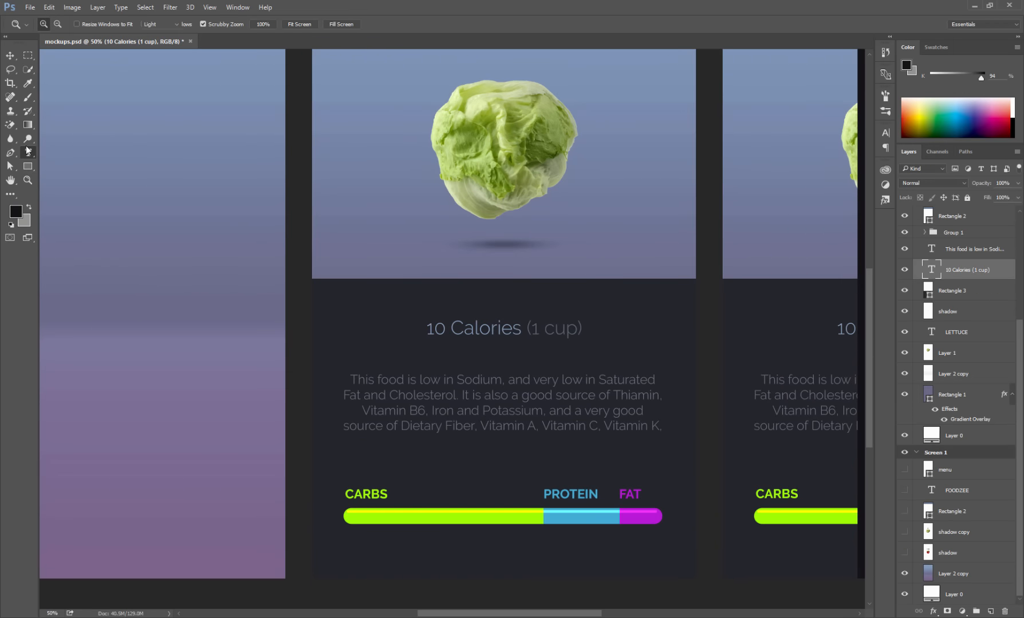
click(466, 404)
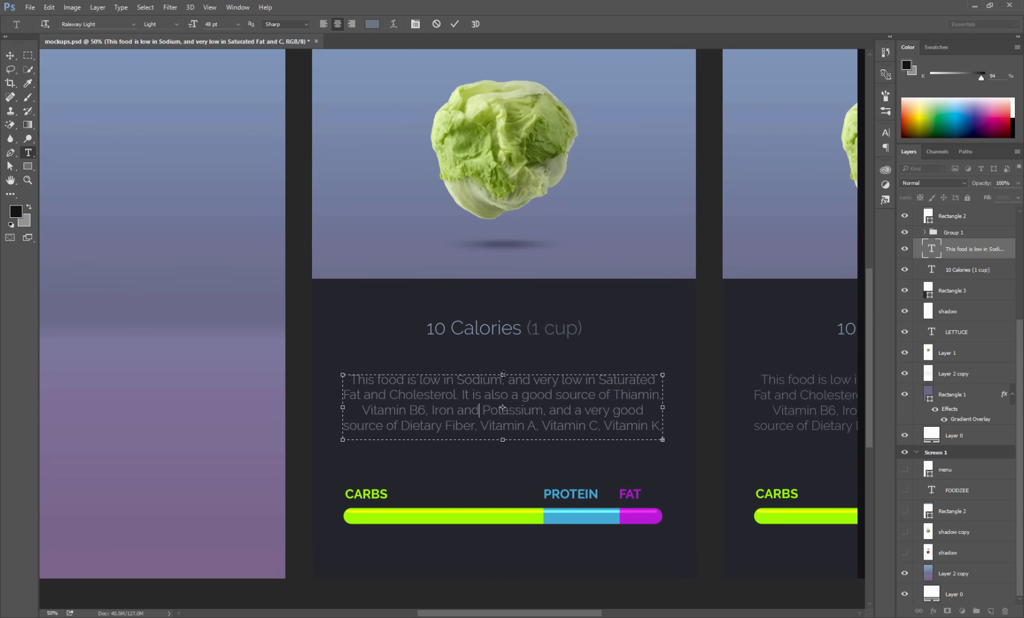
drag(502, 375, 503, 361)
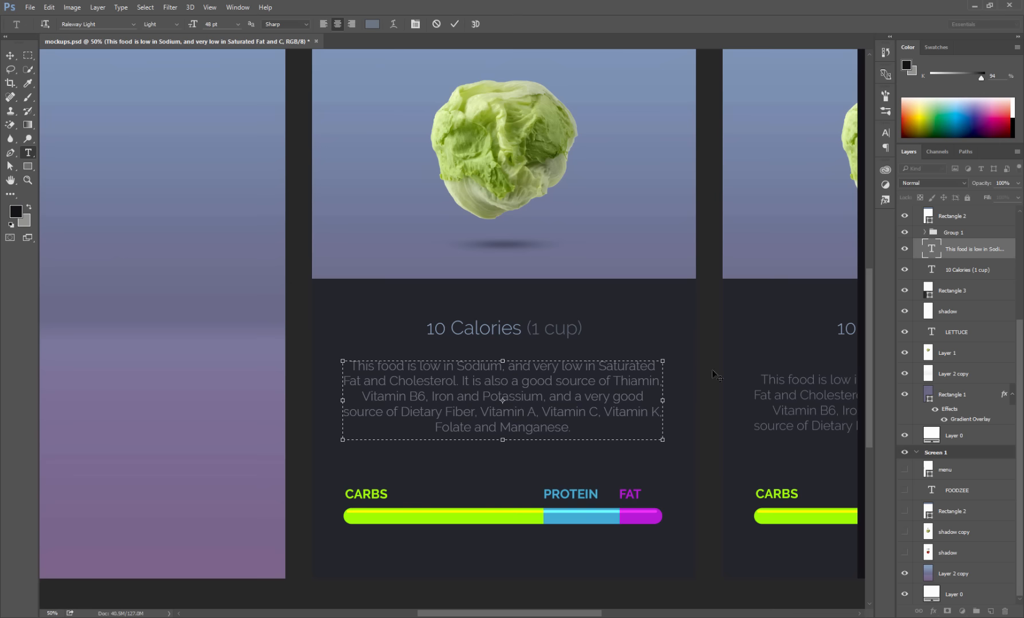
drag(503, 441, 503, 447)
Set the leading of the whole food description paragraph to 68 pt and move the paragraph slightly down
key(ctrl+a)
click(886, 132)
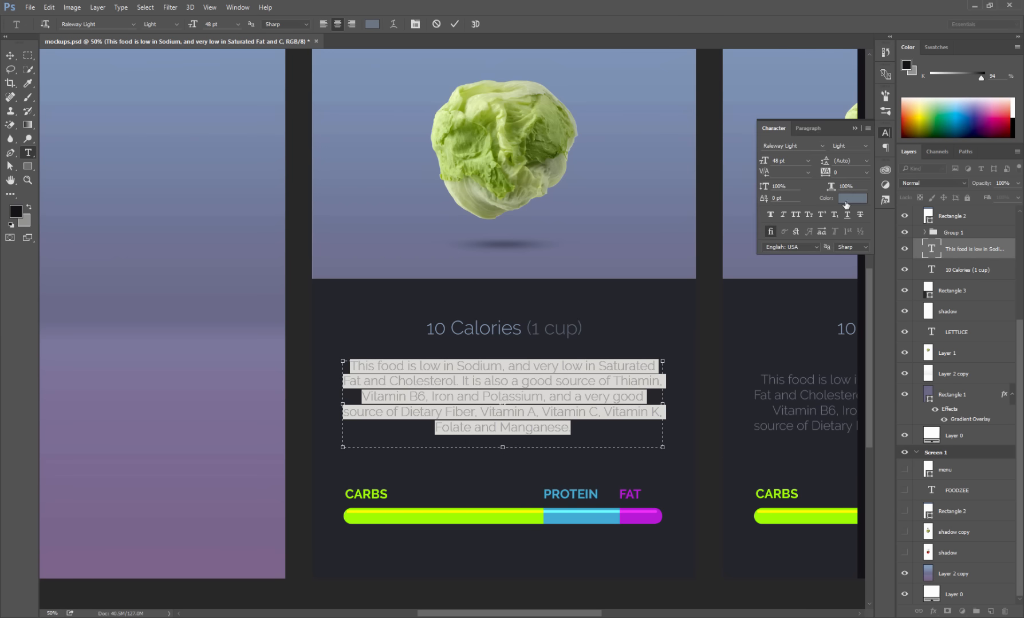
click(866, 160)
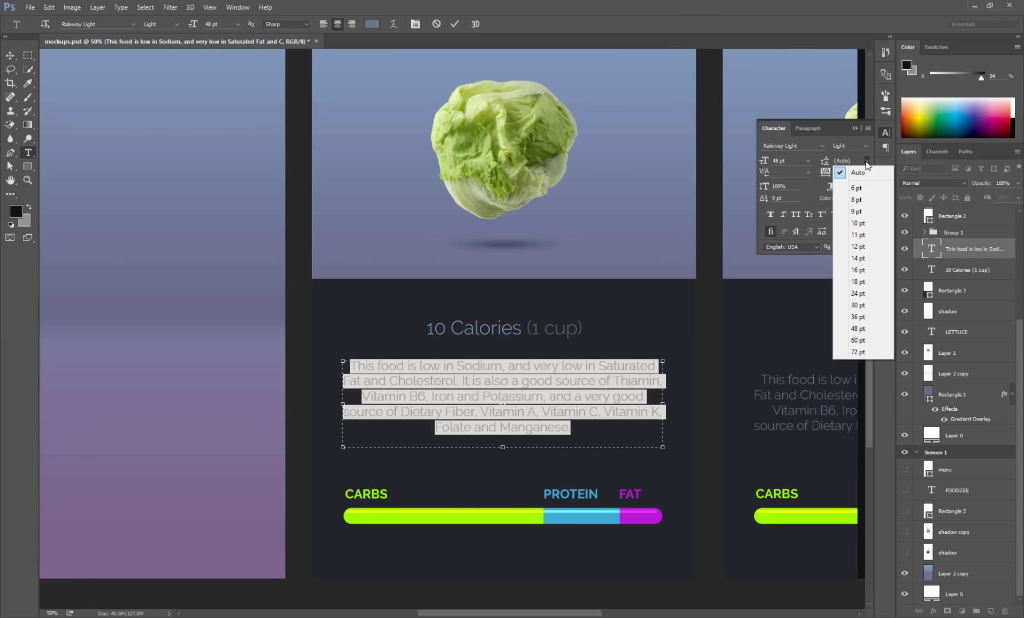
click(857, 329)
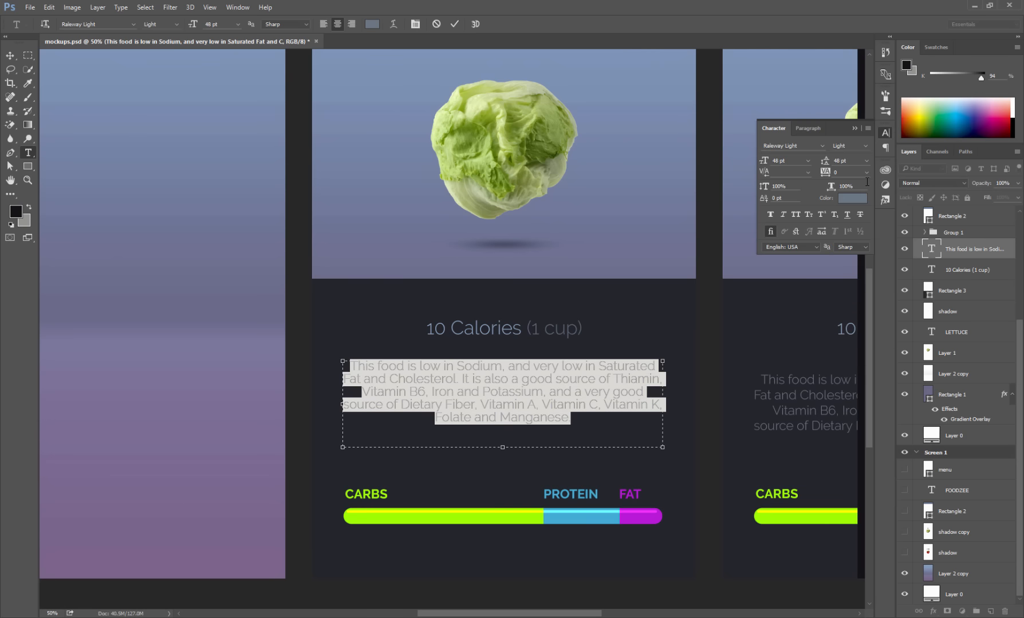
click(866, 161)
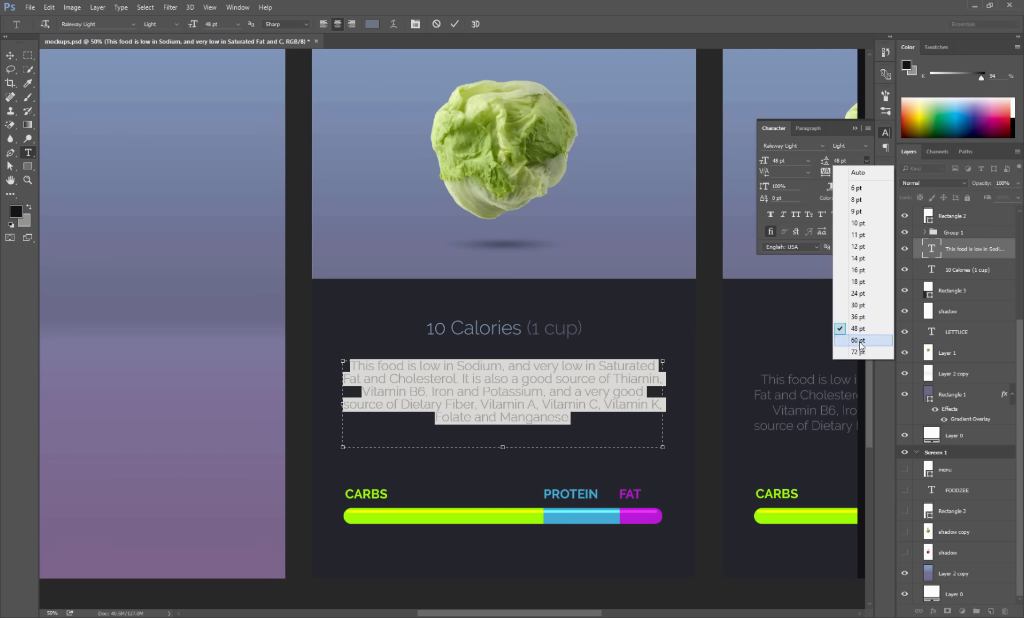
click(859, 341)
click(824, 161)
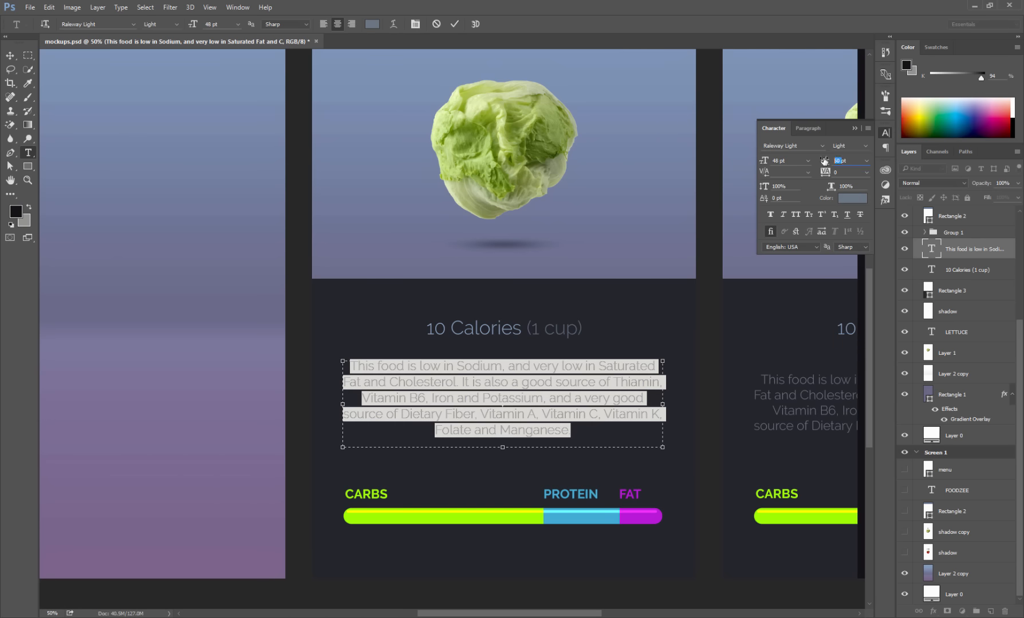
drag(824, 161, 829, 161)
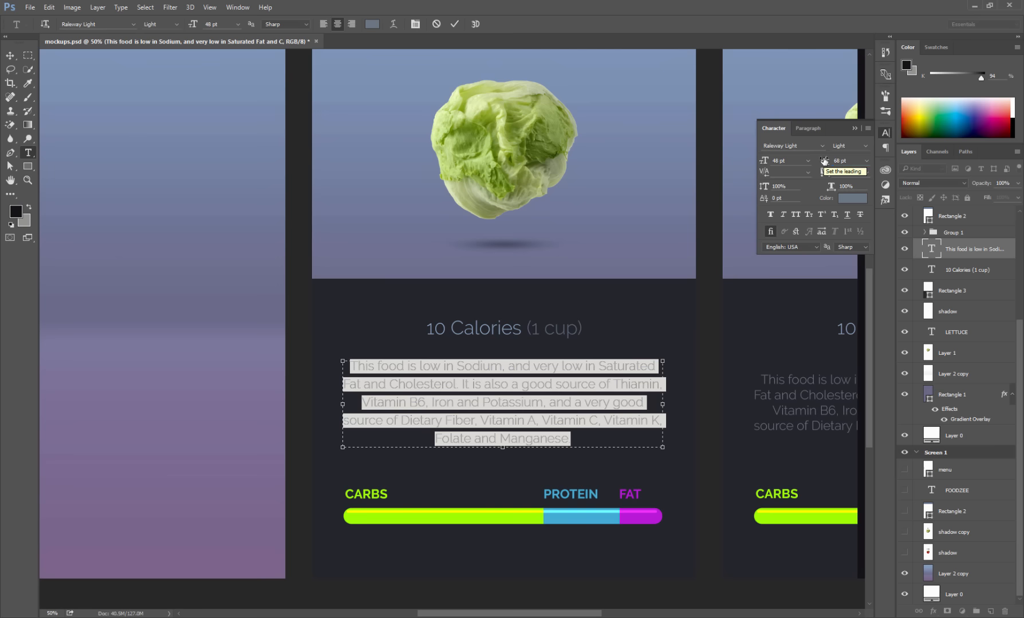
click(11, 56)
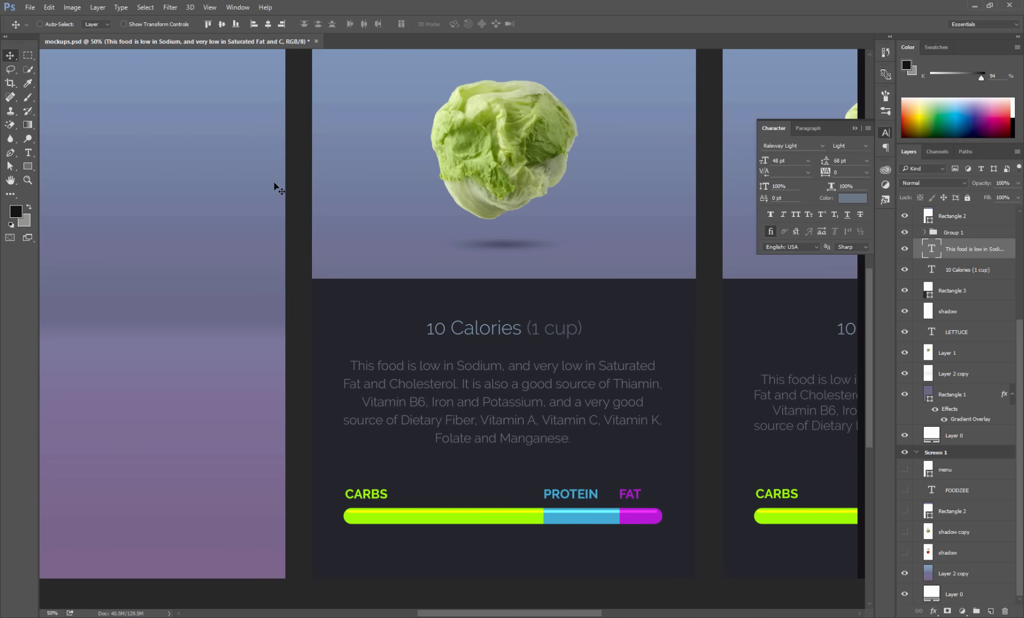
drag(511, 374, 511, 380)
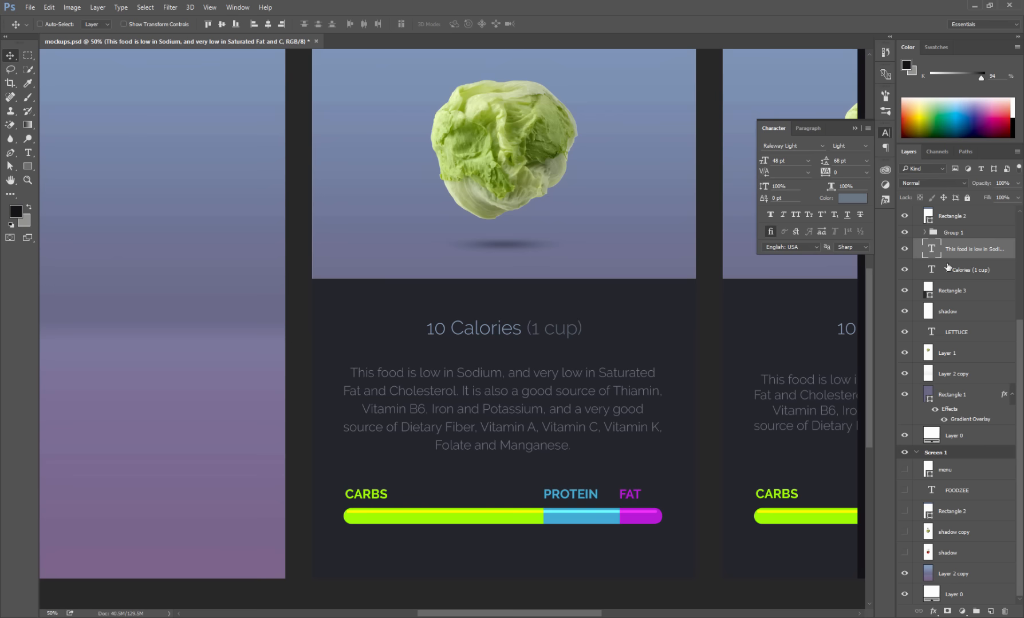
Merge Group 1, the food description and the 10 Calories (1 cup) text on the second screen into one layer
click(905, 248)
click(905, 249)
click(905, 270)
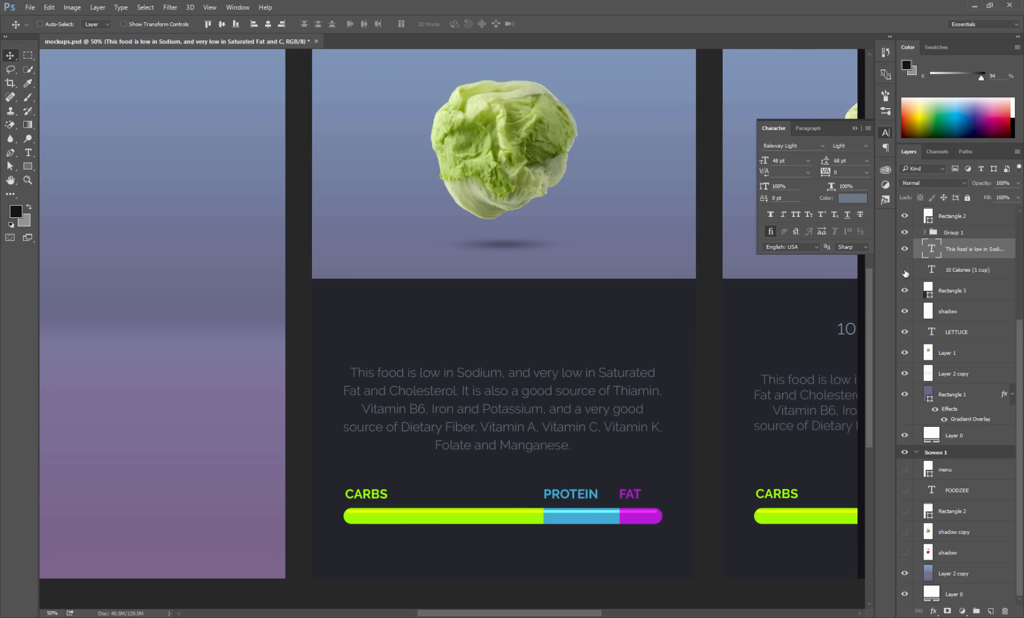
click(905, 270)
click(955, 233)
shift+click(956, 270)
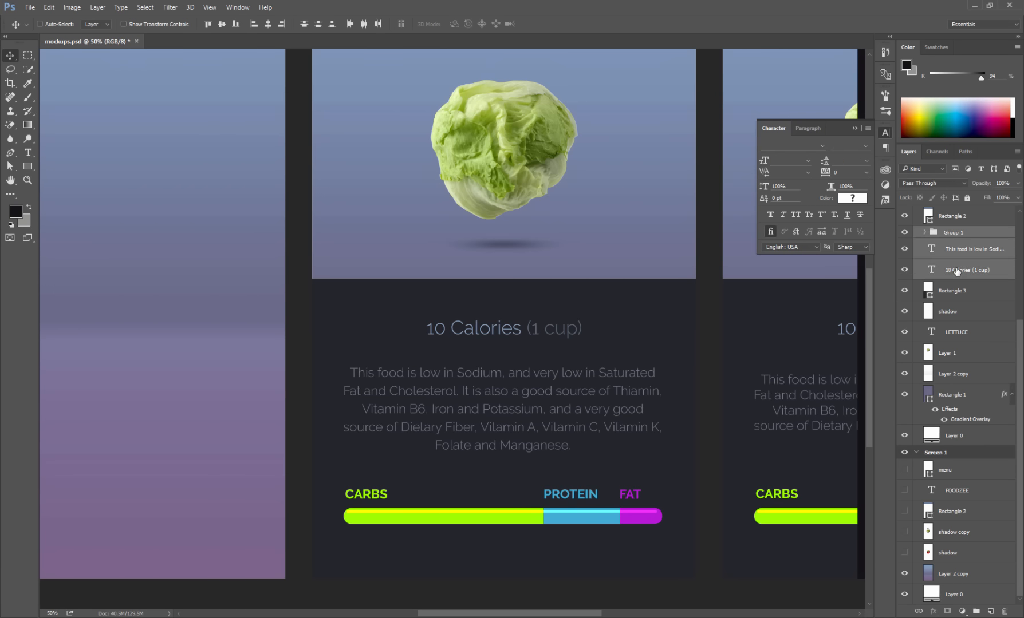
key(ctrl+e)
Check the merged Group 1 layer's contents and export it as a transparent PNG named lettuce-info to the assets folder
click(904, 270)
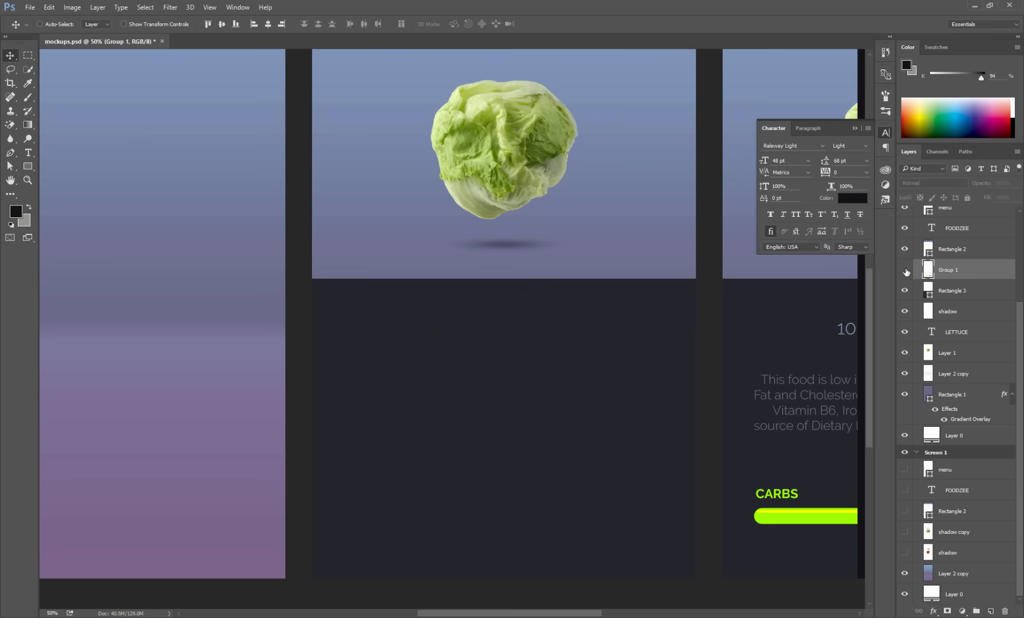
click(905, 271)
ctrl+click(931, 270)
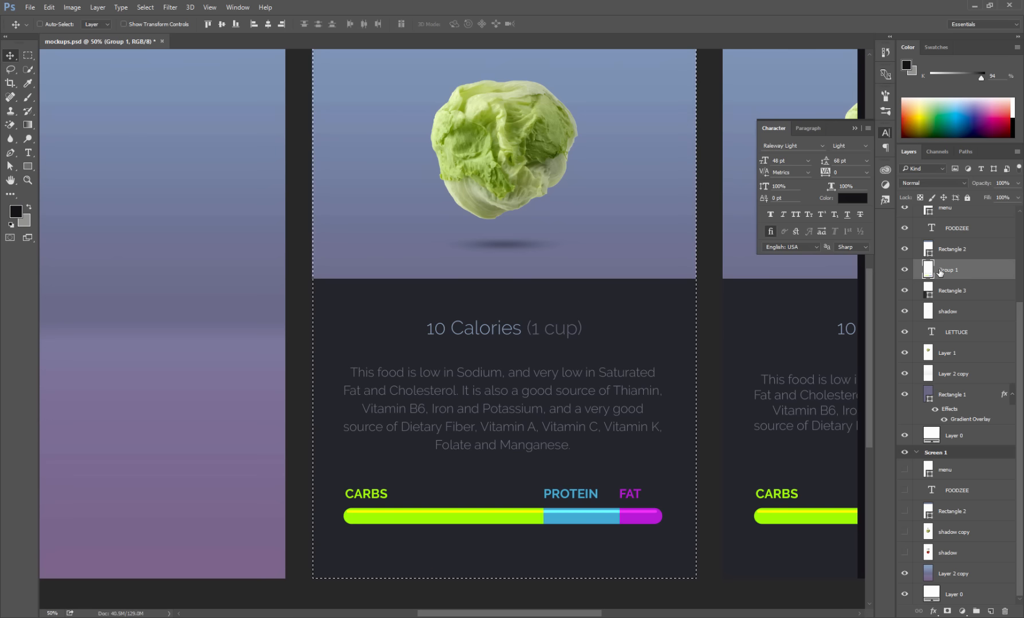
right_click(957, 271)
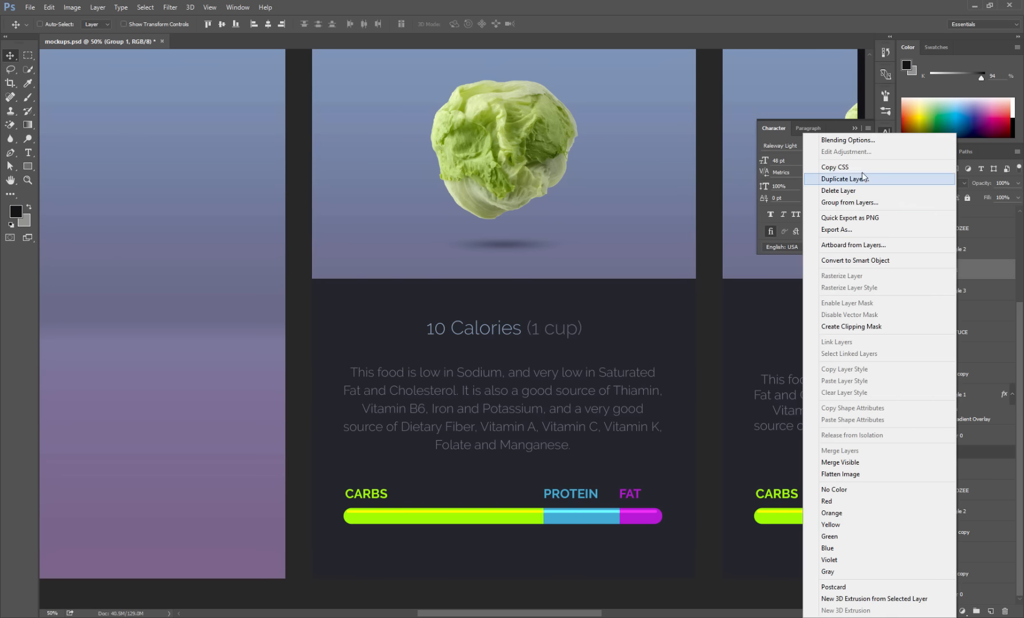
click(870, 230)
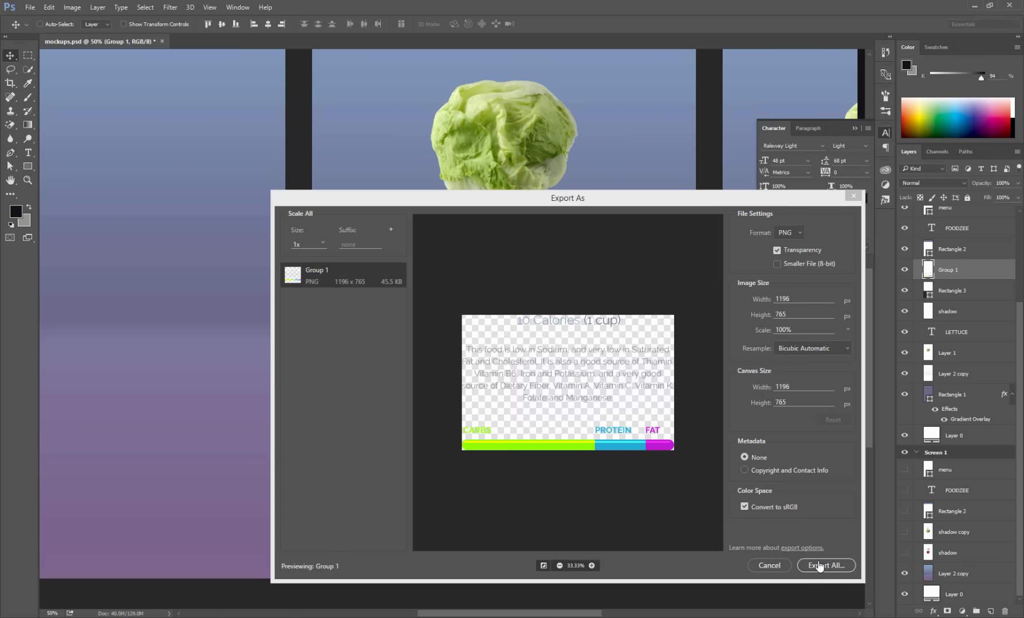
click(819, 566)
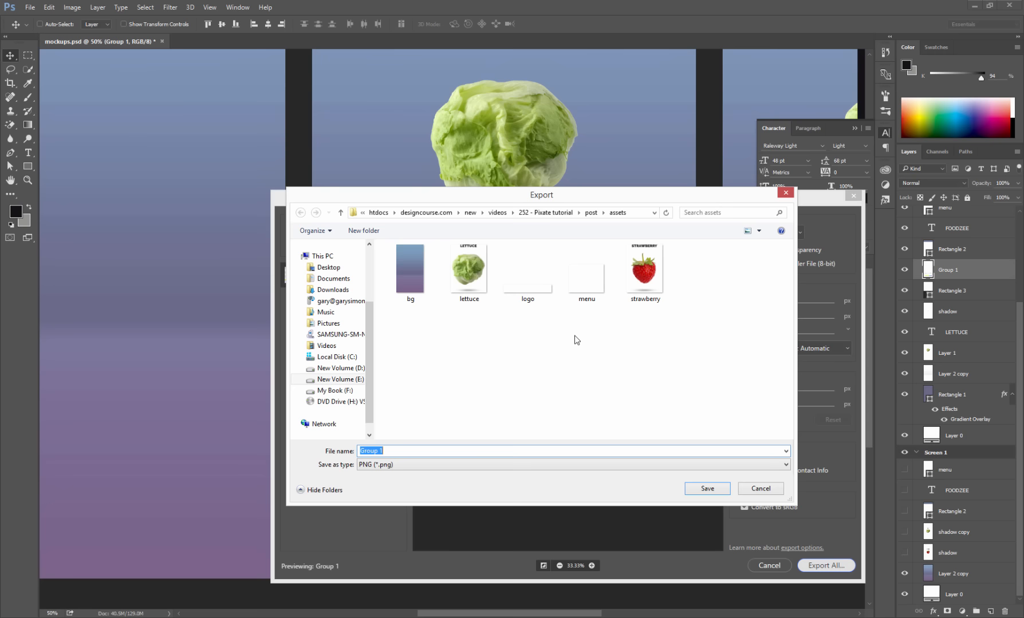
text(lettuce)
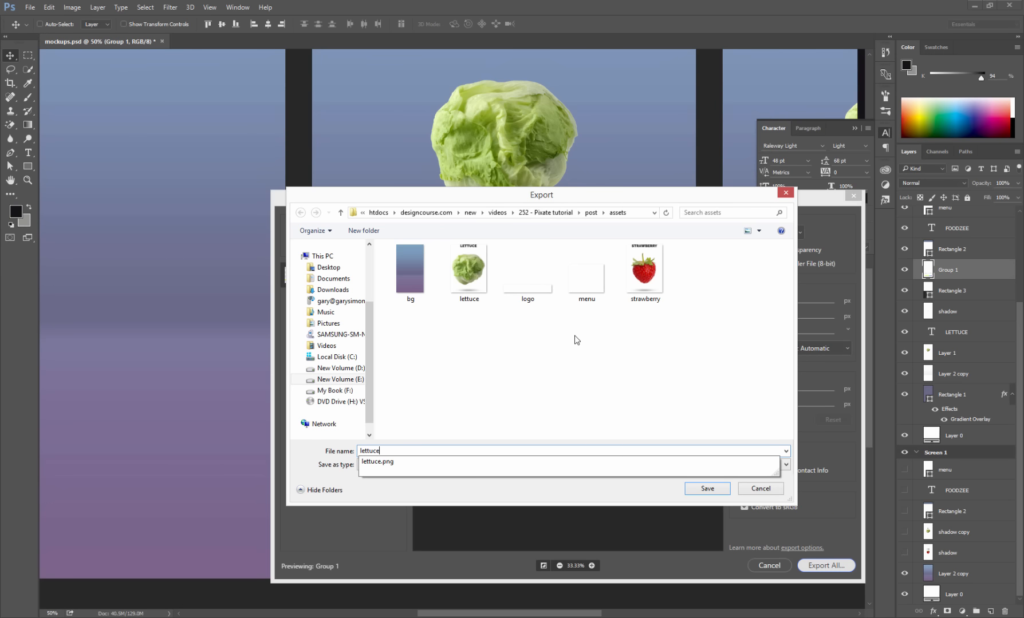
text(-info)
key(Return)
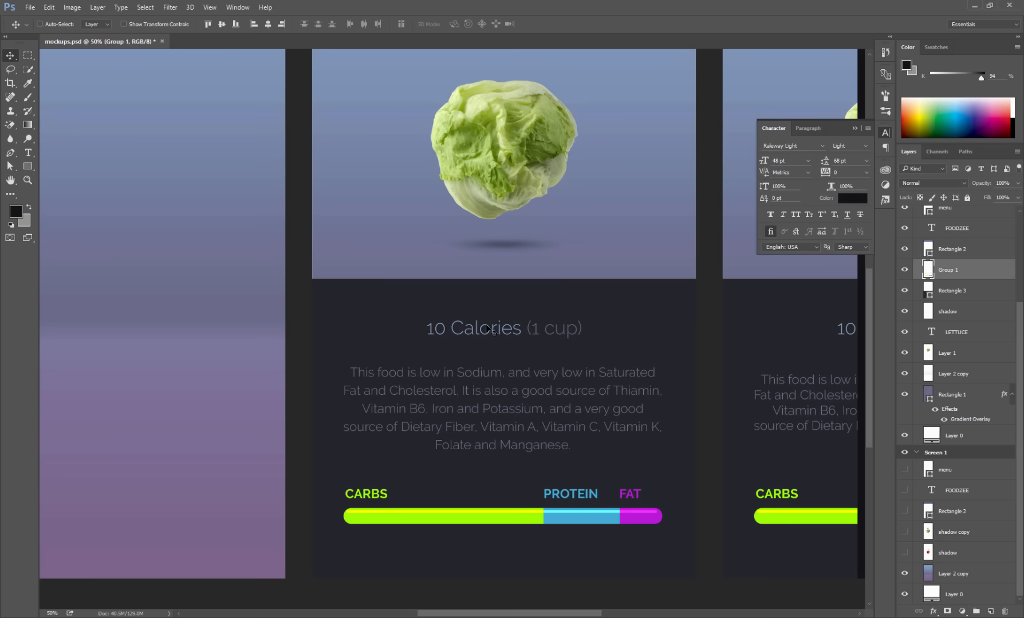
Load the outline of the dark menu panel, Rectangle 5 on the third screen, as a selection
drag(553, 615, 641, 617)
scroll(551, 443, up, 3)
scroll(551, 351, down, 3)
scroll(551, 307, down, 5)
scroll(523, 299, up, 4)
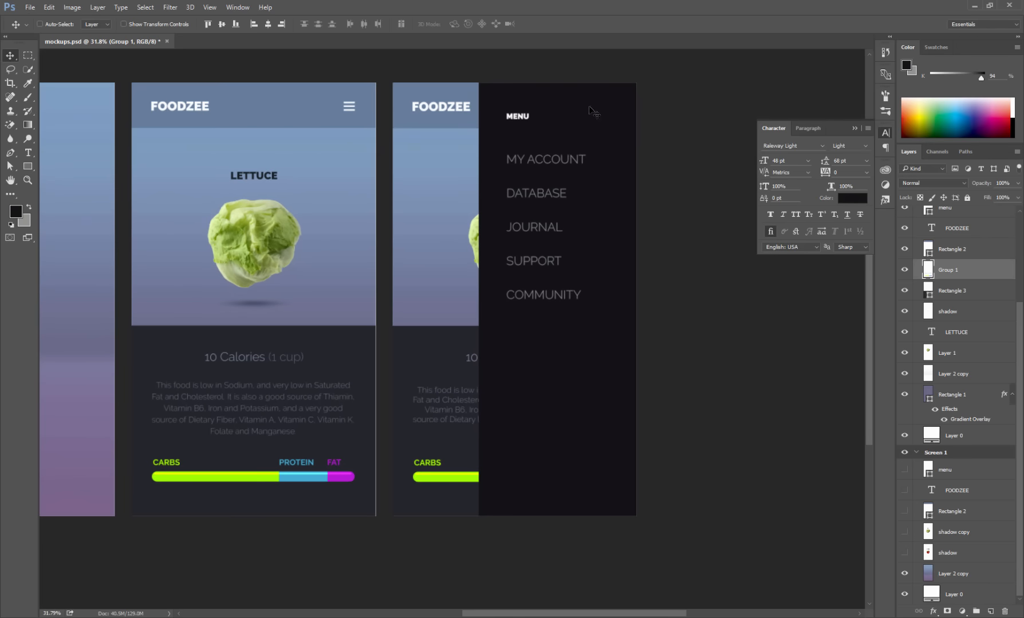
ctrl+click(611, 94)
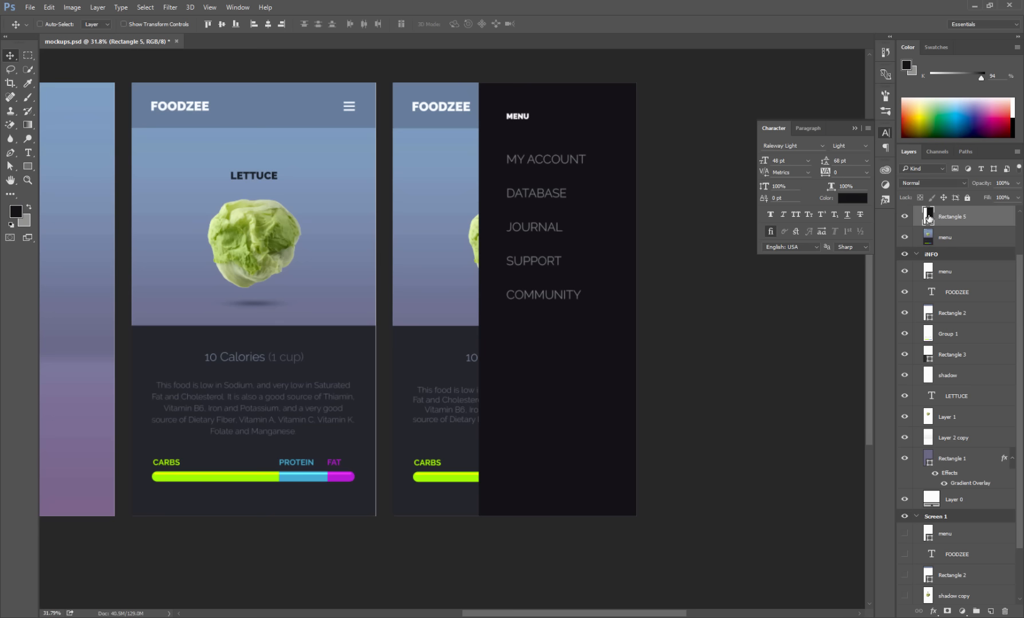
key(ctrl)
ctrl+click(929, 217)
click(48, 7)
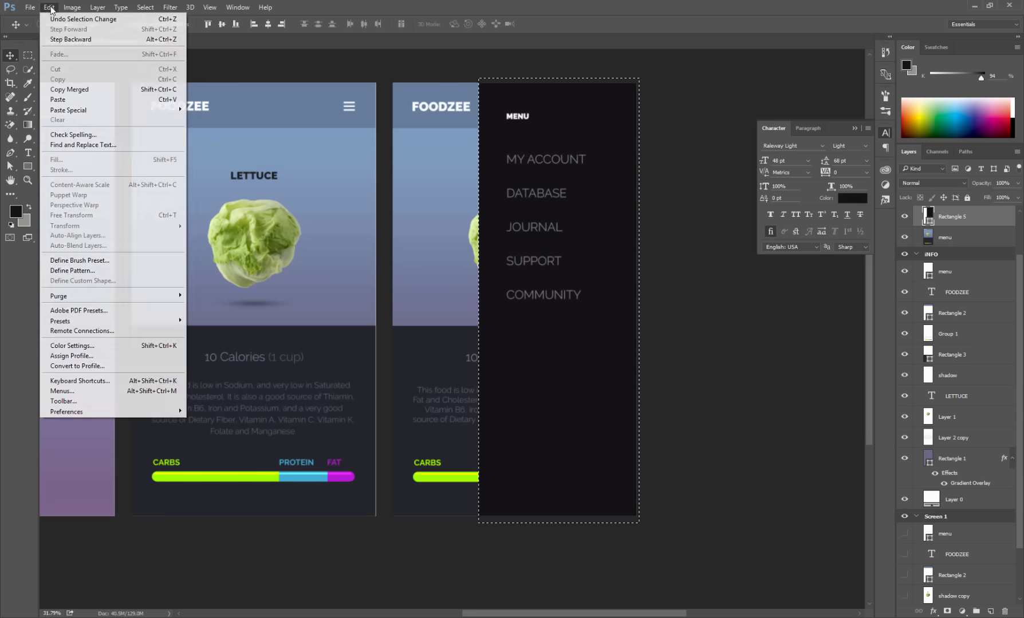
click(57, 18)
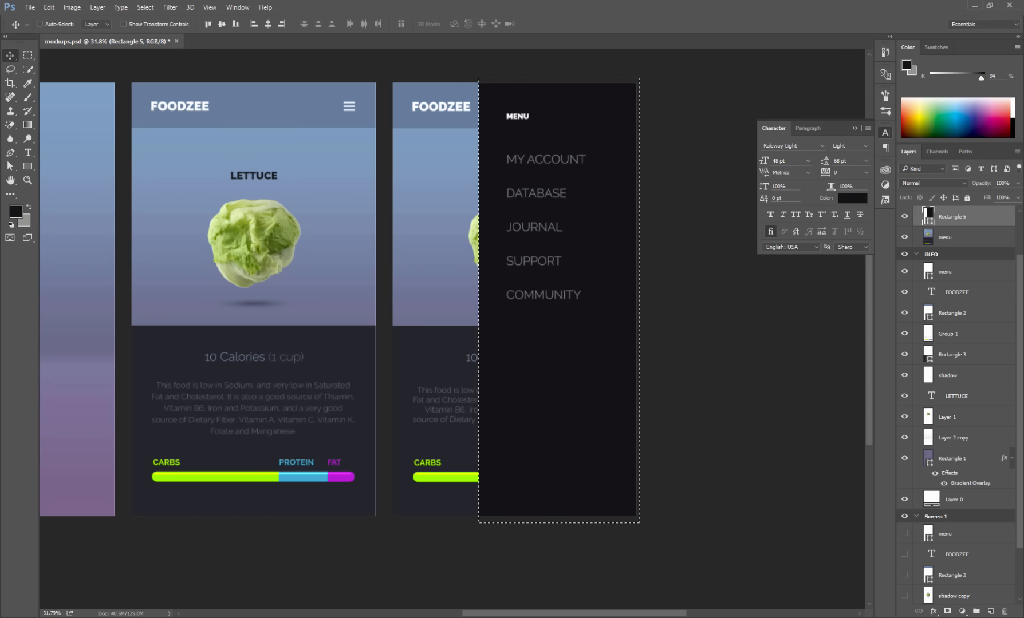
key(ctrl+z)
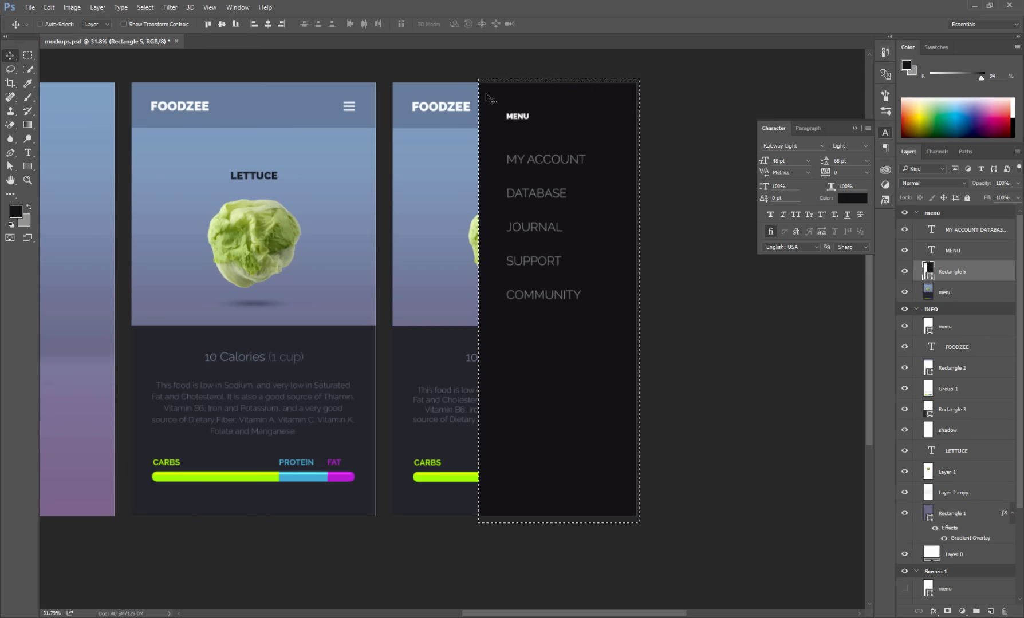
Copy the selected menu panel with all its text merged and paste it into a new document of matching size
click(49, 7)
click(72, 92)
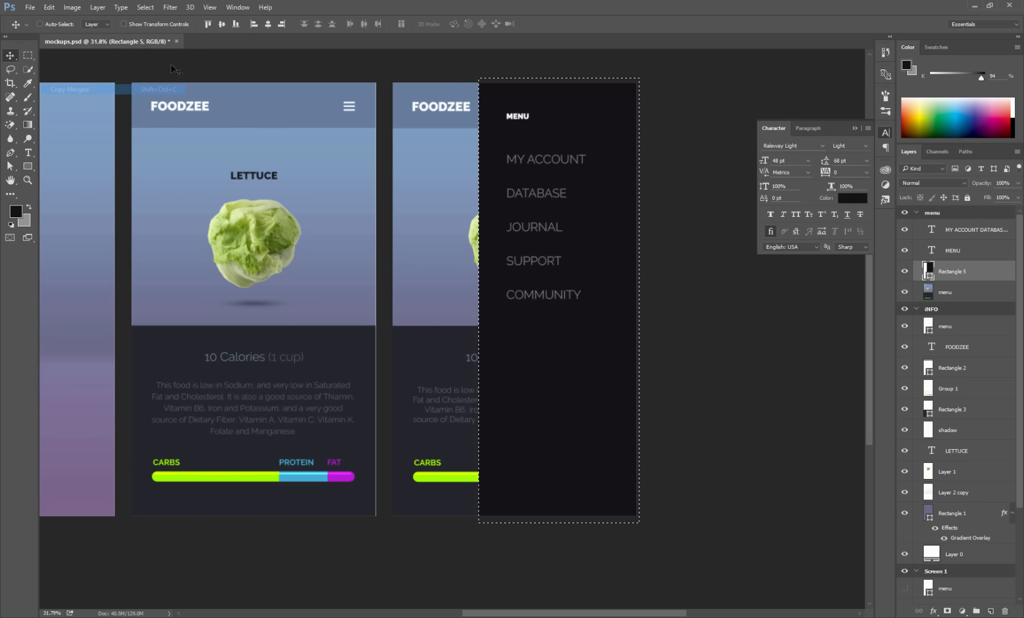
key(ctrl+n)
key(Return)
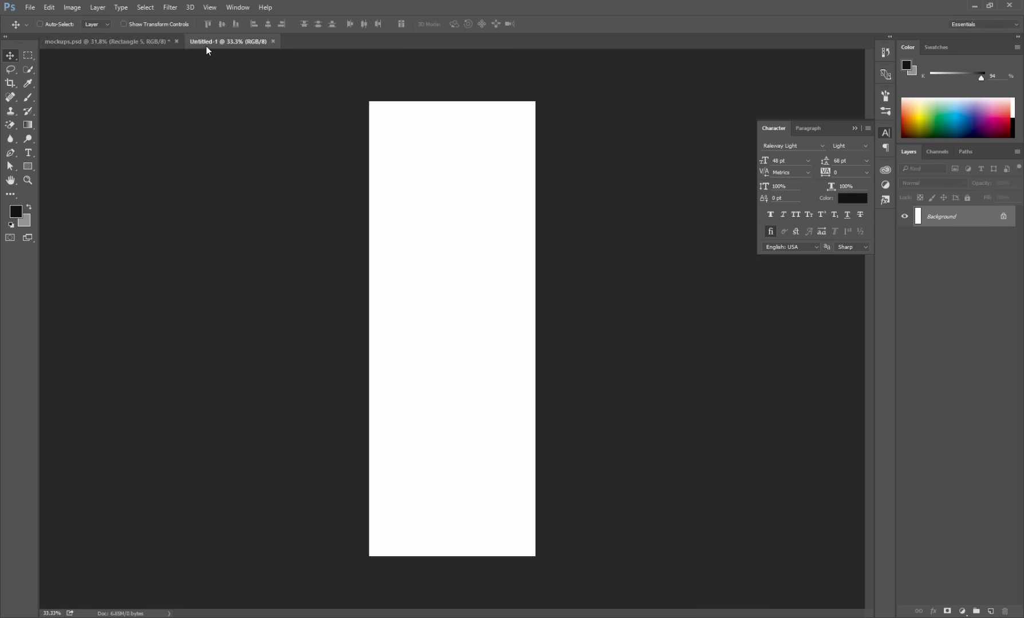
key(ctrl+v)
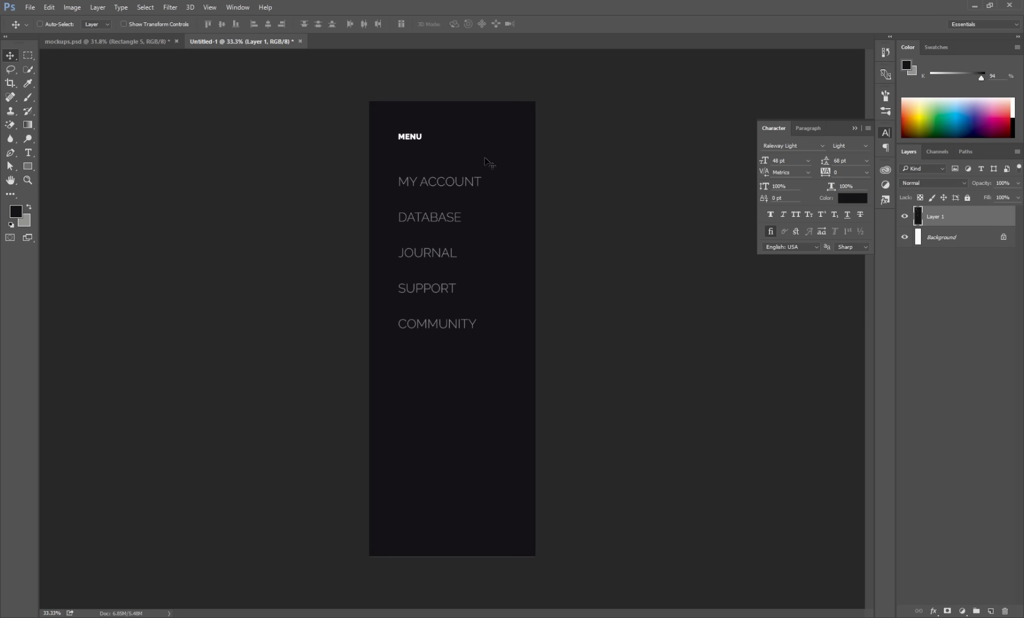
Set the menu panel's Save for Web format to PNG-8 and try to save it as nav in the current assets folder
key(ctrl+alt+shift+s)
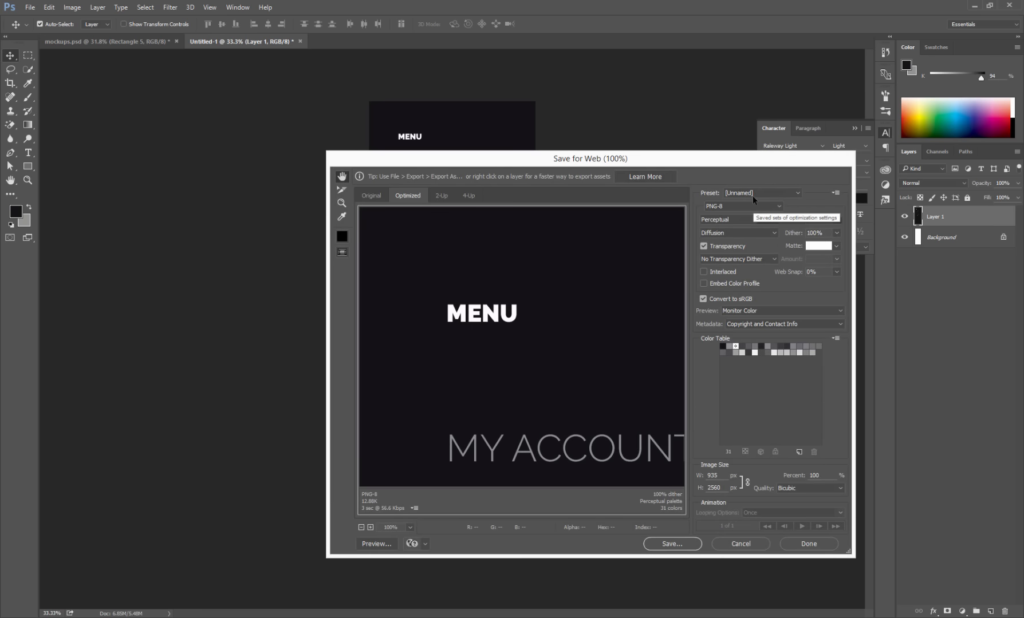
click(741, 205)
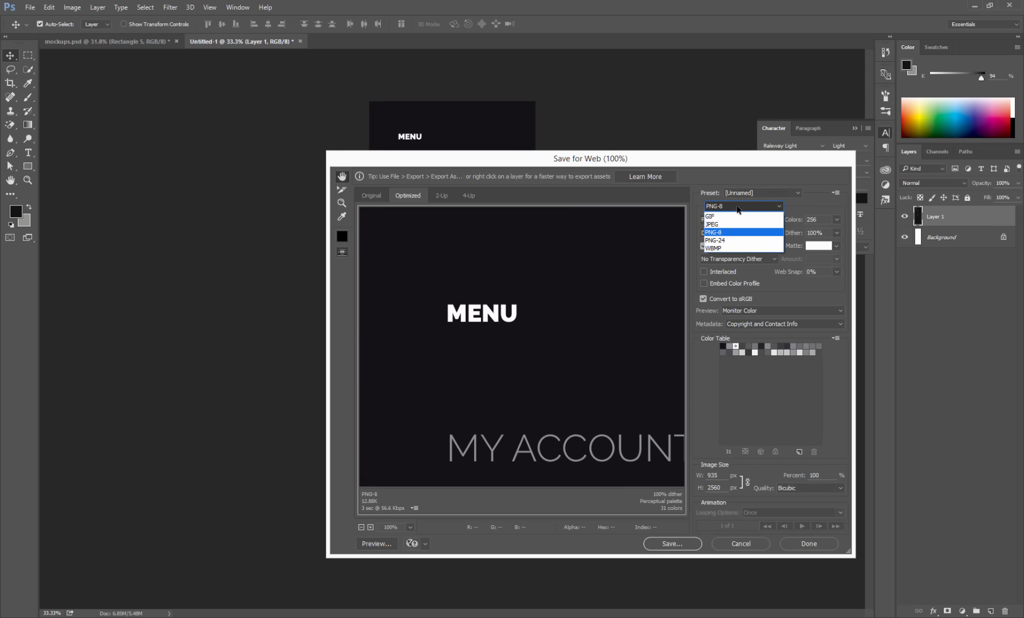
click(721, 232)
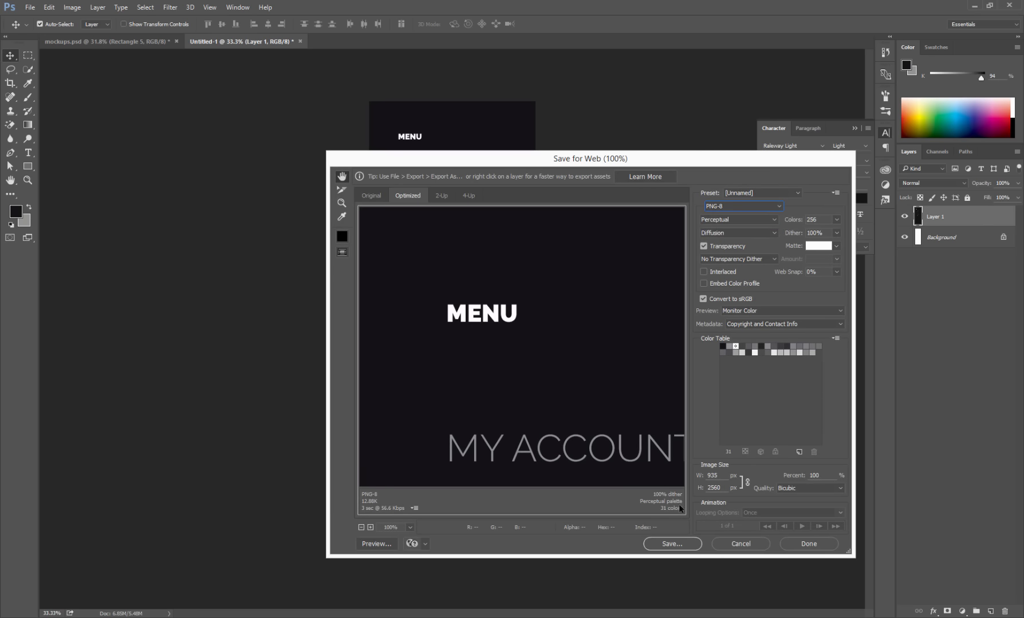
click(672, 544)
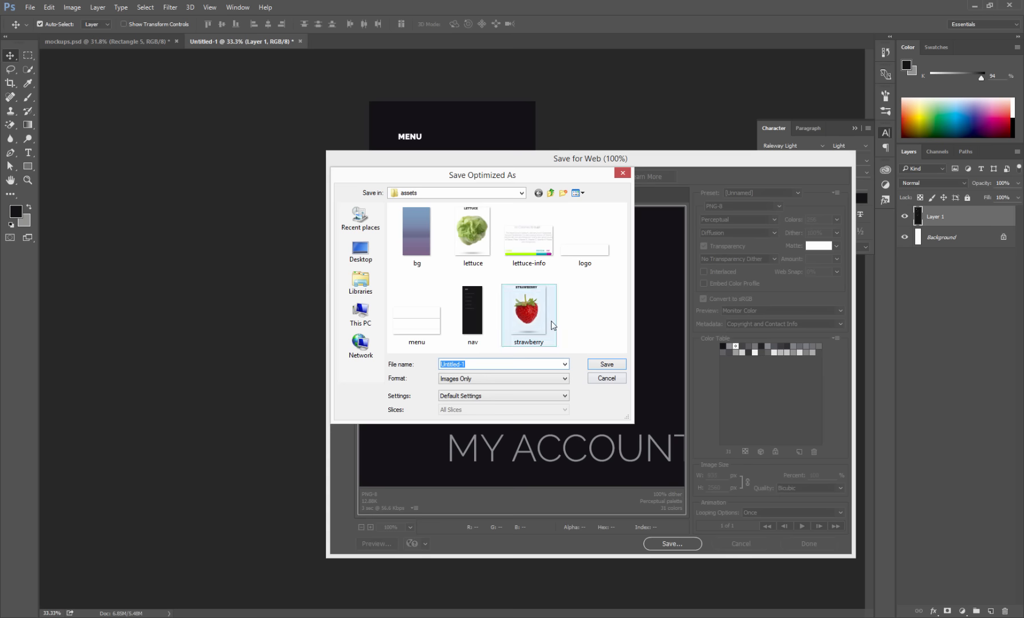
text(nav)
key(Return)
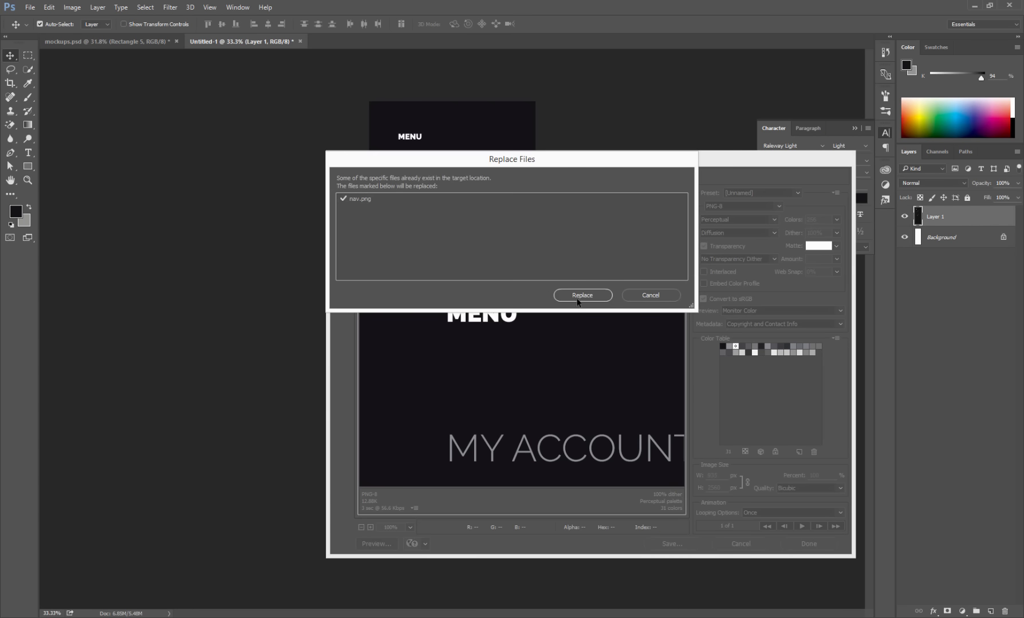
click(650, 296)
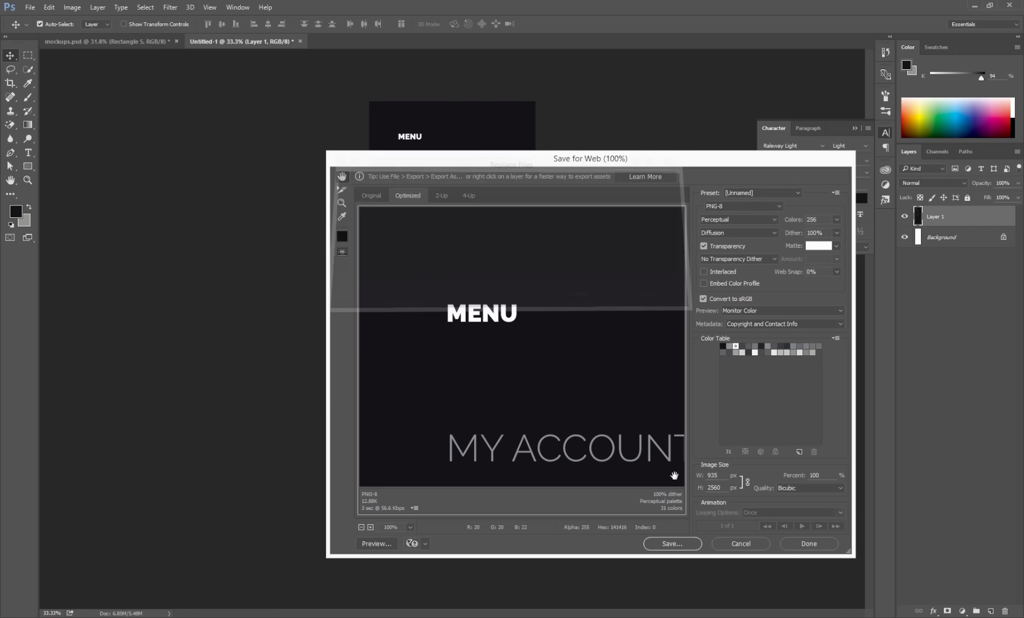
Save the menu panel image as nav.png in the assets folder inside the post folder
click(670, 544)
click(550, 193)
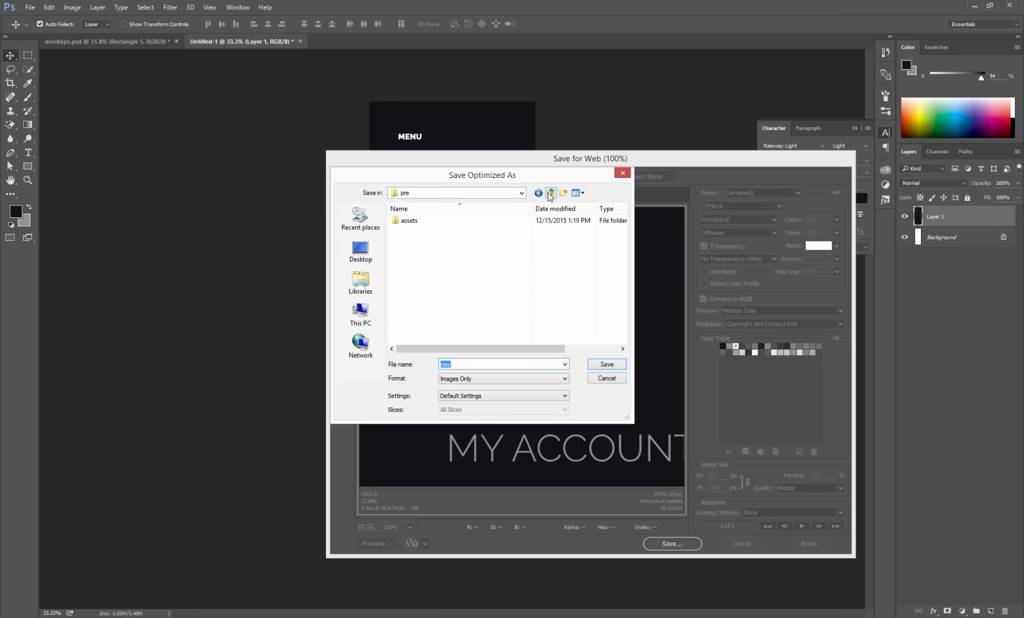
click(550, 195)
double_click(431, 222)
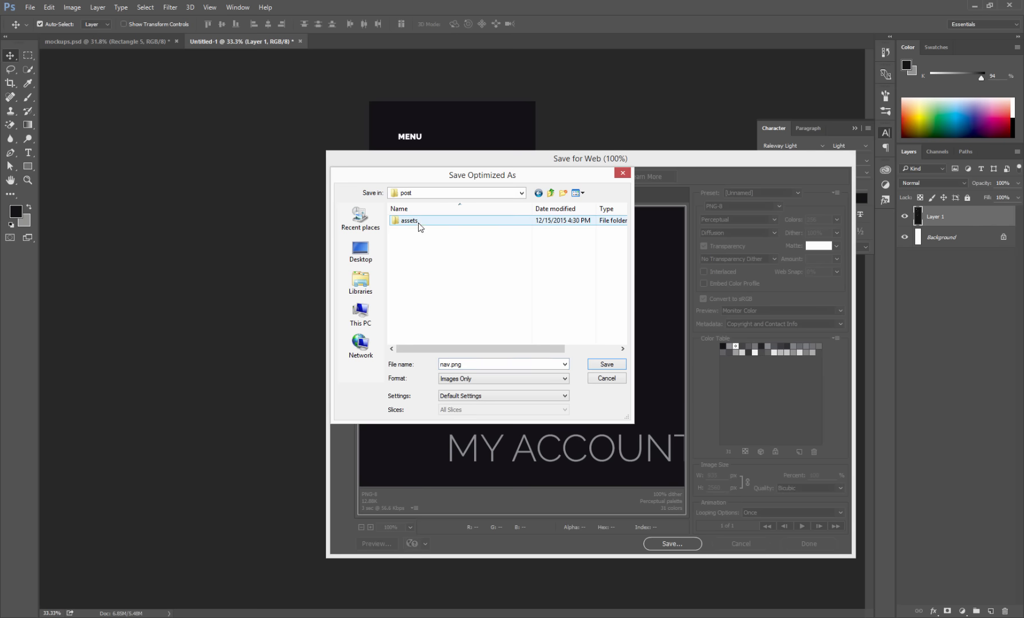
double_click(420, 224)
click(605, 365)
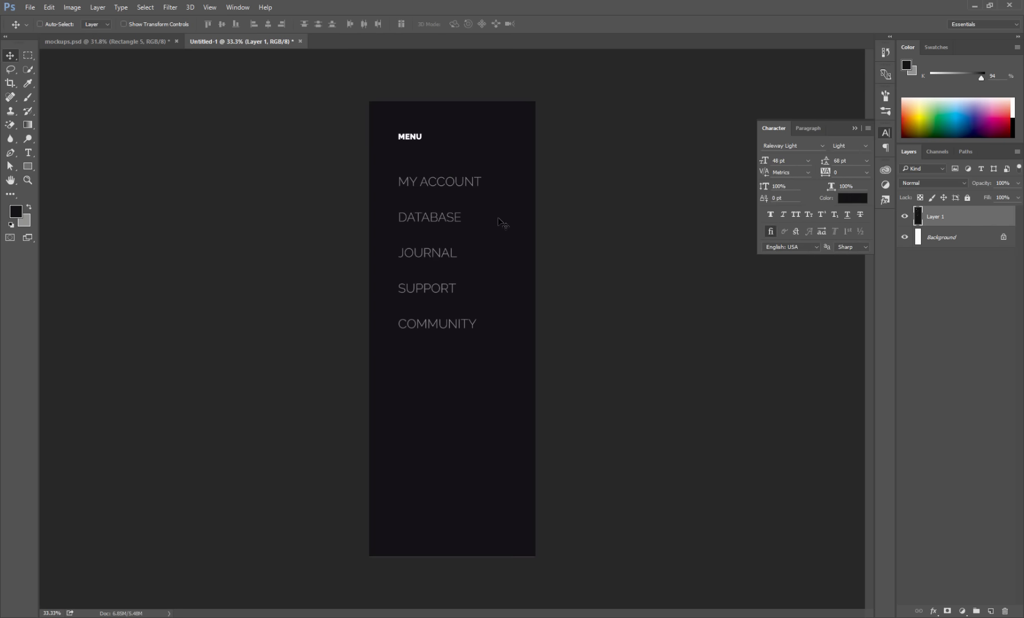
Return to mockups.psd, remove the selection and close the file without saving its changes
click(141, 42)
key(ctrl+d)
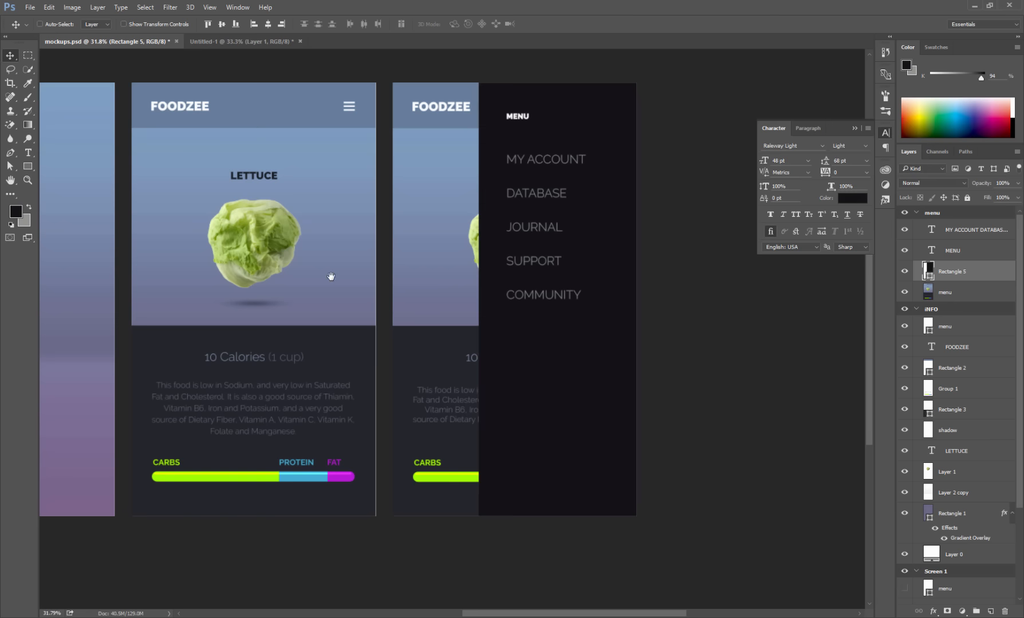
drag(331, 278, 537, 293)
scroll(469, 268, down, 2)
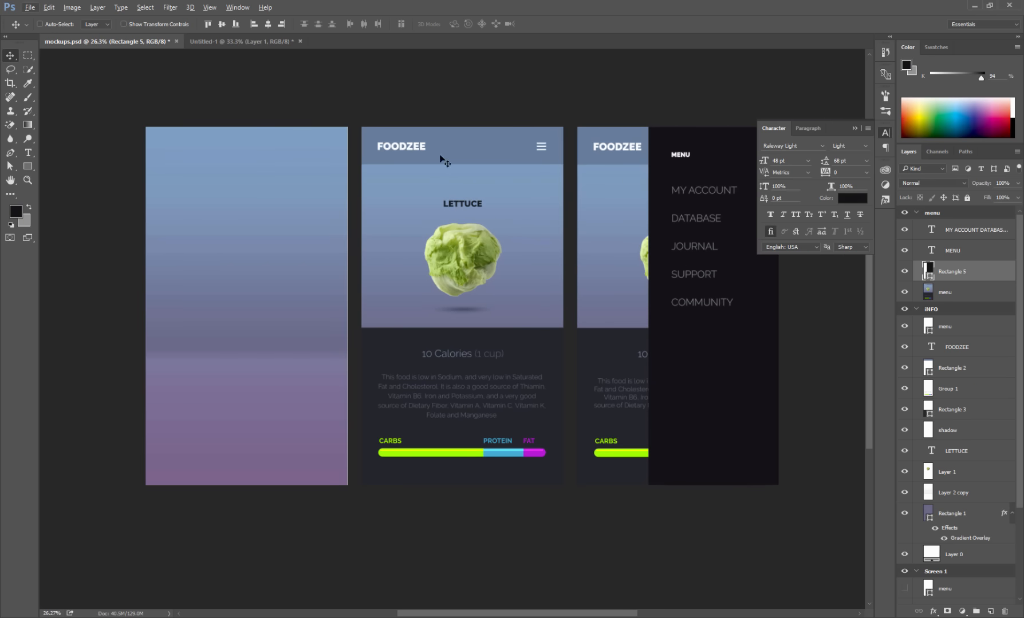
click(177, 42)
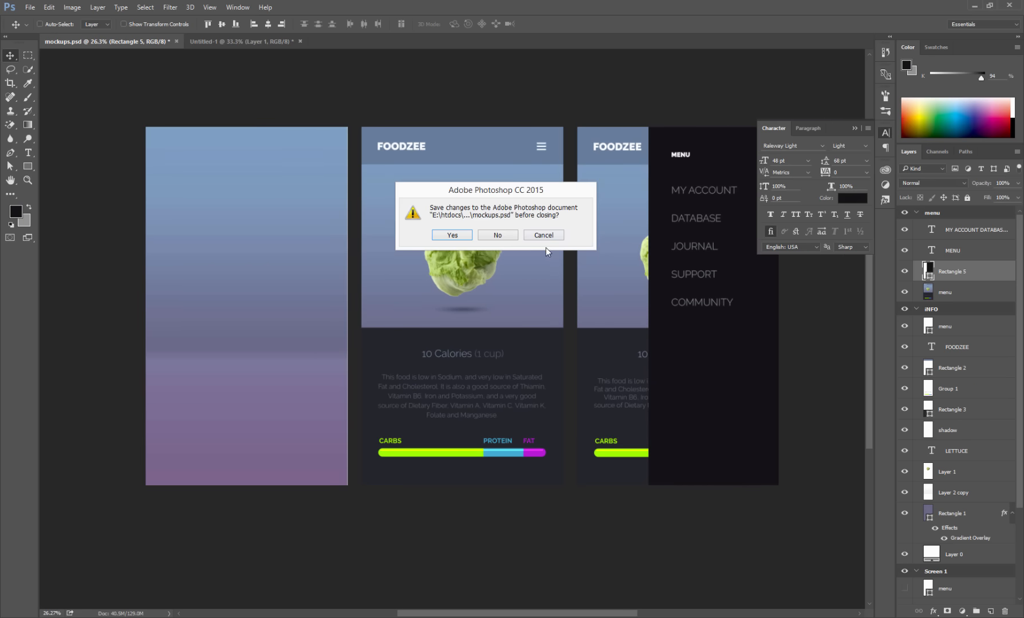
click(503, 236)
Reopen mockups.psd from the recently used files
click(30, 7)
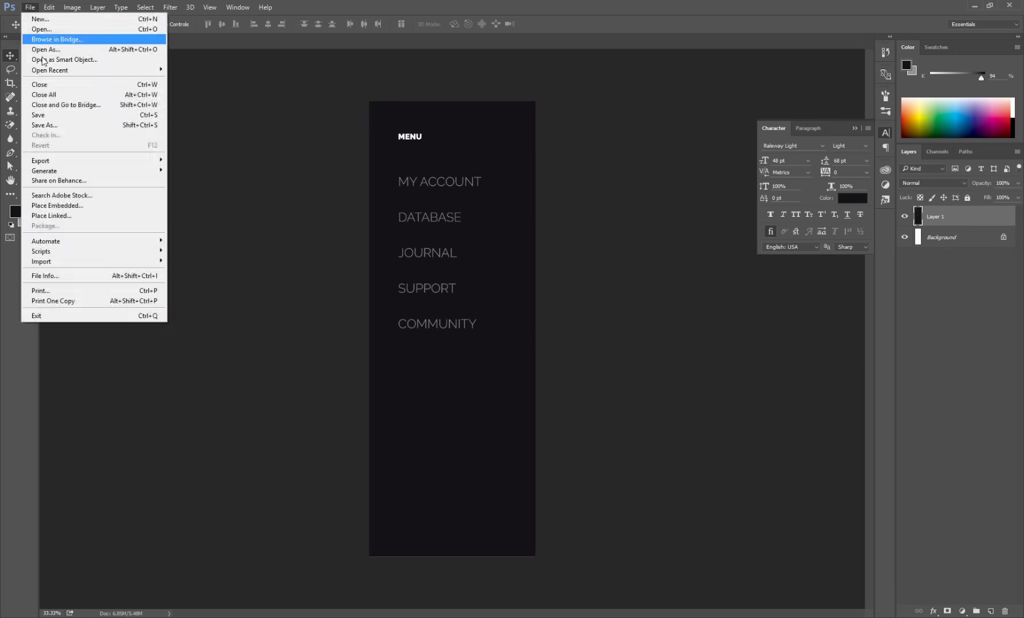
mouse_move(68, 70)
click(221, 70)
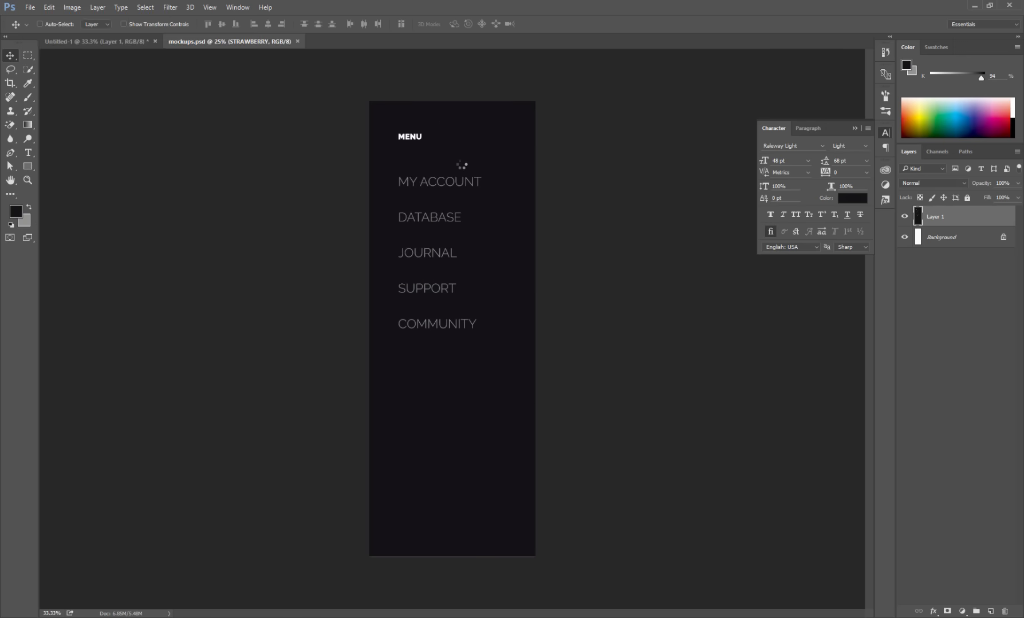
click(632, 92)
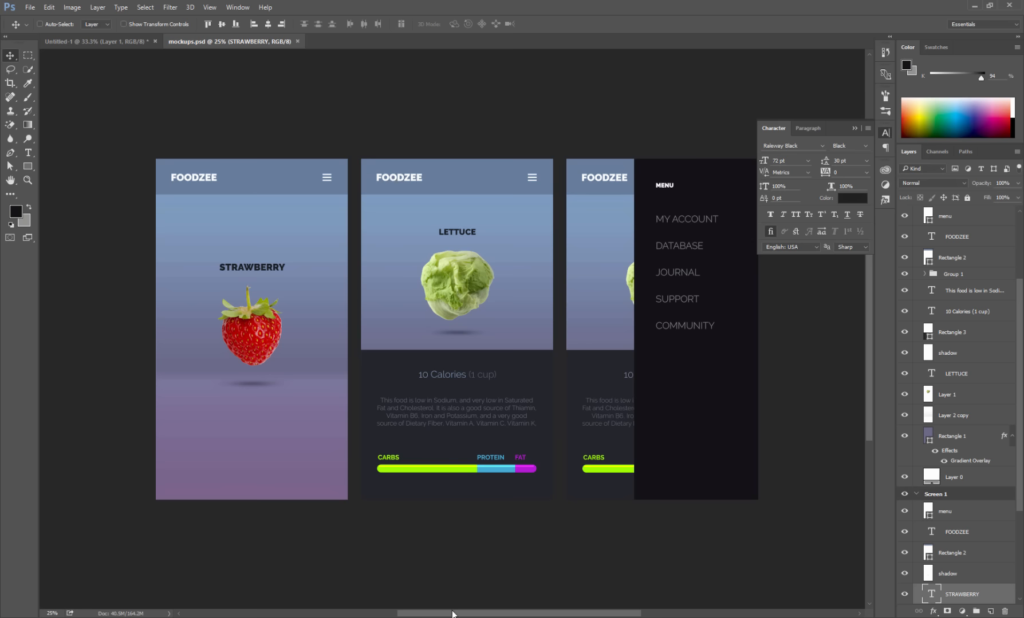
Switch to the foodzee project in Pixate, maximize its window and show the project's assets
mouse_move(453, 612)
click(497, 570)
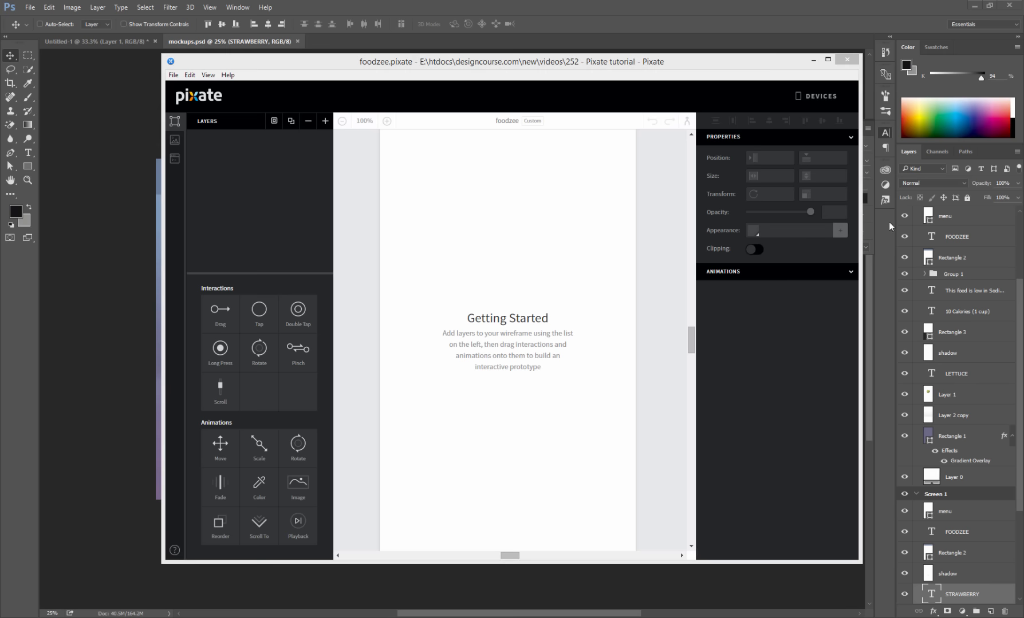
double_click(558, 62)
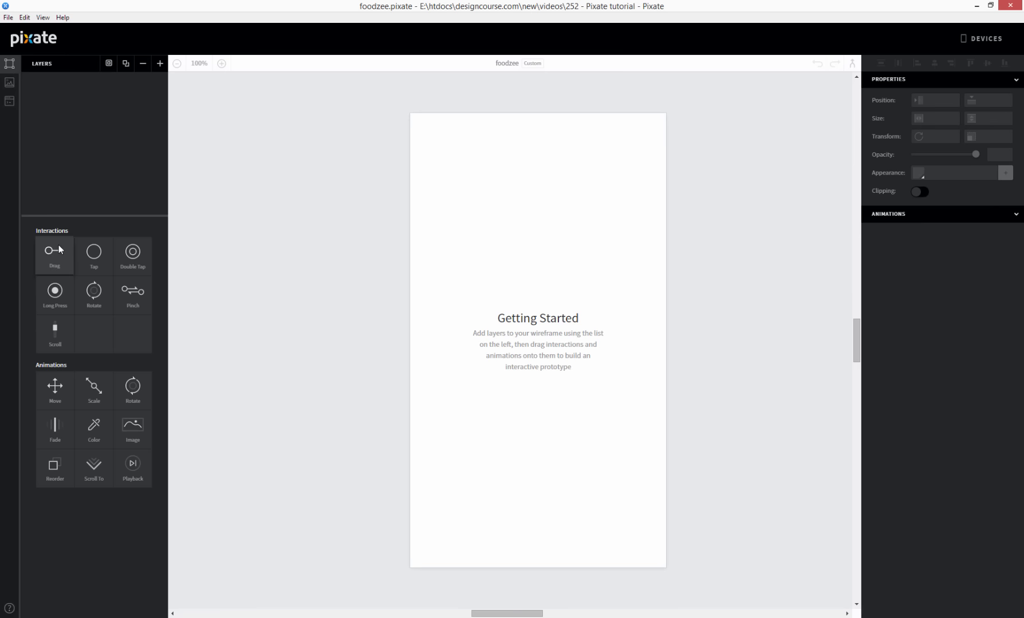
click(10, 83)
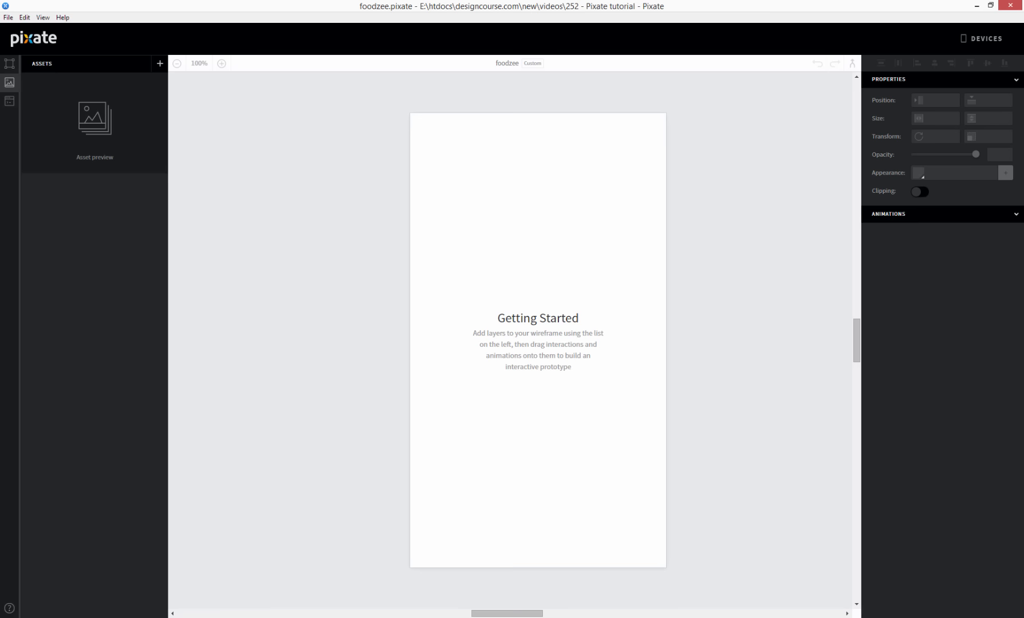
Import all seven PNG images from the assets folder window into the Pixate project's assets
key(alt+Tab)
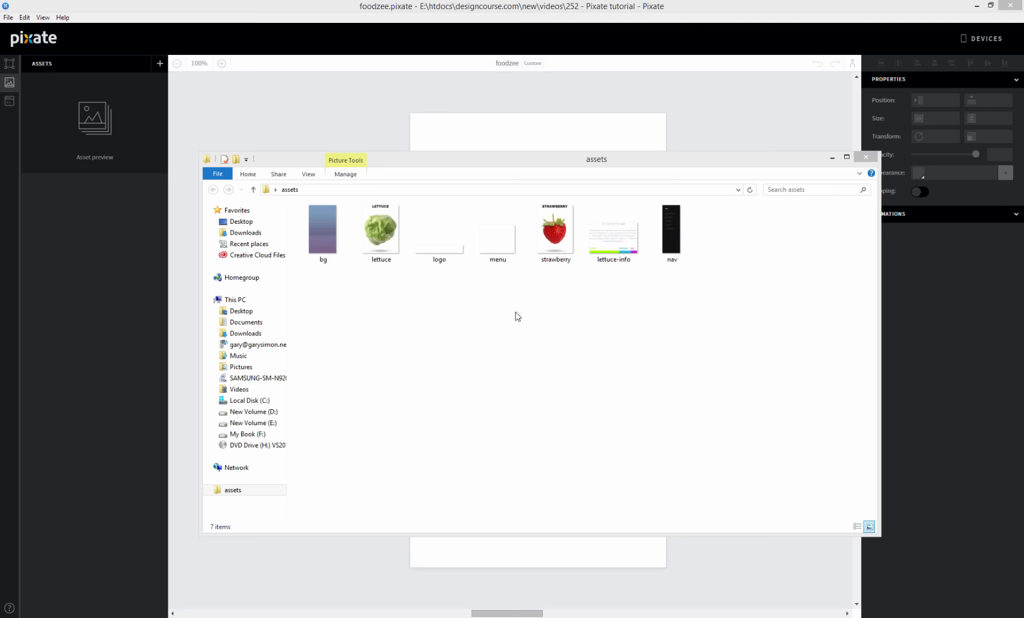
drag(515, 312, 651, 347)
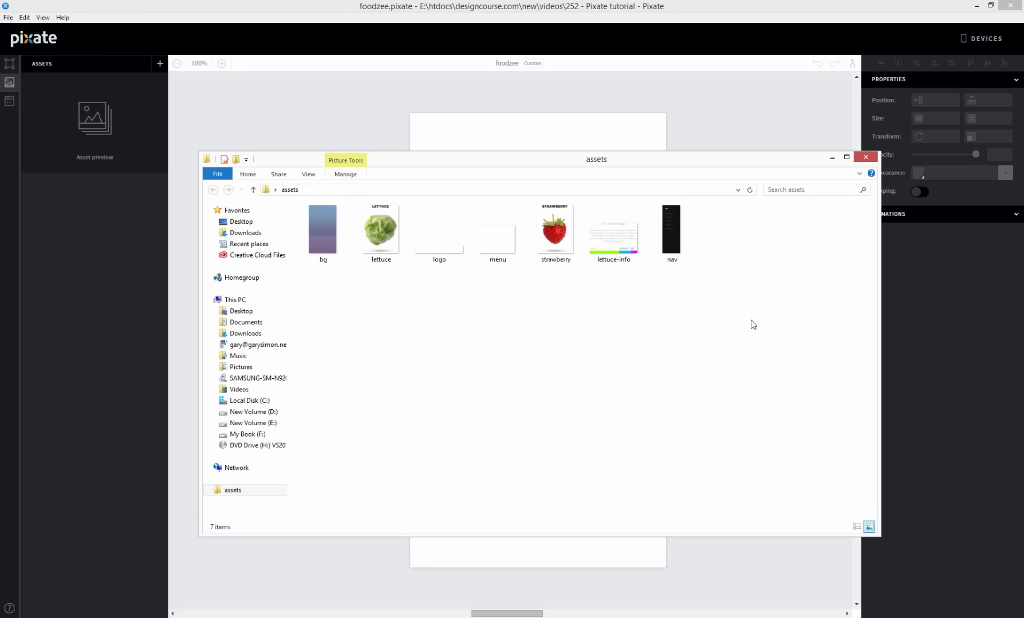
drag(752, 322, 143, 275)
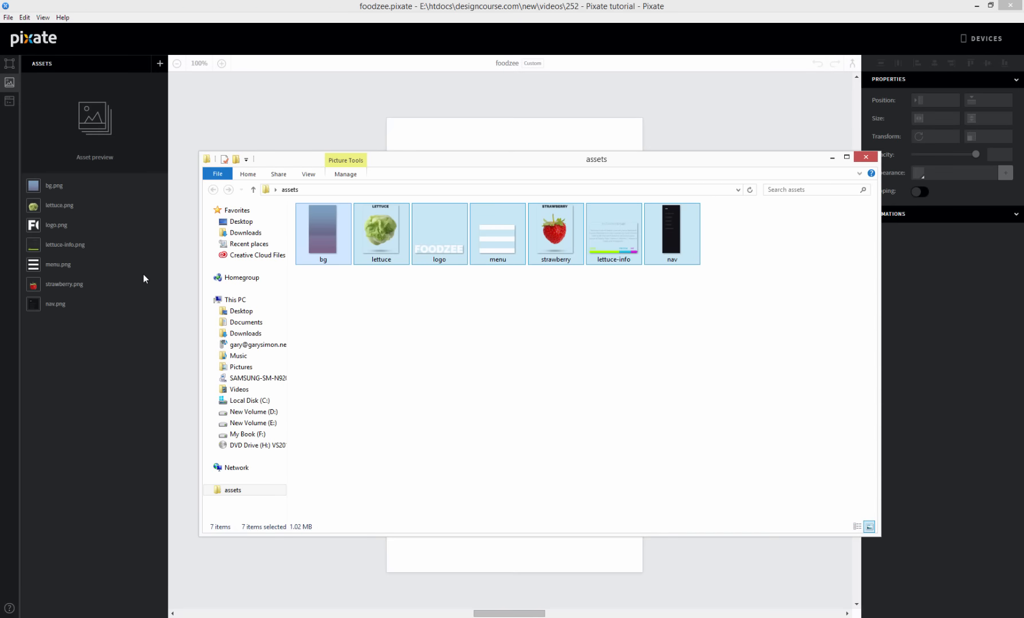
click(84, 399)
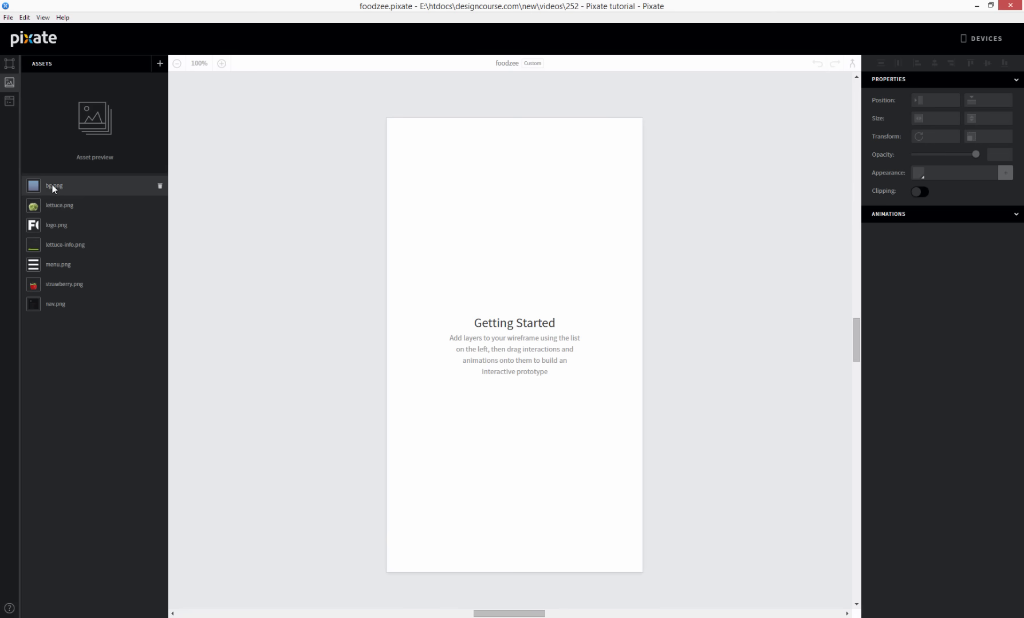
Place bg.png on the canvas and align it to cover the whole screen area
drag(52, 189, 560, 335)
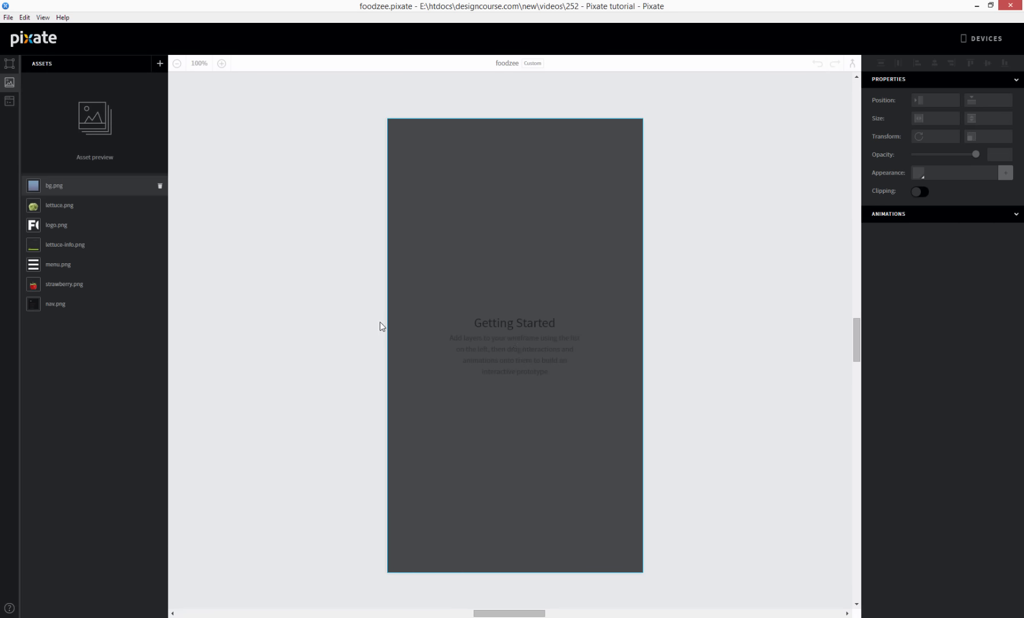
click(311, 301)
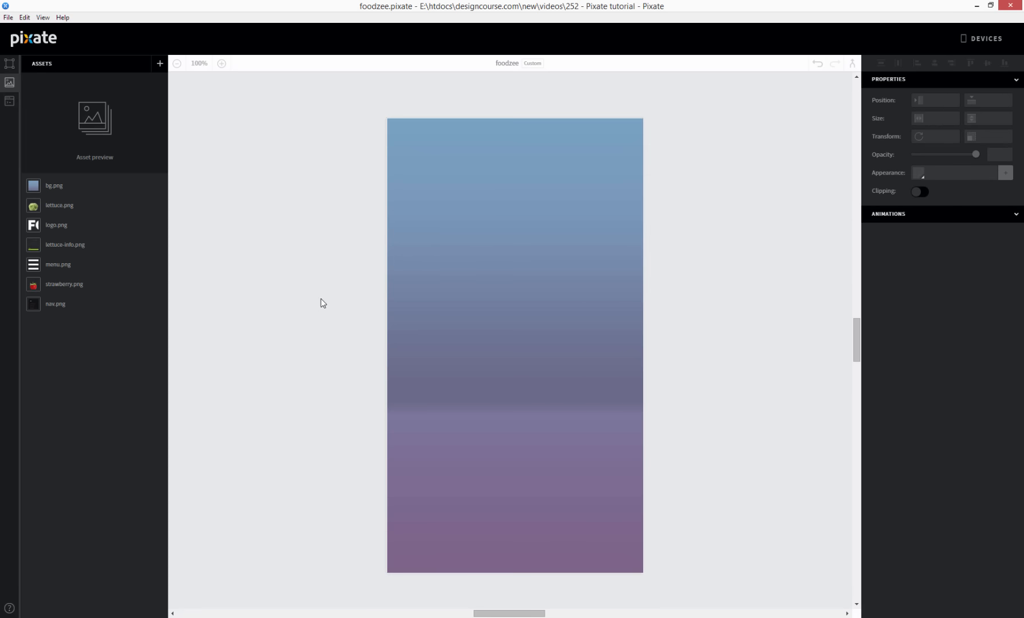
click(454, 246)
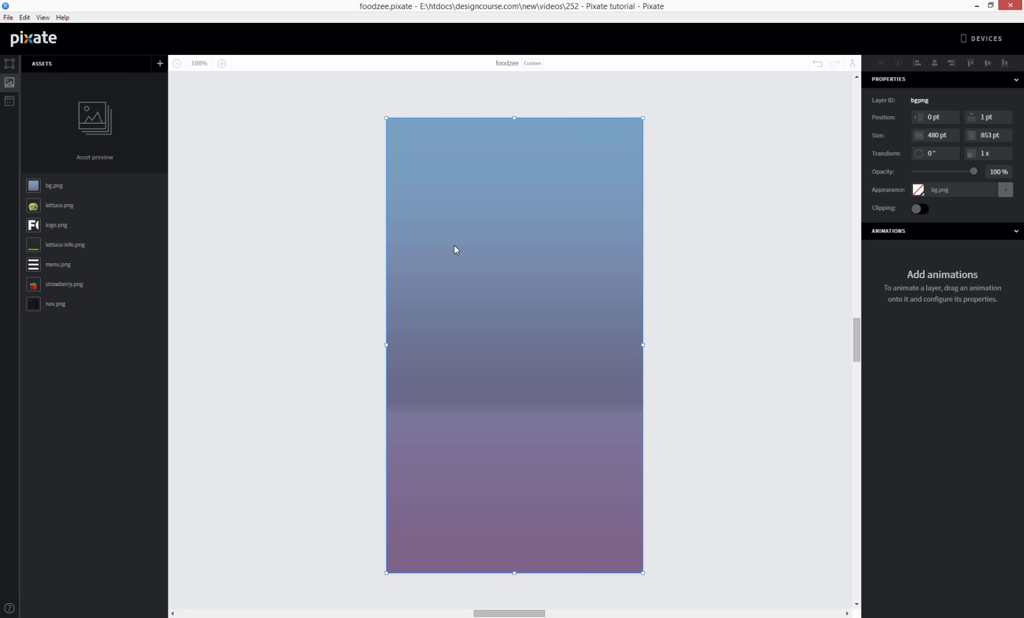
click(321, 227)
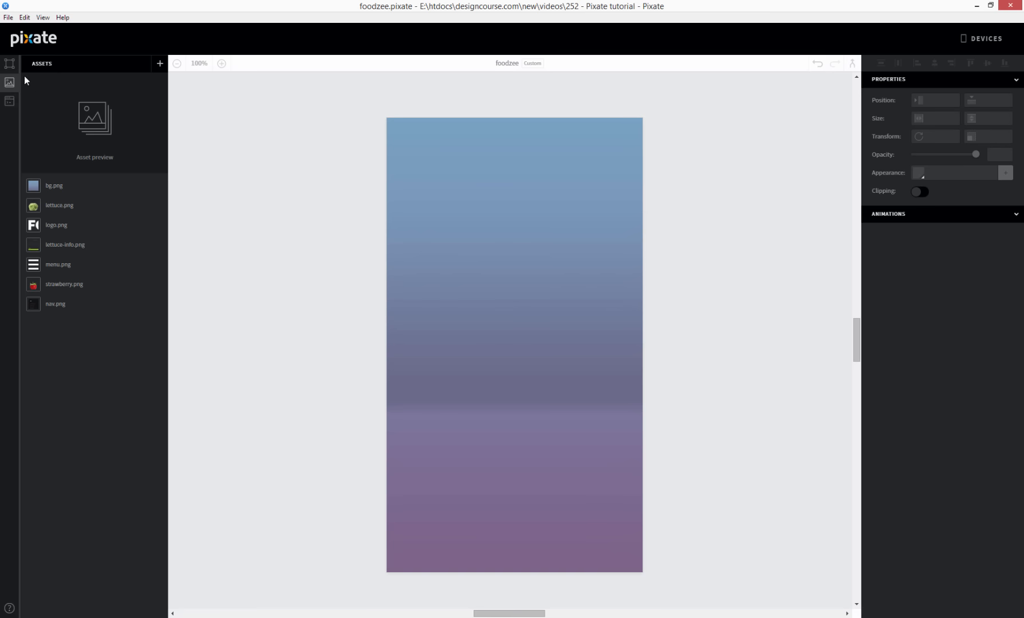
Add a new layer and resize it into a full-width header bar of about 480 by 64 pt along the canvas's upper edge
click(10, 64)
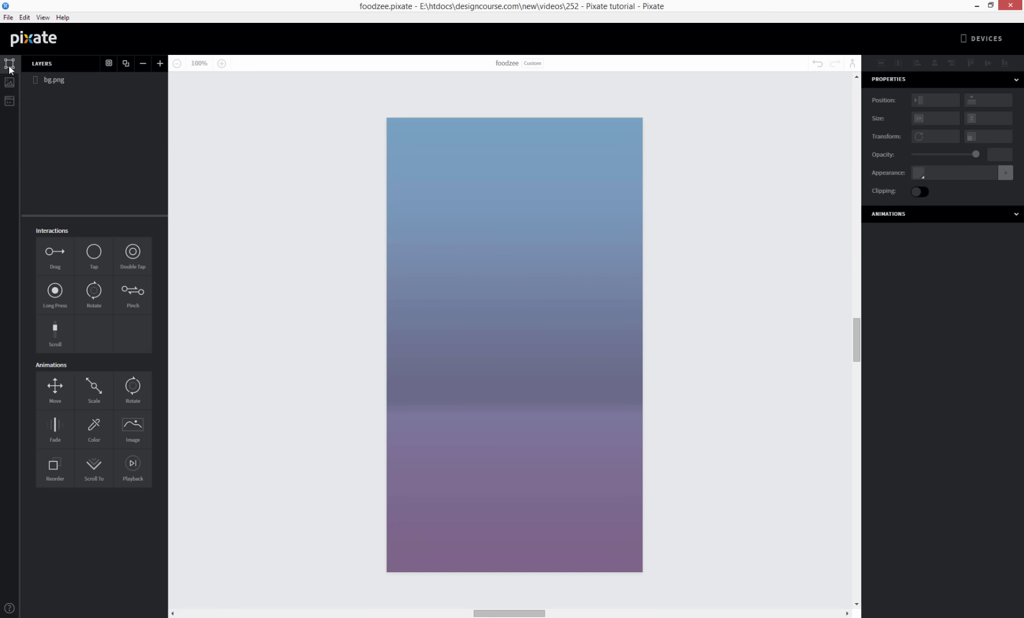
click(162, 67)
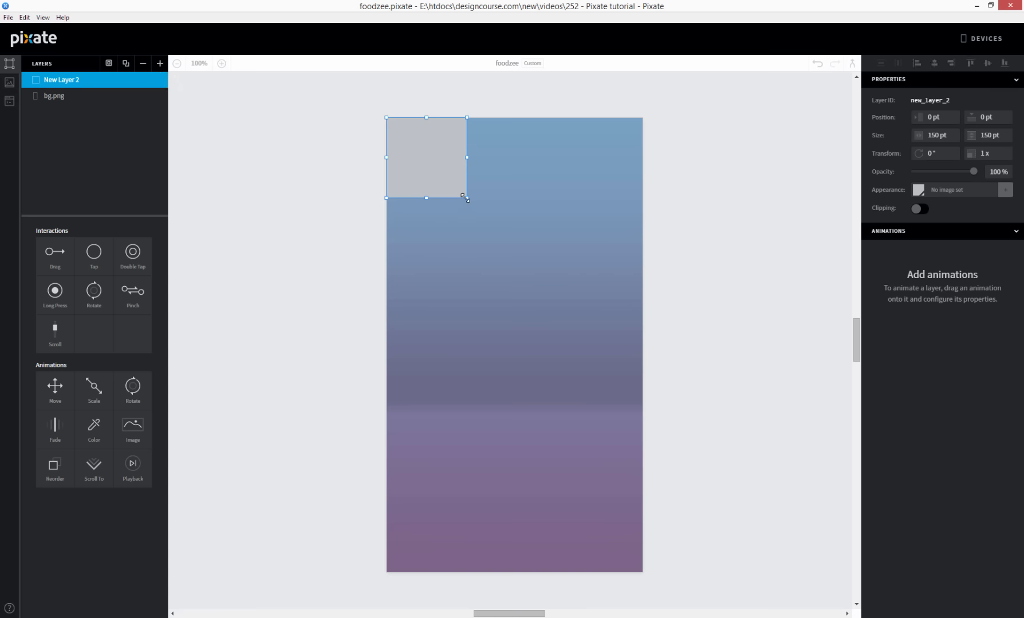
drag(494, 216, 642, 154)
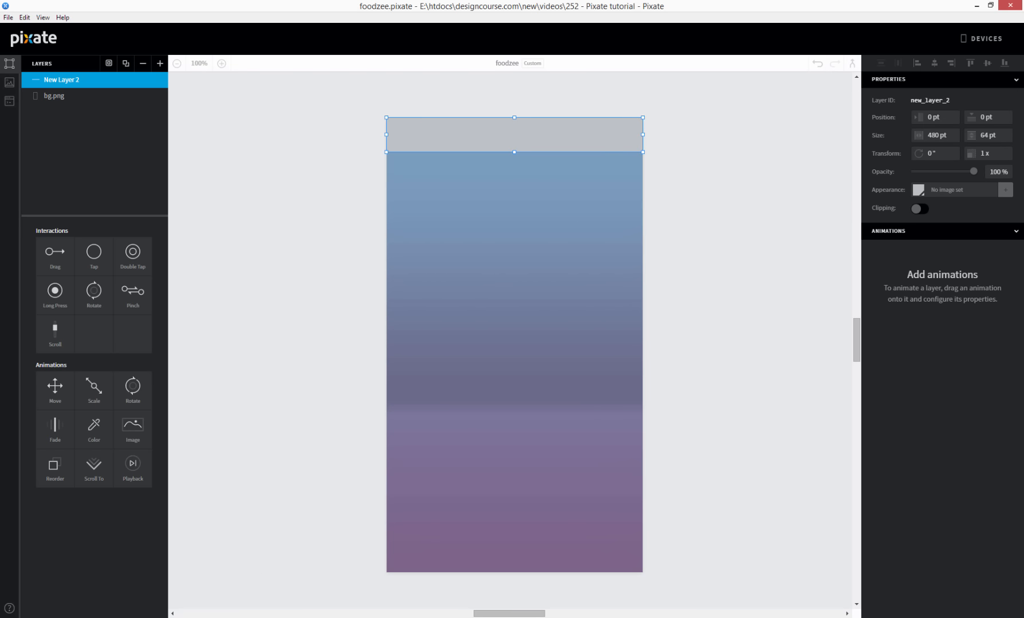
Switch to Photoshop and copy the hex colour code 617f9b of Screen 1's header rectangle in mockups.psd, leaving the colour unchanged
click(229, 617)
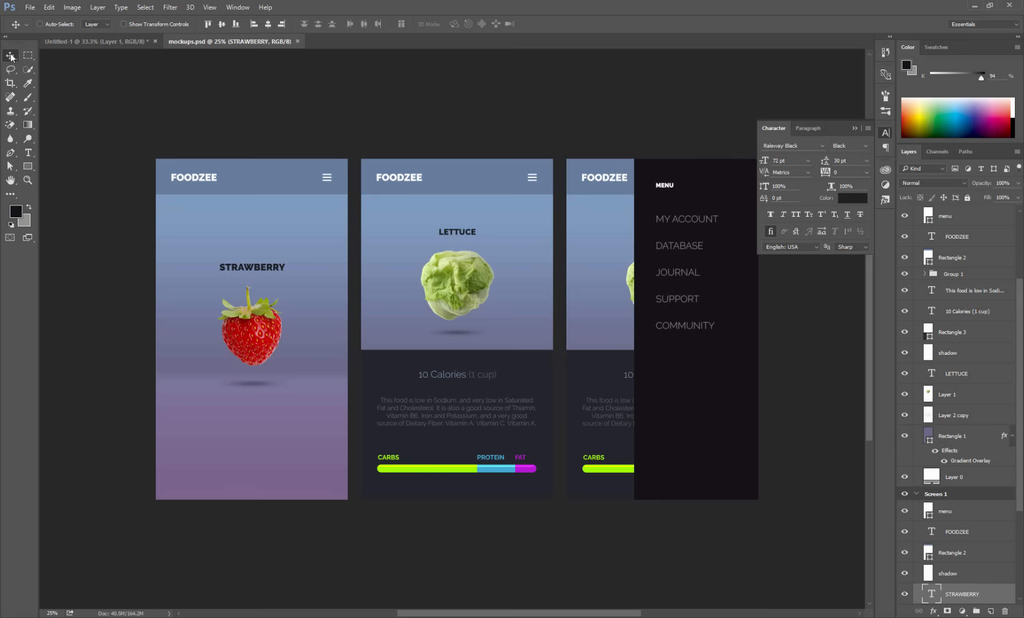
ctrl+click(292, 169)
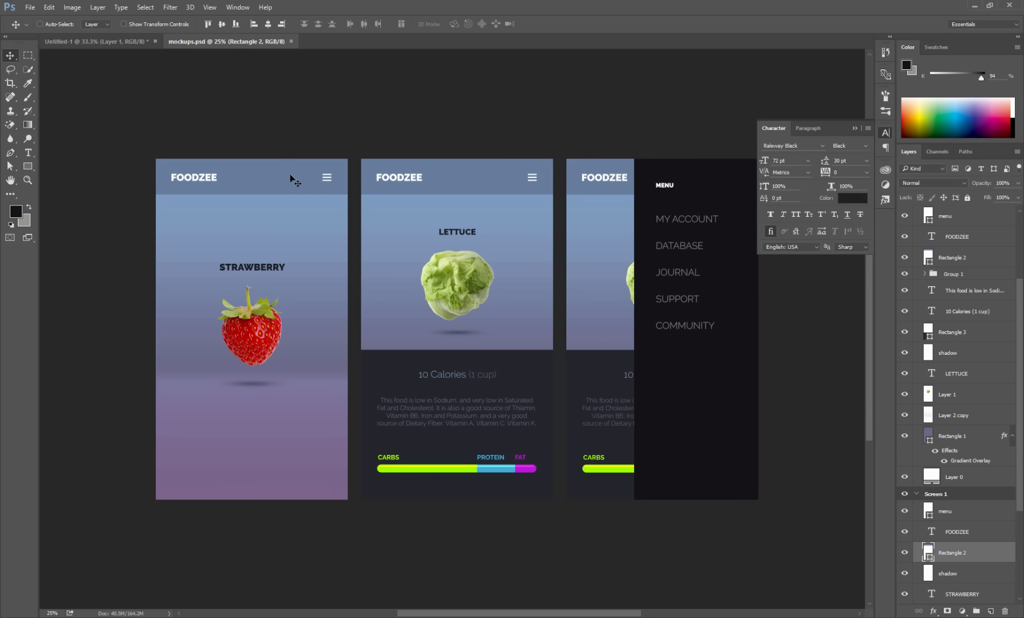
double_click(927, 553)
key(ctrl+c)
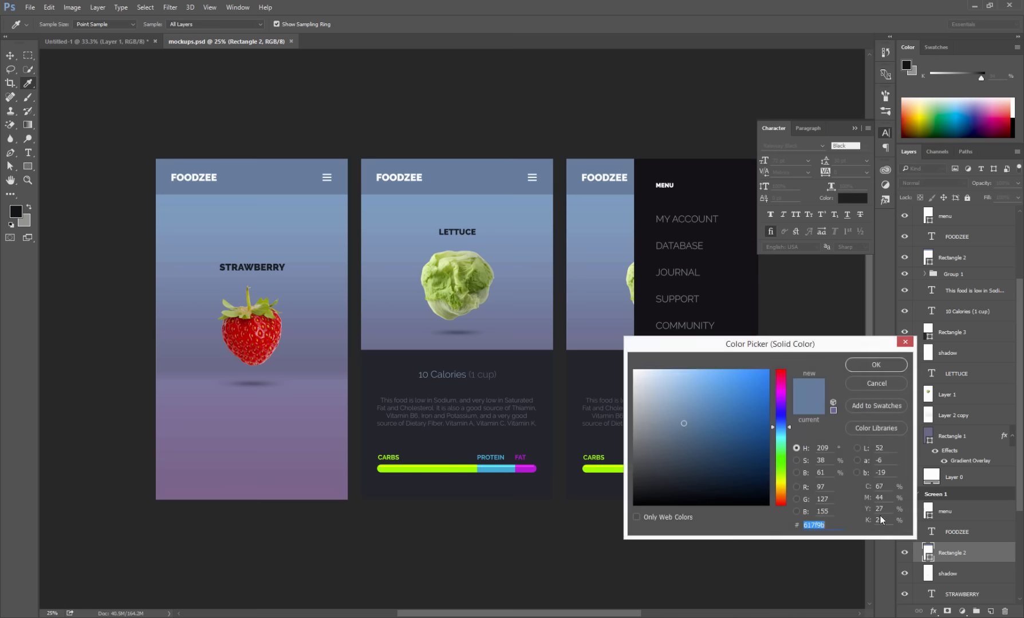
click(879, 385)
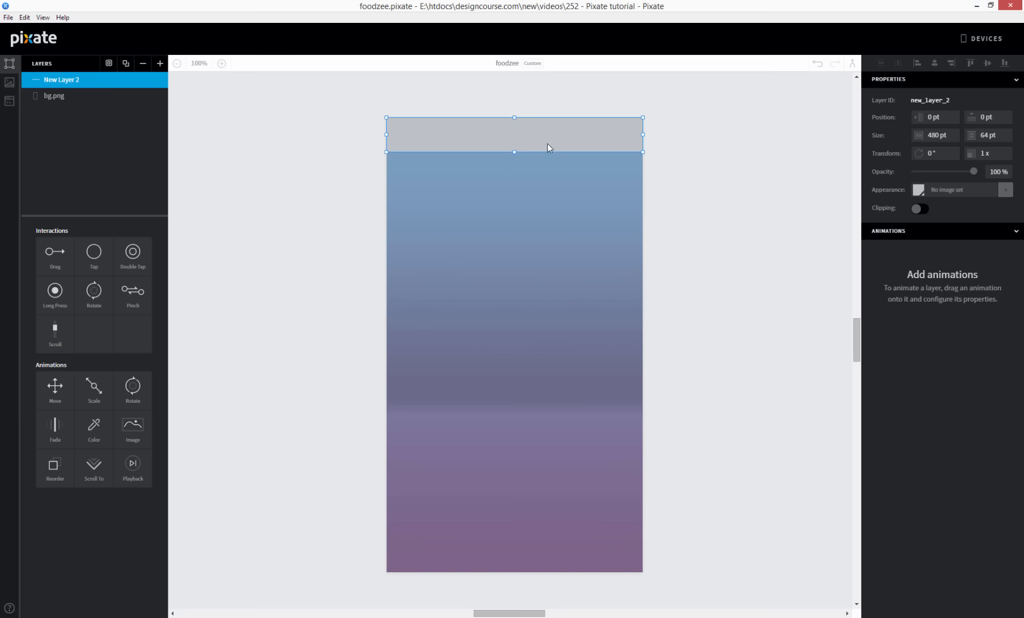
Set the header bar layer's fill colour in Pixate to 617f9b and extend its lower edge slightly downward
click(918, 190)
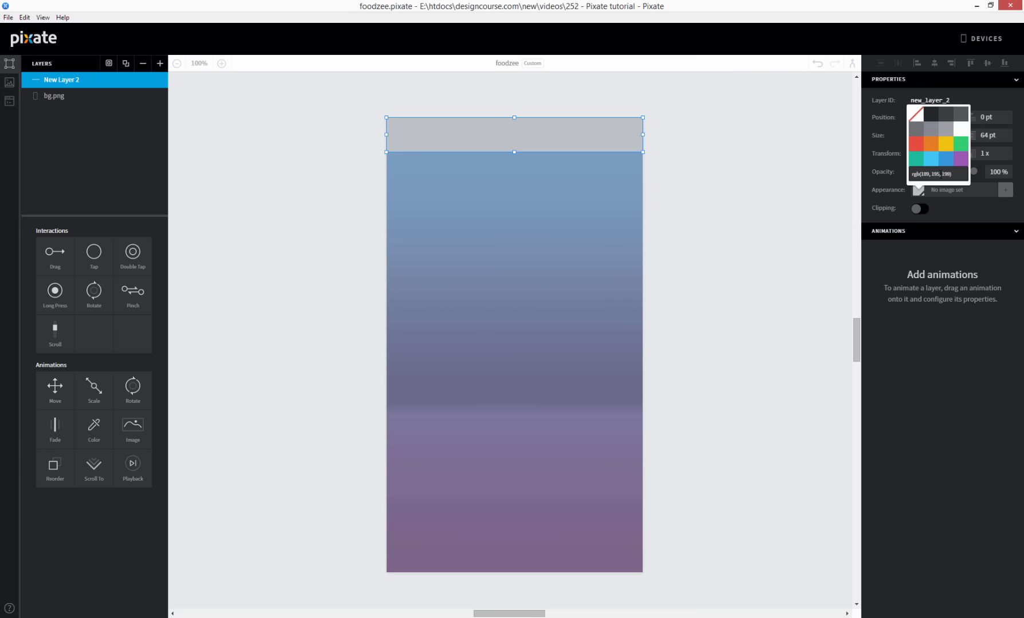
click(941, 174)
key(ctrl+a)
key(ctrl+v)
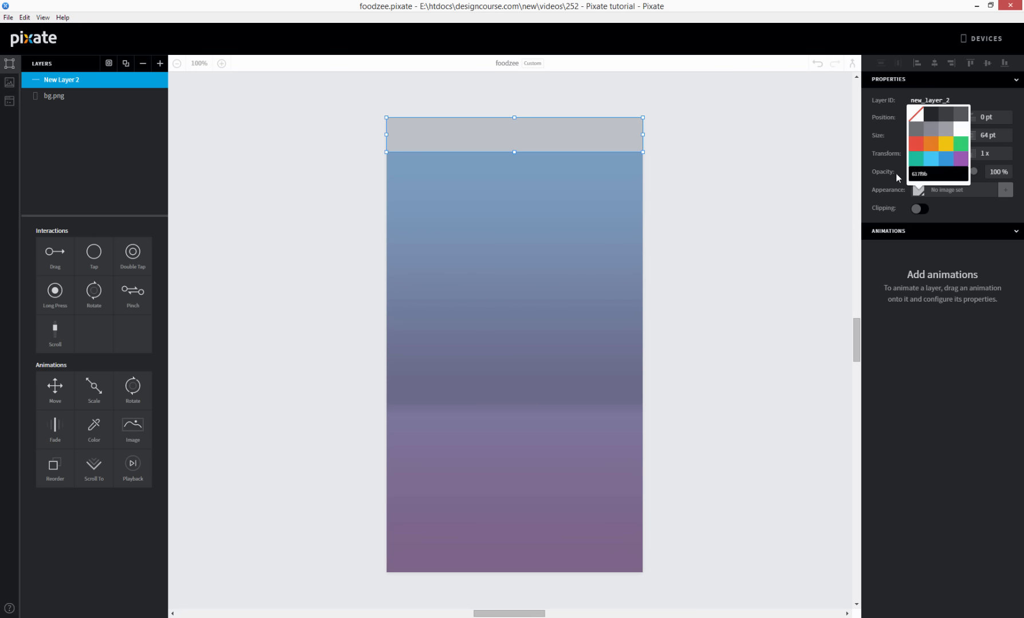
key(Return)
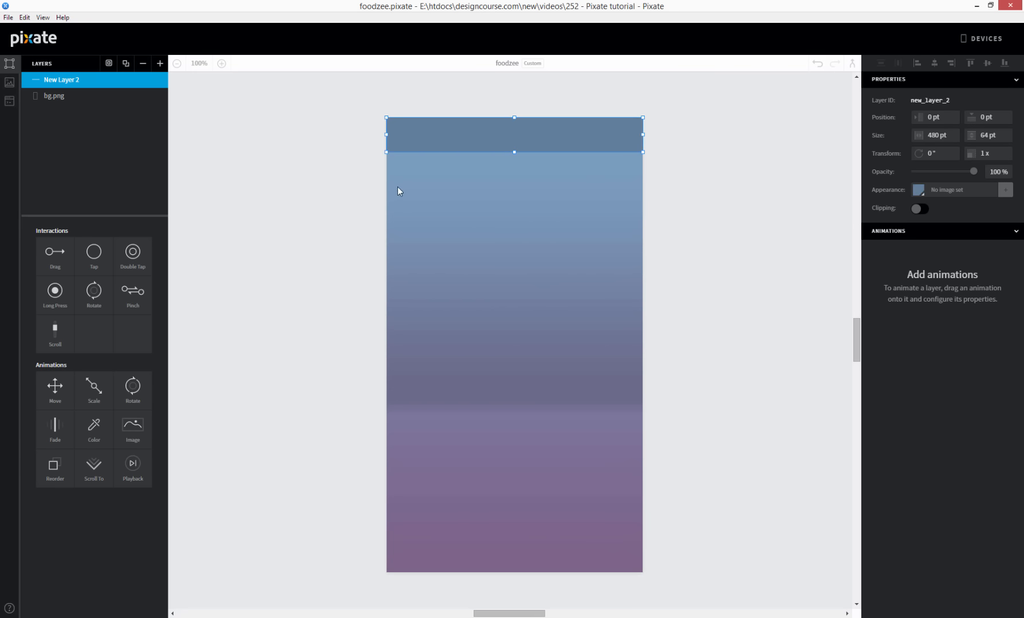
drag(515, 151, 477, 154)
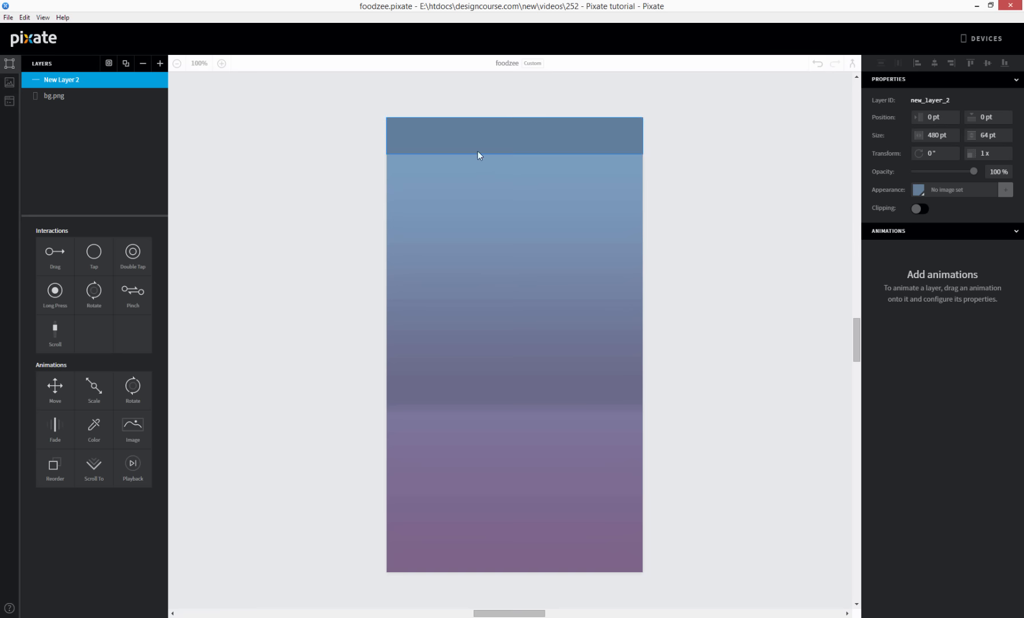
click(341, 160)
Place logo.png at the left end of the header bar, vertically centred
click(9, 82)
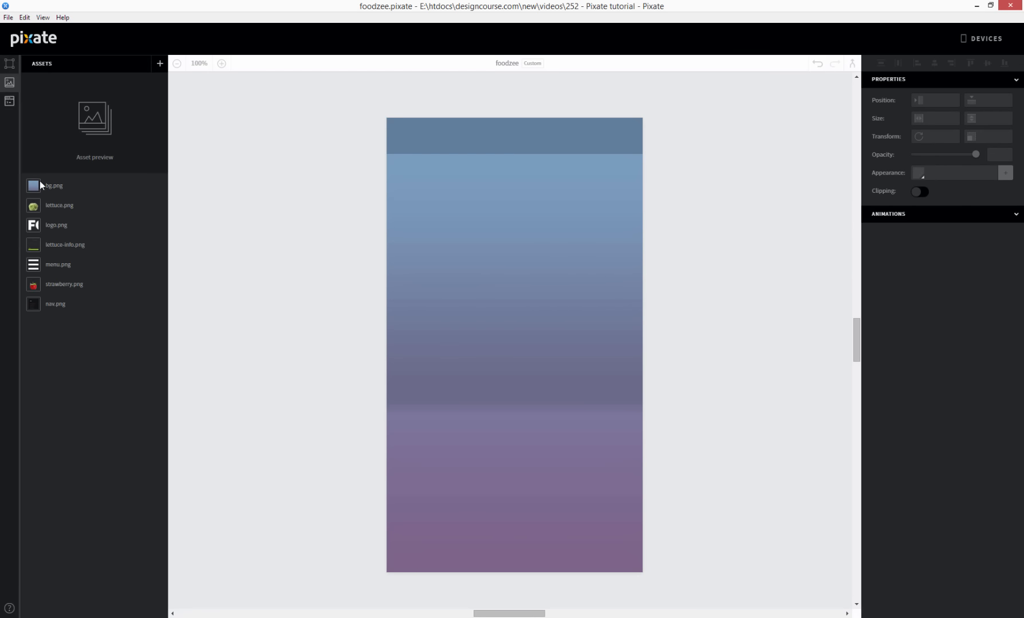
drag(55, 224, 433, 140)
click(335, 135)
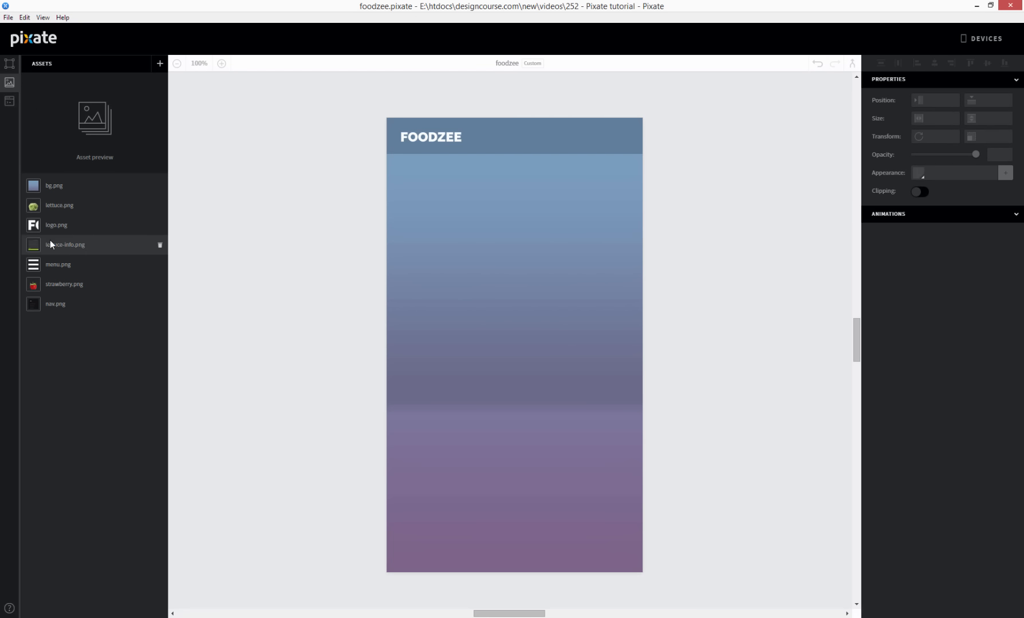
Place menu.png at the right end of the header bar and nudge it slightly further right, level with the logo
drag(59, 266, 619, 141)
click(694, 164)
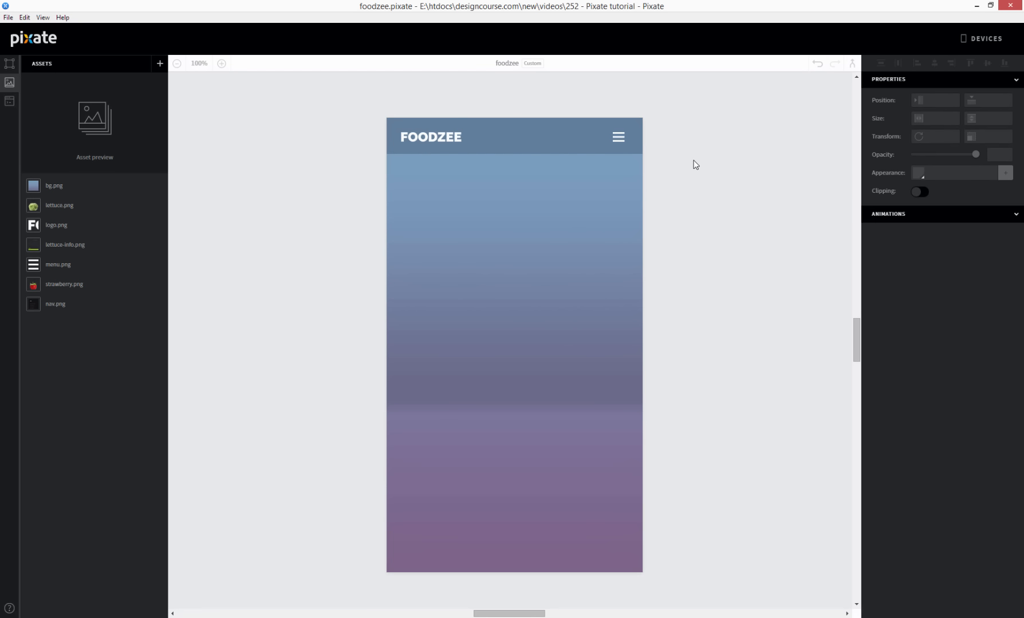
click(621, 137)
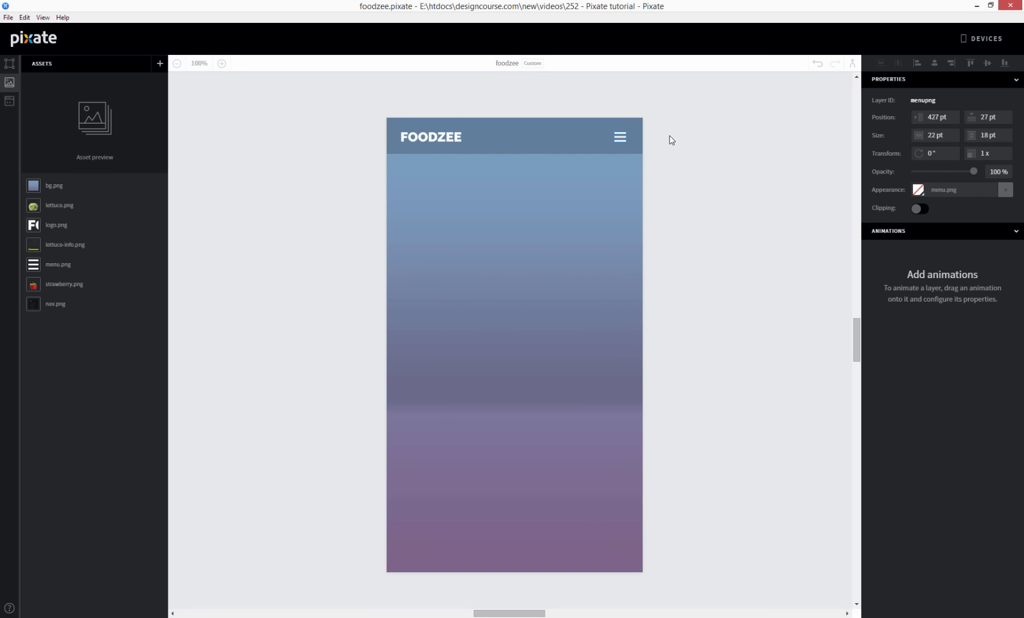
click(681, 137)
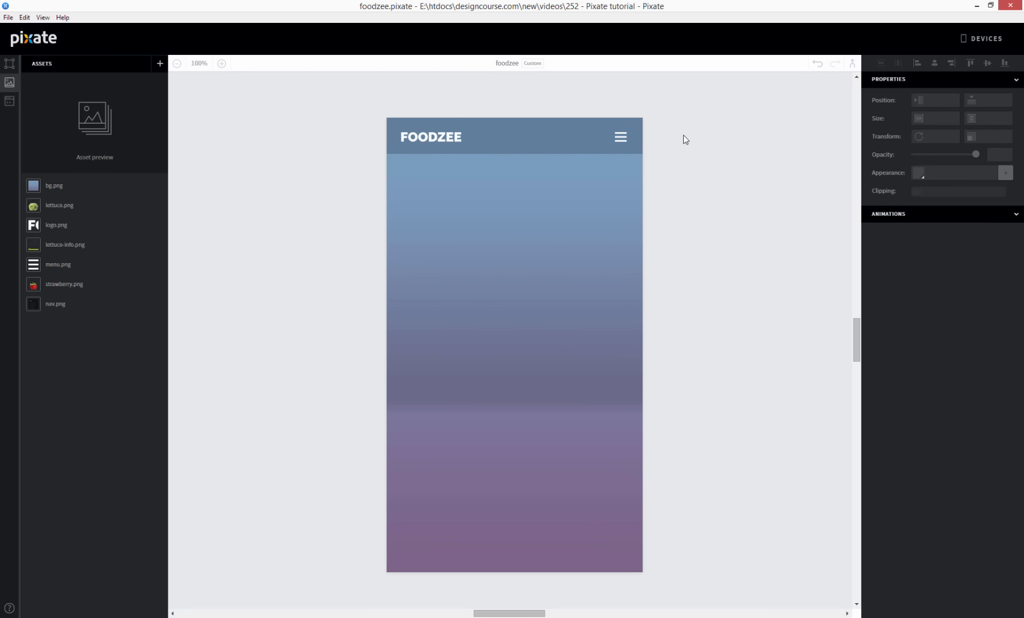
Add a new layer, enlarge it to the full canvas at 480 by 853 pt and give it no fill colour
click(9, 64)
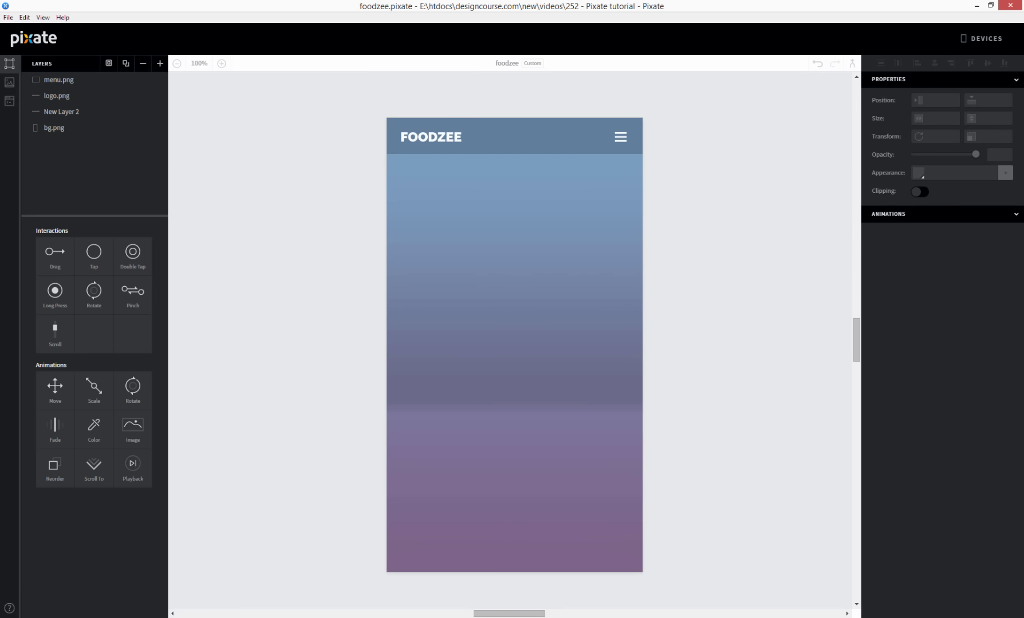
click(241, 158)
click(160, 63)
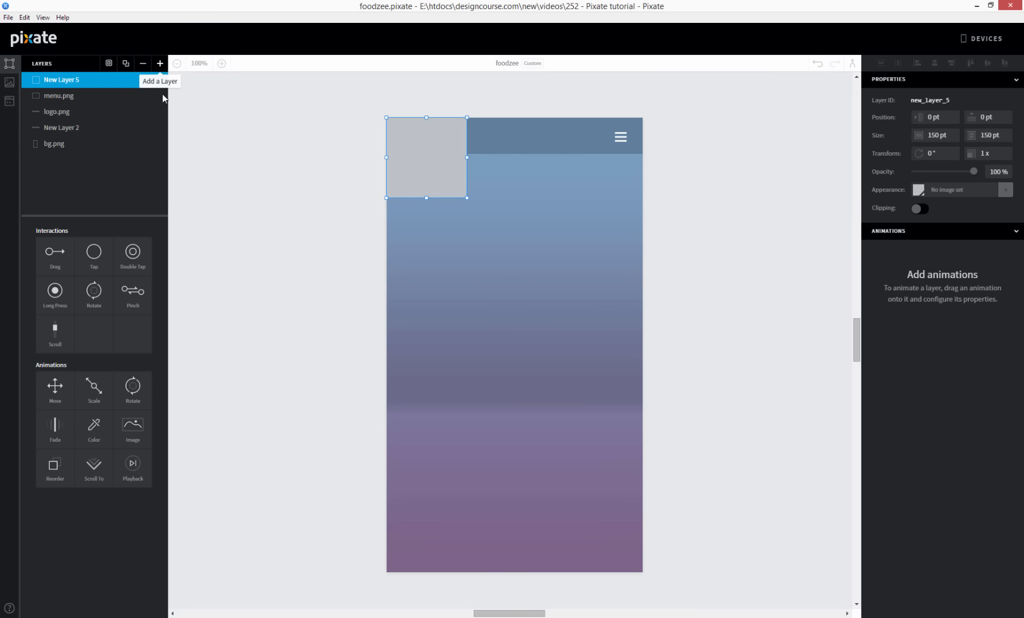
drag(468, 198, 642, 573)
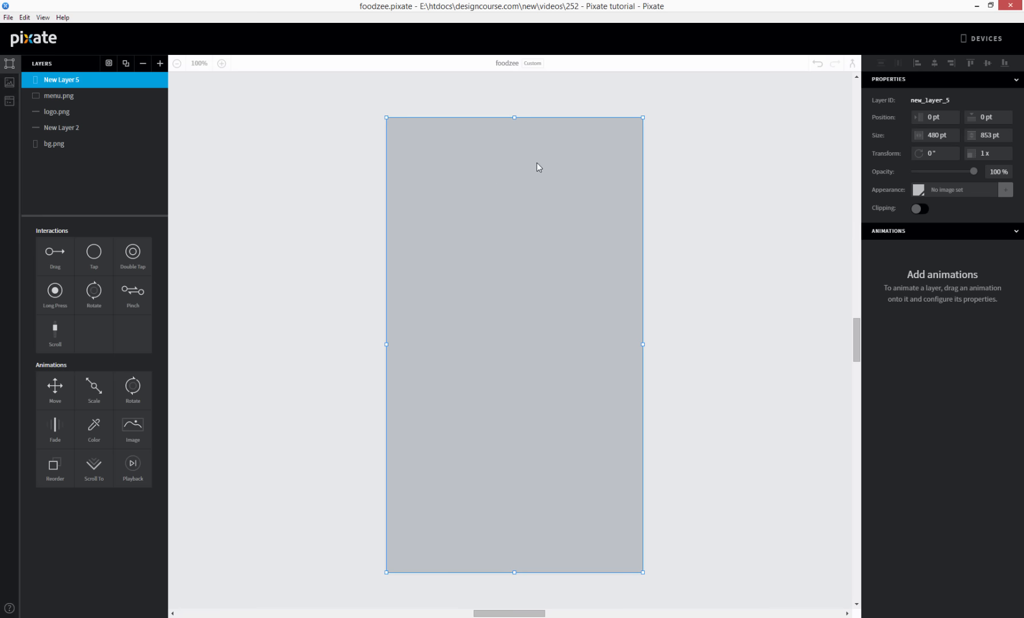
click(918, 190)
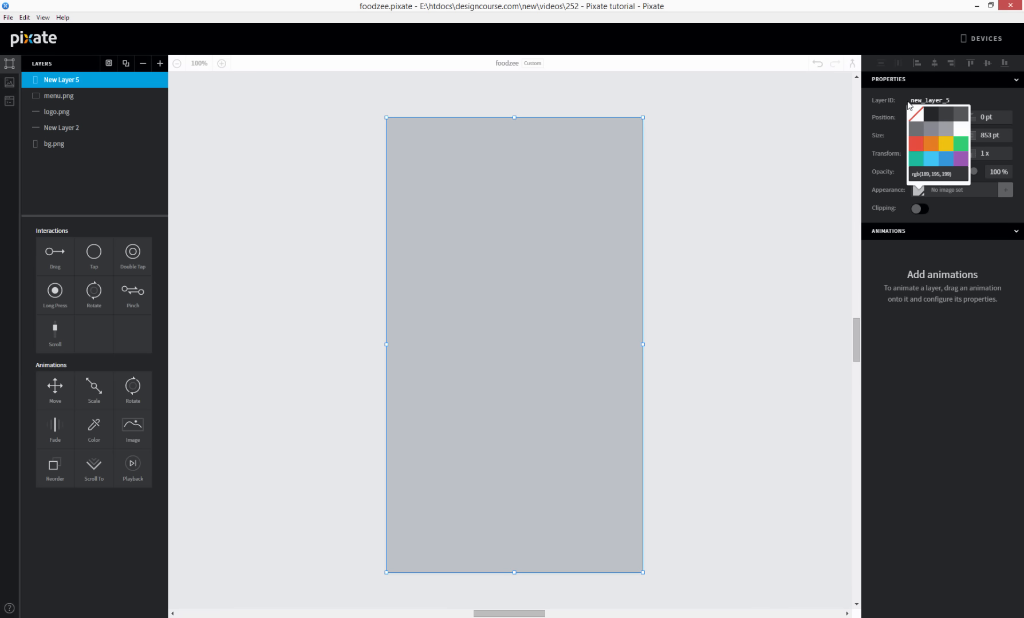
click(918, 116)
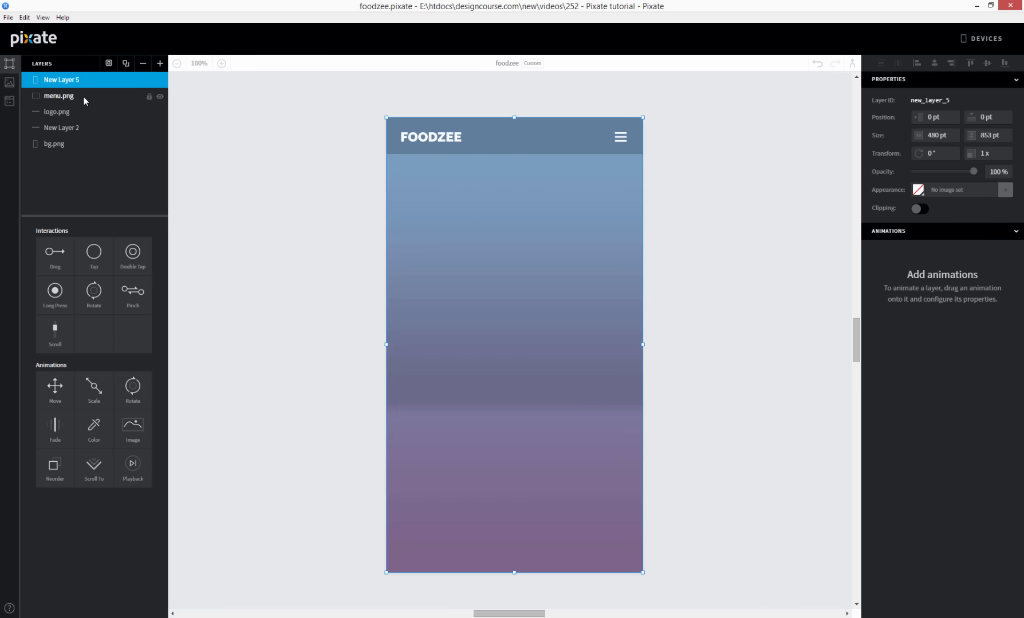
Rename the new full-canvas transparent layer to lettuce-slide
double_click(66, 80)
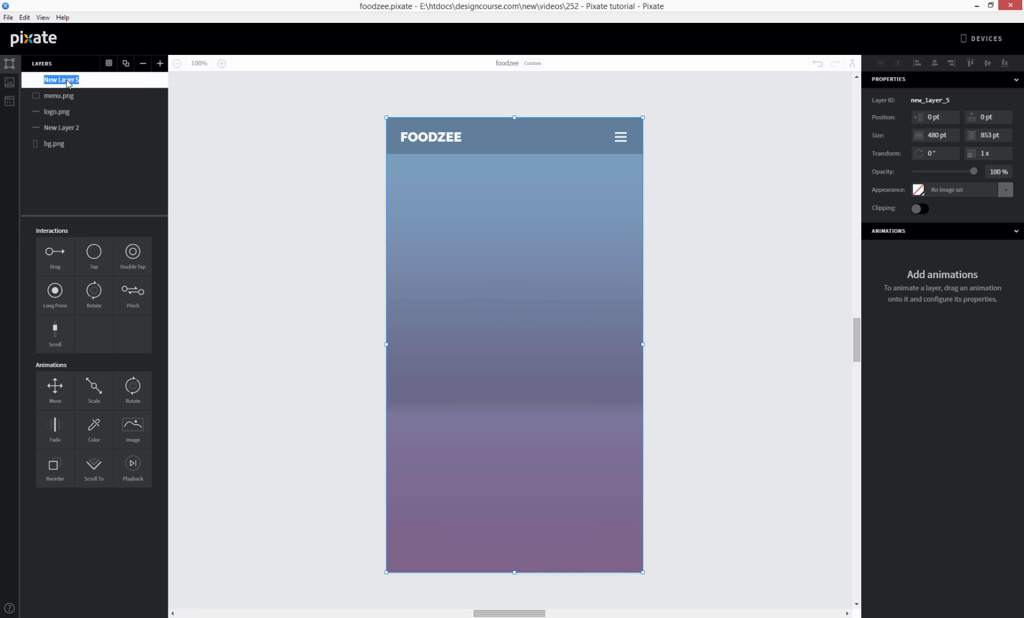
text(lettuce-slide)
key(Return)
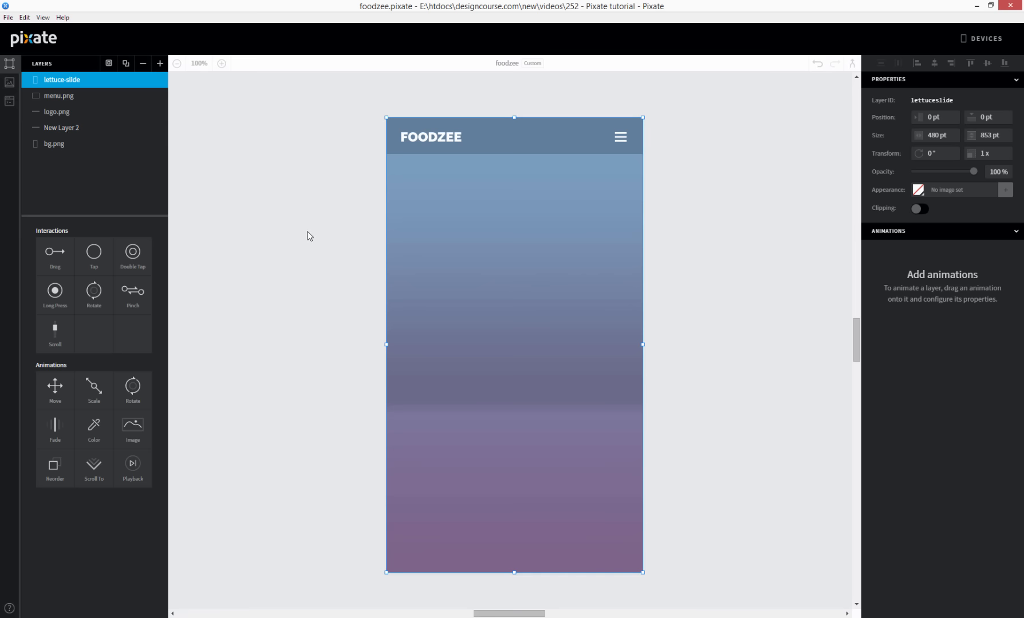
Place lettuce.png horizontally centred on the canvas and set its vertical position to 281 pt
click(9, 82)
mouse_move(22, 189)
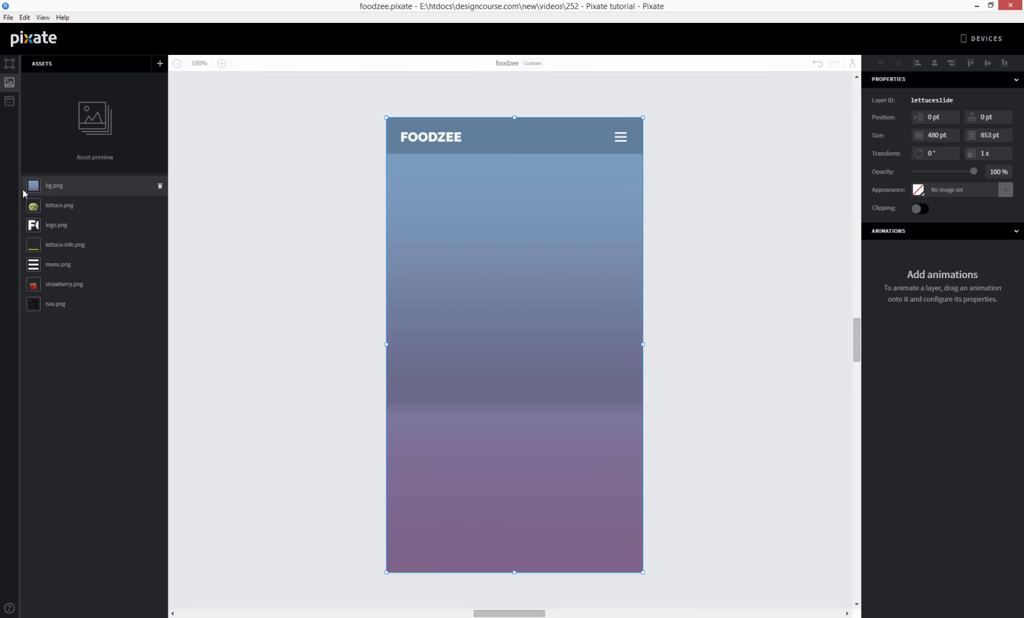
drag(65, 205, 529, 334)
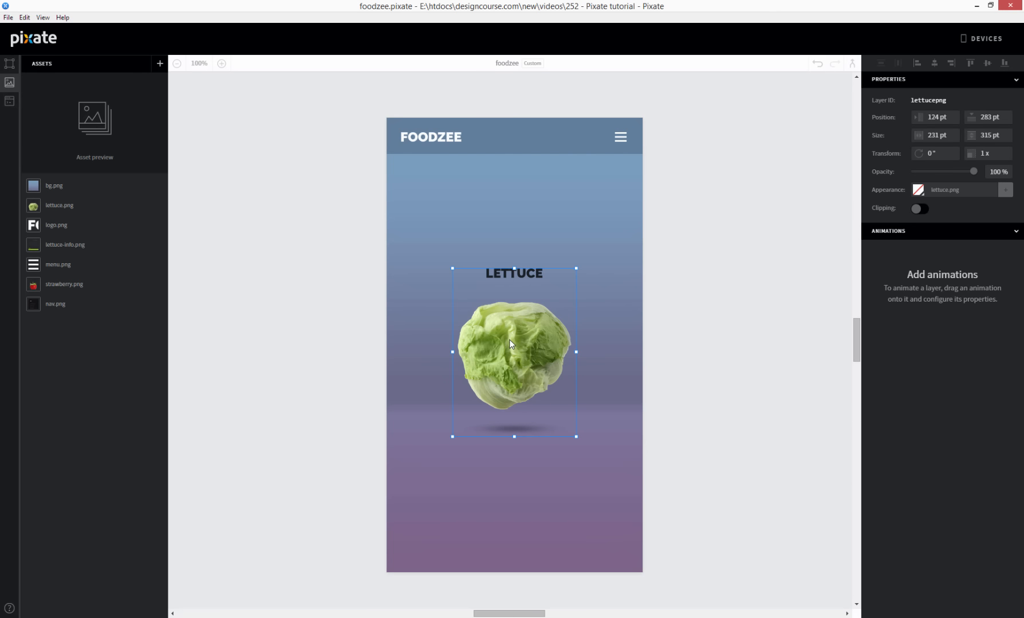
click(988, 116)
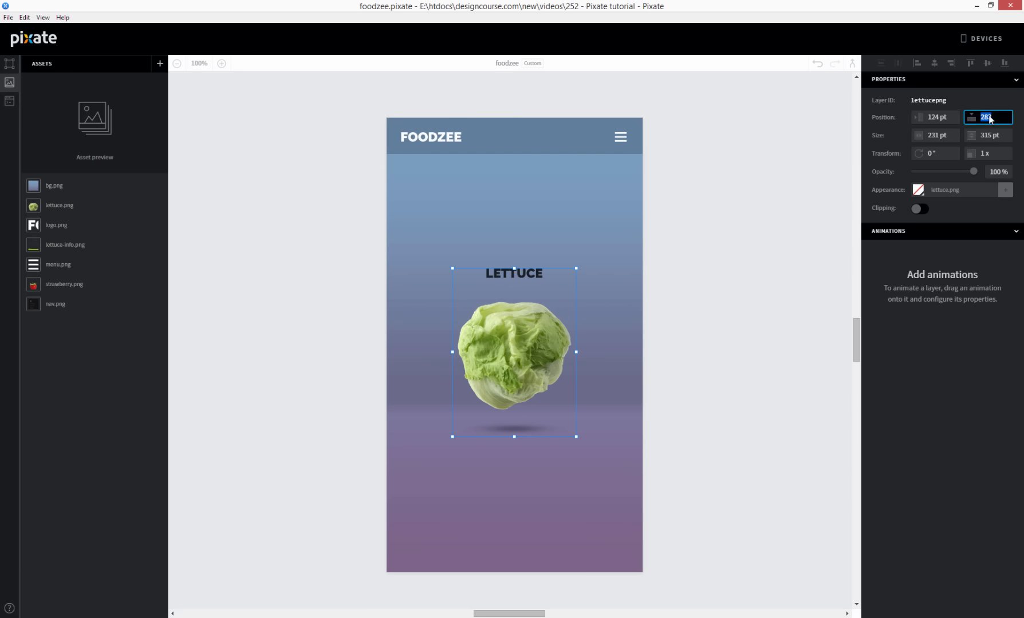
key(BackSpace)
text(1)
key(Return)
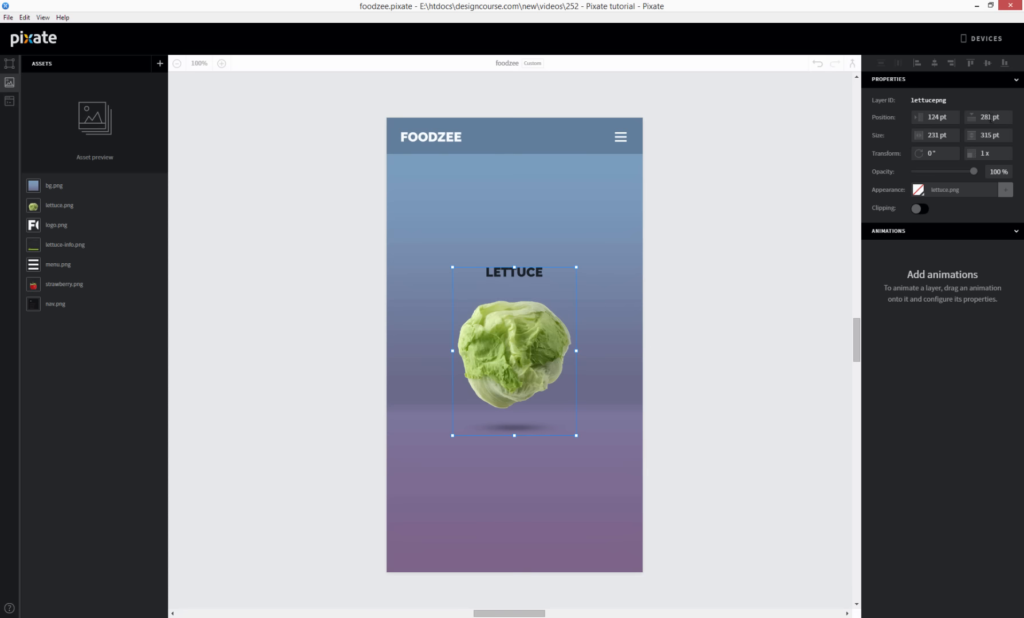
Set the horizontal position of lettuce.png to 125 pt
click(937, 118)
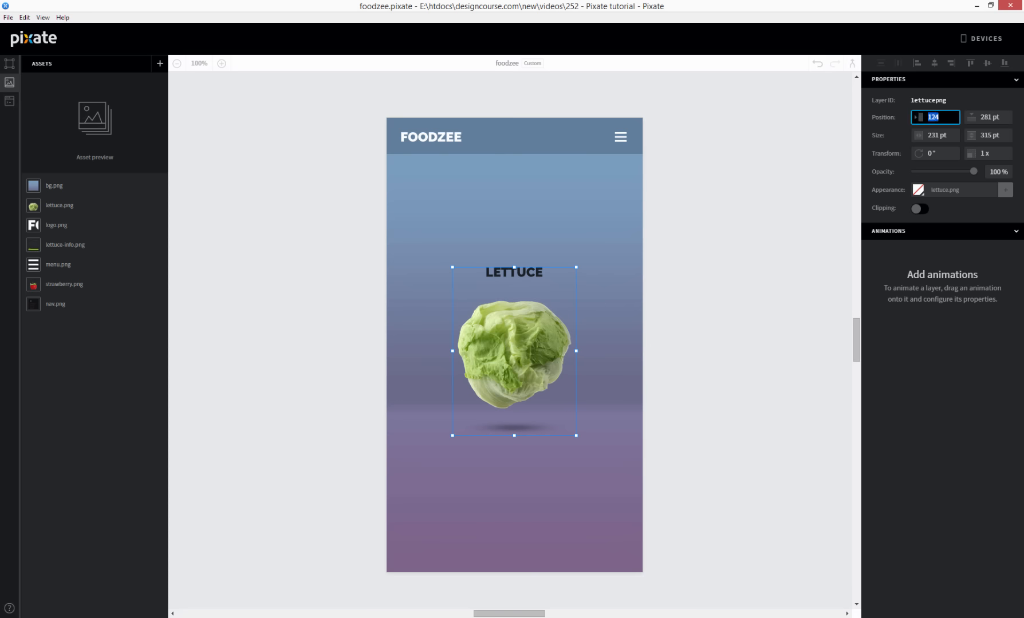
click(935, 117)
key(Delete)
text(5)
key(Return)
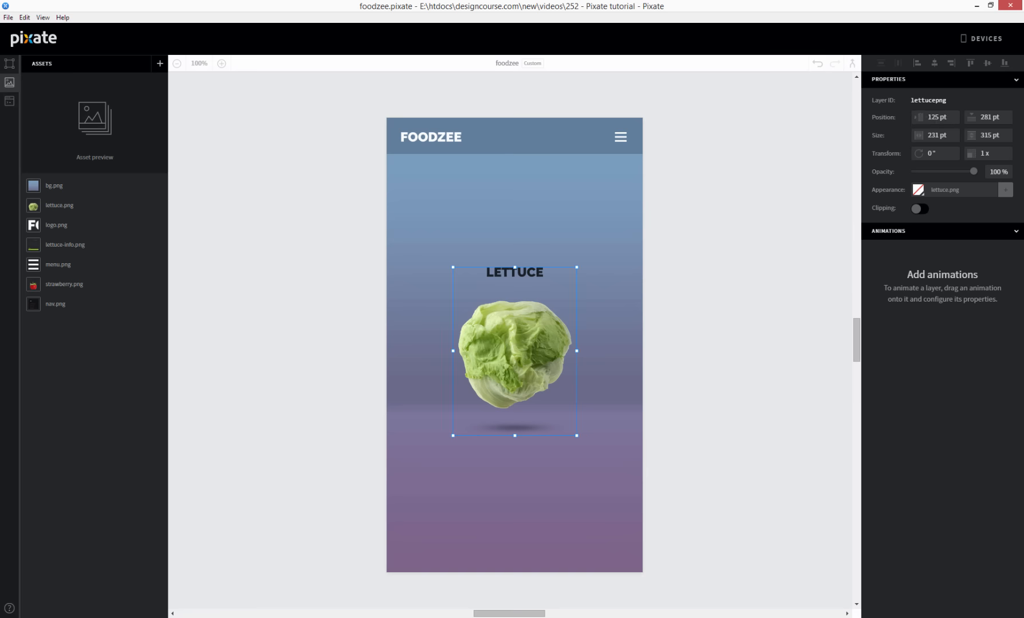
click(769, 280)
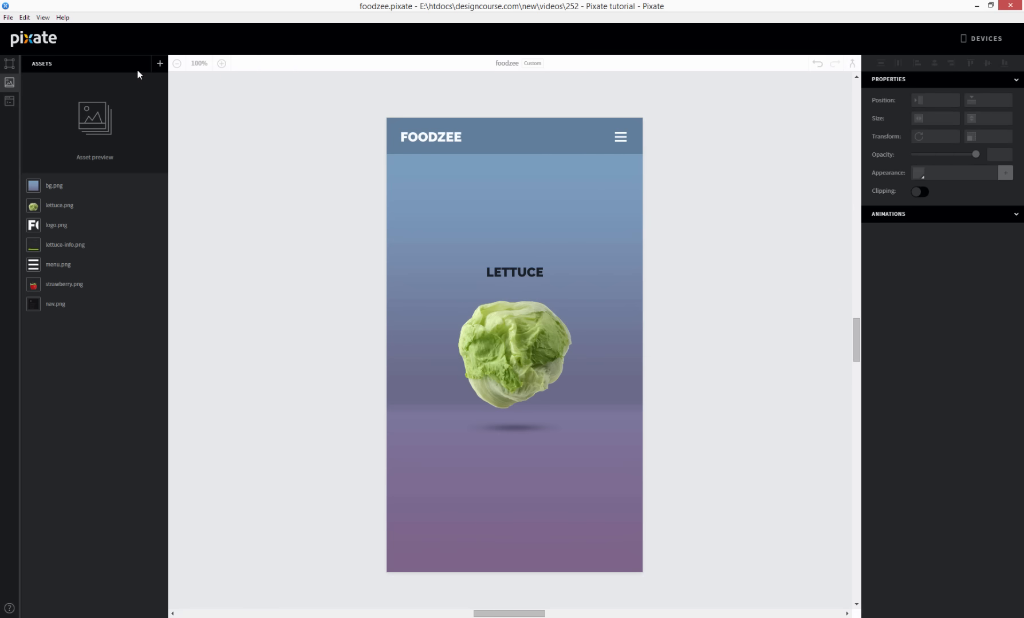
Add a new layer at vertical position 478 pt and enlarge it to 480 by 375 pt, filling the canvas's lower part
click(9, 63)
click(159, 63)
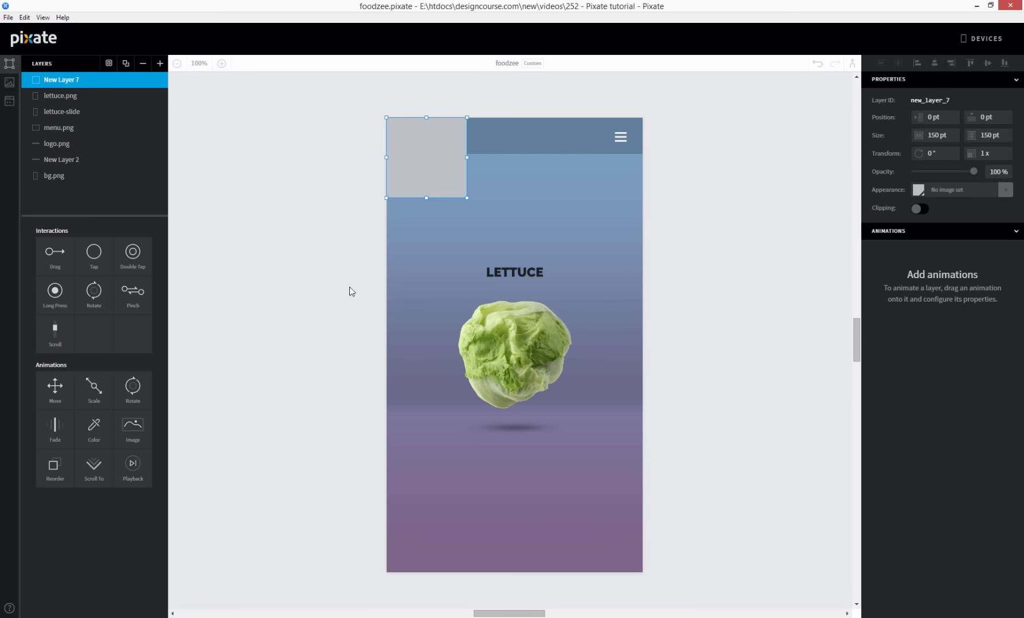
drag(456, 175, 449, 400)
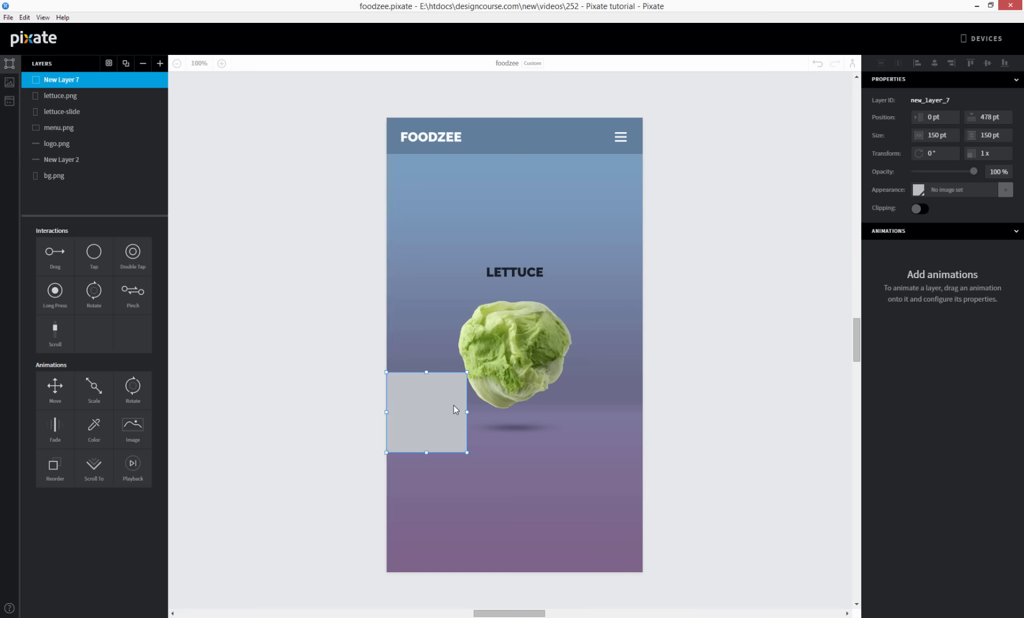
drag(465, 451, 641, 572)
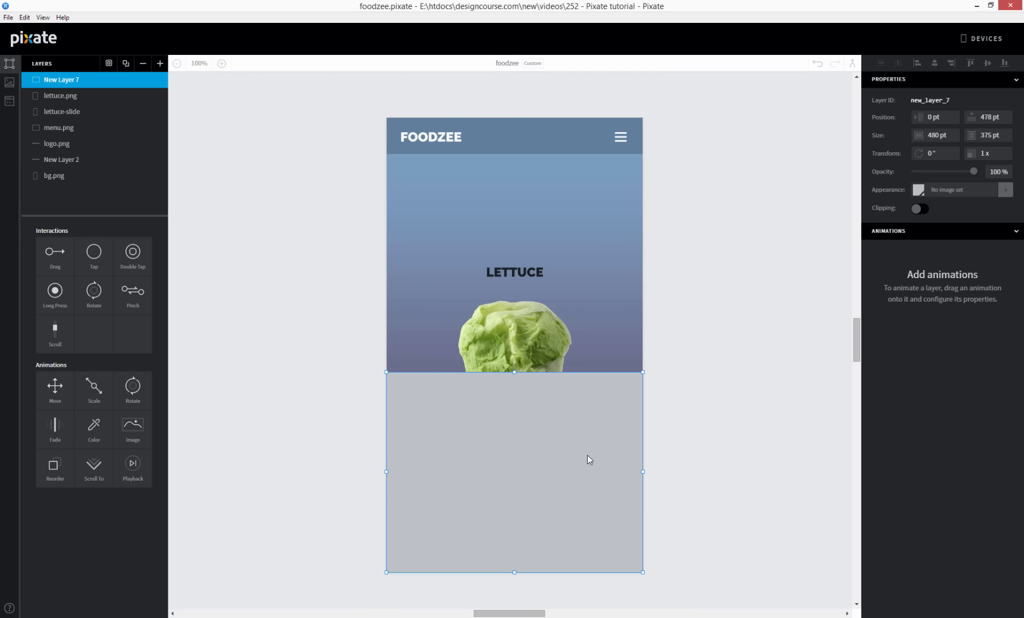
Switch to Photoshop, sample the dark background of the lettuce info panel in mockups.psd and copy its hex colour value
click(268, 617)
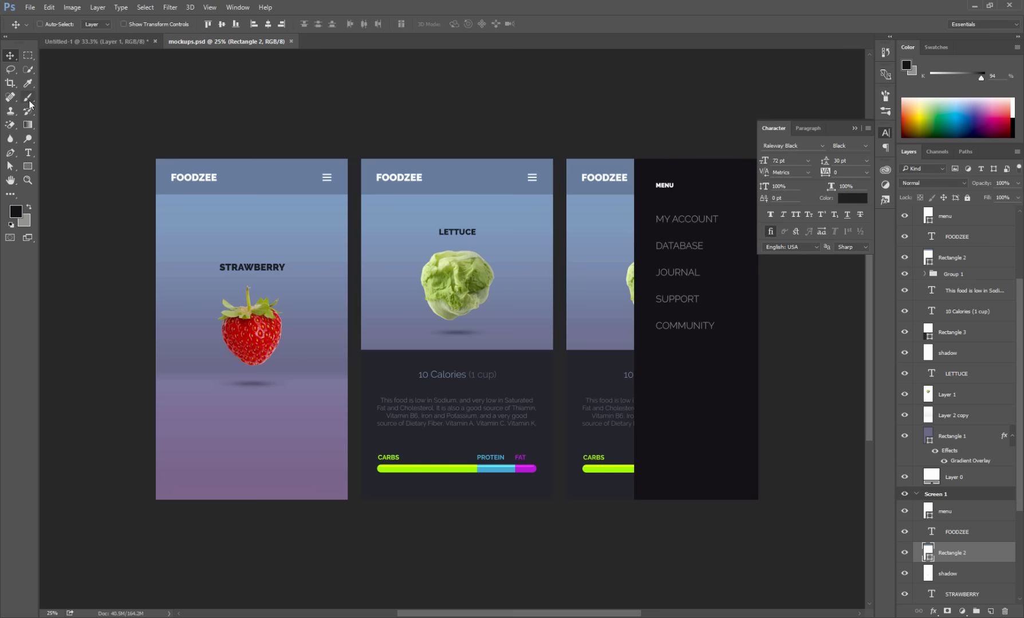
click(28, 83)
click(395, 353)
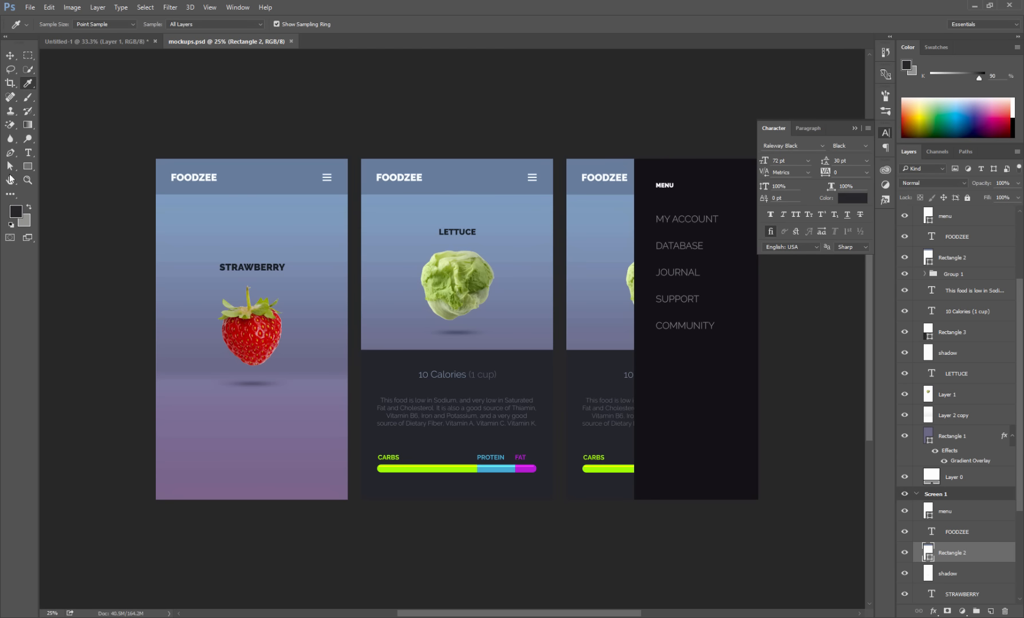
click(16, 213)
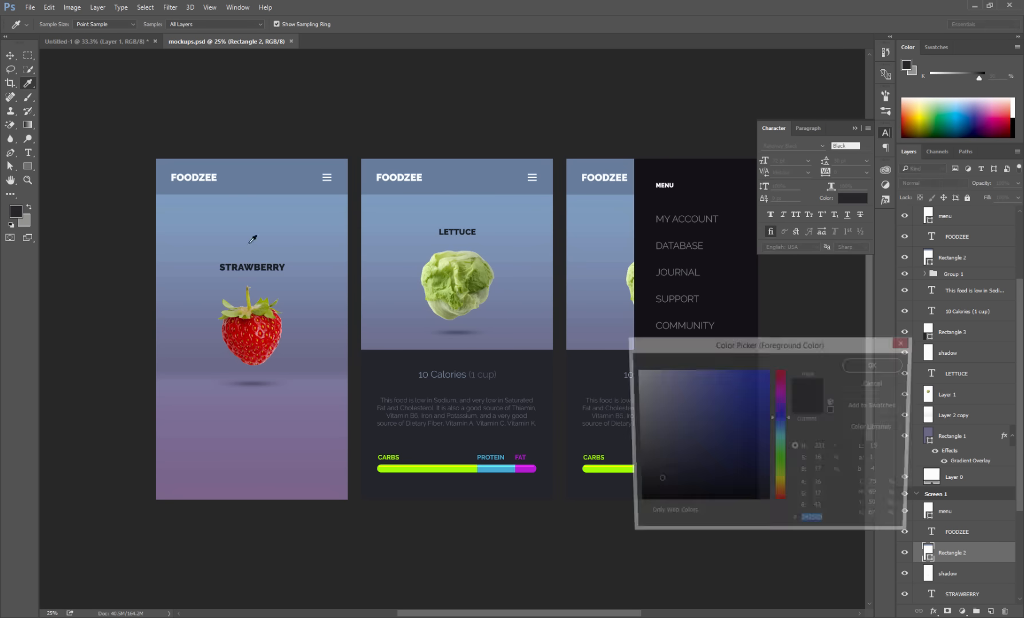
click(864, 369)
click(974, 6)
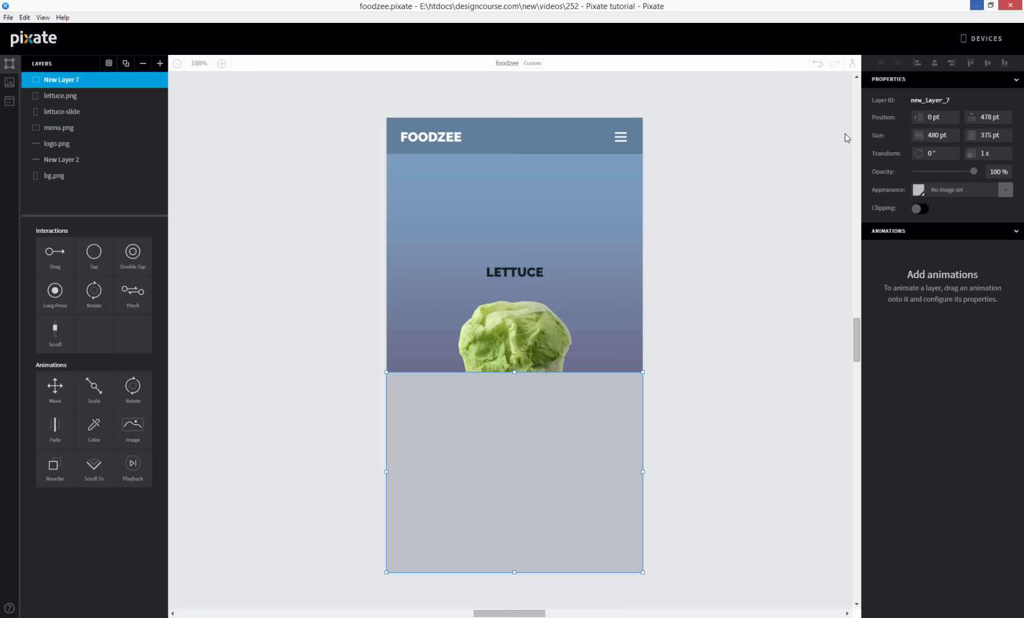
Apply the copied dark colour as the fill of the new lower layer in Pixate
click(918, 189)
drag(950, 174, 883, 174)
key(ctrl+v)
key(Return)
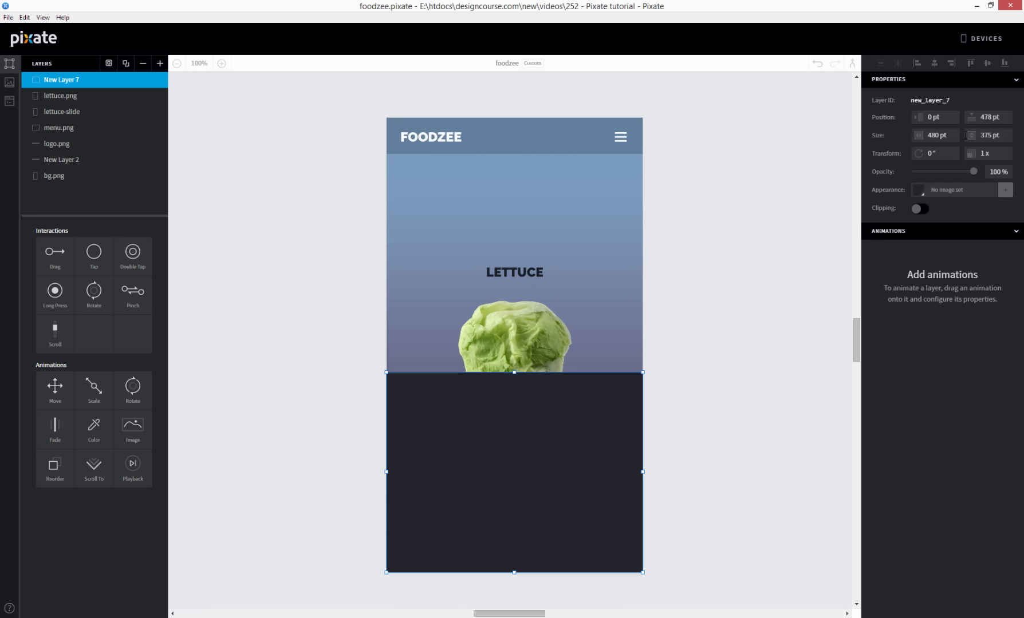
Set the dark layer's height to 359 pt and move it to 494 pt, flush with the canvas's bottom edge
click(990, 136)
drag(991, 136, 981, 136)
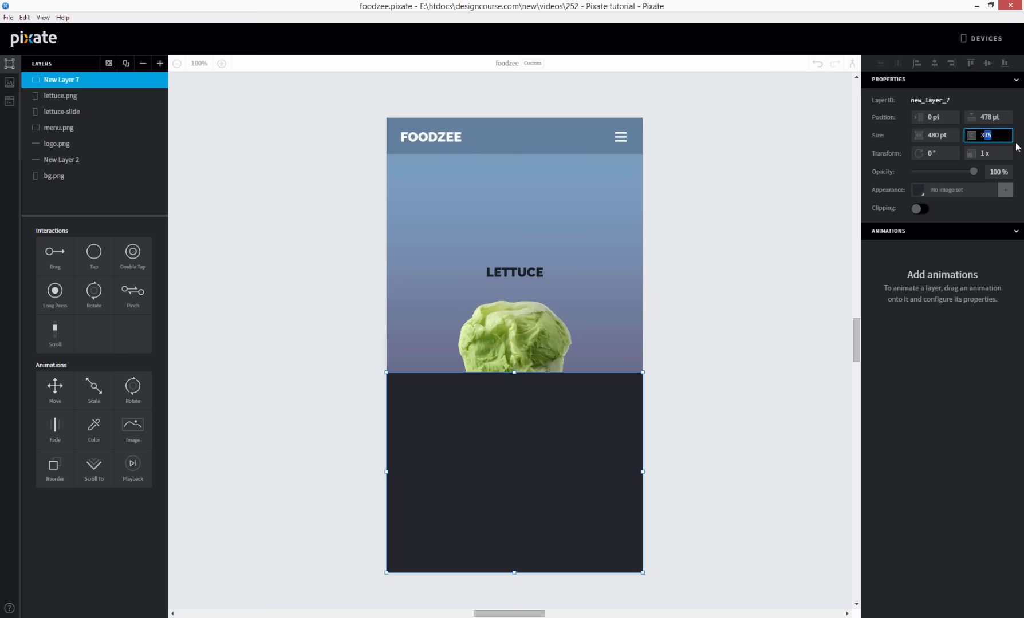
text(5)
key(Return)
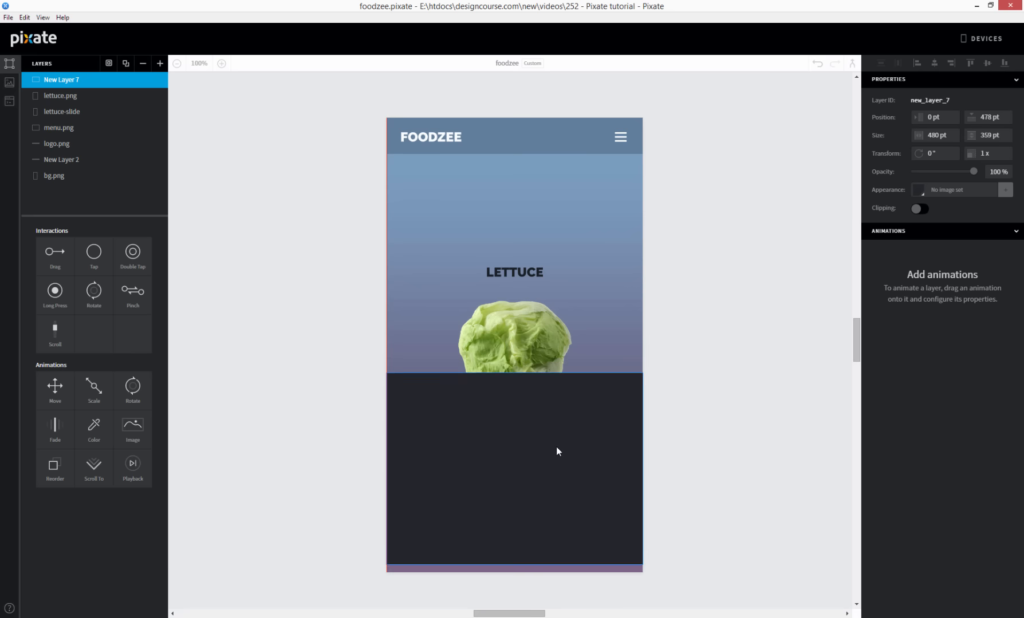
drag(556, 451, 556, 454)
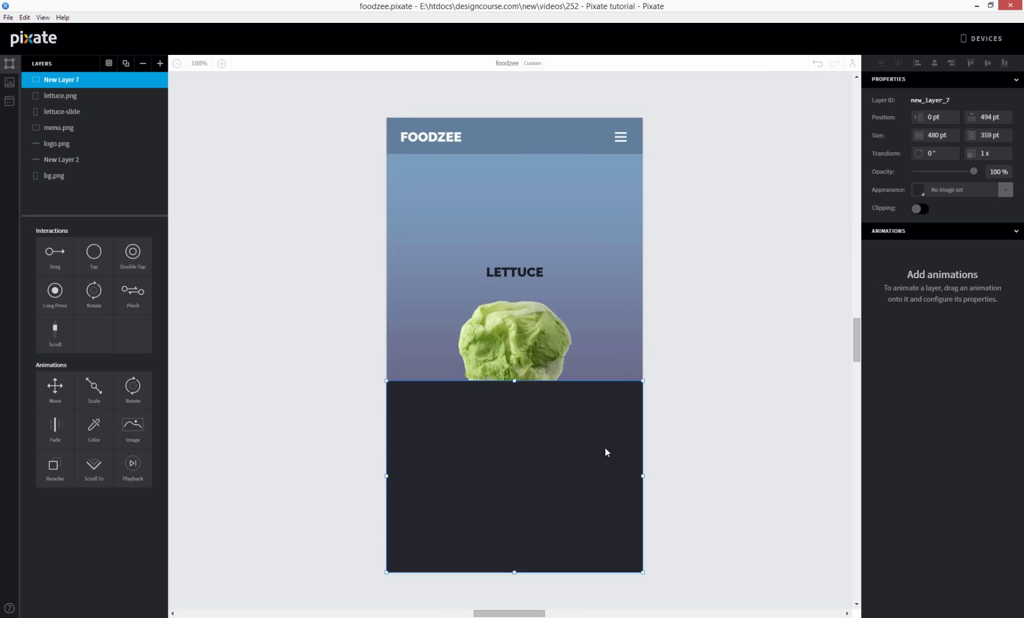
click(720, 418)
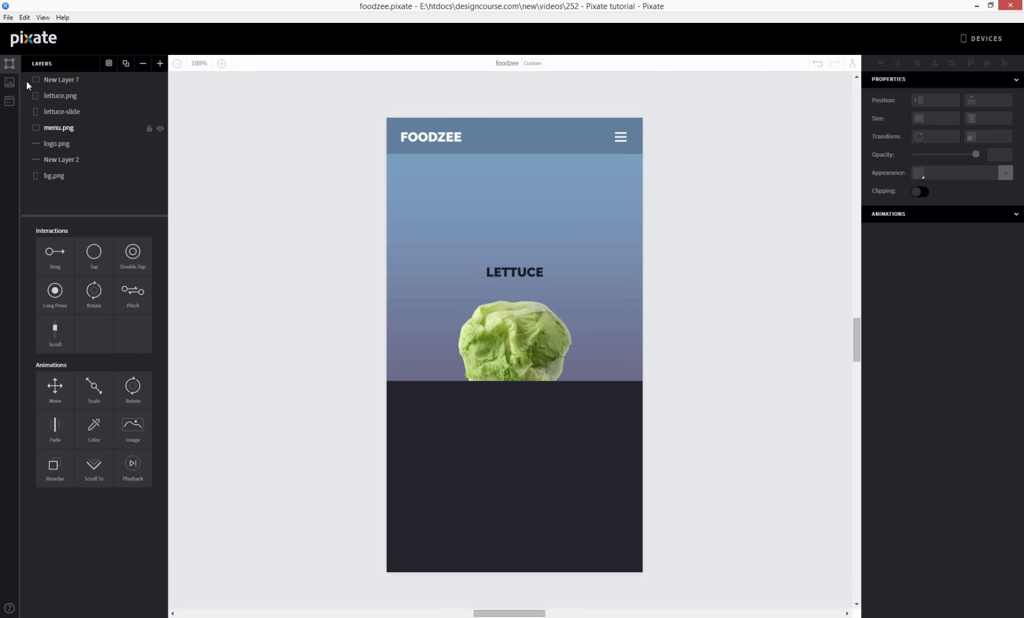
Place the lettuce-info.png asset centred on the dark layer
click(9, 82)
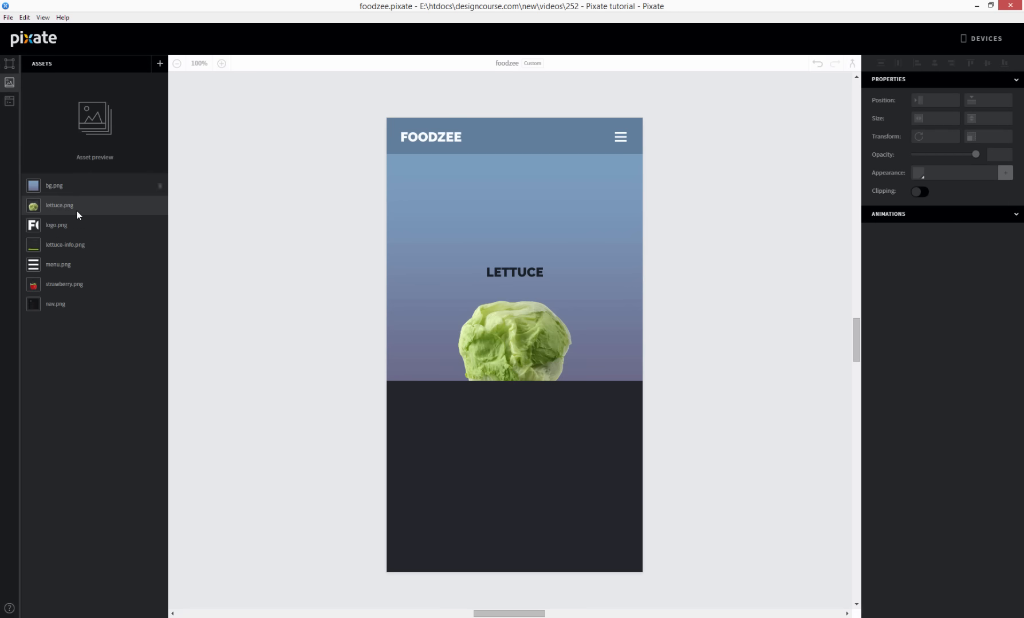
drag(72, 248, 514, 478)
click(707, 436)
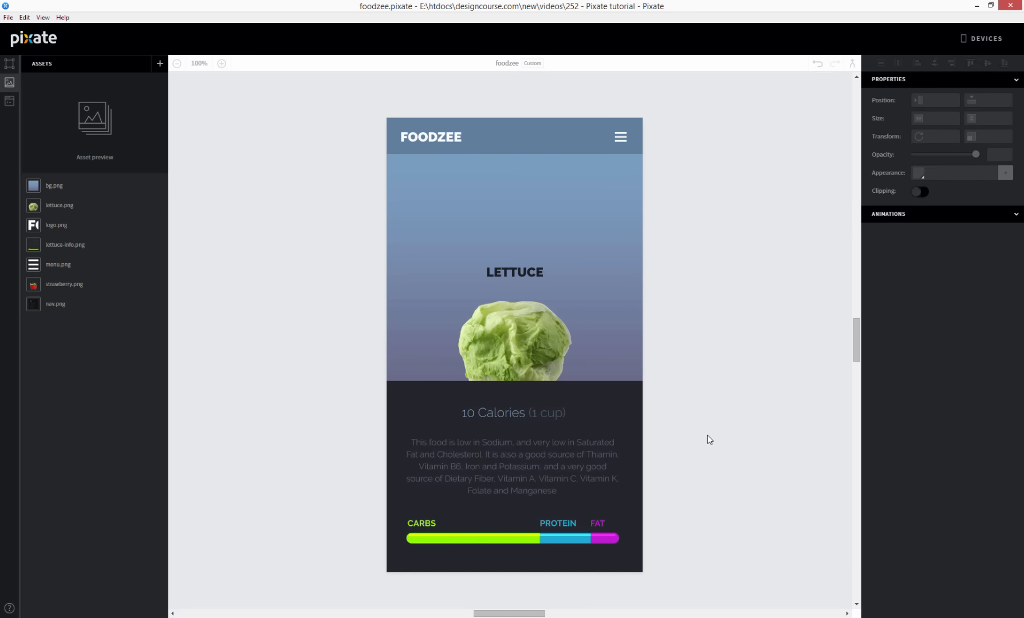
Rename the dark background layer beneath lettuce-info.png to lettuceinfo
click(8, 65)
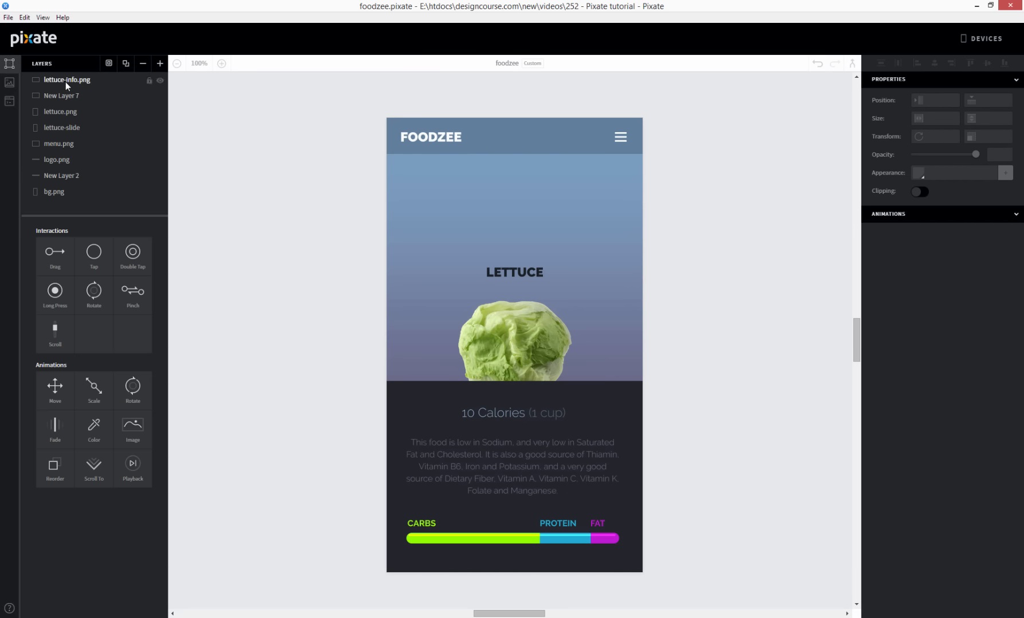
click(68, 96)
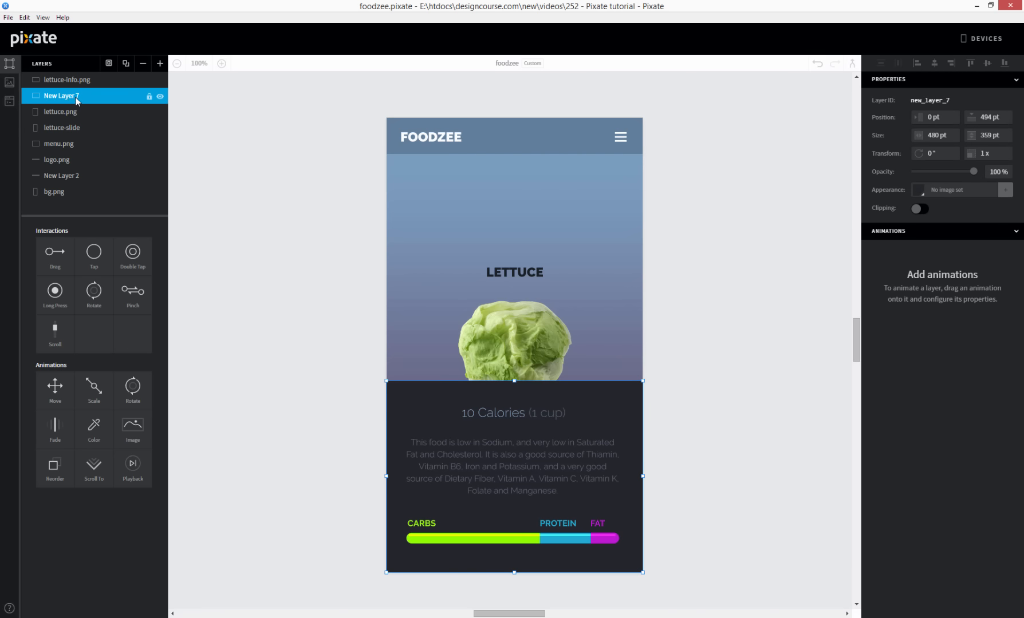
double_click(76, 98)
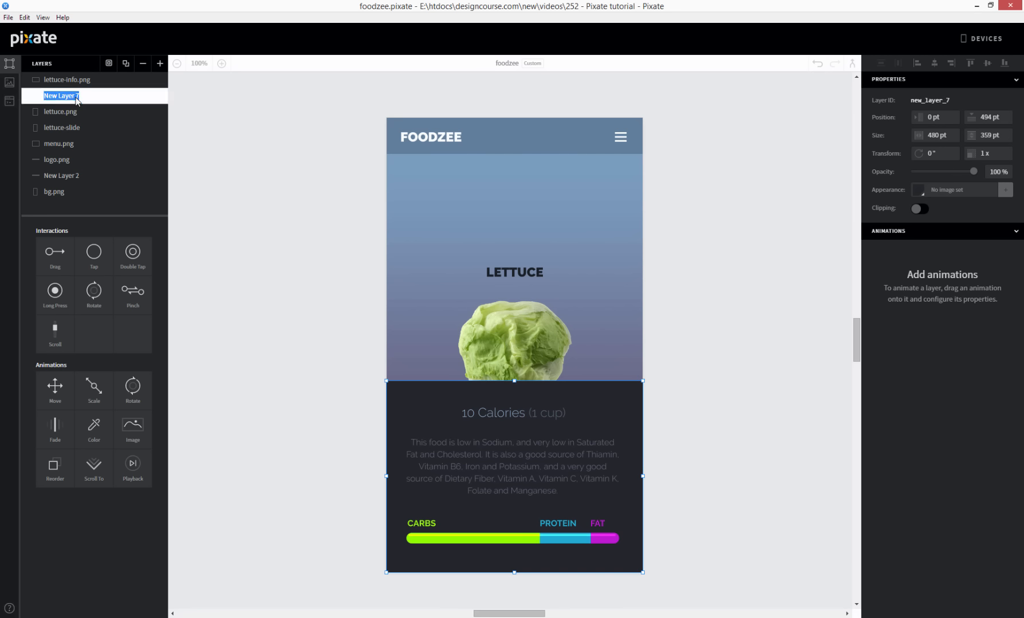
text(luet)
key(BackSpace)
key(BackSpace)
text(ettuceinfo)
key(Return)
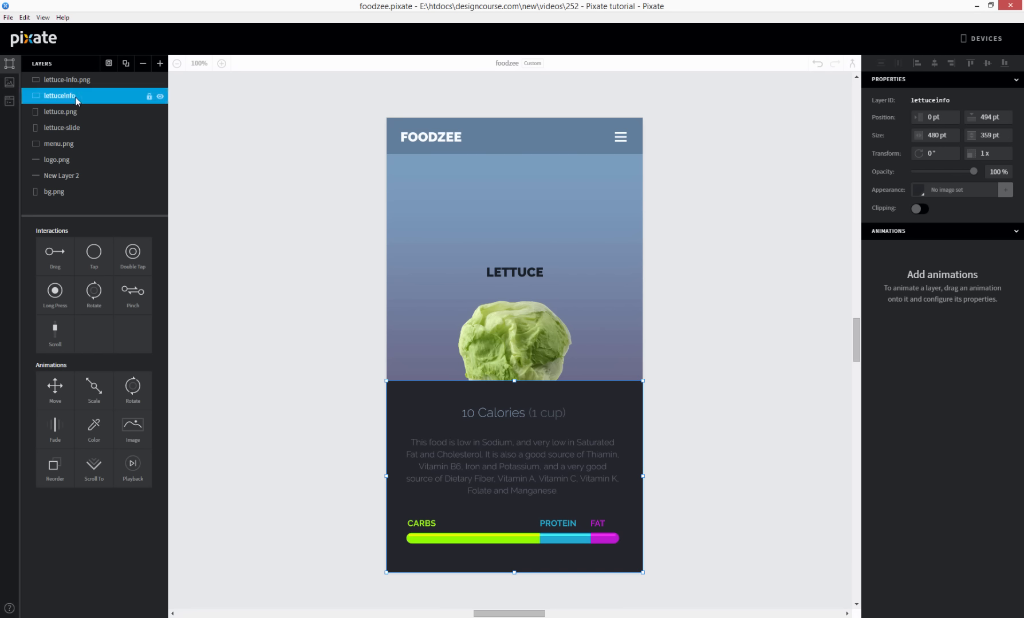
Nest the lettuce-info.png layer inside the lettuceinfo layer
mouse_move(63, 80)
mouse_down()
mouse_move(86, 155)
mouse_move(59, 81)
mouse_move(59, 96)
mouse_up()
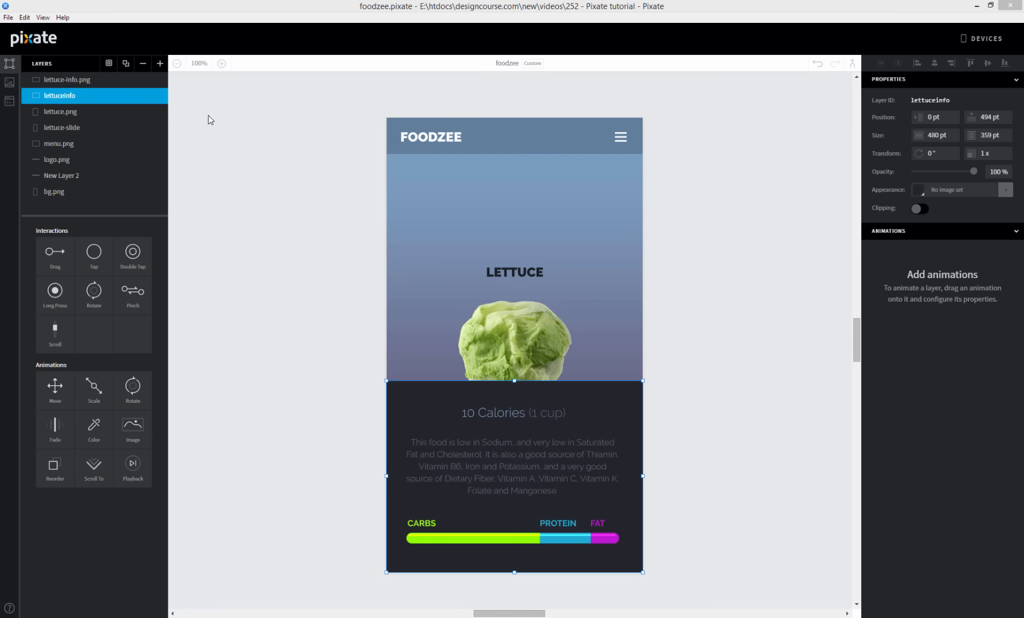
click(63, 126)
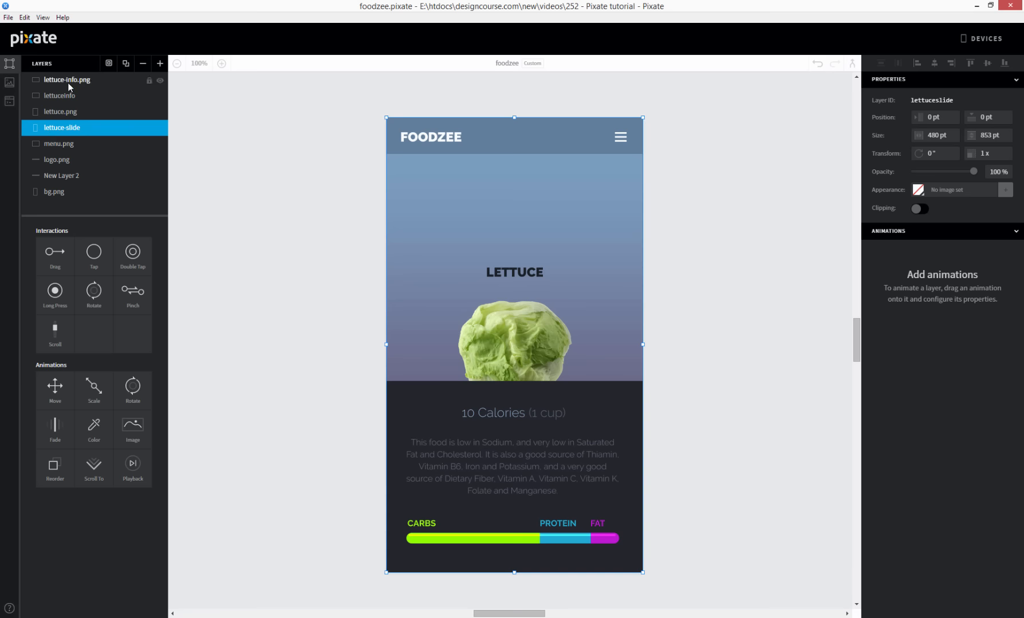
drag(67, 83, 70, 97)
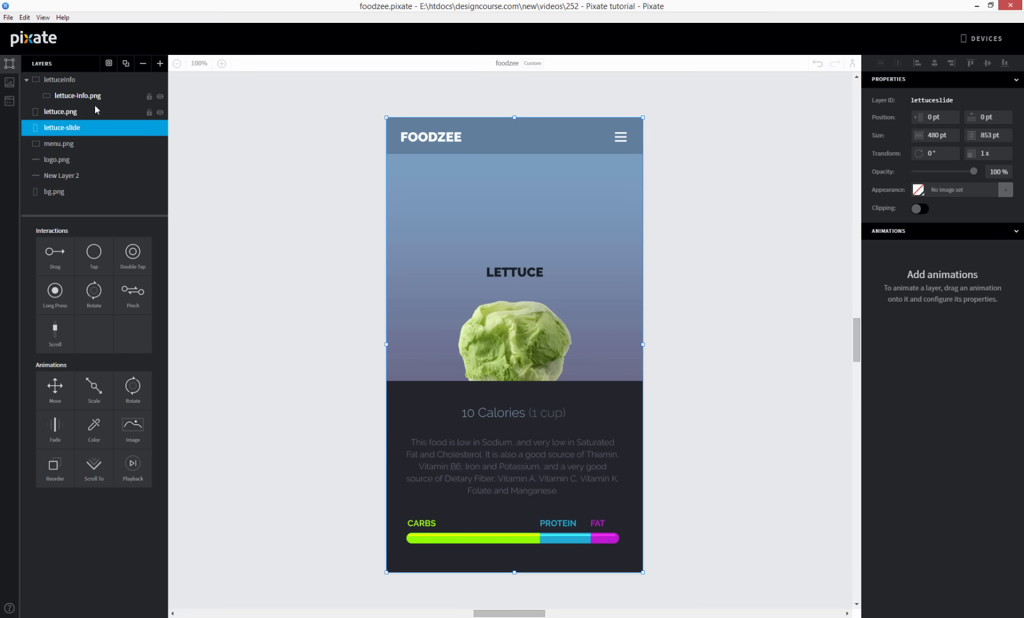
click(59, 79)
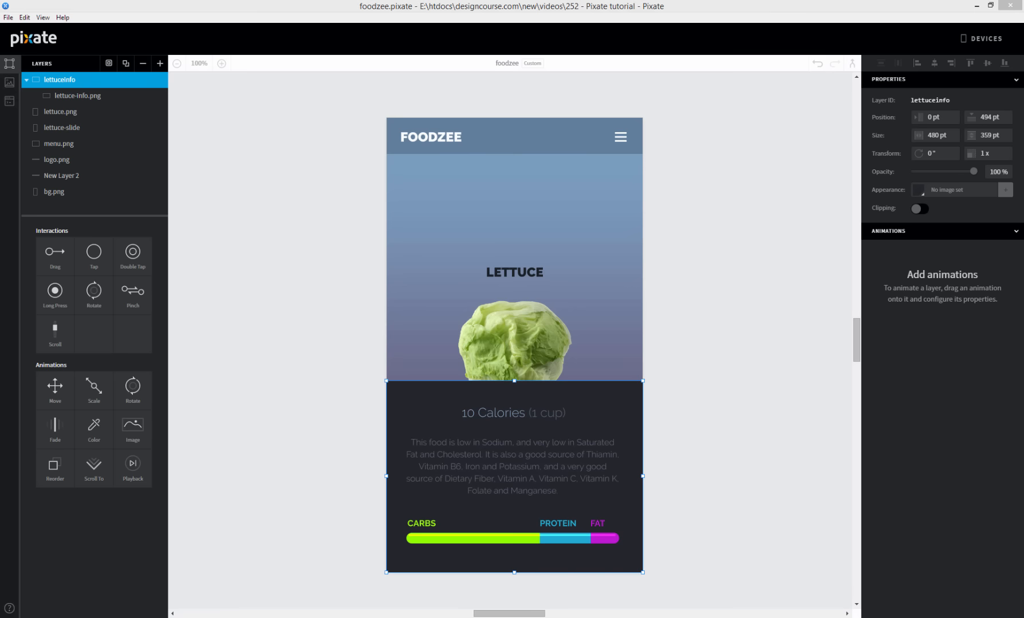
Nest the lettuce.png and lettuceinfo layers inside lettuce-slide and collapse the lettuceinfo group
click(74, 176)
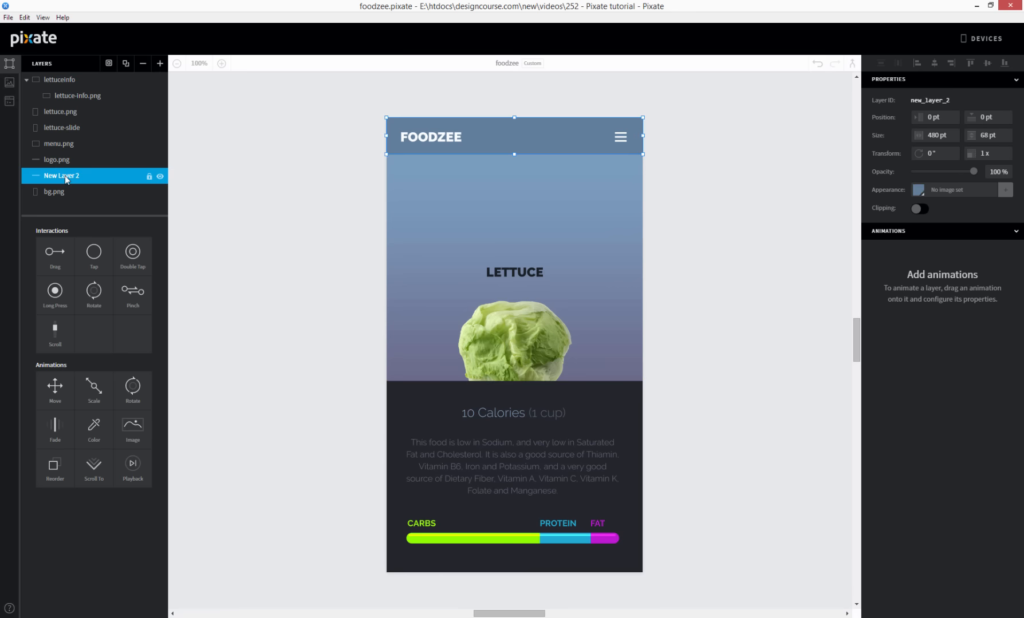
click(63, 128)
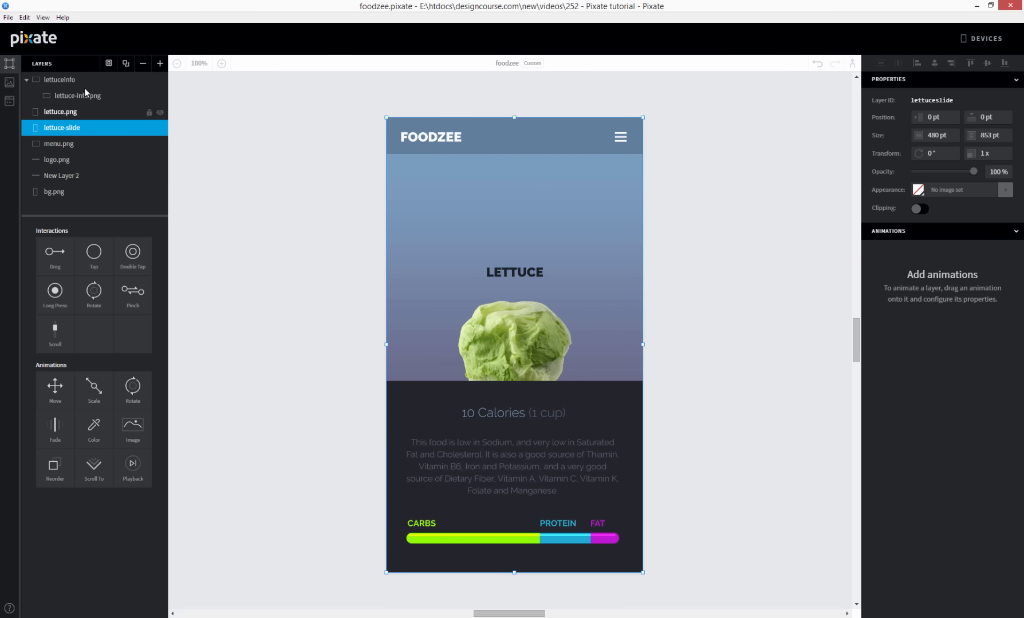
drag(54, 111, 63, 127)
click(58, 150)
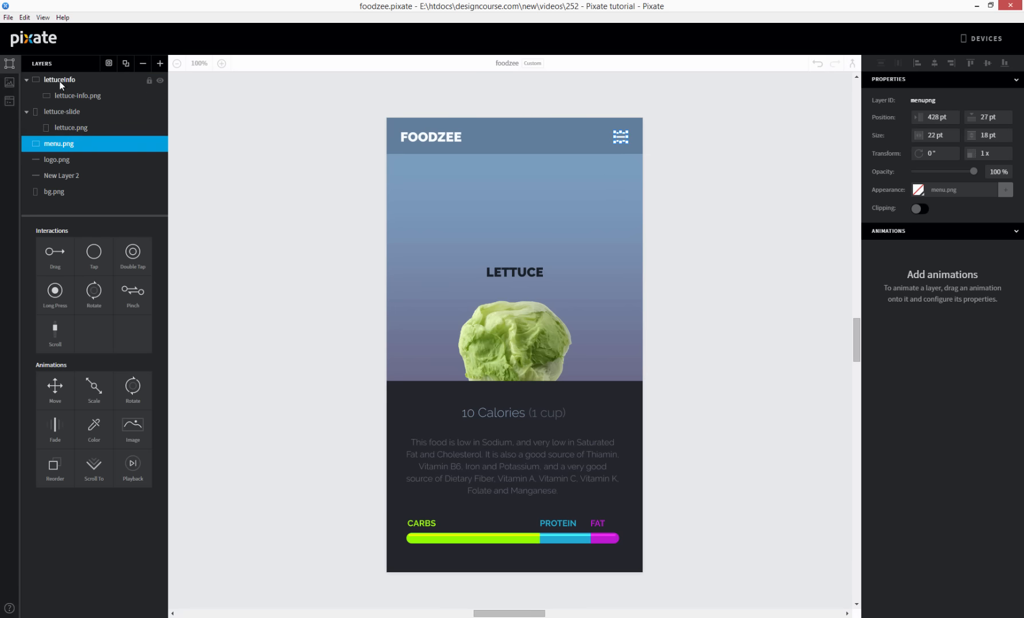
click(38, 80)
drag(62, 84, 67, 113)
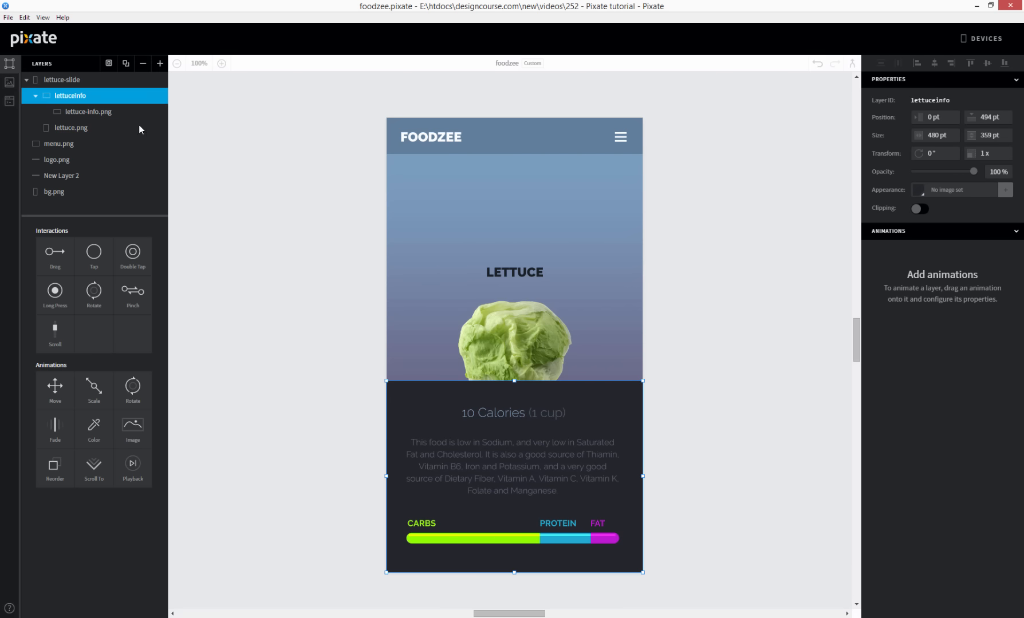
click(36, 96)
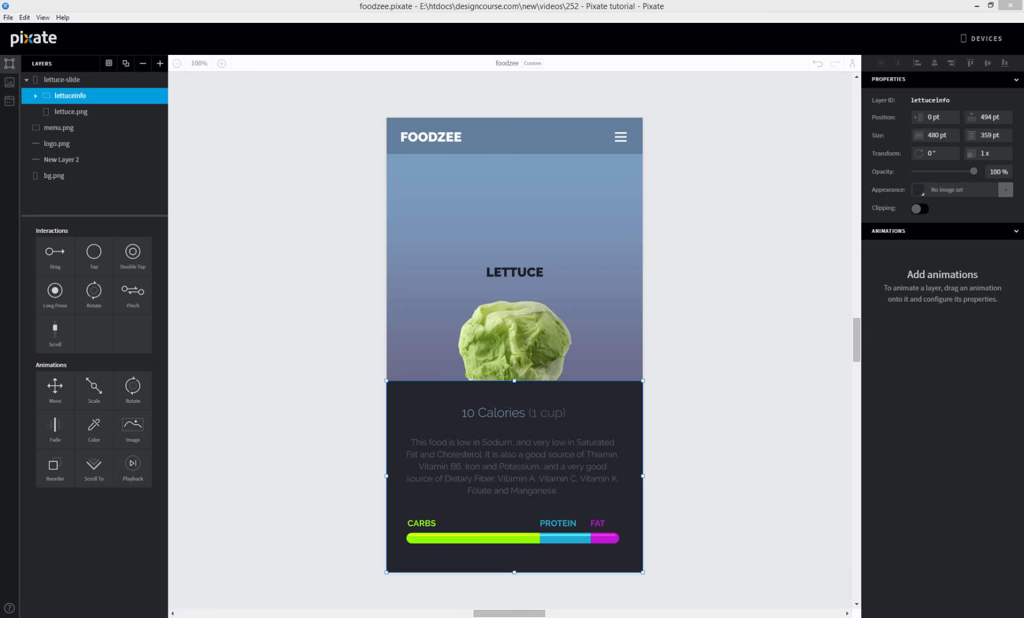
Move the lettuceinfo layer straight down to 853 pt so it sits directly below the canvas
click(667, 354)
click(596, 395)
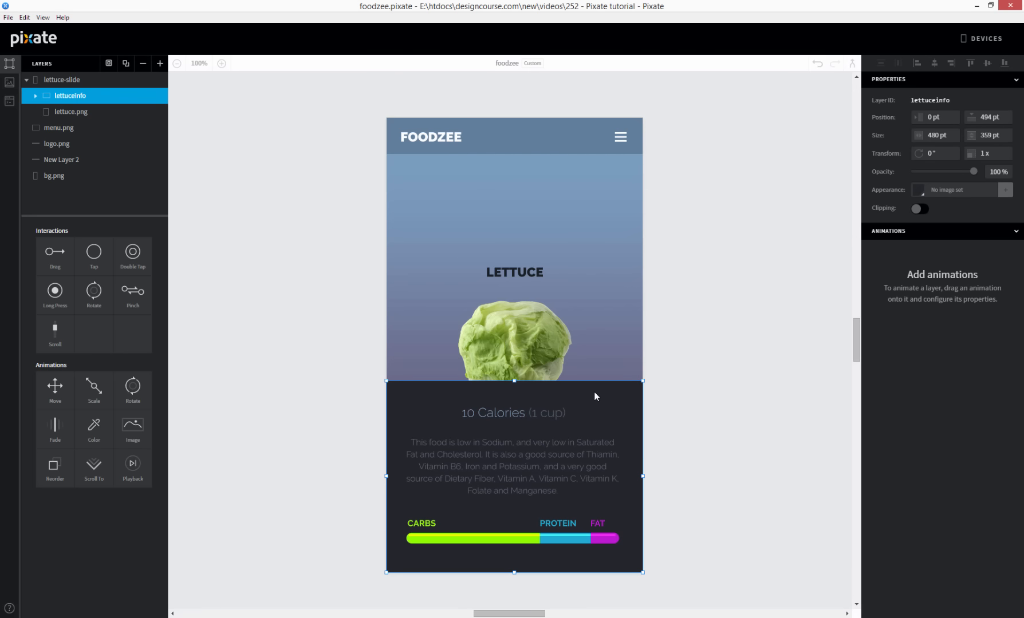
scroll(587, 388, down, 5)
scroll(589, 274, up, 3)
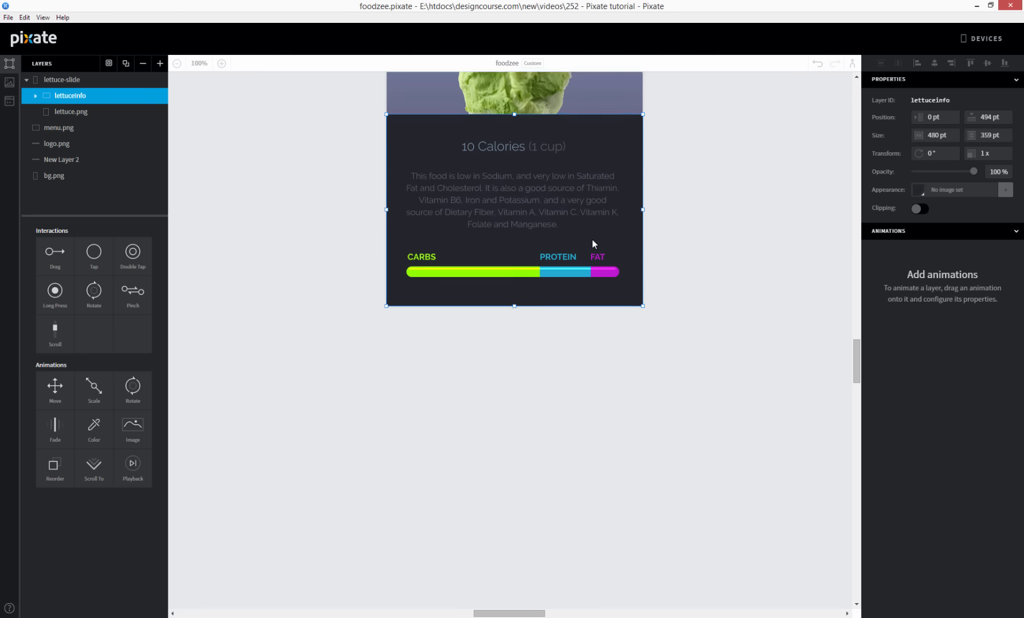
drag(597, 288, 601, 479)
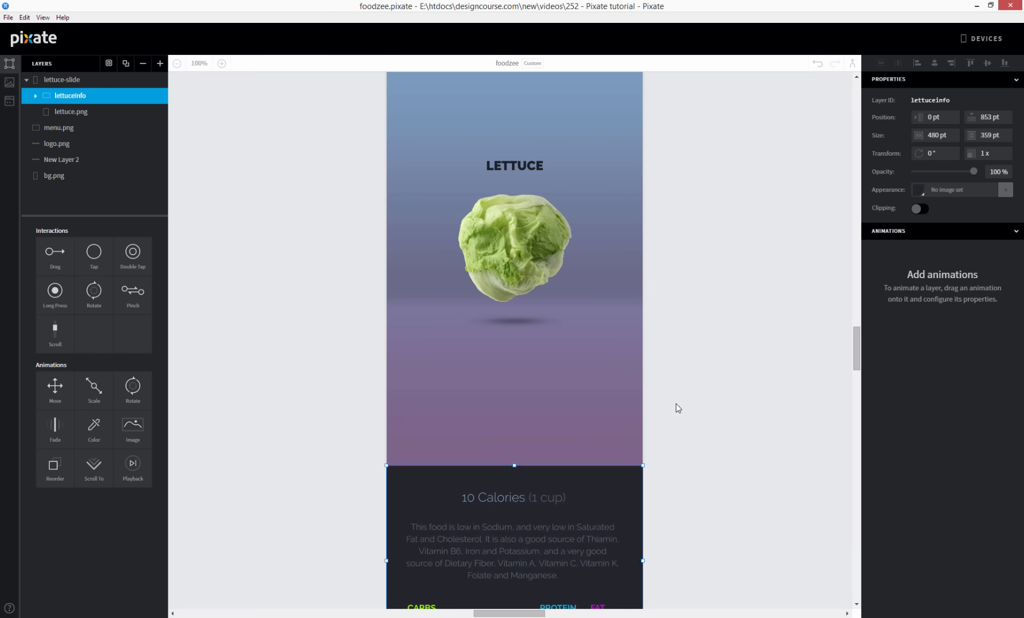
click(725, 422)
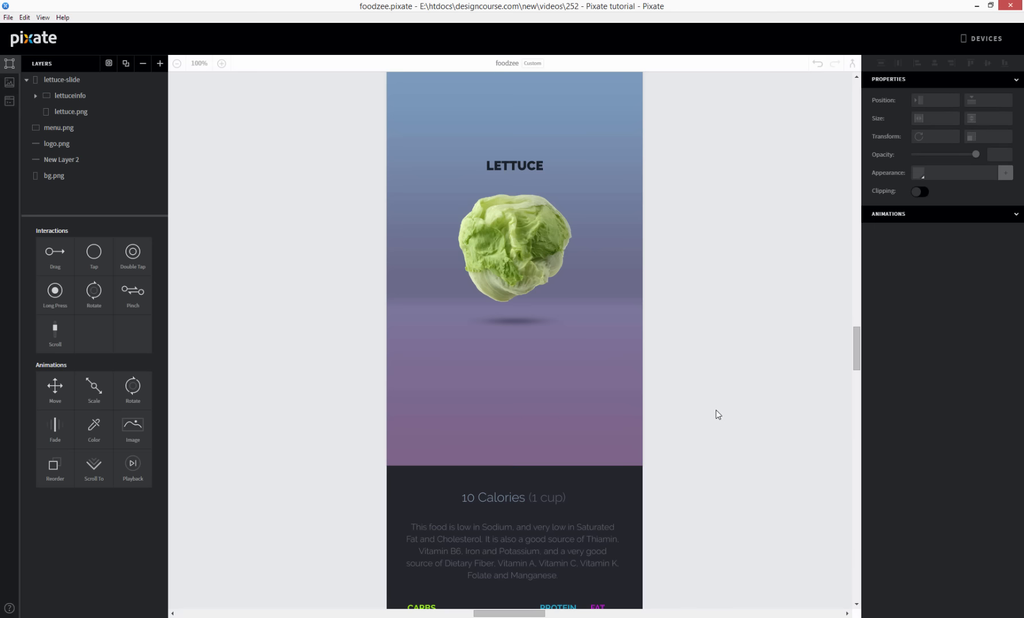
scroll(703, 397, up, 2)
scroll(703, 397, down, 4)
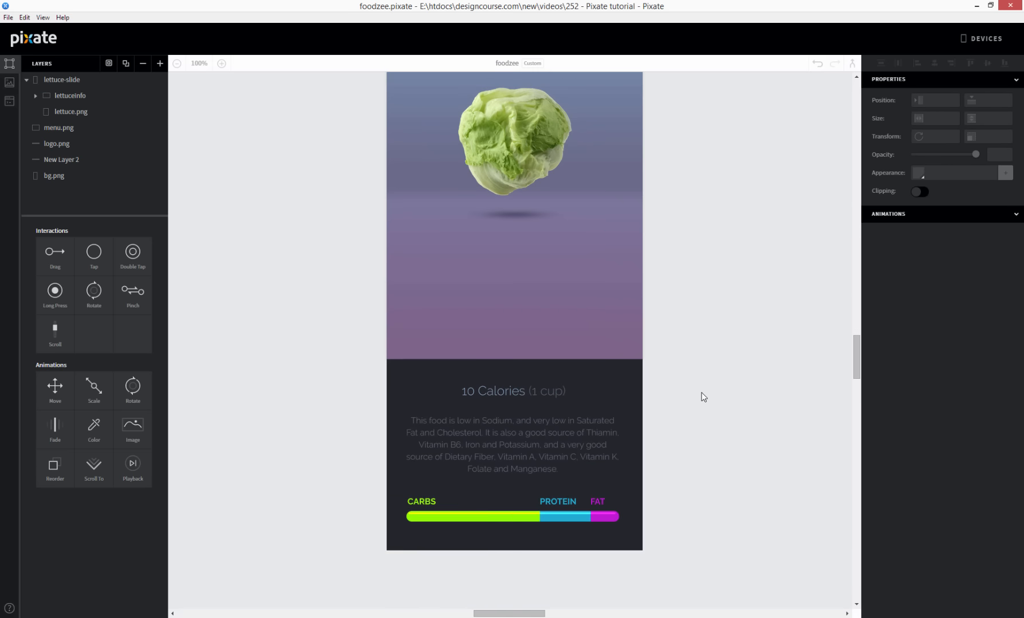
scroll(703, 396, up, 3)
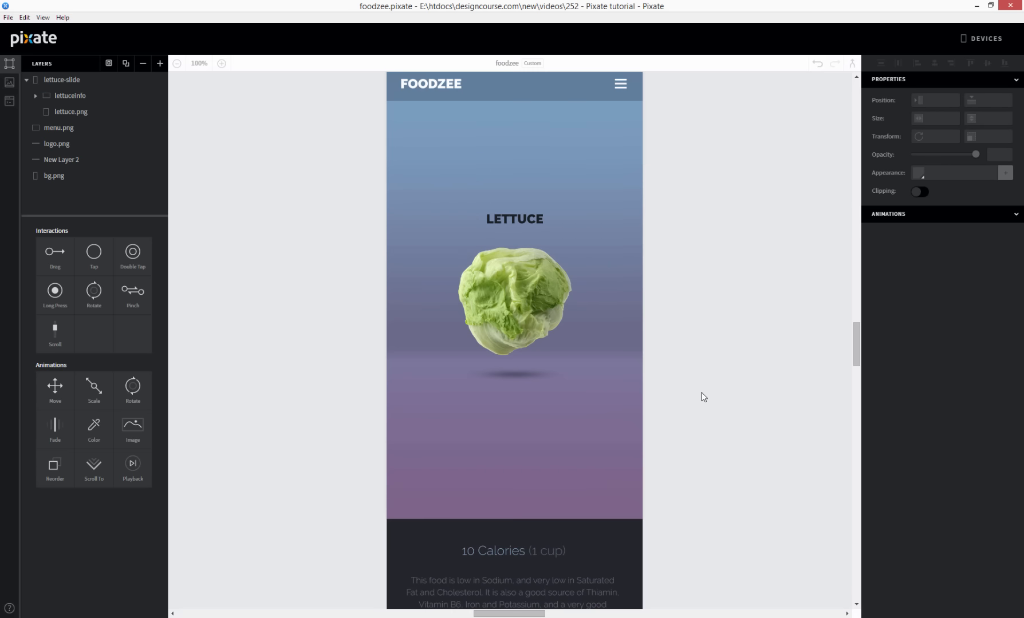
click(494, 311)
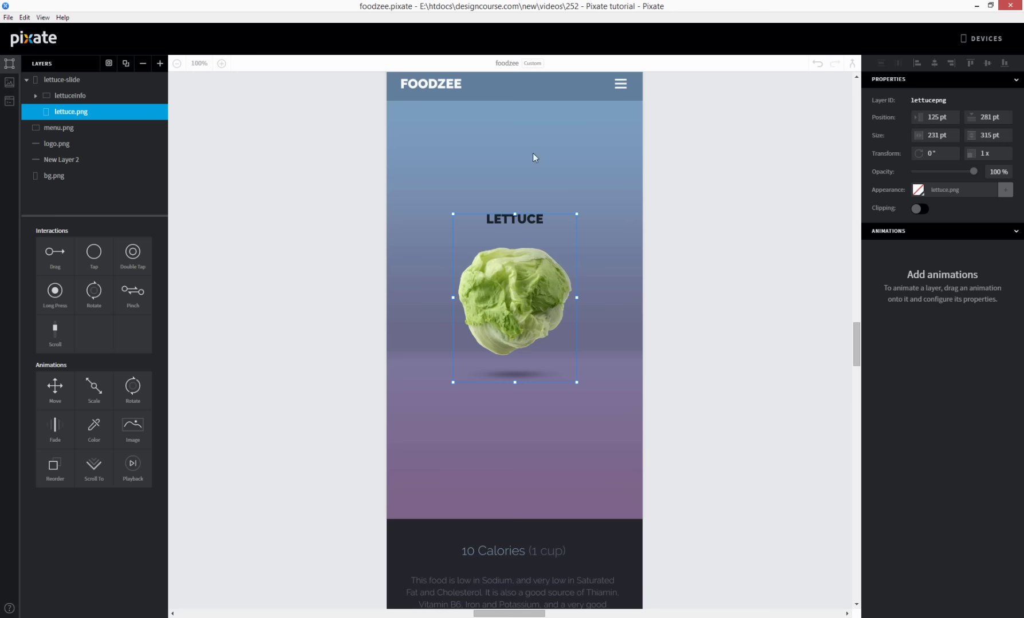
click(681, 243)
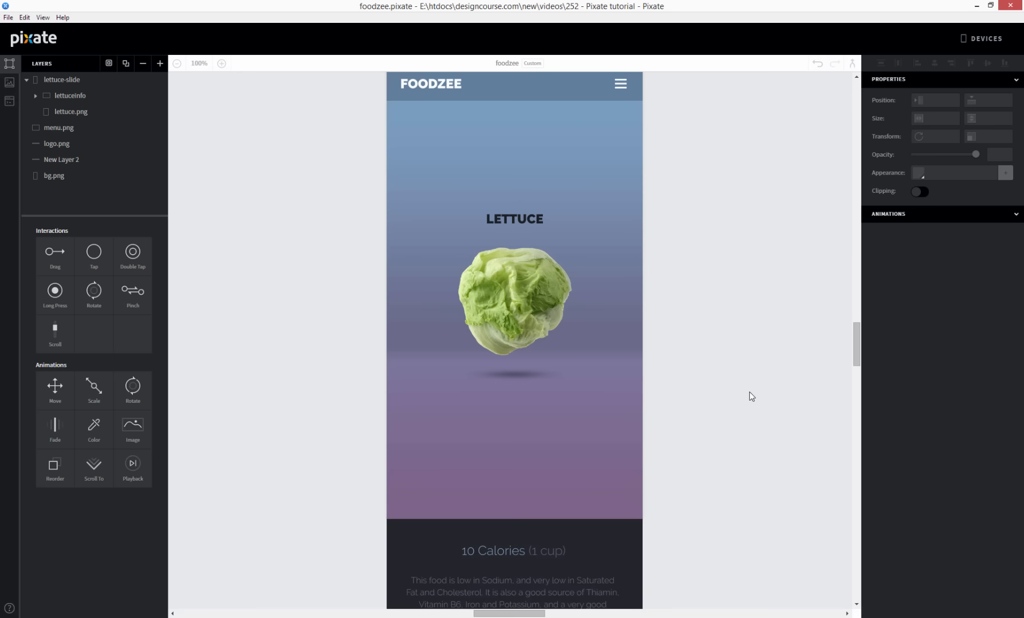
click(500, 279)
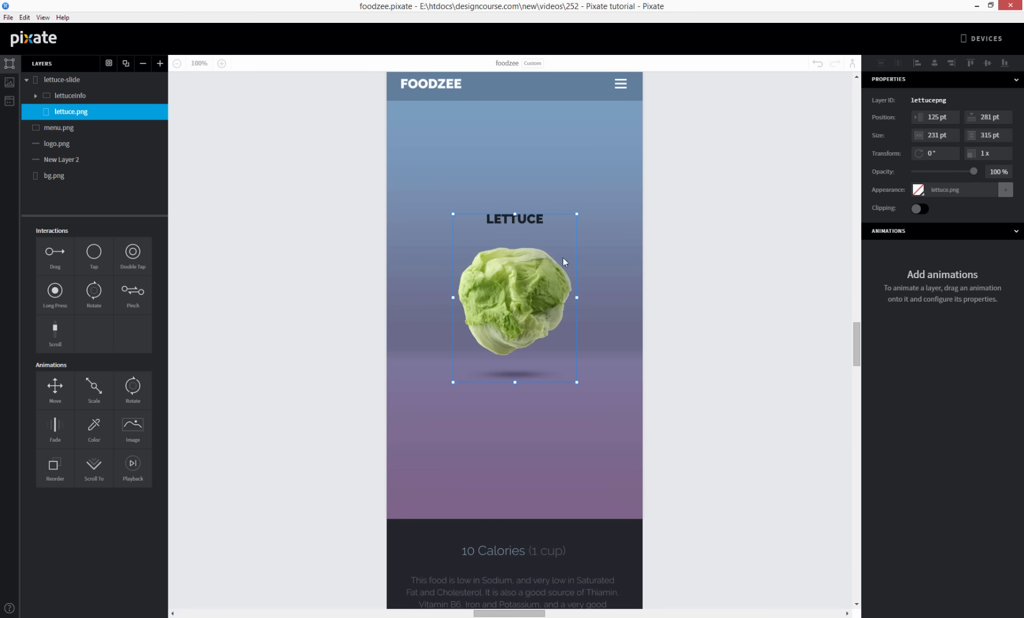
click(692, 272)
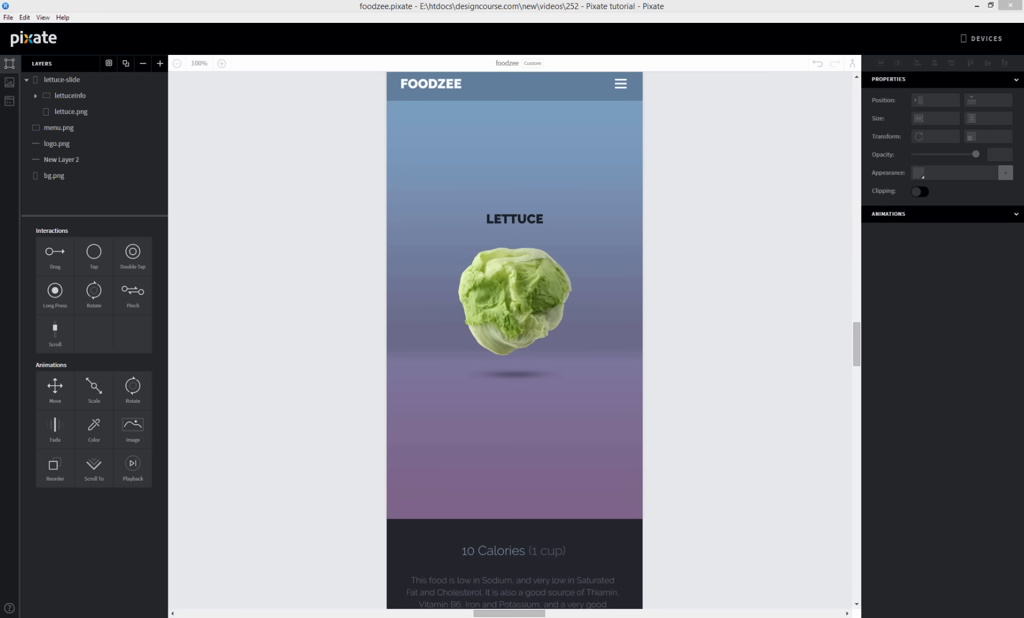
Show the list of paired devices and examine the connection details with the QR code, IP address and port
click(967, 38)
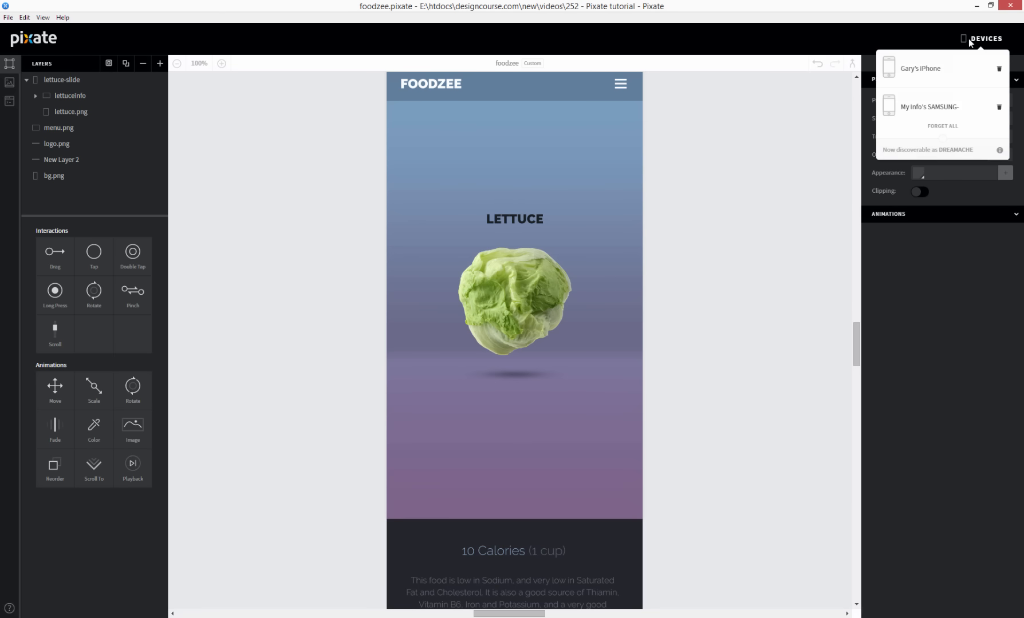
click(933, 111)
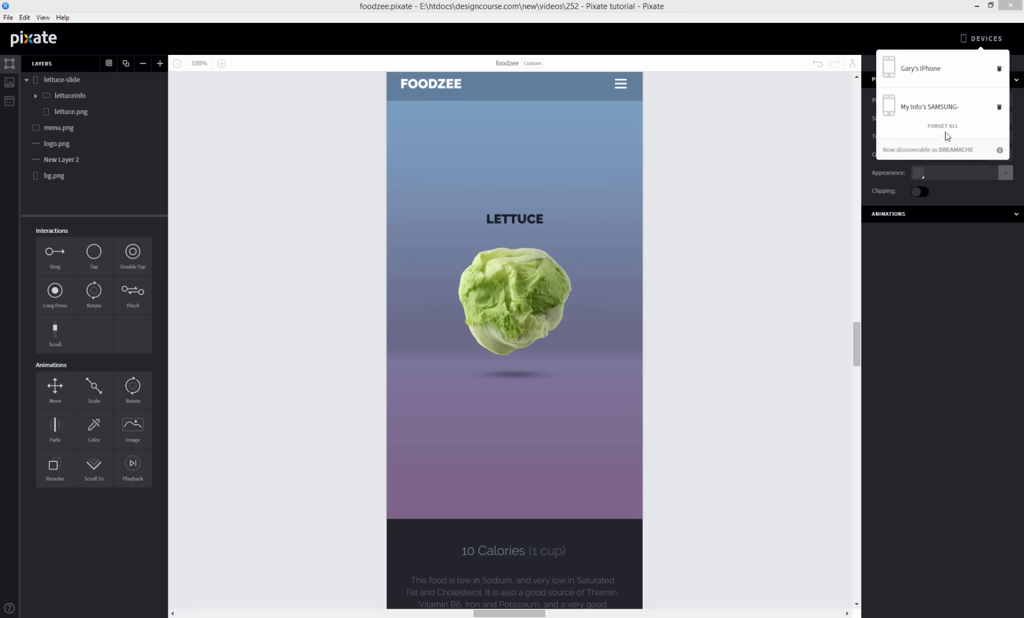
click(999, 150)
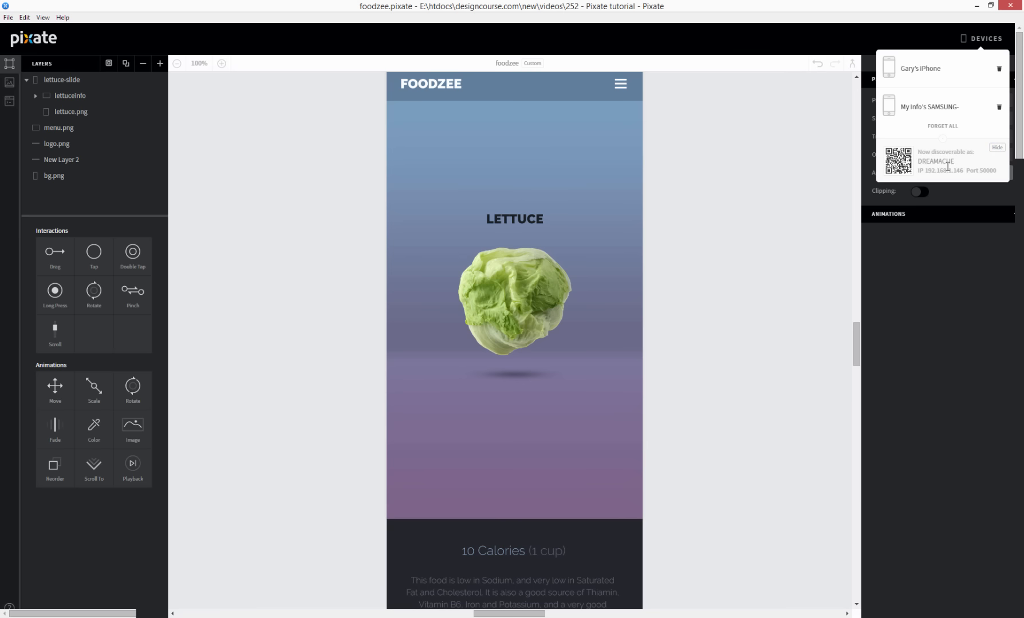
click(997, 148)
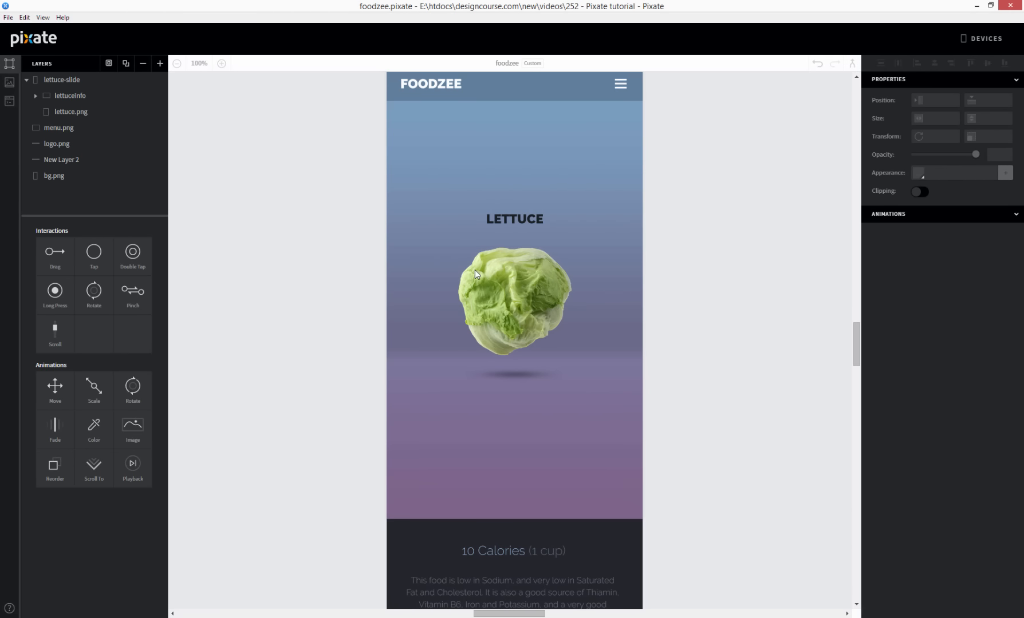
click(504, 266)
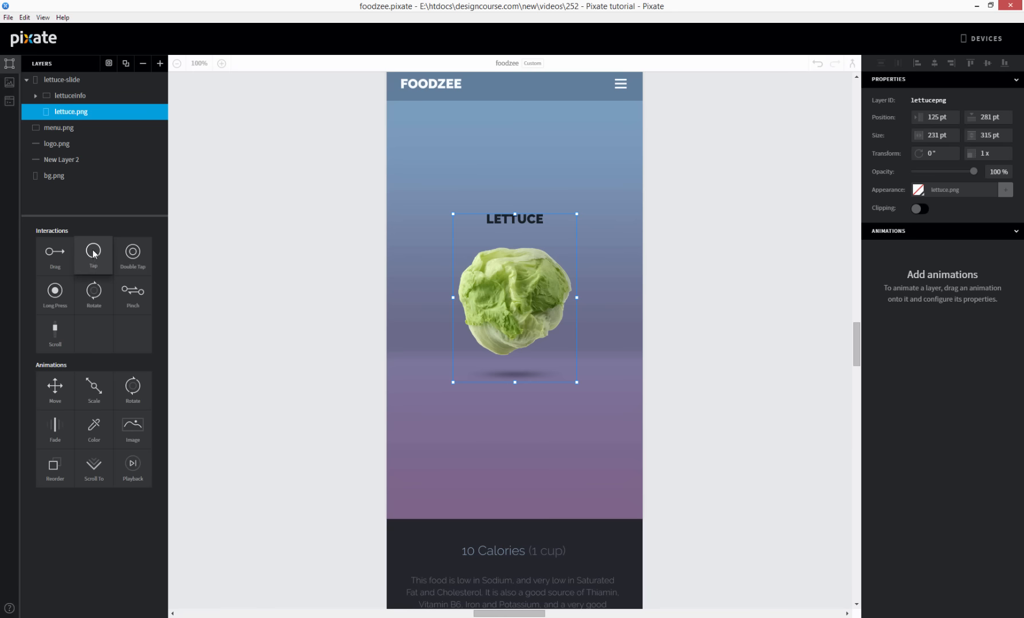
drag(93, 253, 542, 288)
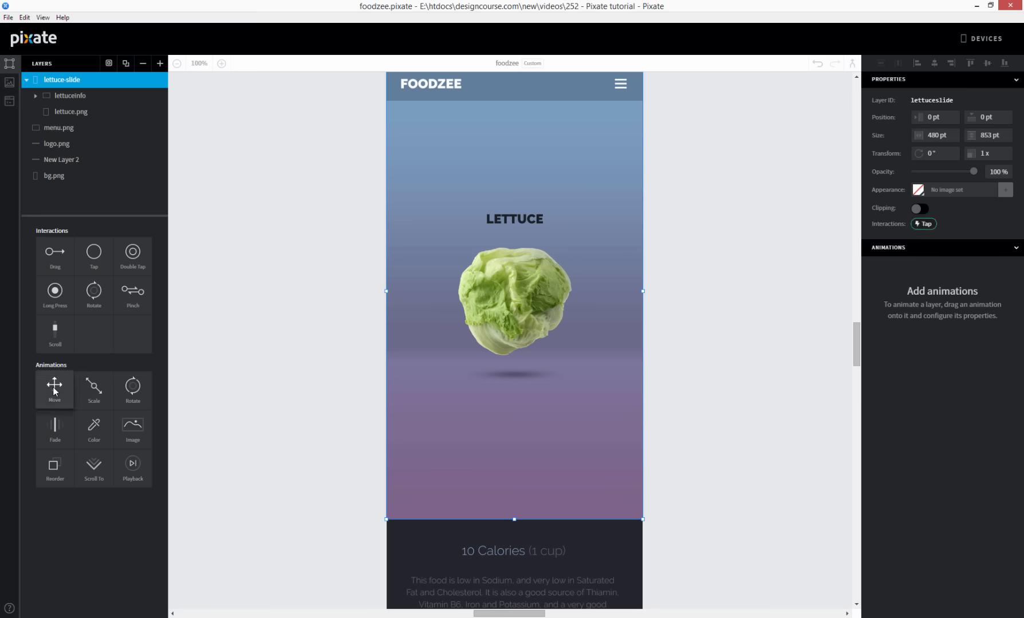
drag(55, 393, 521, 298)
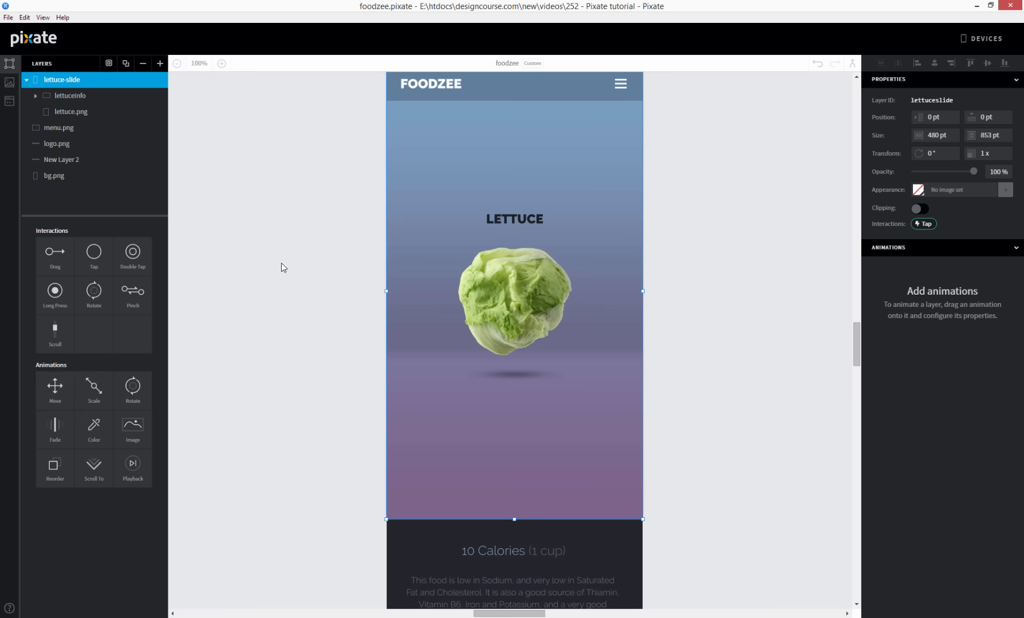
click(497, 279)
drag(55, 388, 527, 292)
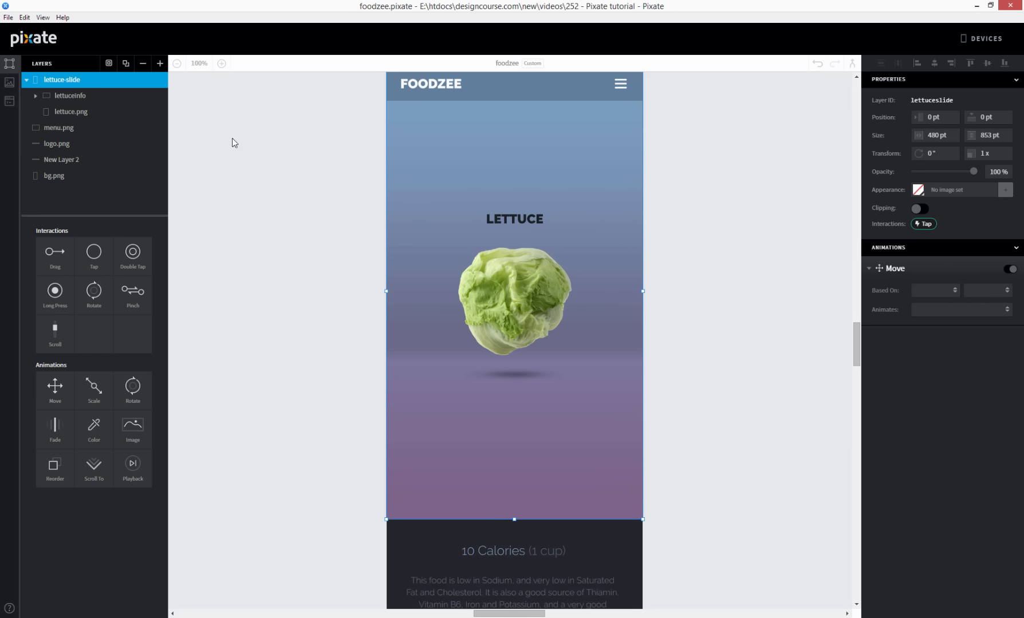
click(923, 224)
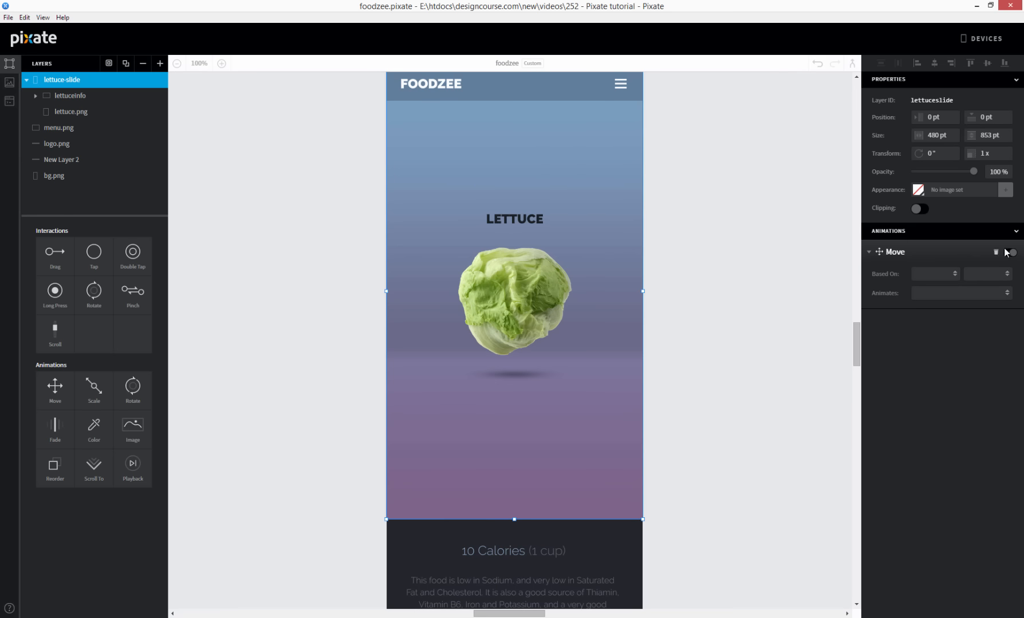
click(996, 252)
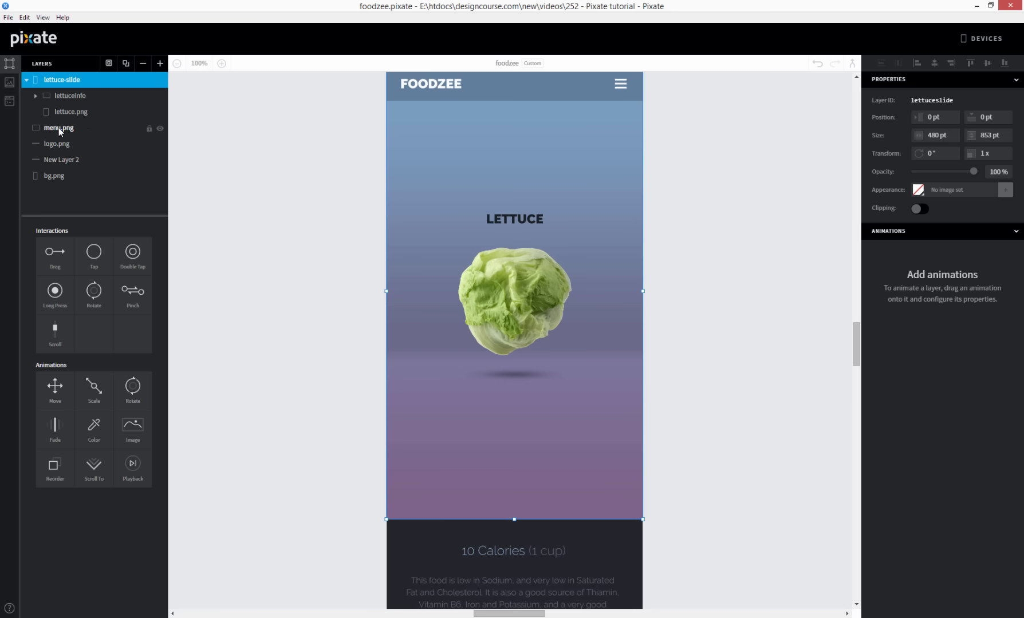
Move the lettuce.png layer out of lettuce-slide to the top of the layer stack
click(55, 144)
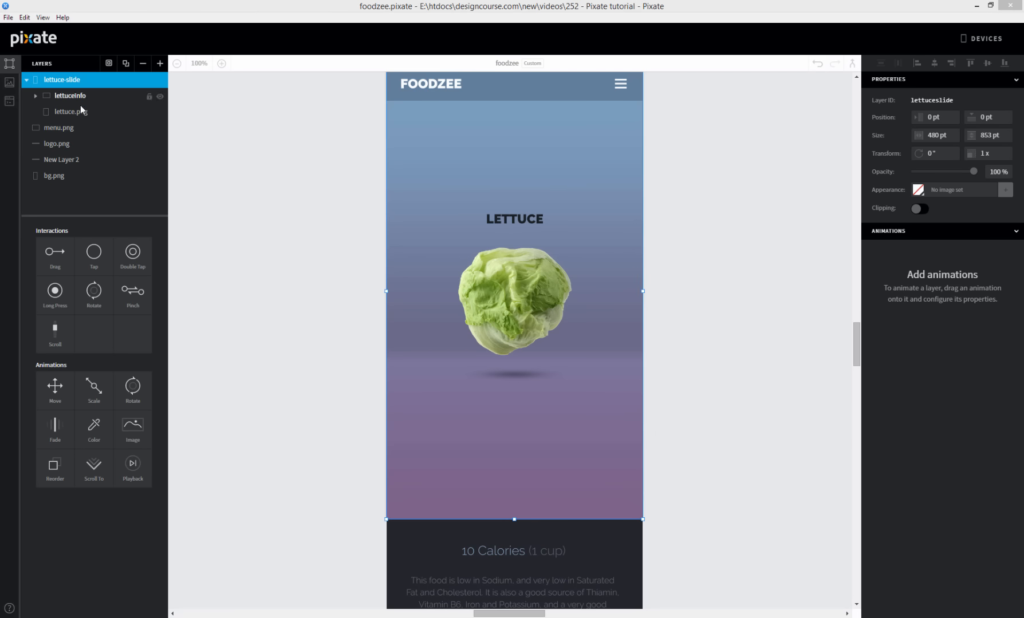
click(78, 111)
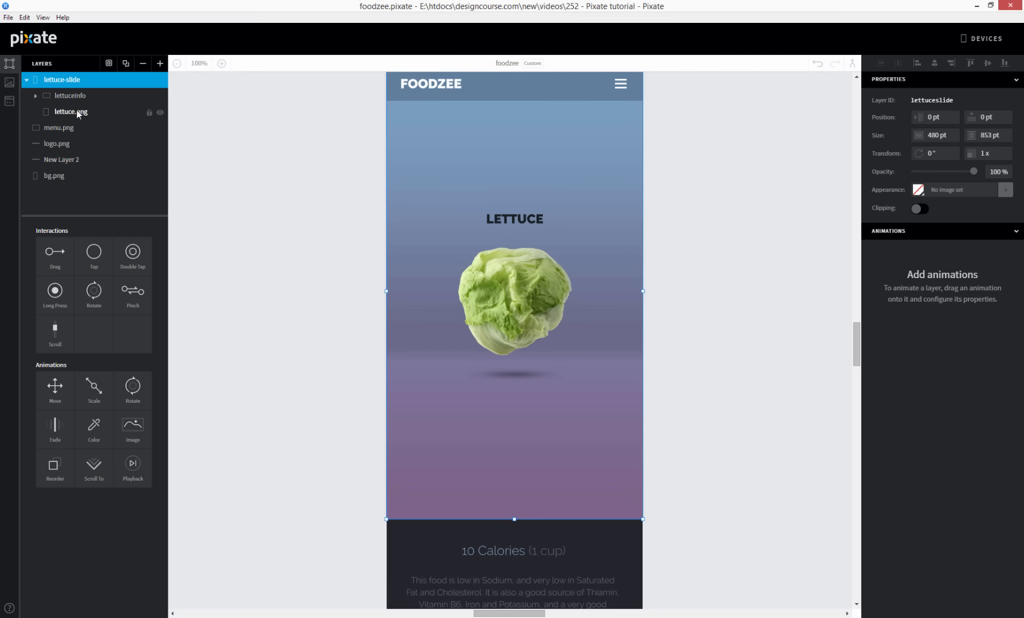
drag(78, 113, 63, 82)
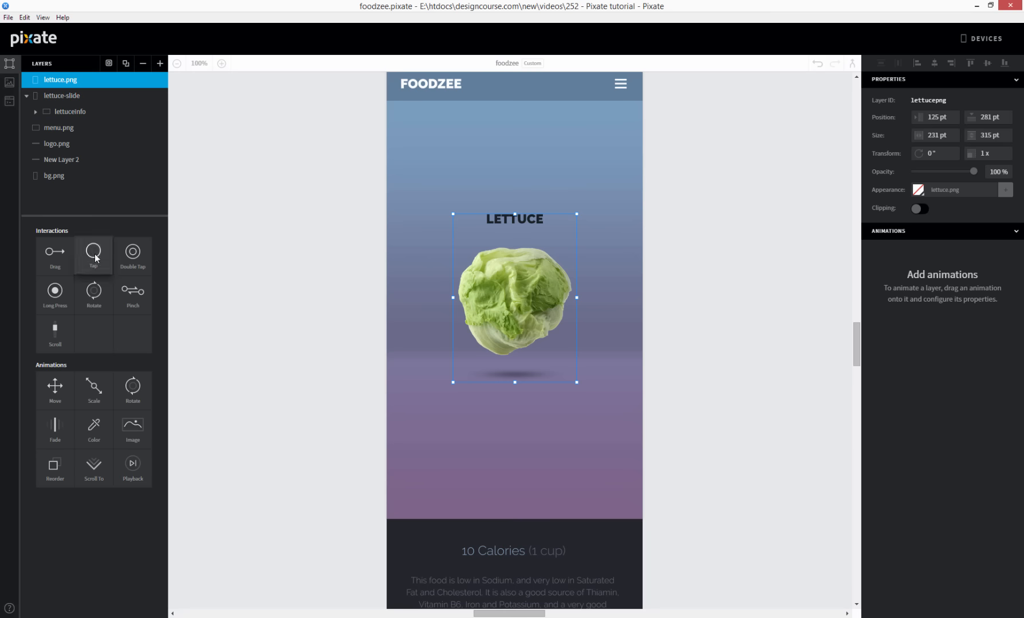
Add a Tap interaction and a Move animation to lettuce.png, basing the animation on tapping lettuce.png
drag(95, 258, 544, 291)
drag(55, 387, 532, 317)
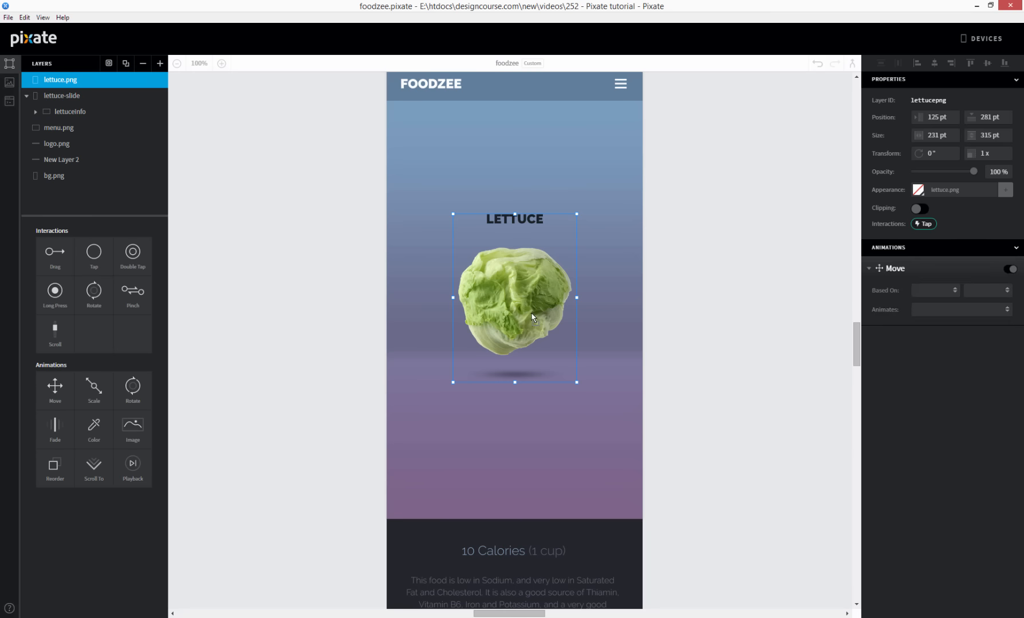
click(942, 291)
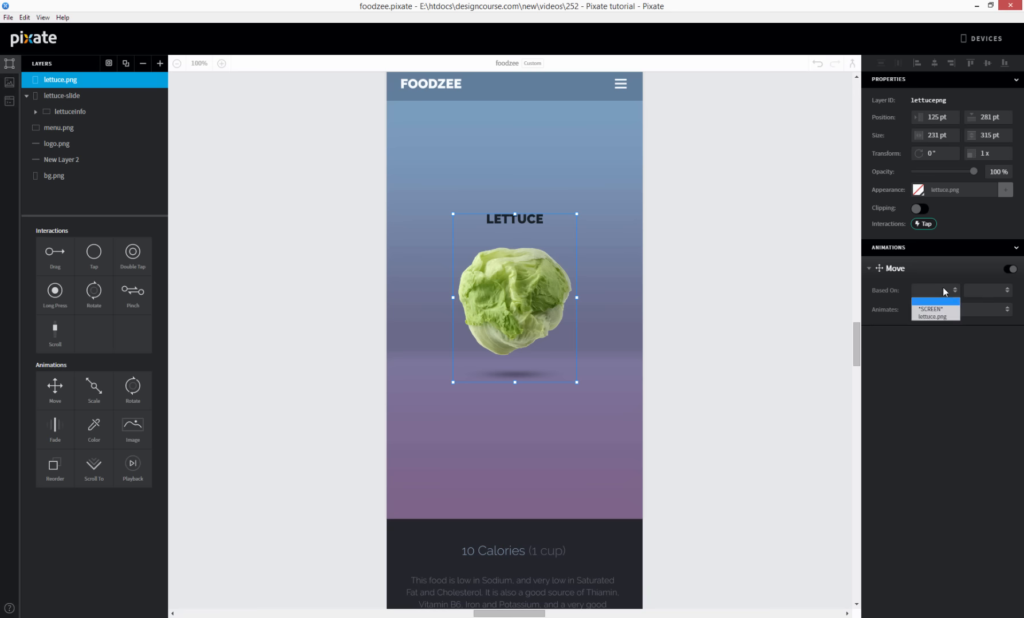
click(935, 318)
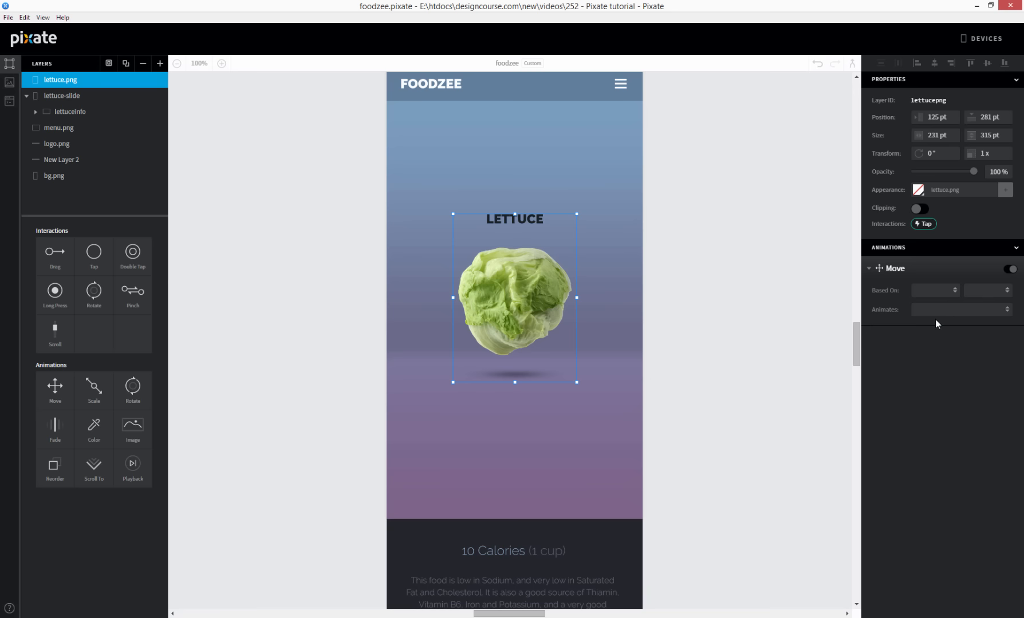
click(980, 292)
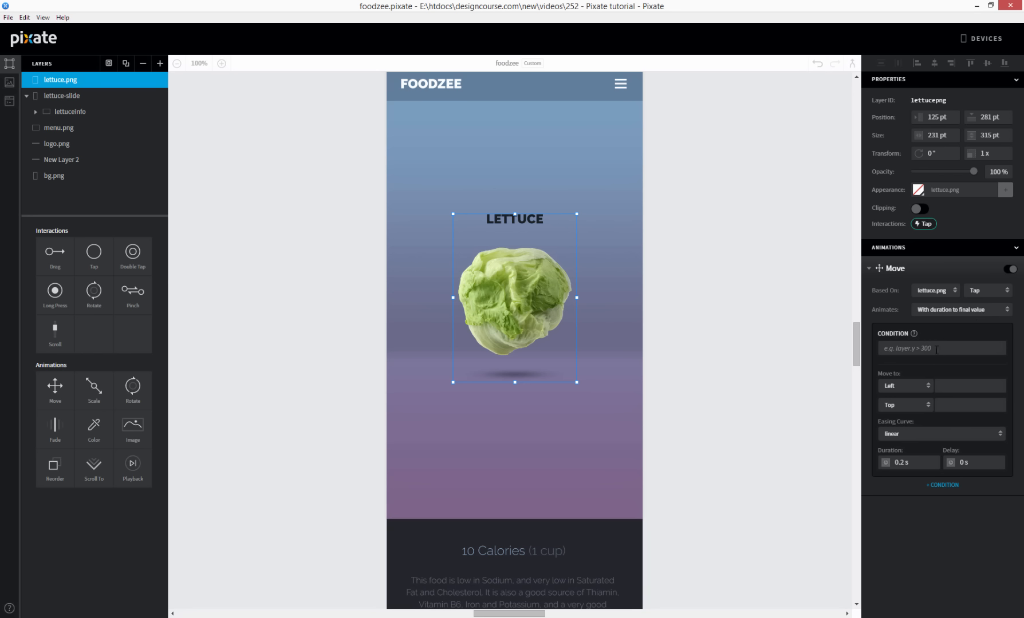
Set the lettuce.png Move animation to a Top position of 137 pt with an ease in, quadratic curve
click(955, 403)
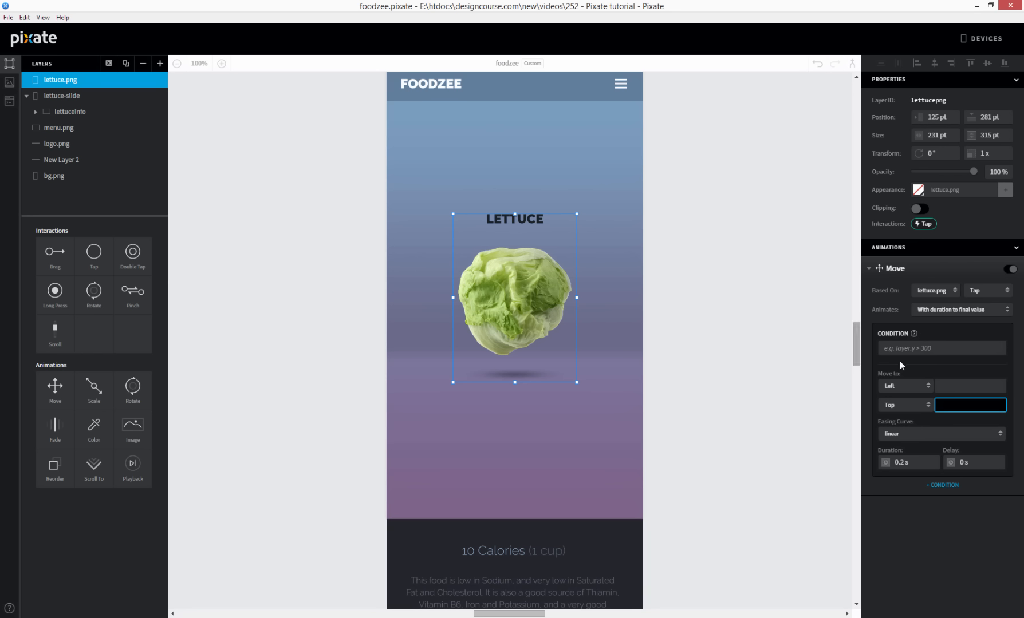
text(137)
key(Return)
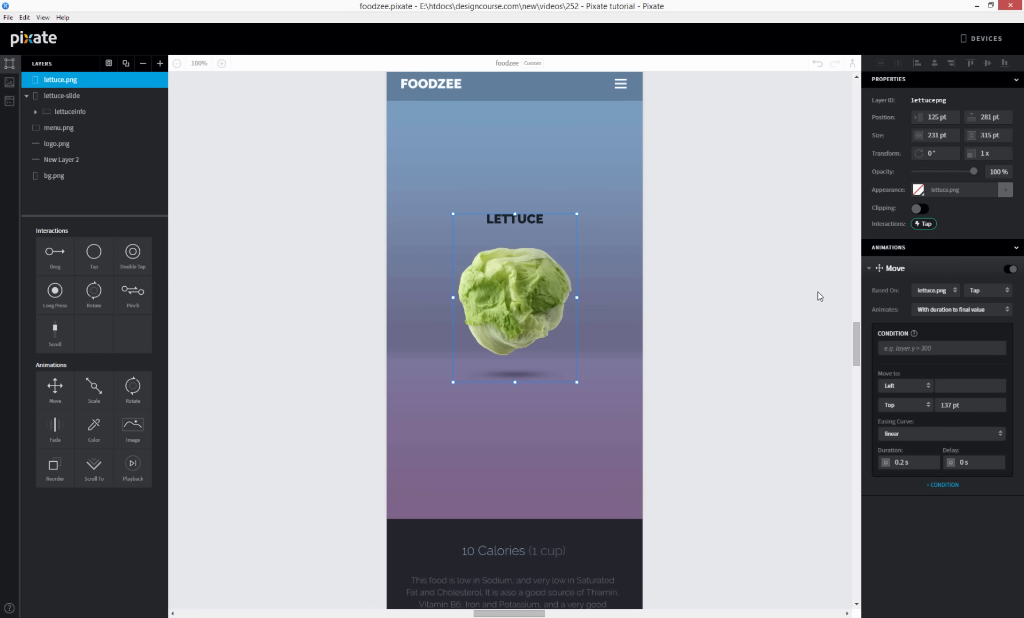
click(917, 436)
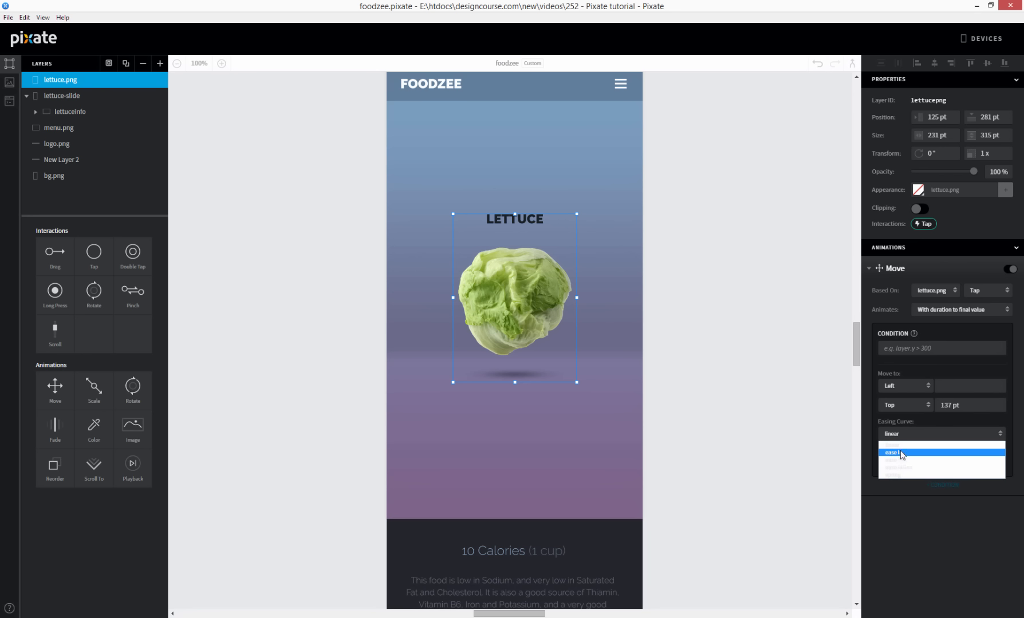
click(901, 453)
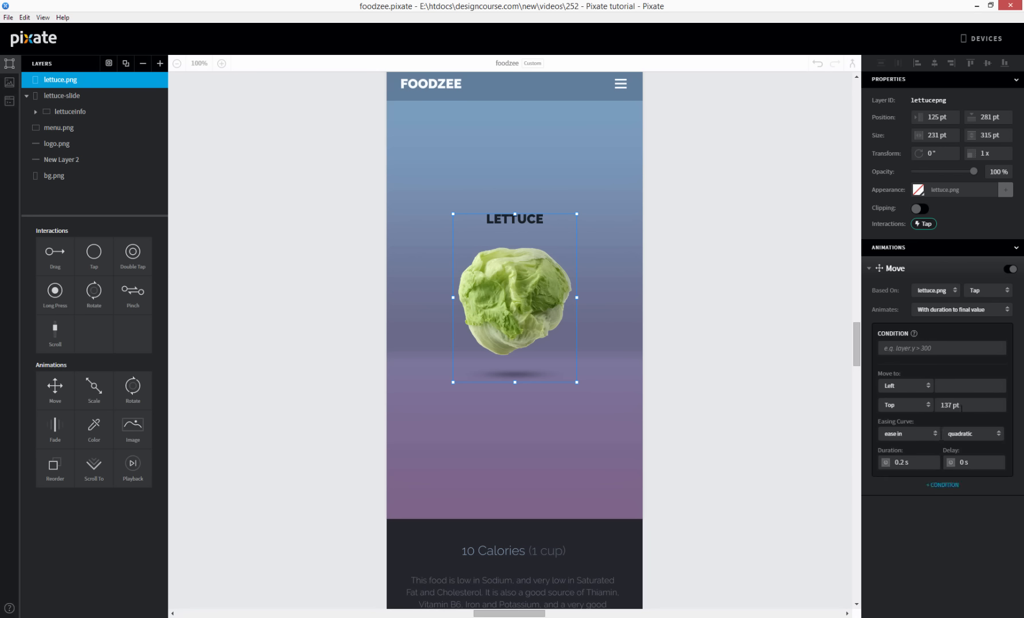
click(913, 431)
click(903, 446)
Give the lettuce.png Move animation the condition lettuceinfo.top == 853 and check it against the lettuceinfo layer's position
click(927, 349)
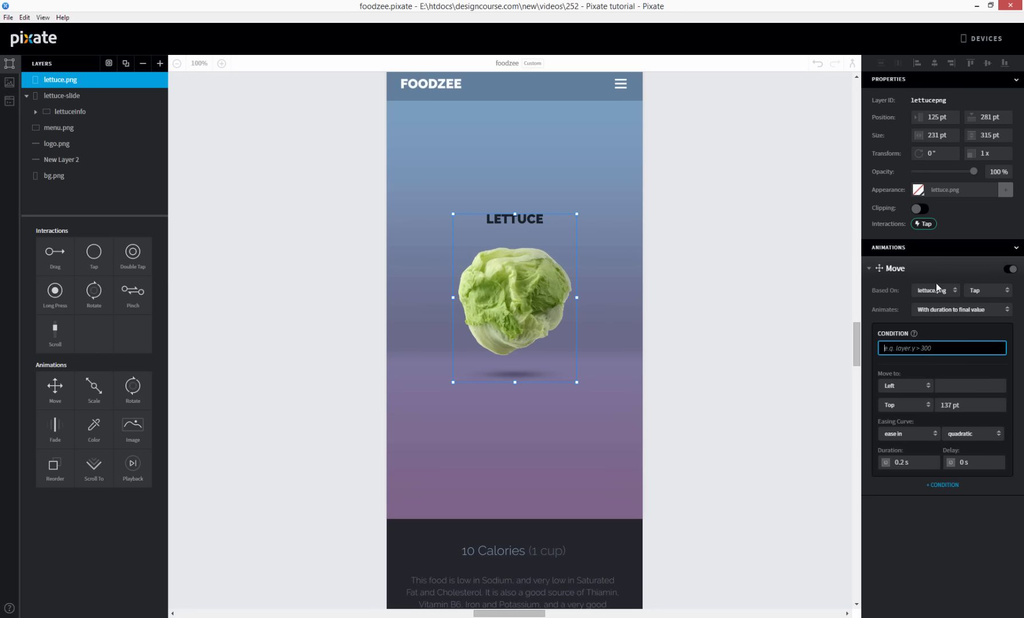
text(lettuceinfo.top == 853)
click(972, 333)
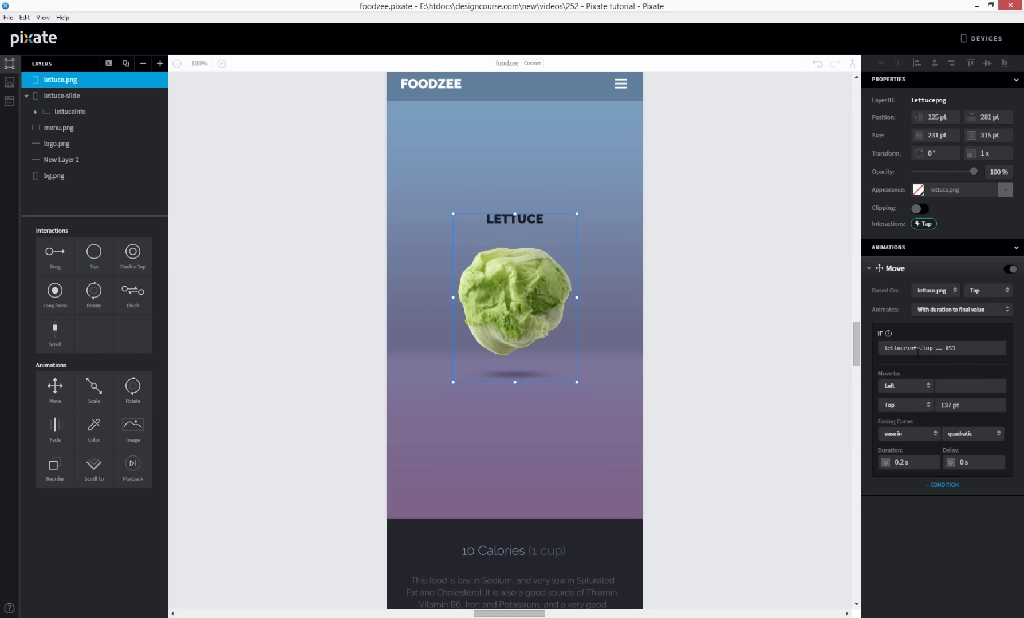
click(612, 532)
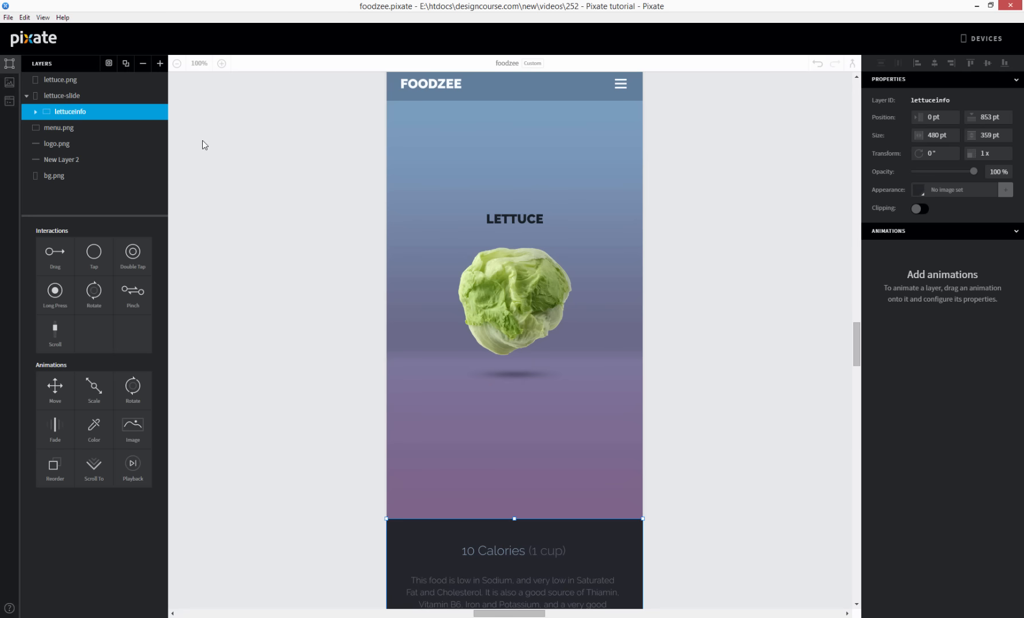
click(487, 277)
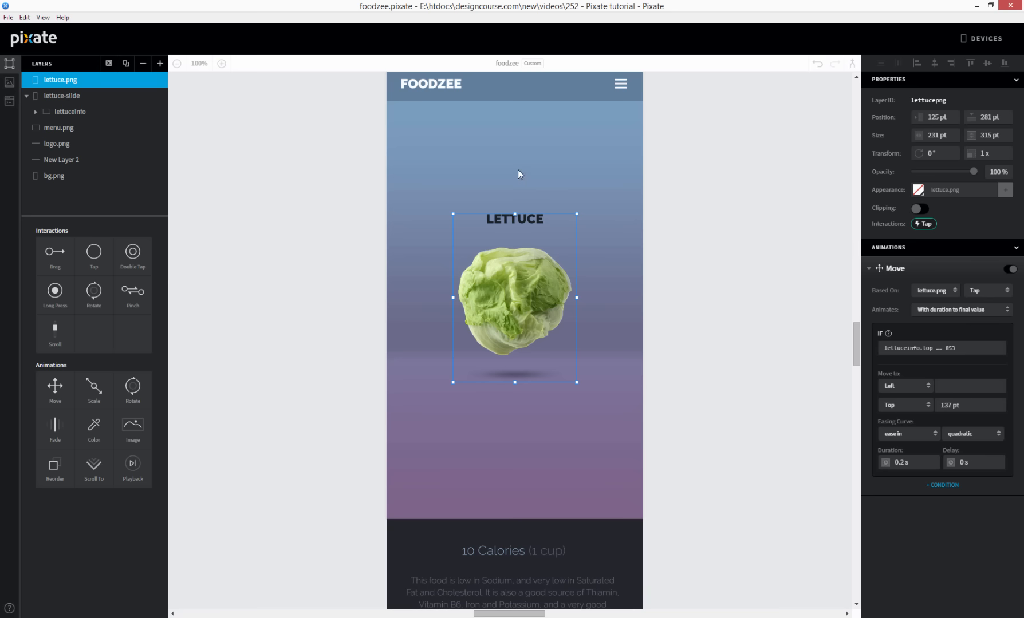
Add an else condition to the lettuce.png Move animation with Top 281 pt and an ease in, quadratic curve
click(949, 485)
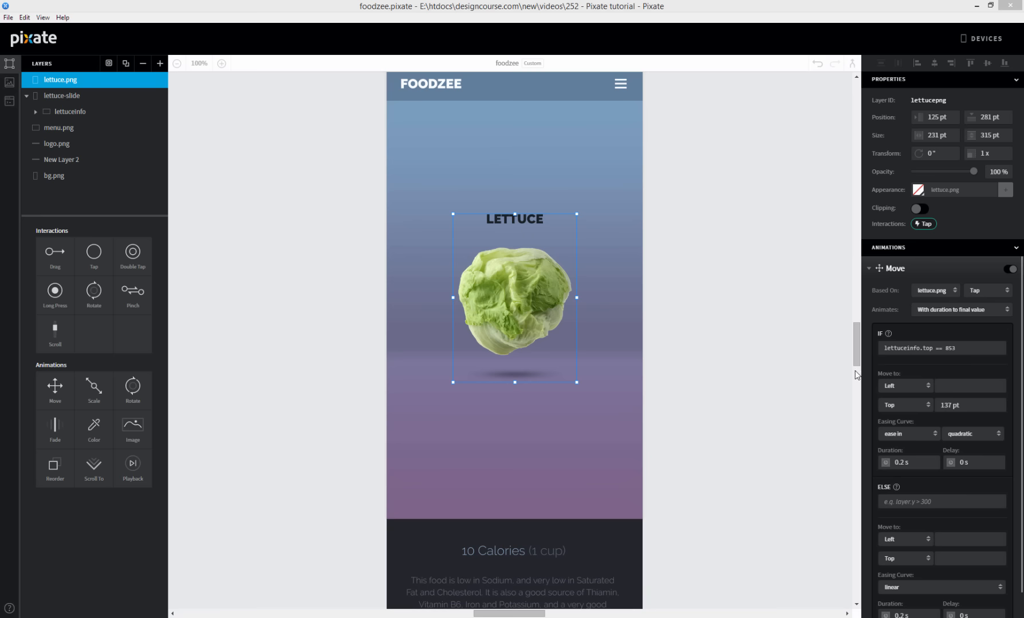
click(962, 558)
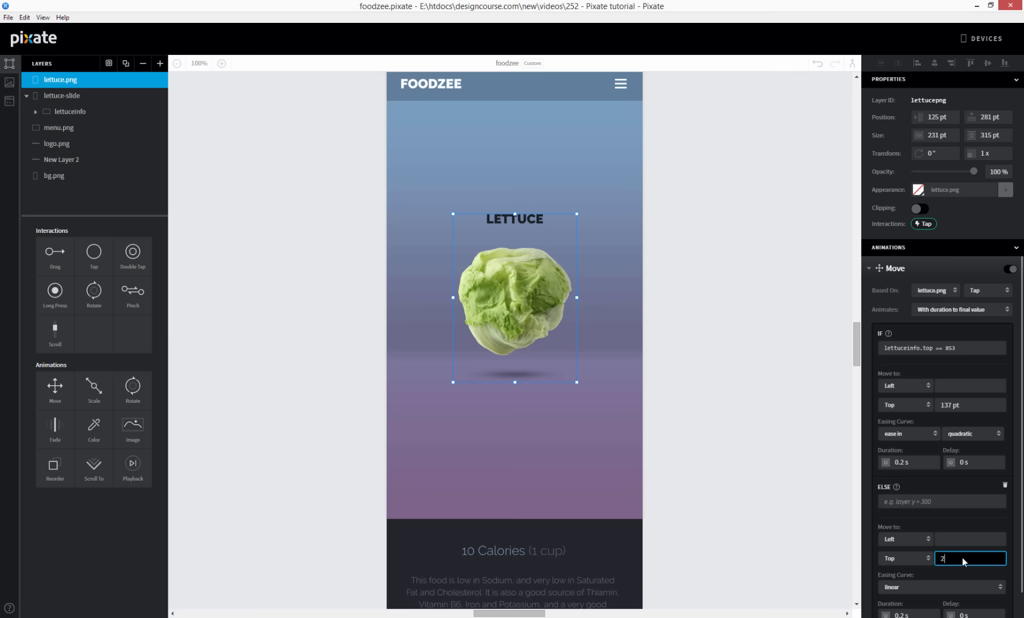
text(281)
key(Return)
scroll(916, 582, down, 1)
click(918, 558)
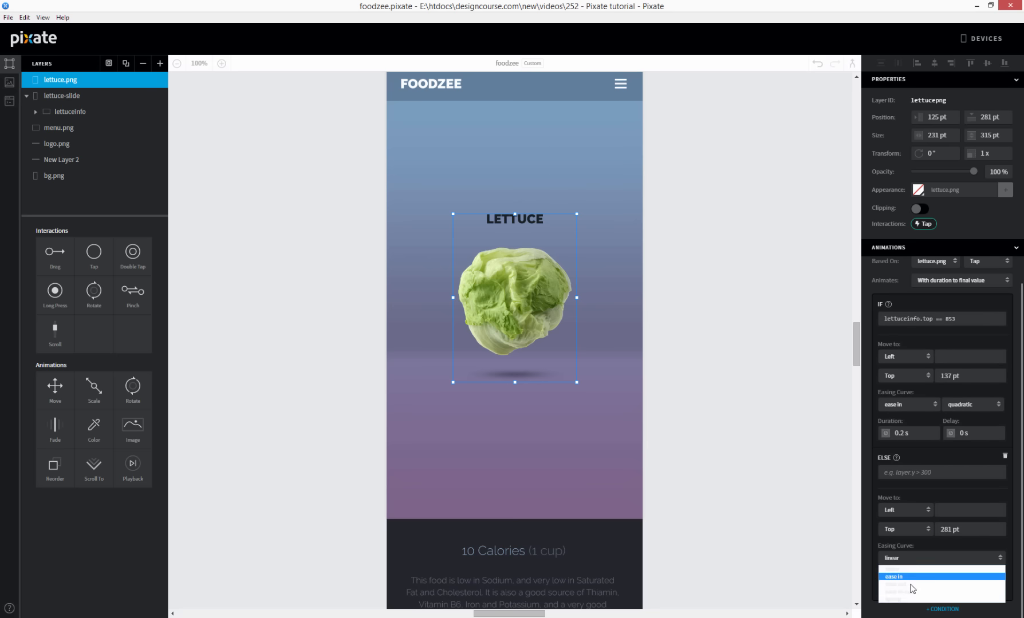
click(907, 578)
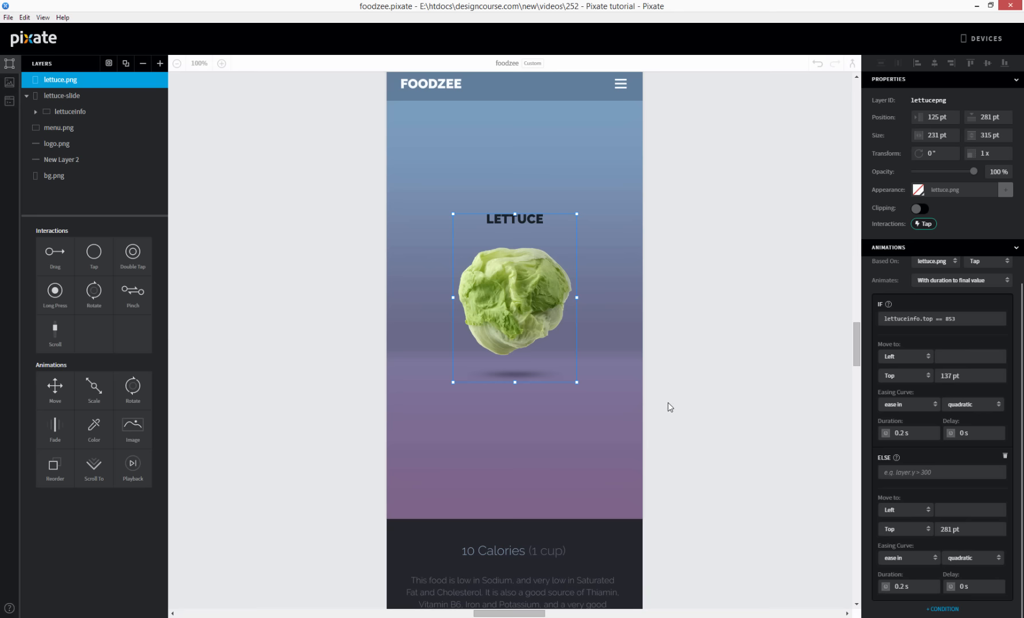
click(681, 338)
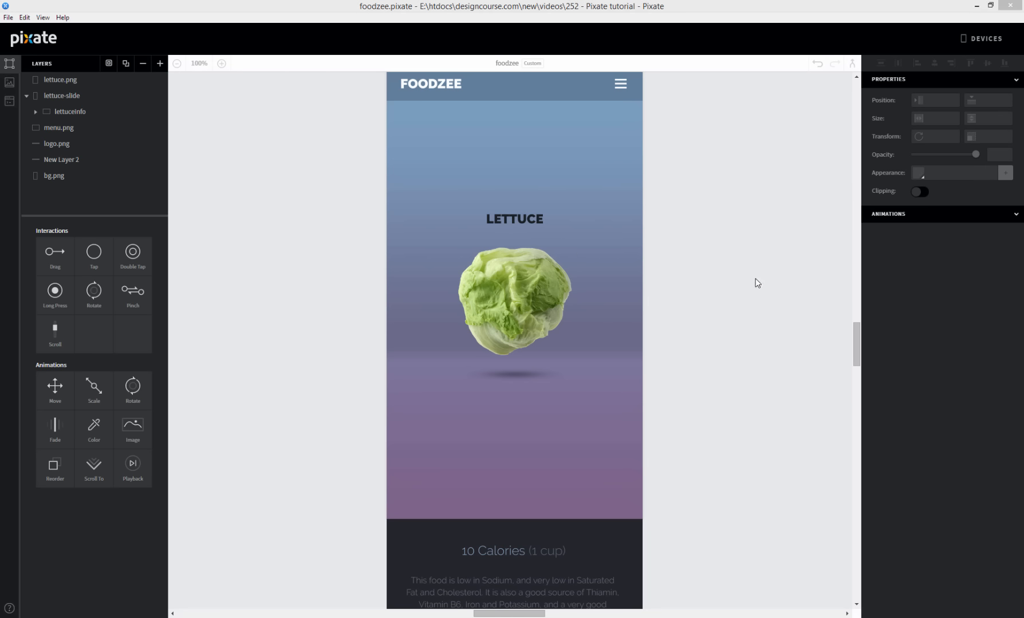
Add a Move animation to the lettuceinfo layer, based on tapping lettuce.png
click(608, 538)
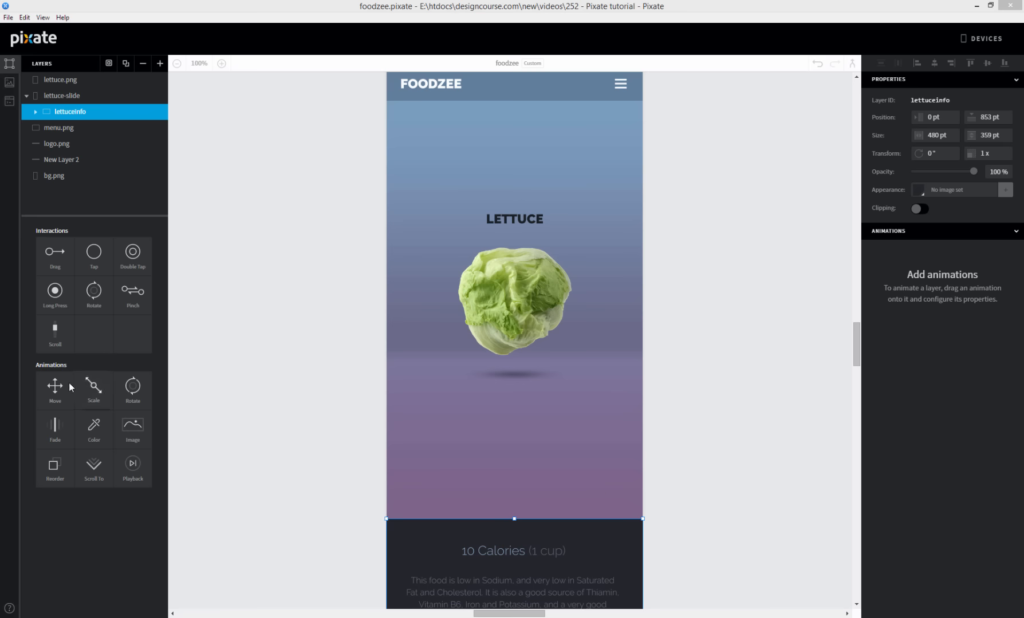
drag(56, 391, 535, 532)
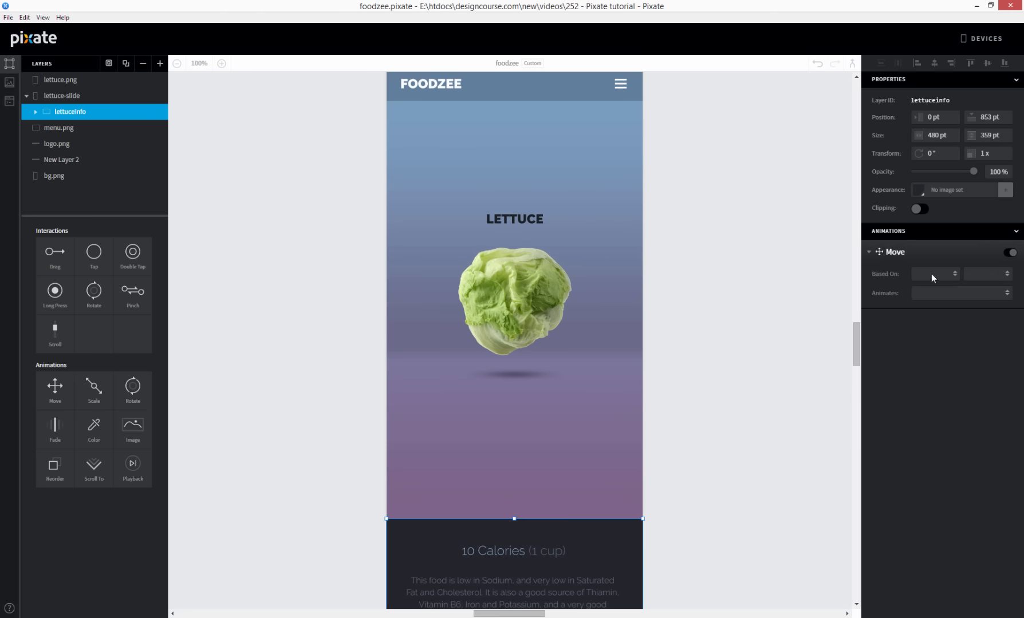
mouse_move(936, 263)
click(938, 273)
click(940, 295)
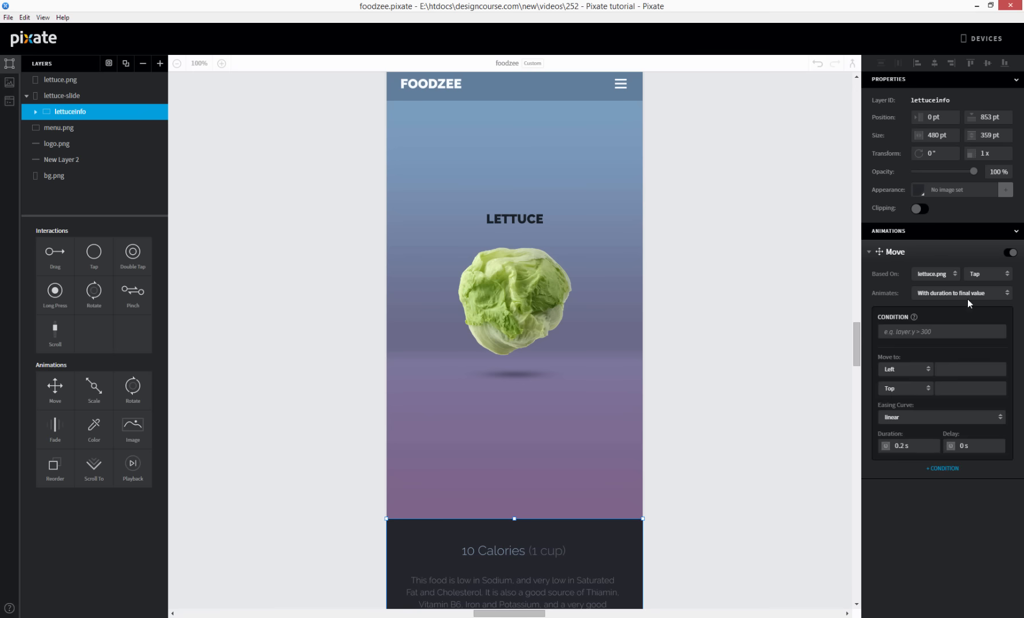
Give the lettuceinfo Move animation the condition lettucepng.top == 281 and try to set its Top position to 500 pt
click(933, 332)
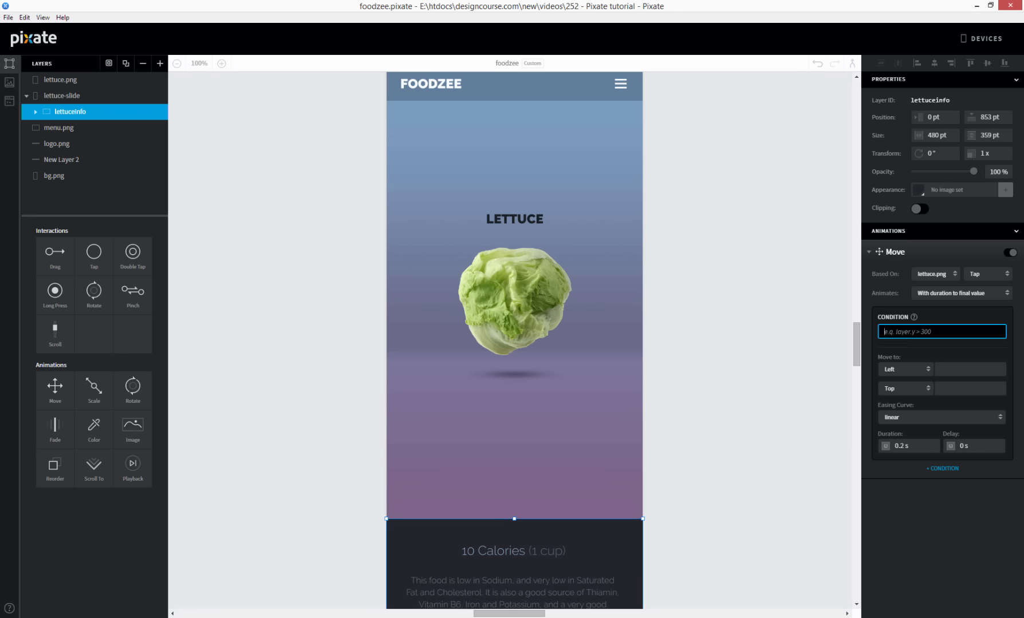
text(lettucepng.top == 281)
click(968, 389)
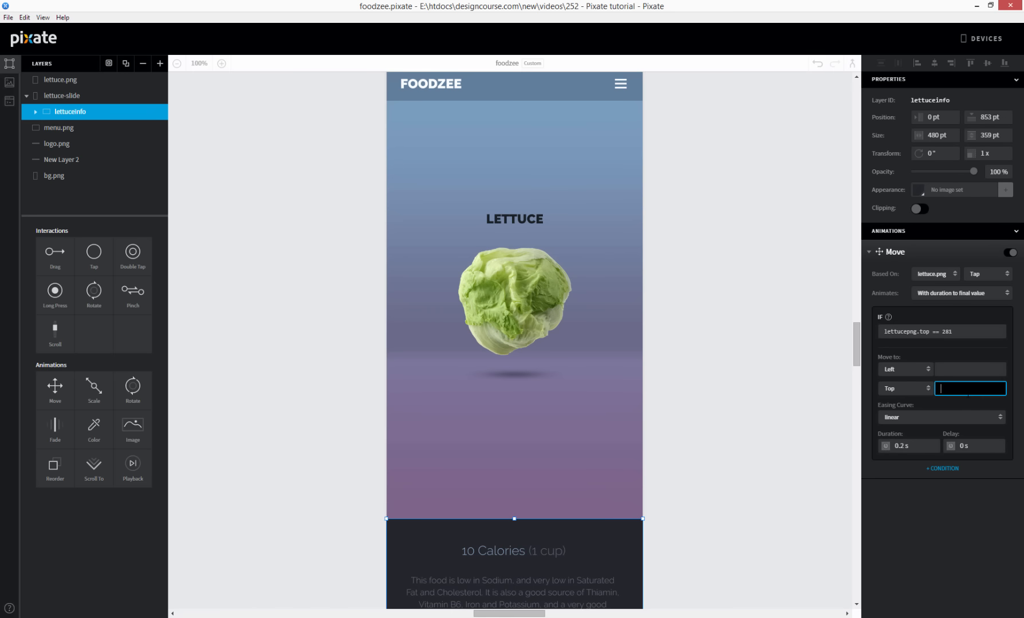
text(500pt)
click(954, 484)
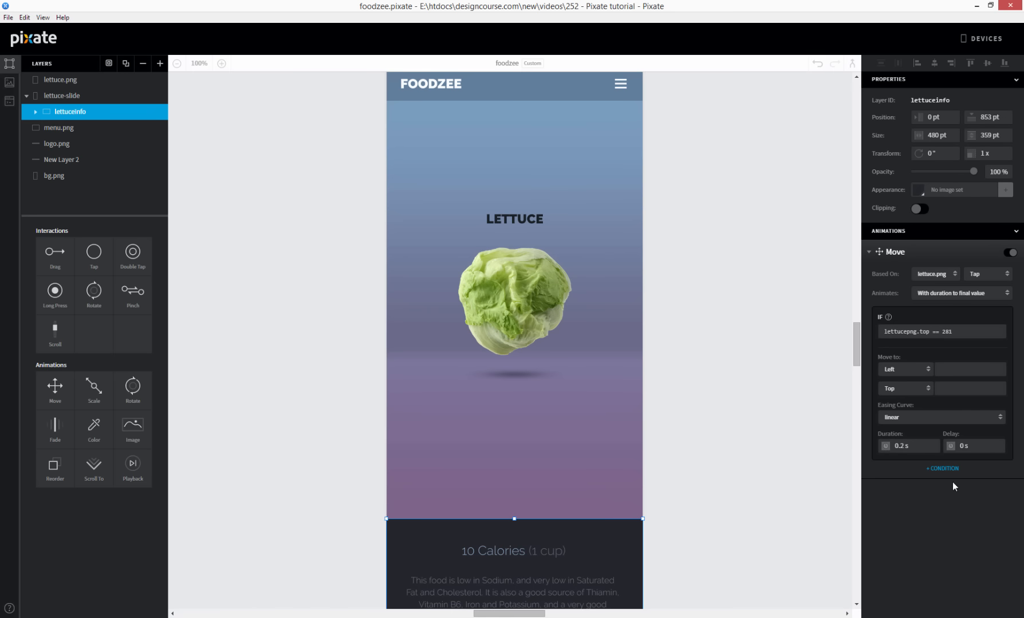
Add an else condition to the lettuceinfo Move animation with a Top position of 853 pt
click(944, 468)
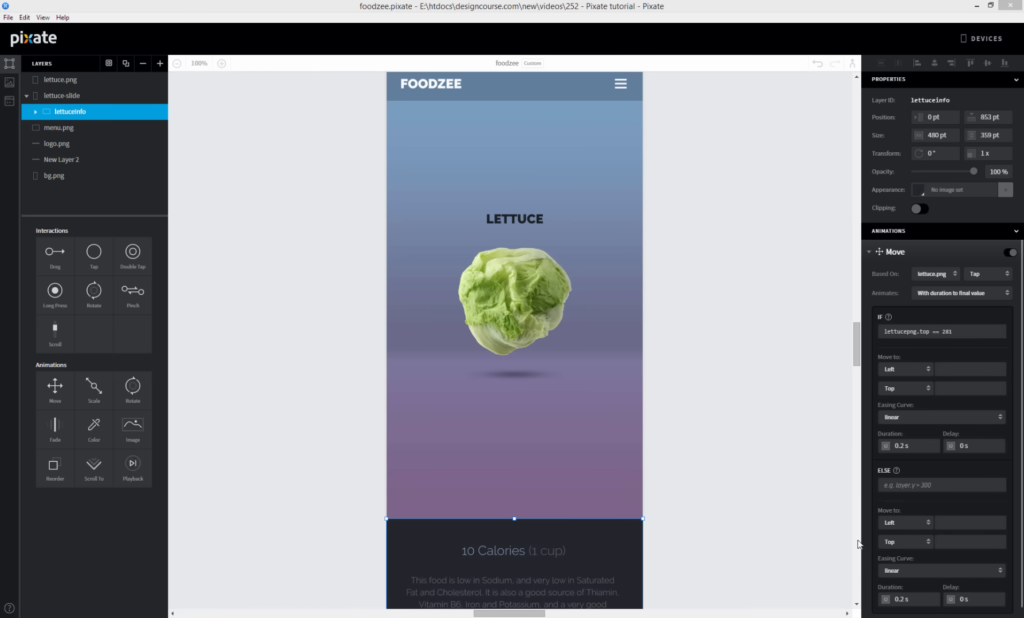
scroll(963, 550, down, 1)
click(966, 530)
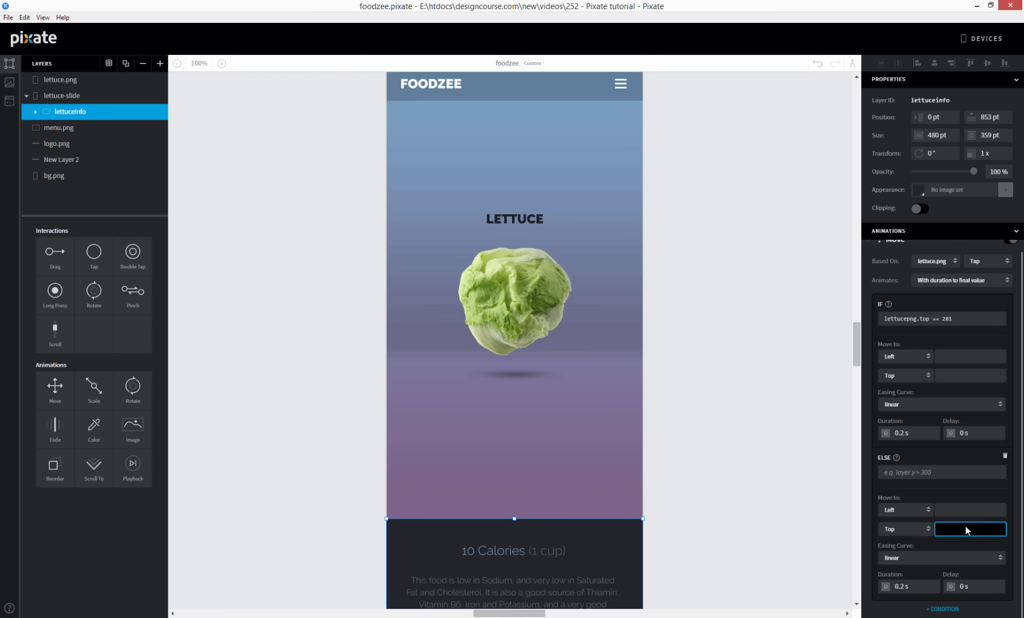
text(853 pt)
key(Return)
click(966, 527)
text(853)
key(Return)
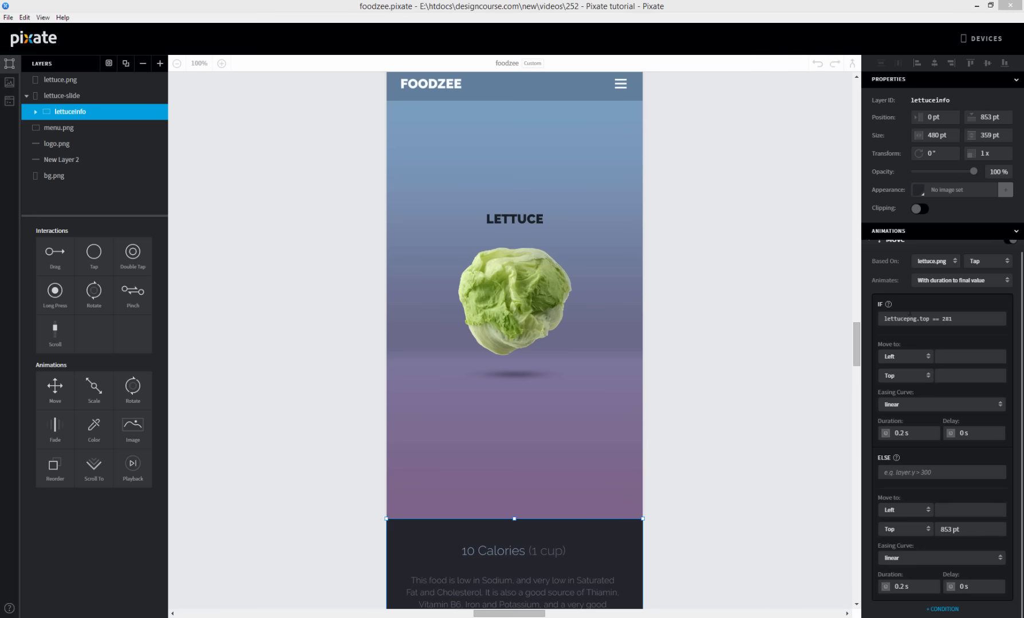
Set the Top position in the lettuceinfo Move animation's if condition to 500 pt
click(967, 376)
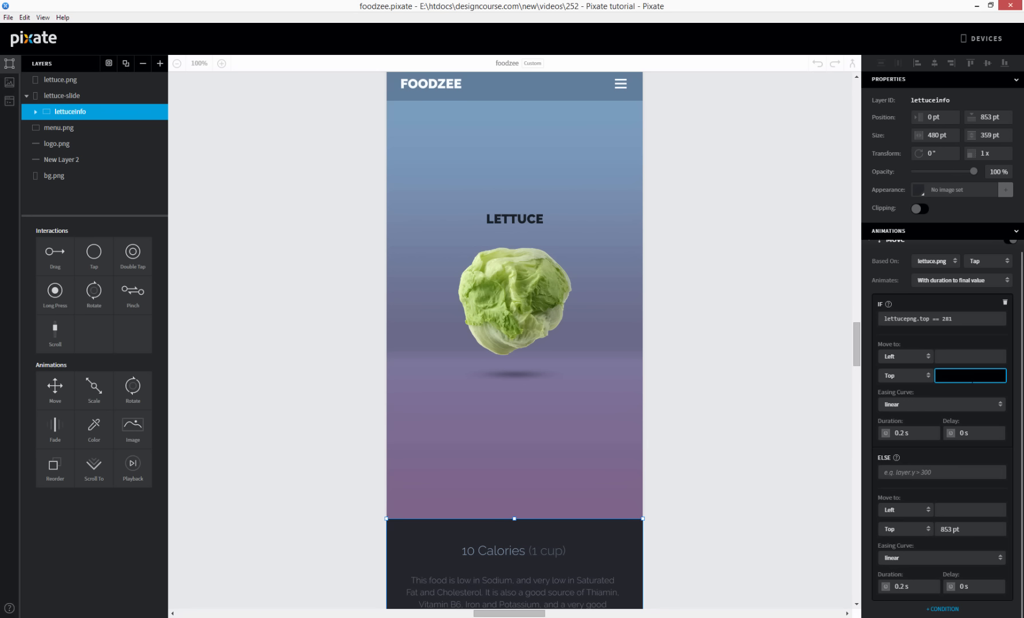
text(500)
key(Return)
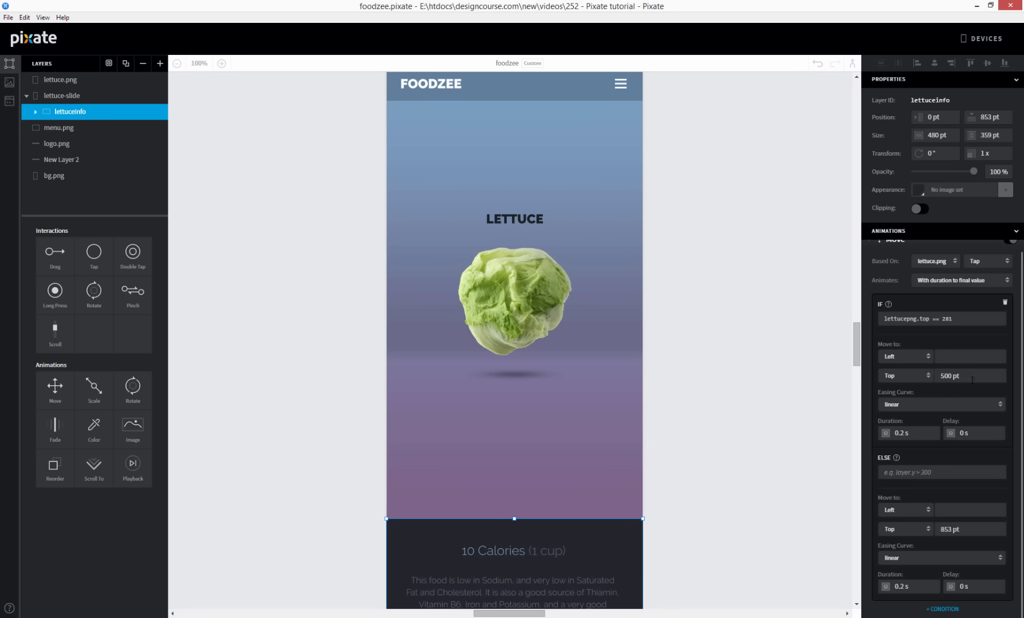
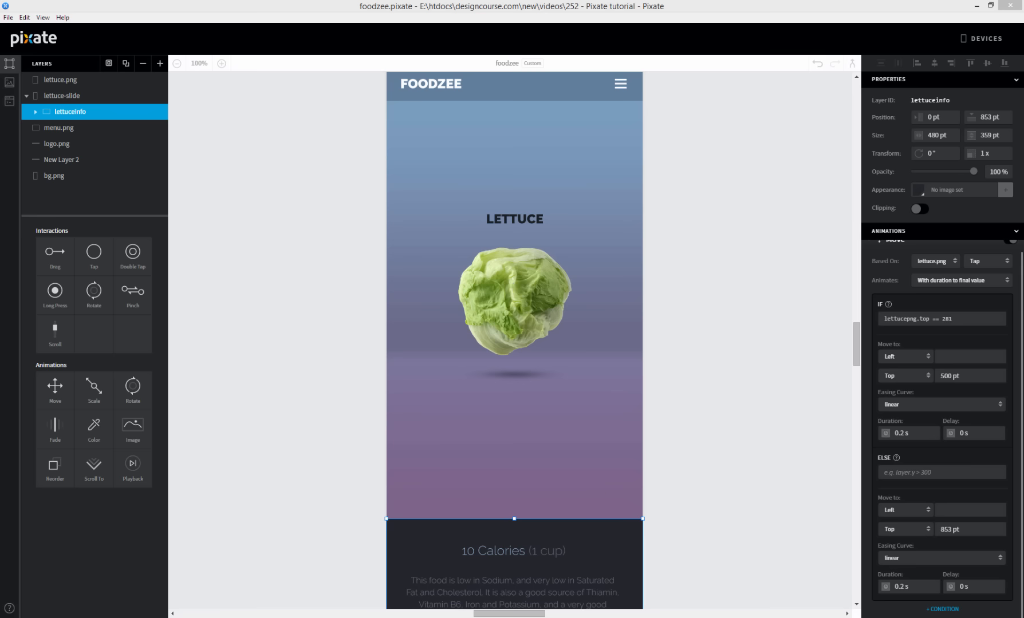
Add a Scale animation to lettuce.png, based on tapping lettuce.png
click(515, 277)
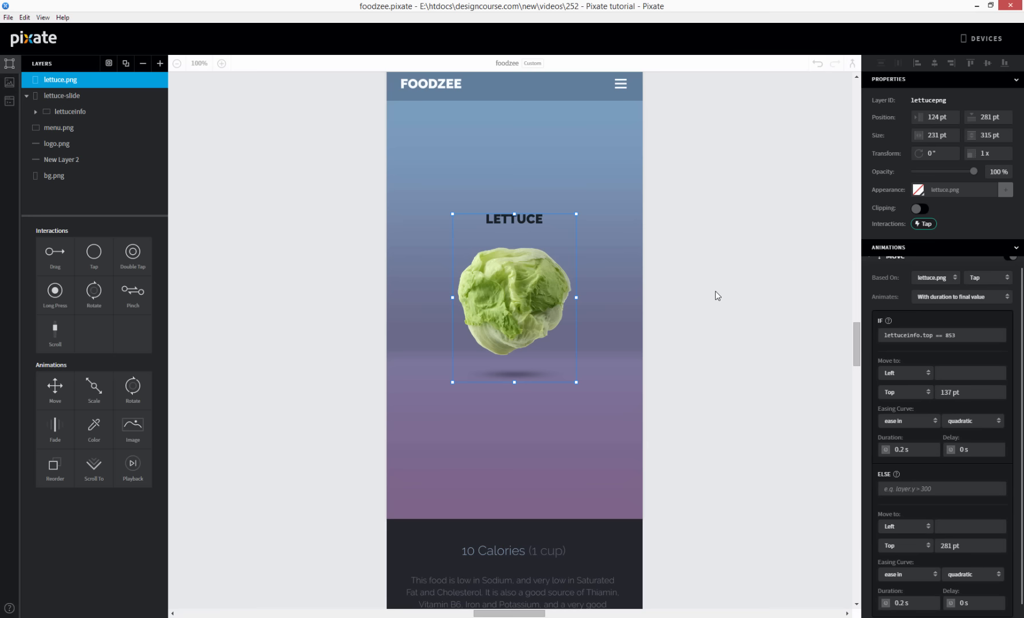
scroll(919, 352, up, 1)
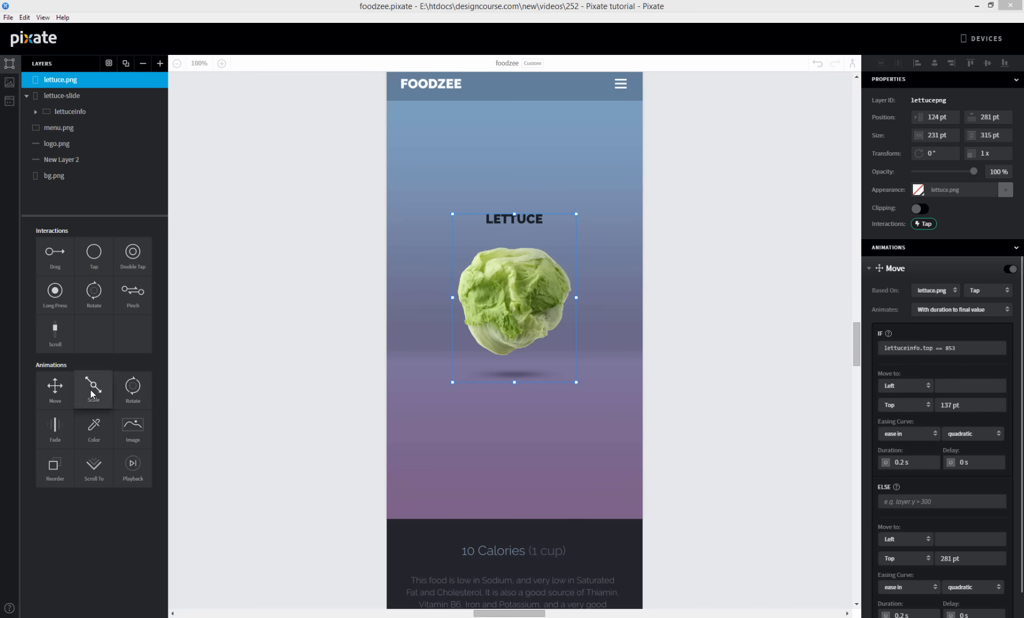
drag(91, 392, 496, 300)
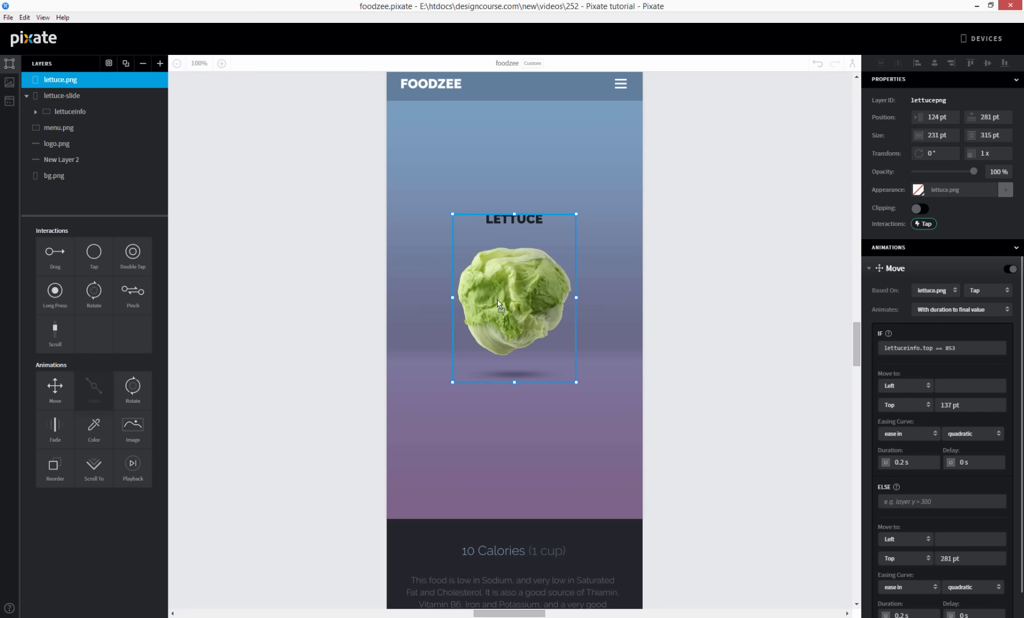
click(867, 266)
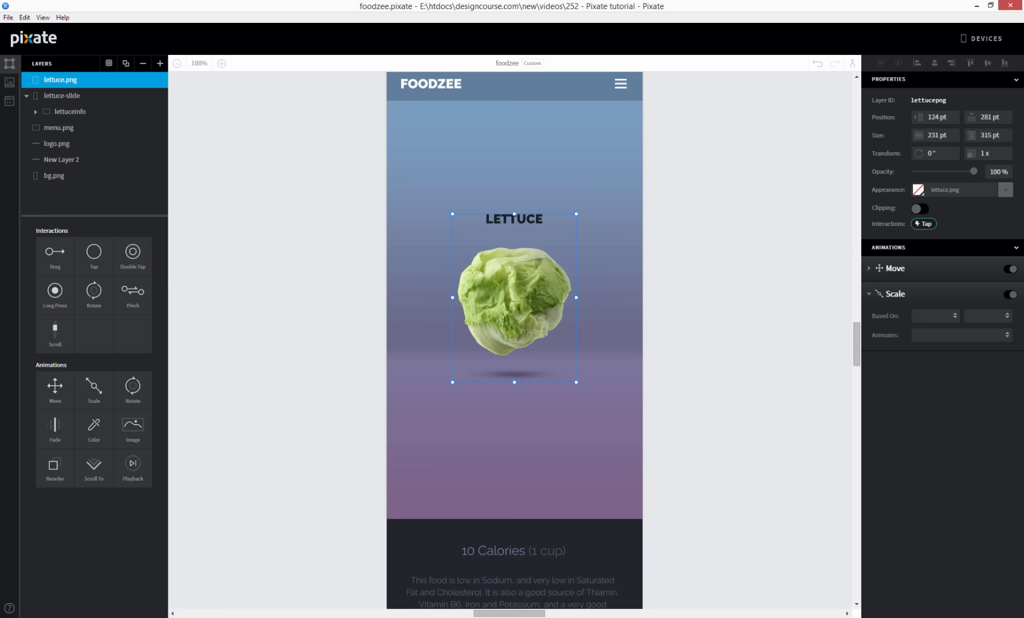
click(941, 316)
click(934, 341)
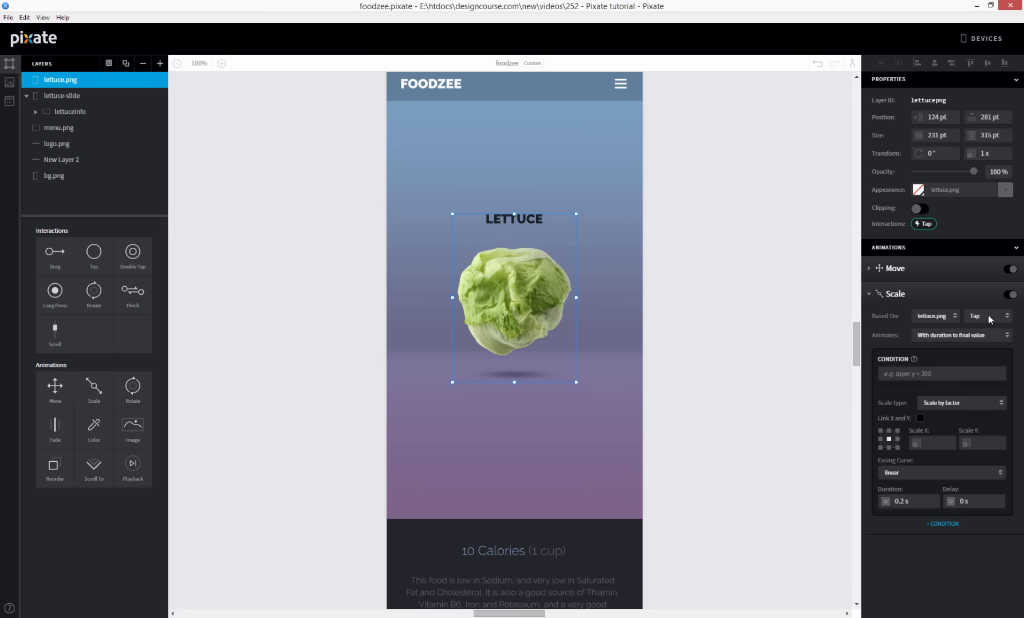
Give the lettuce.png Scale animation the condition lettuceinfo.top == 853 with Scale X and Scale Y at 0.8
click(960, 374)
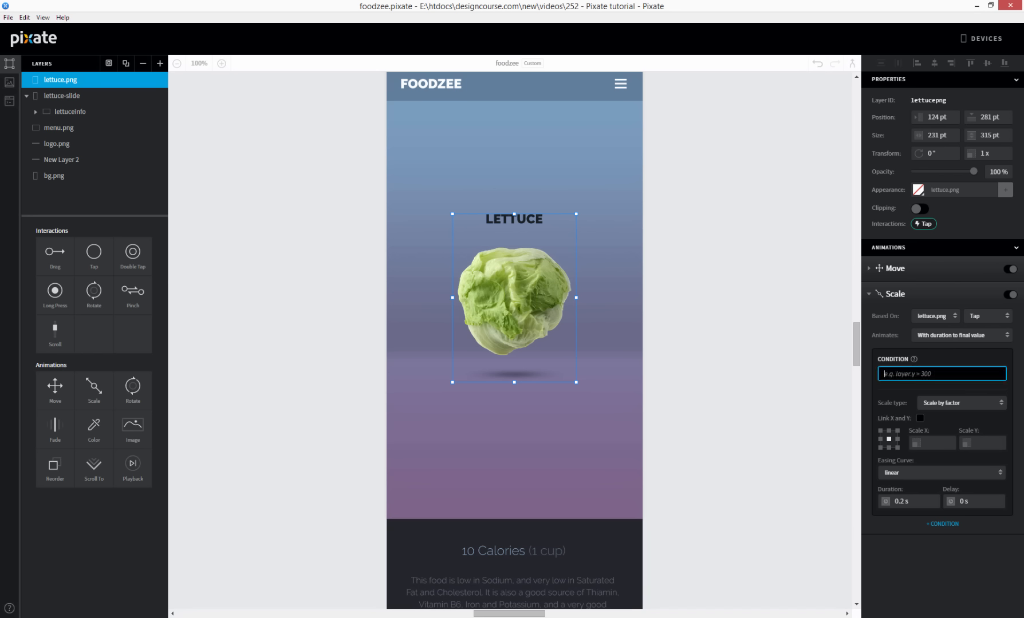
text(lettuceinfo.top == 0)
text(53)
click(933, 442)
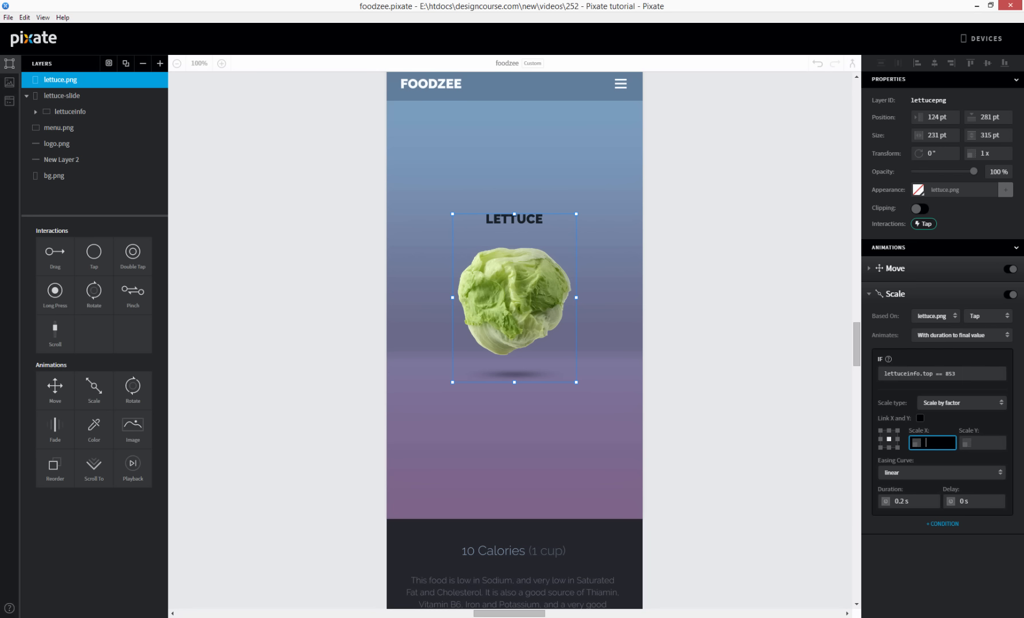
text(.8)
key(Tab)
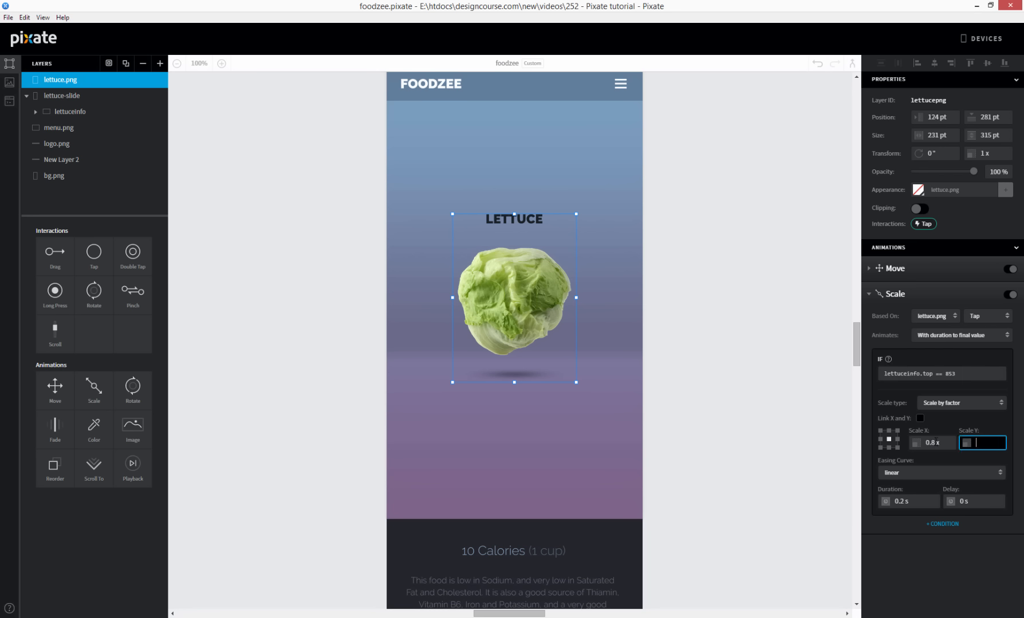
text(.8)
key(Return)
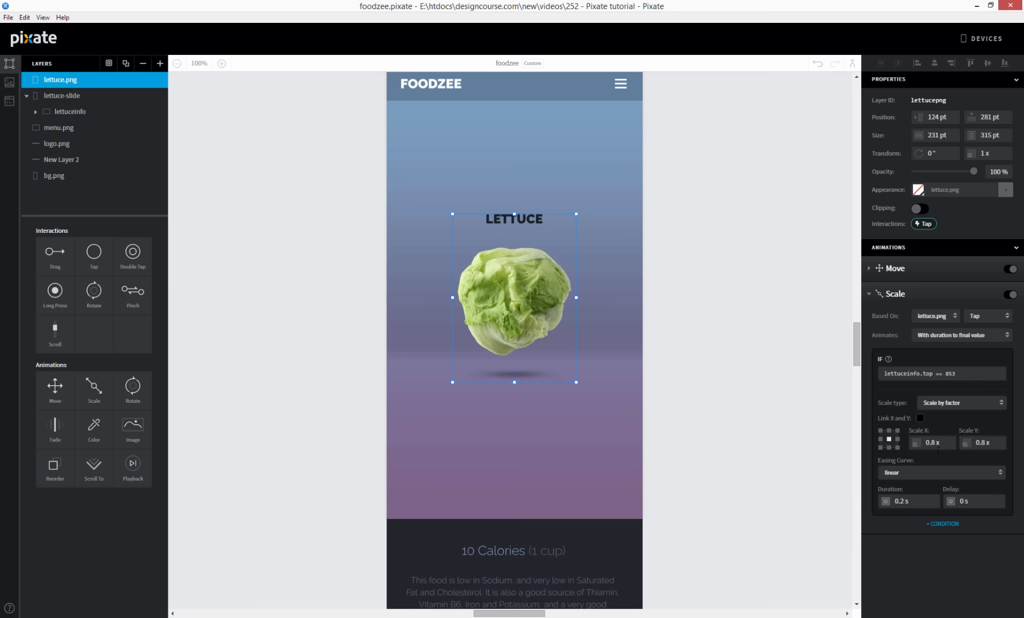
Add an else condition to the lettuce.png Scale animation with Scale X and Scale Y at 1, and deselect the layer
click(949, 525)
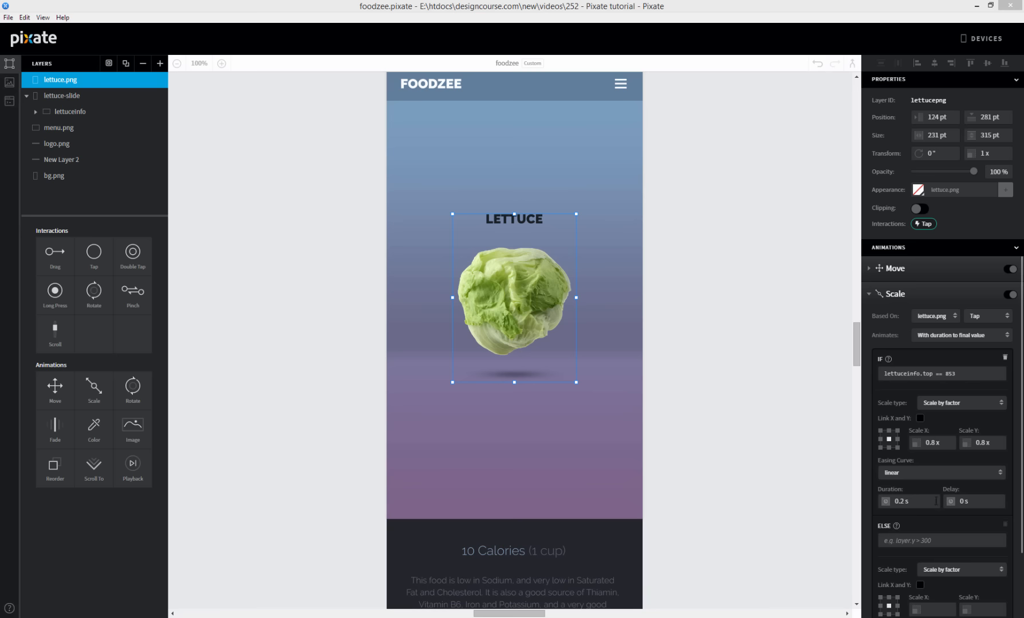
scroll(982, 490, down, 3)
click(932, 528)
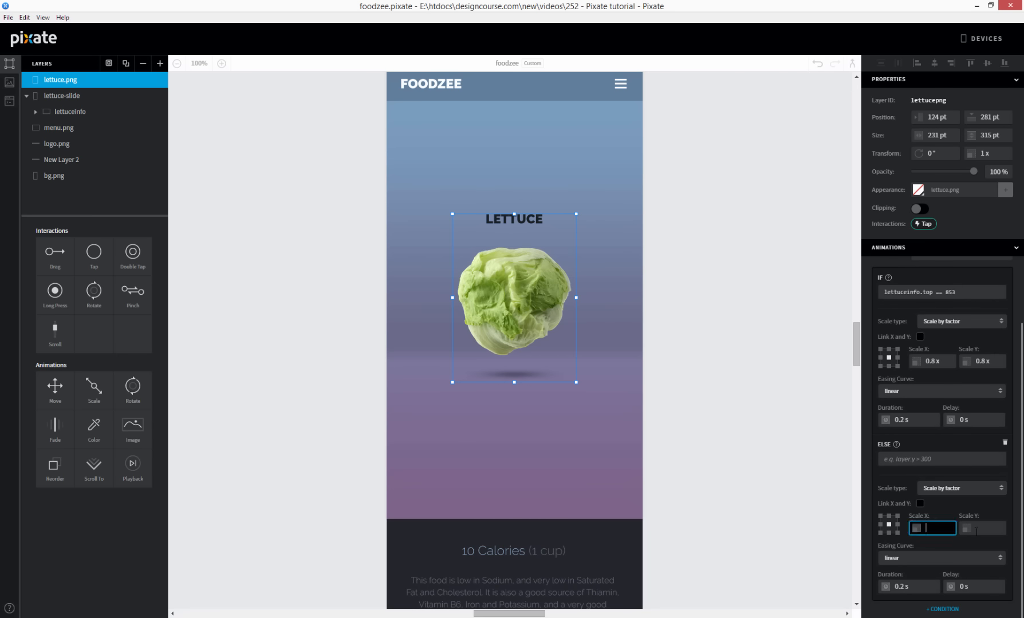
text(1)
key(Tab)
text(1)
click(998, 509)
click(713, 242)
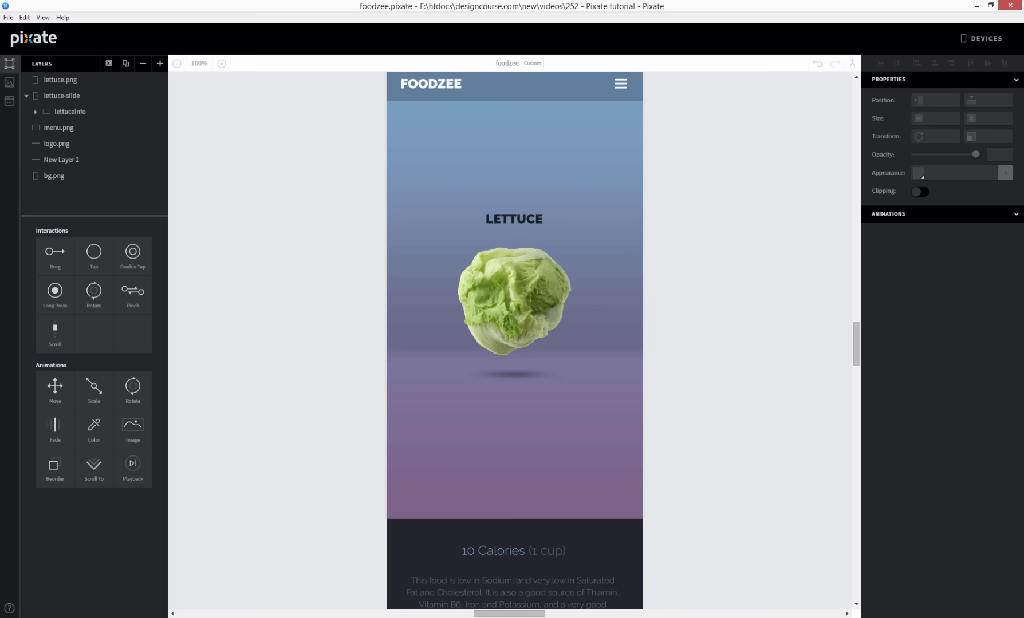
Nest the lettuce.png layer inside lettuce-slide, above lettuceinfo
scroll(514, 343, up, 1)
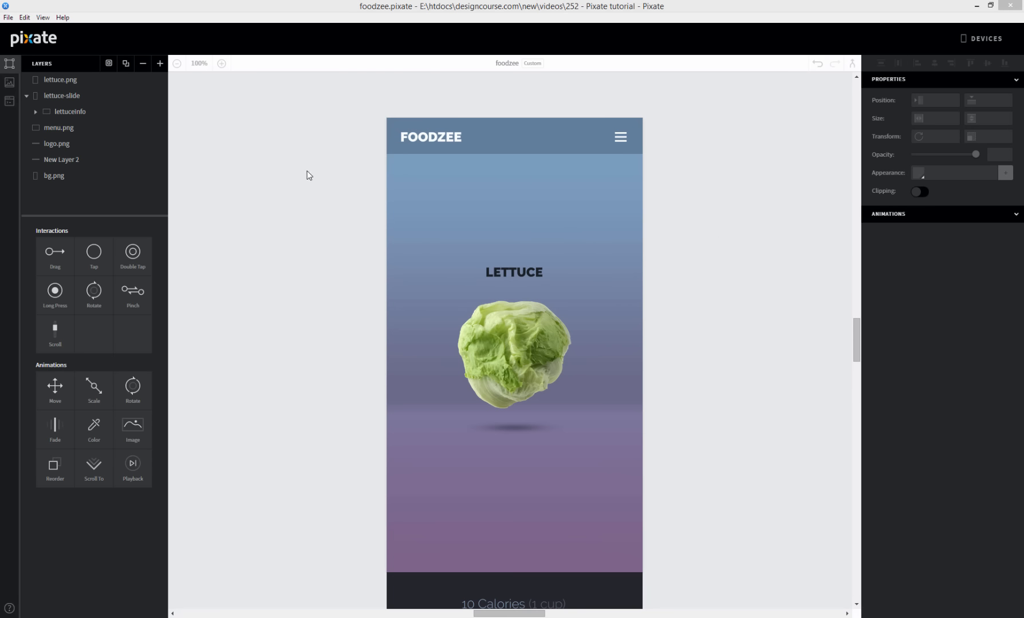
click(409, 160)
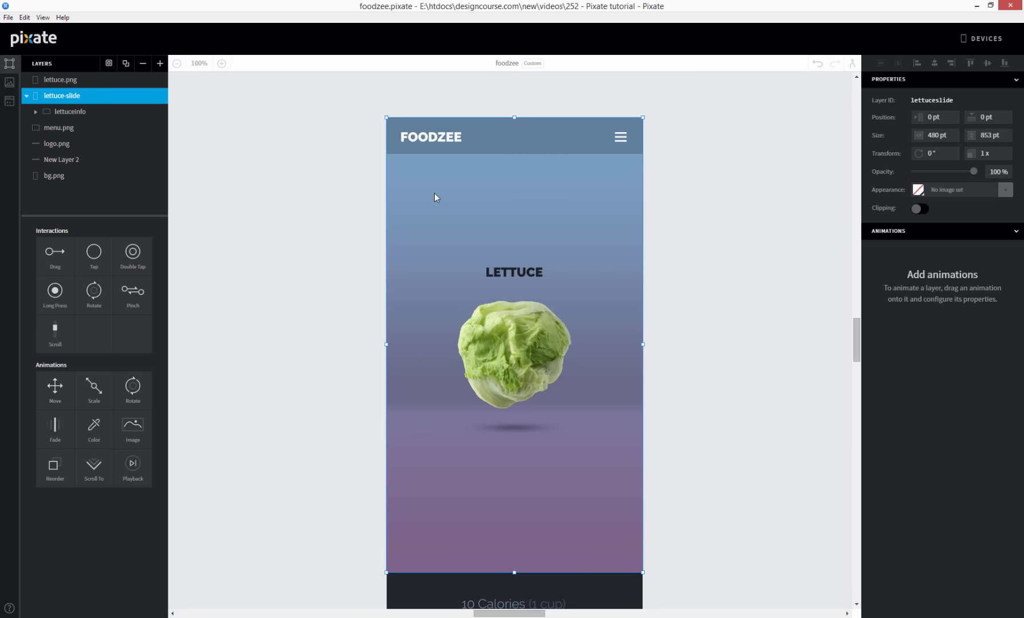
click(60, 177)
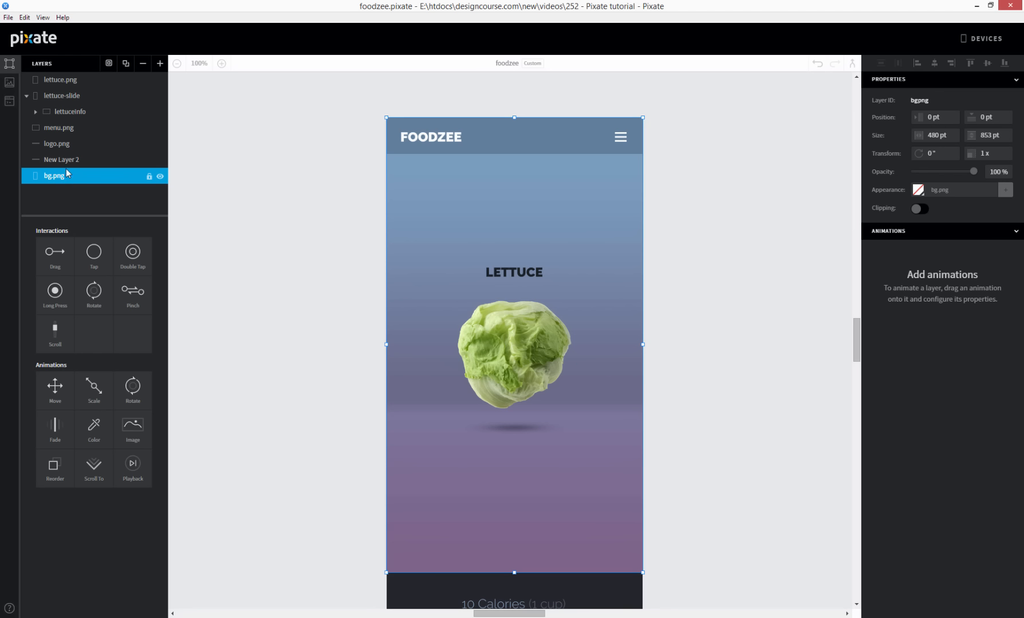
click(70, 111)
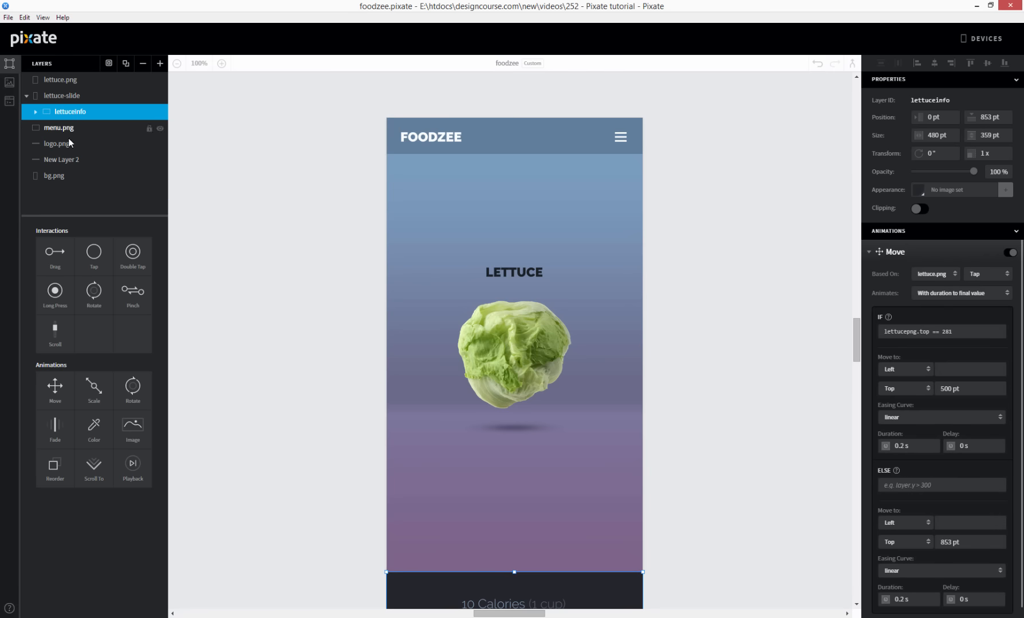
click(67, 80)
drag(59, 80, 64, 119)
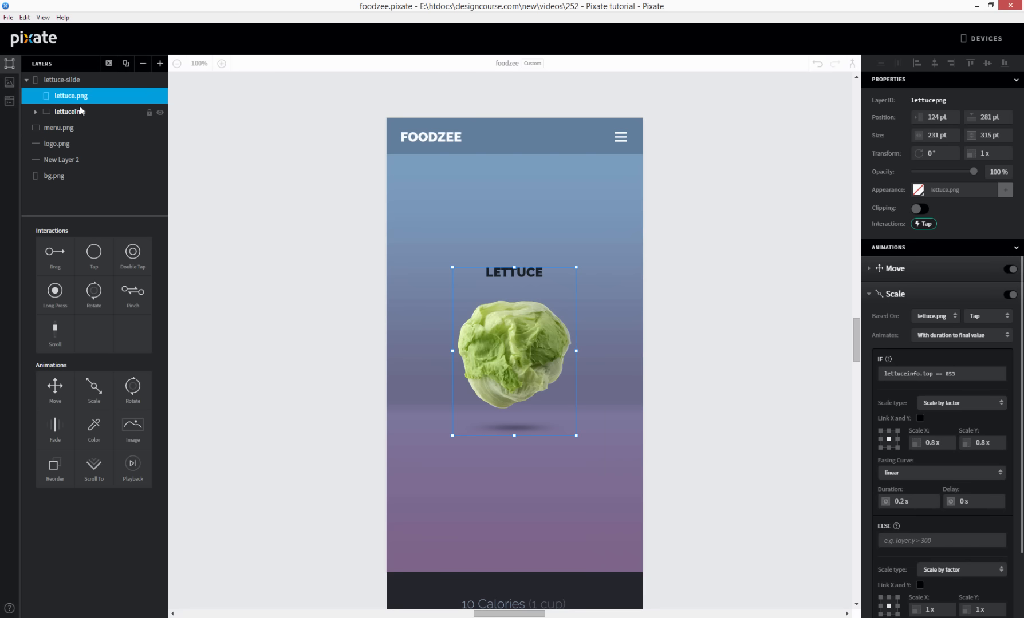
Duplicate the lettuce.png and lettuceinfo layers together and place the copies off-canvas, flush against the right edge of the original slide
shift+click(86, 108)
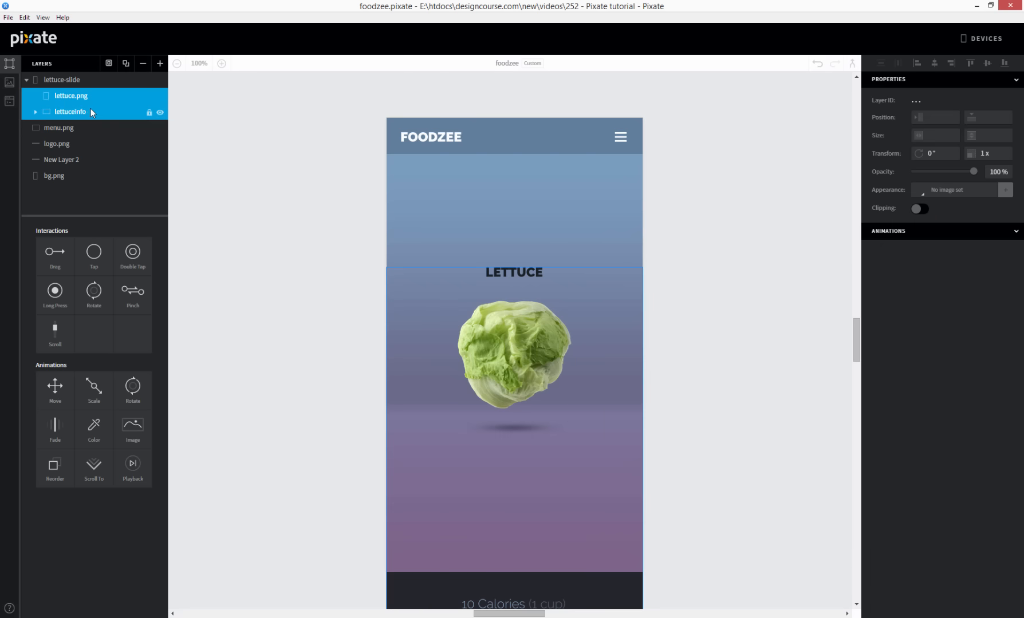
click(124, 63)
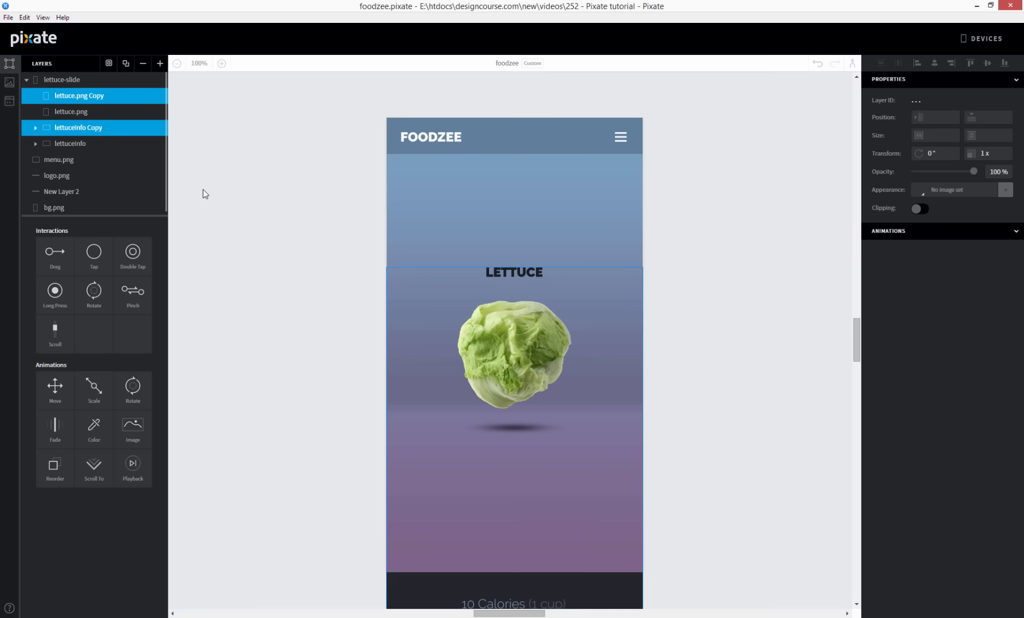
key(Right)
key(Right)
key(Right)
key(Right)
key(Right)
key(Right)
key(Right)
key(Right)
key(Right)
key(Right)
key(Right)
key(Right)
key(Right)
key(Right)
key(Right)
key(Right)
key(Right)
key(Right)
key(Right)
key(Right)
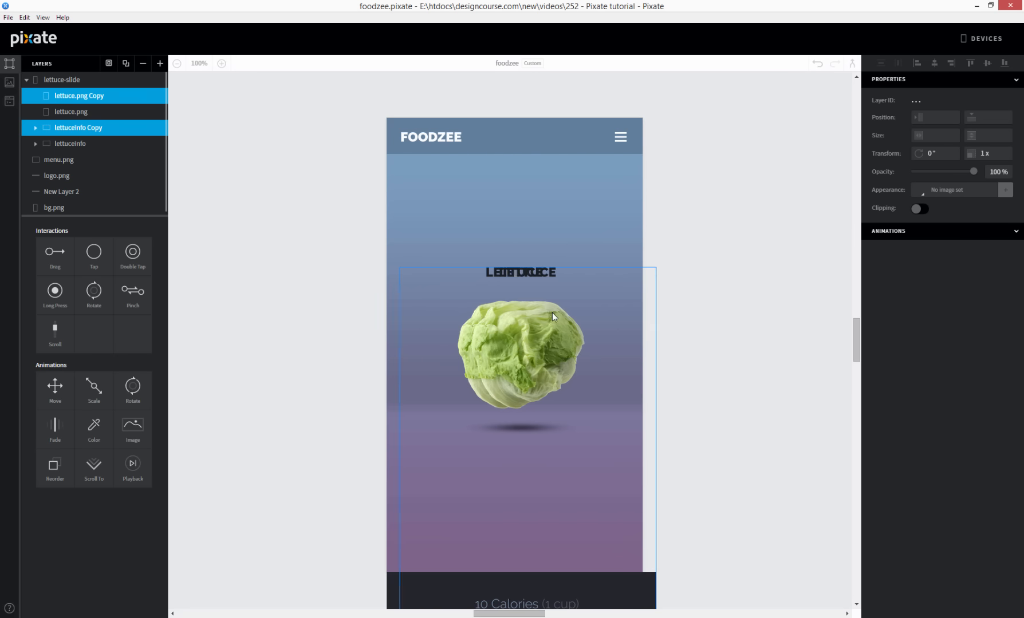
drag(565, 333, 800, 328)
key(Right)
key(Right)
key(Right)
key(Right)
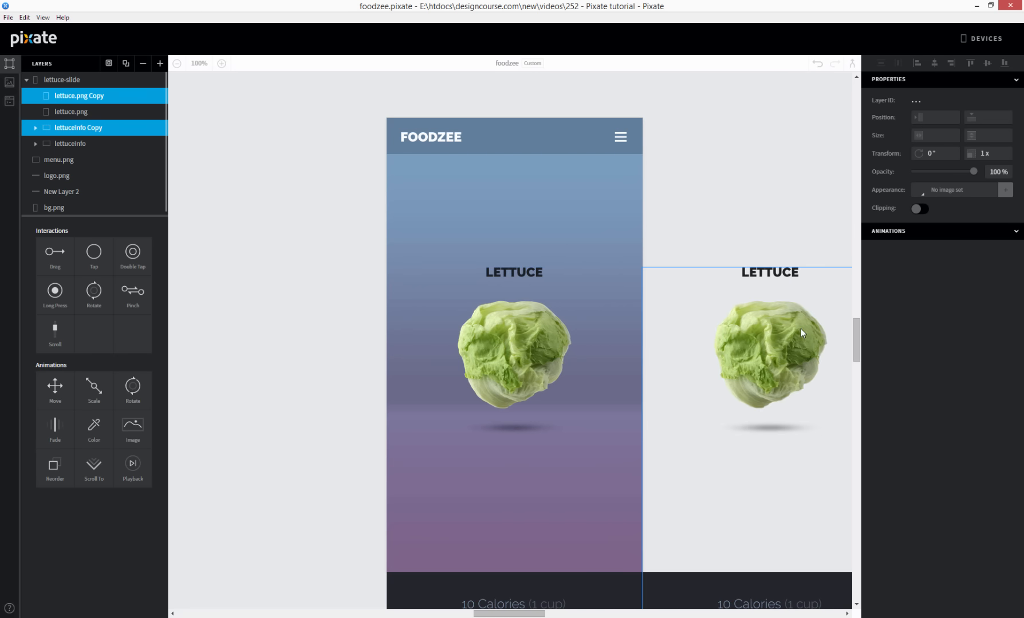
Duplicate the bg.png layer, place the copy at left position 480 pt, flush against the original background, and deselect it
click(65, 208)
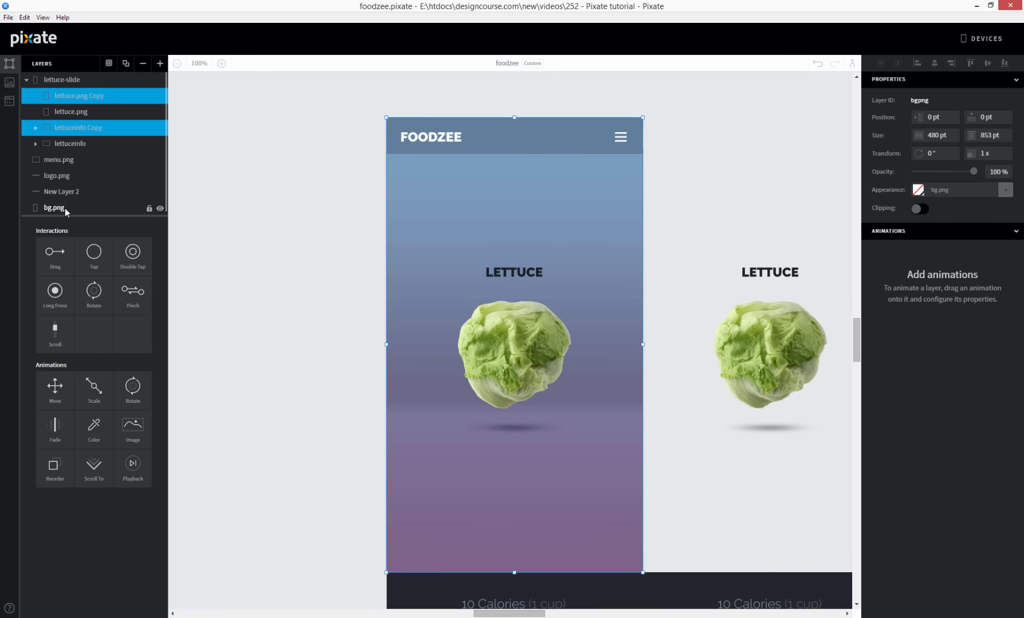
click(126, 63)
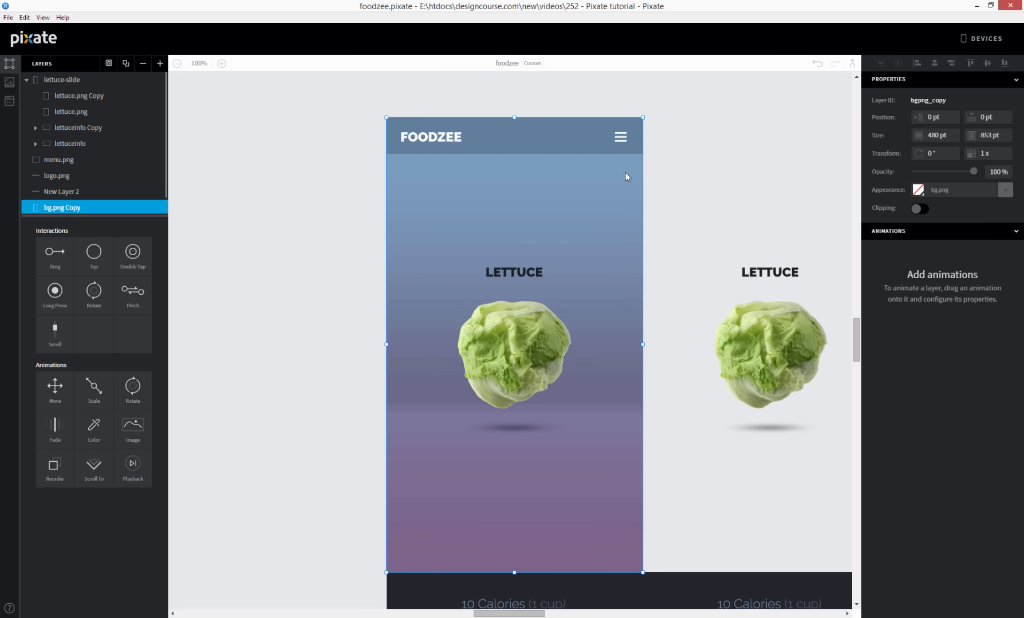
drag(625, 173, 646, 170)
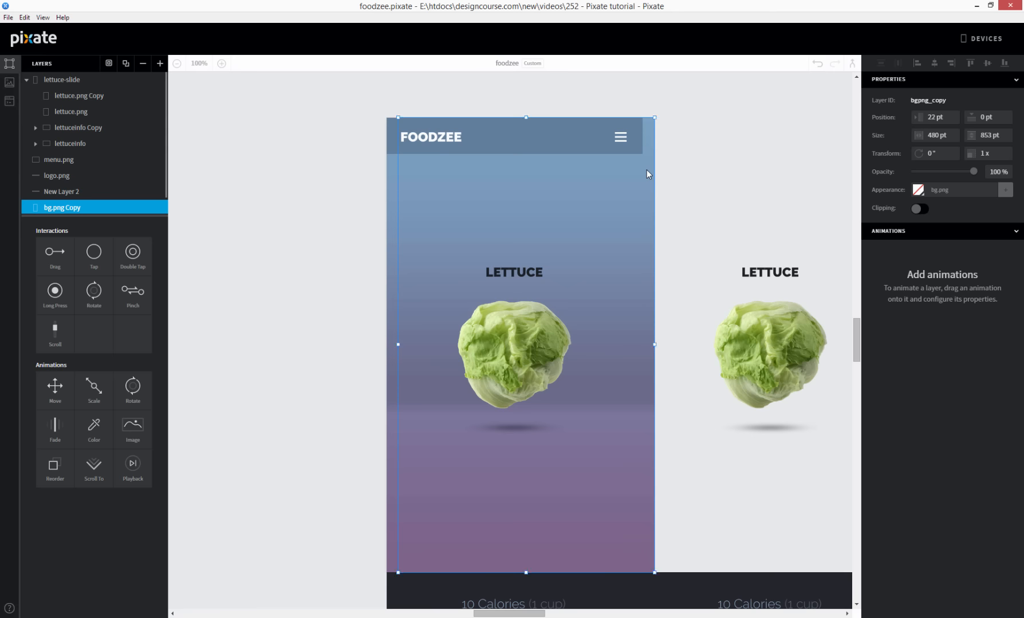
scroll(731, 372, right, 5)
scroll(731, 372, down, 1)
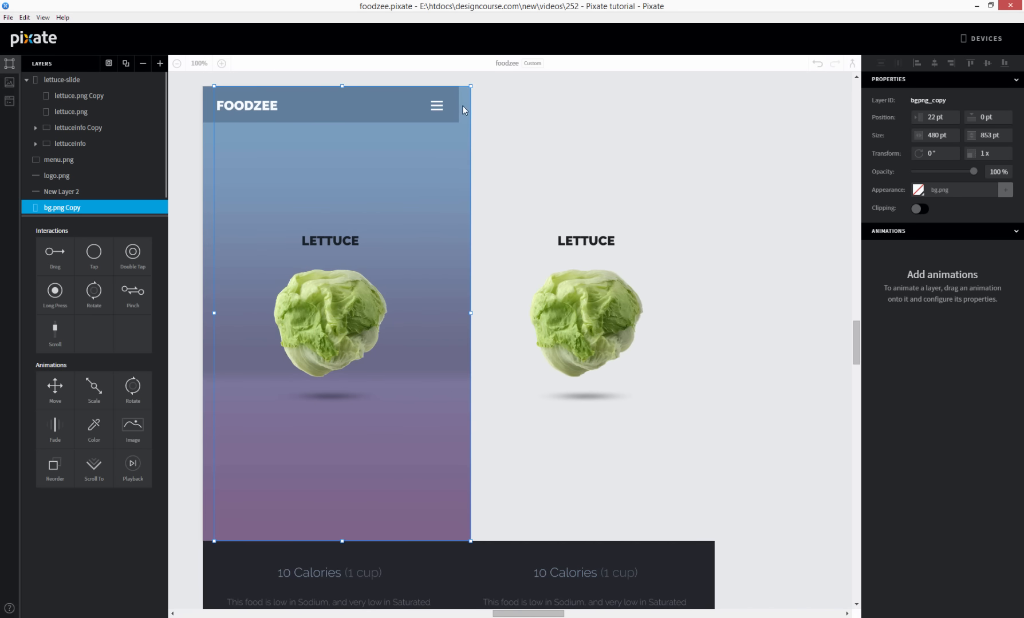
drag(462, 105, 705, 114)
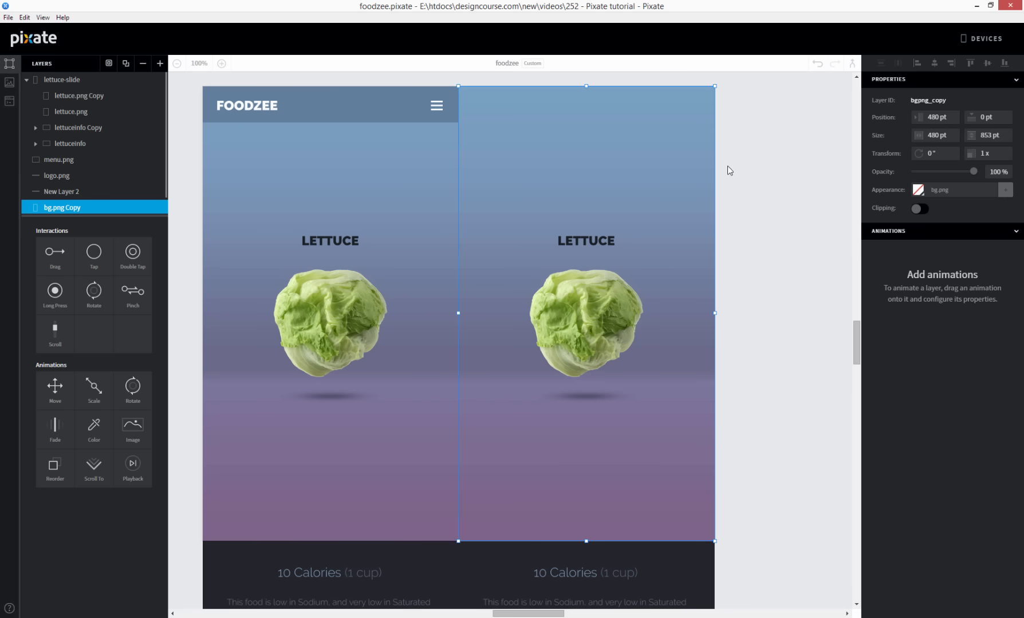
click(761, 204)
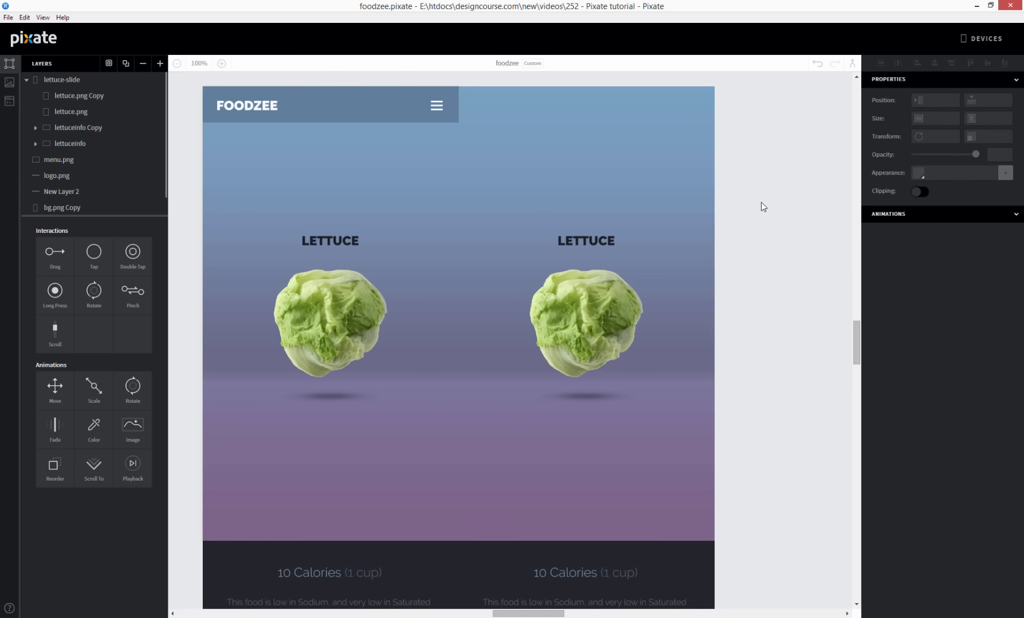
Delete the lettuce.png copy from the second slide
click(609, 297)
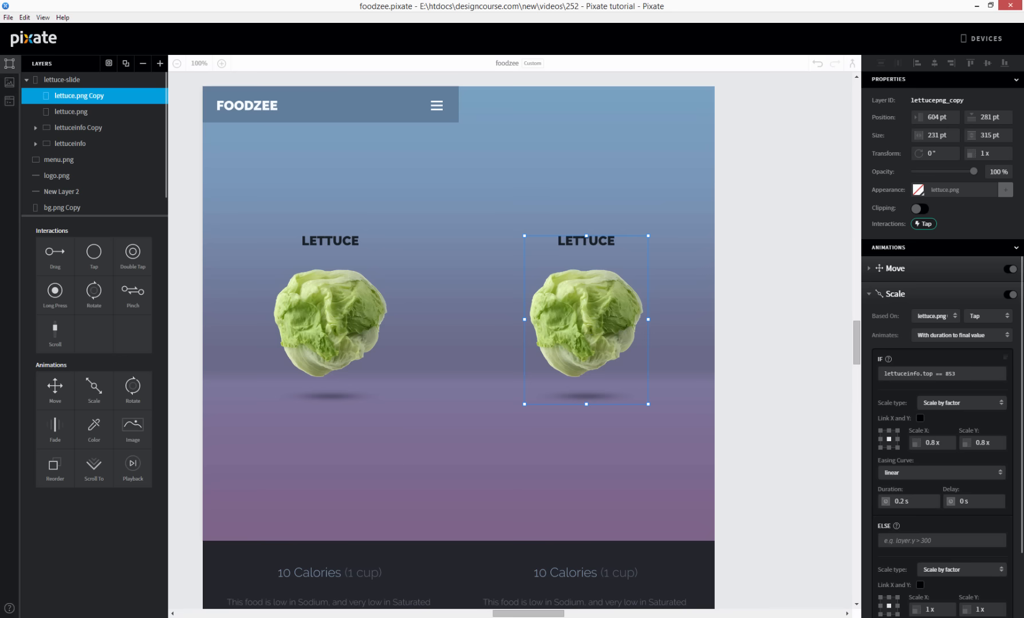
click(578, 289)
key(Delete)
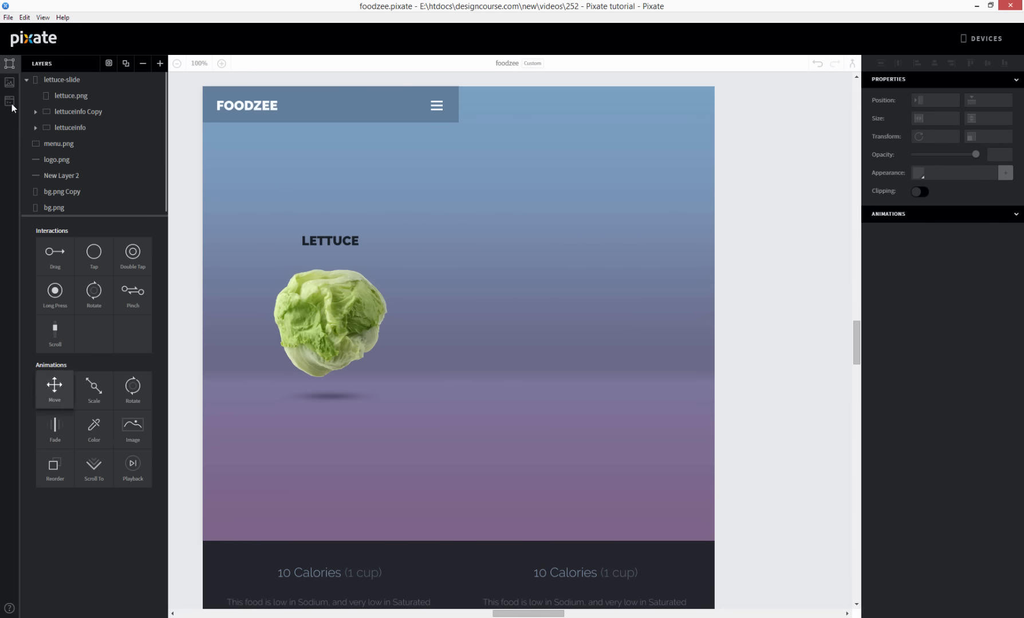
Add the strawberry.png asset to the second slide at about 617 pt left and set its top position to 281 pt
click(9, 82)
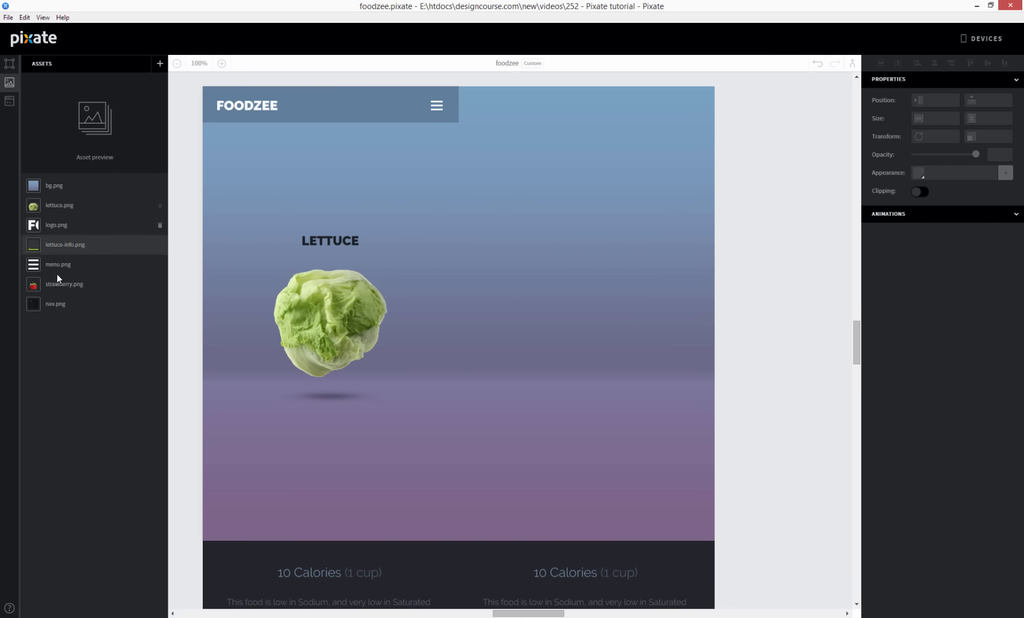
drag(60, 283, 600, 315)
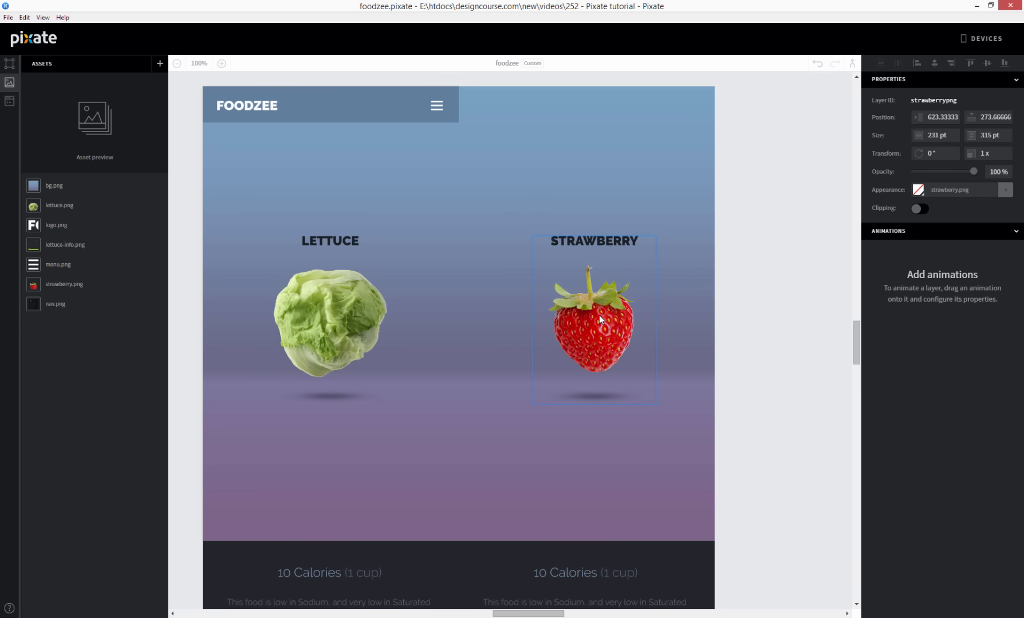
click(995, 117)
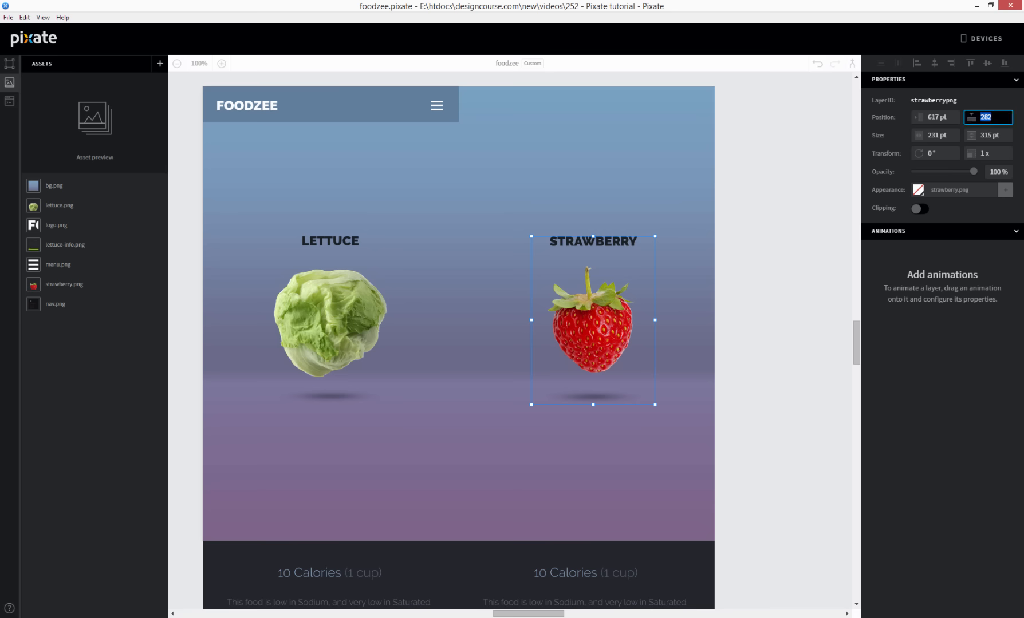
drag(988, 117, 993, 118)
text(1)
key(Return)
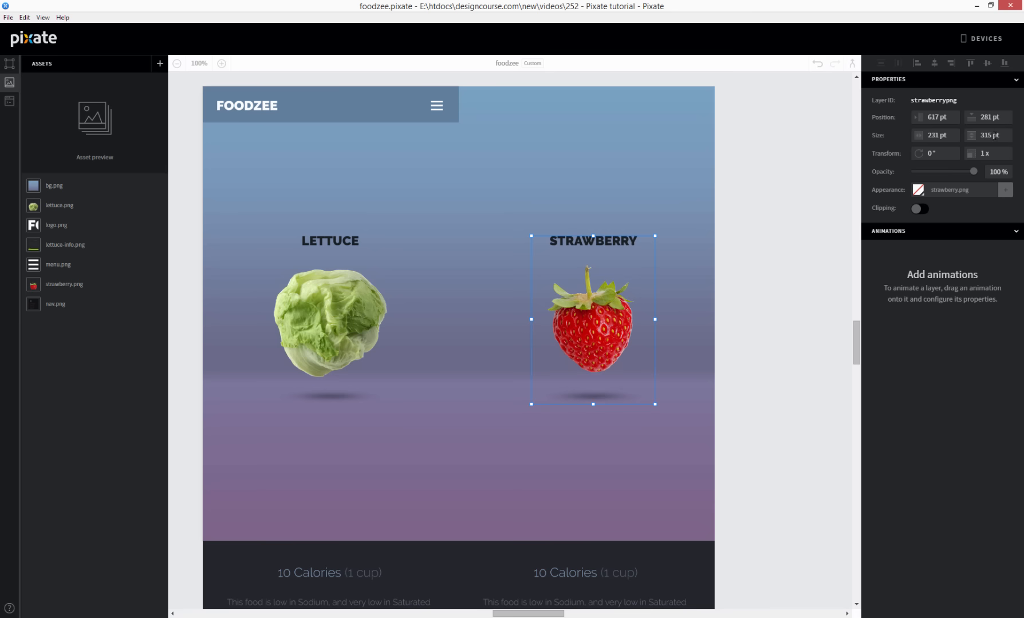
Set the strawberry.png layer's height to 319 pt
click(993, 136)
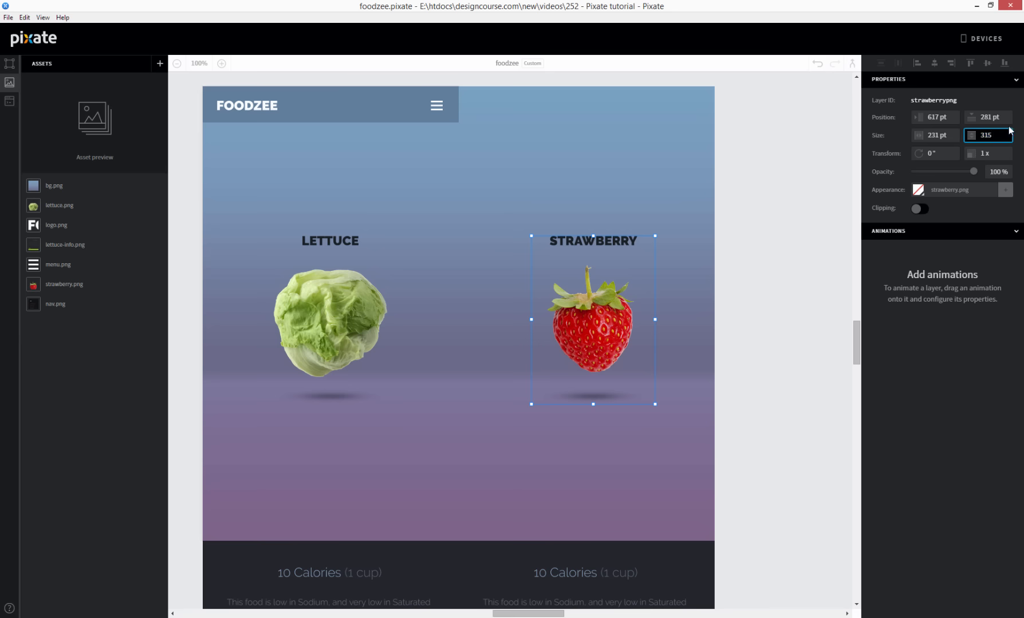
key(BackSpace)
text(9)
key(Return)
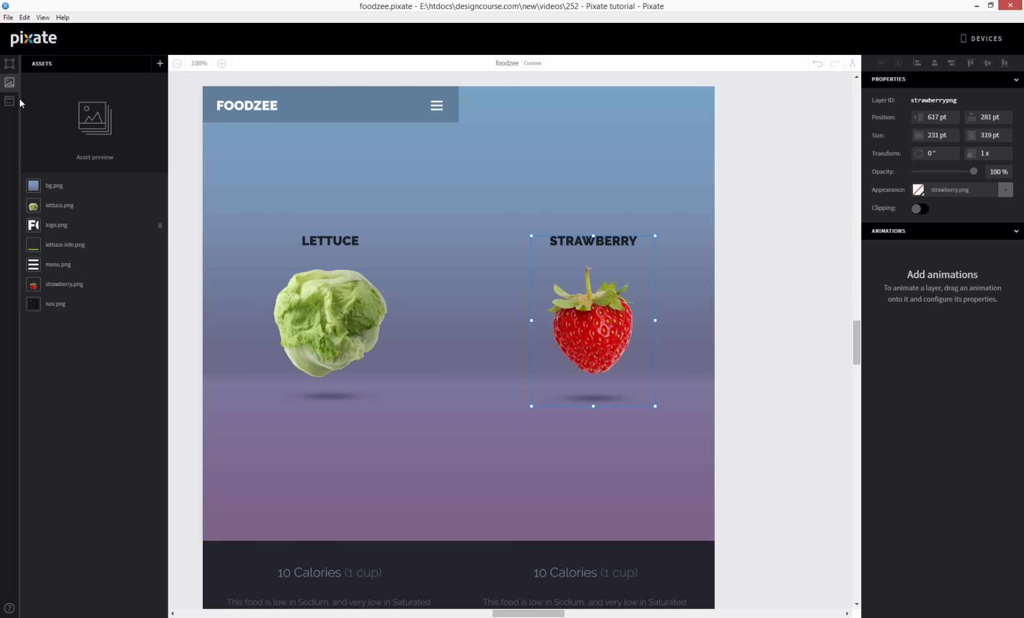
Give the strawberry.png layer a Tap interaction plus Move and Scale animations
click(10, 64)
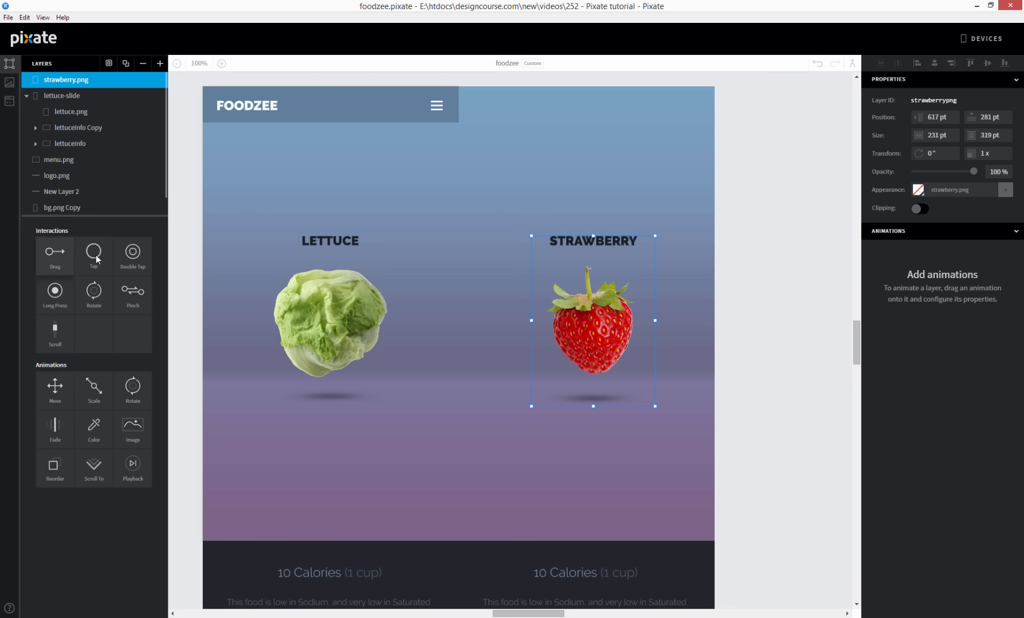
drag(96, 258, 926, 259)
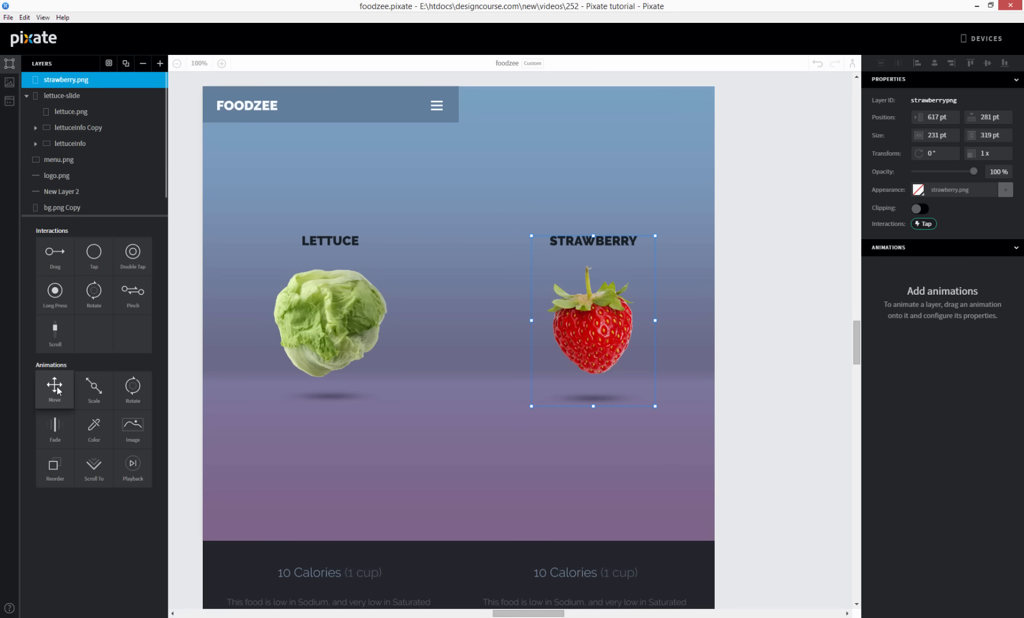
drag(58, 391, 919, 301)
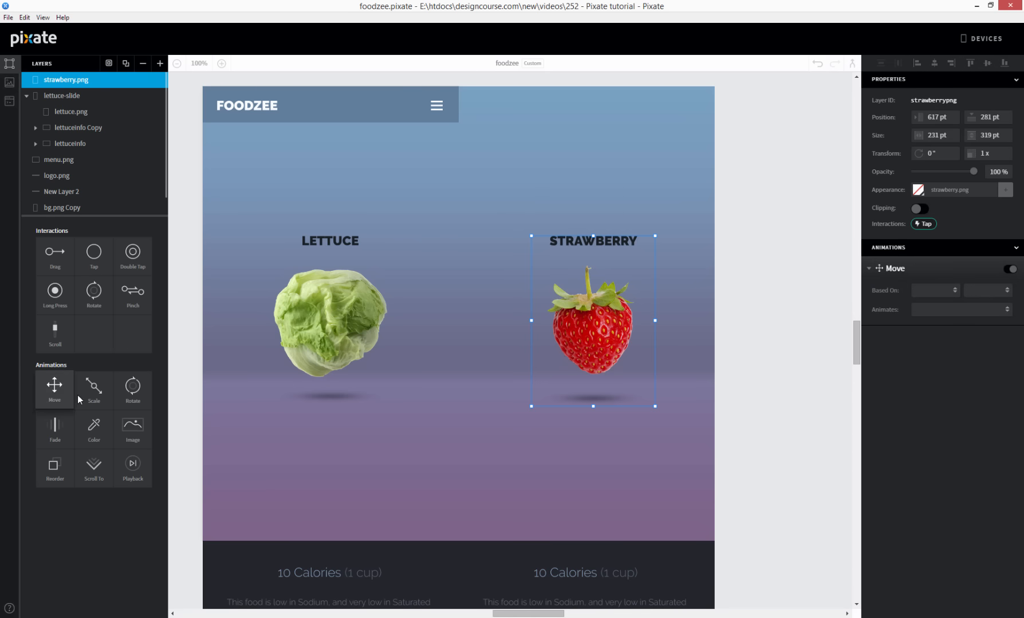
drag(92, 390, 941, 366)
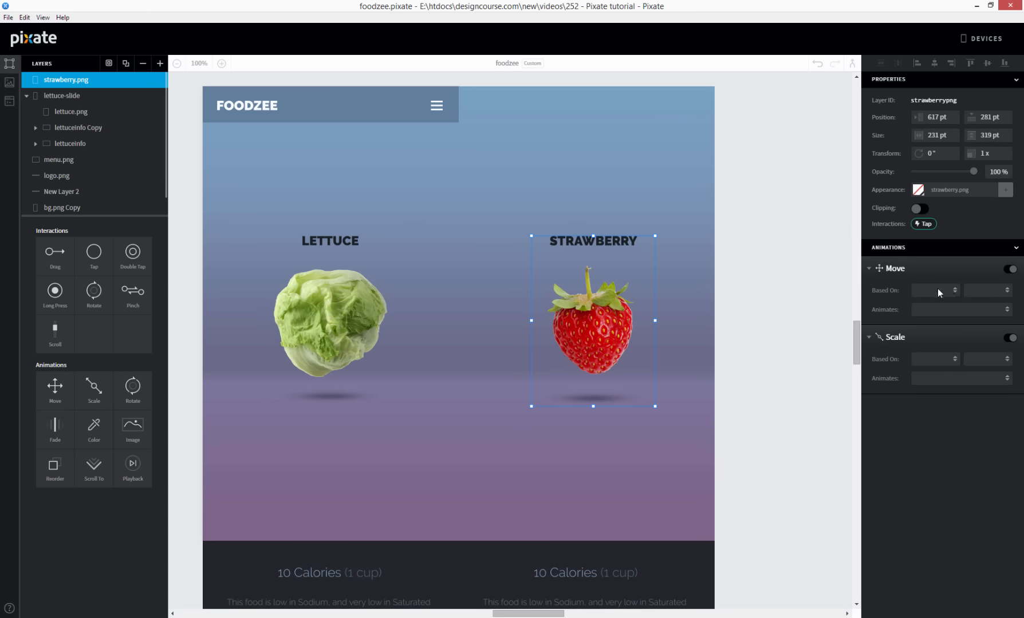
Base the strawberry Move animation on tapping strawberry.png, with the condition lettuceinfo_copy.top == 853
click(940, 289)
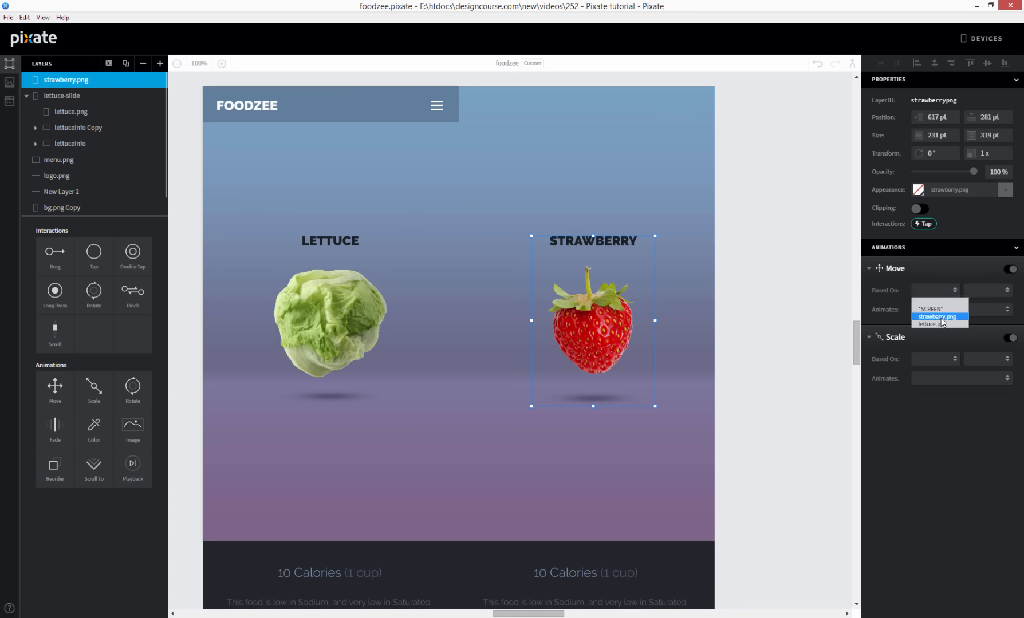
click(941, 317)
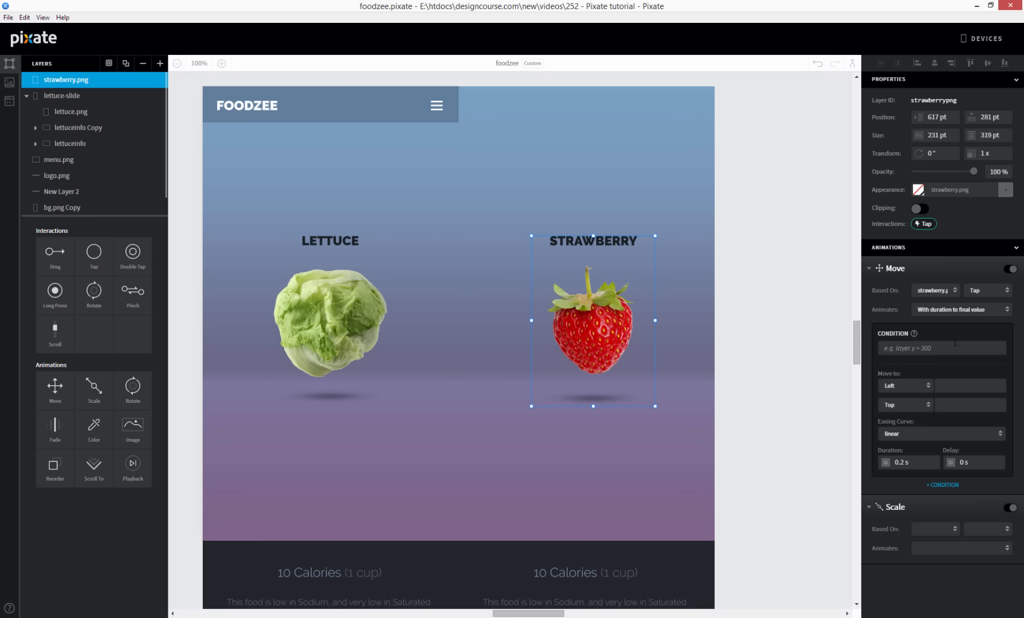
click(954, 344)
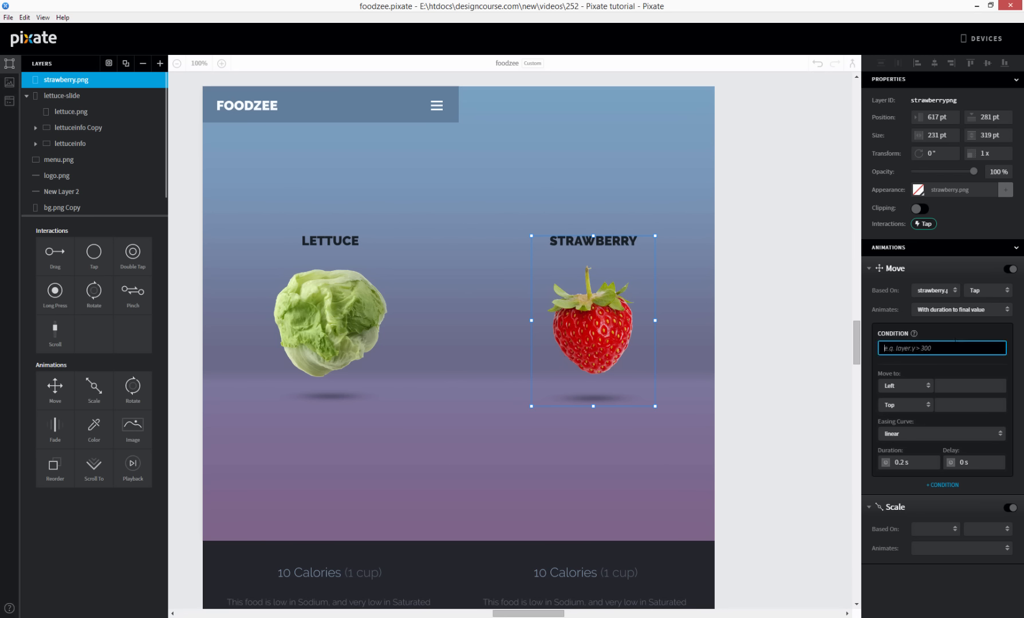
text(lettuceinfo_copy.top == 853)
click(906, 482)
Set the top destination of the strawberry Move animation's if condition to 137 pt
click(969, 406)
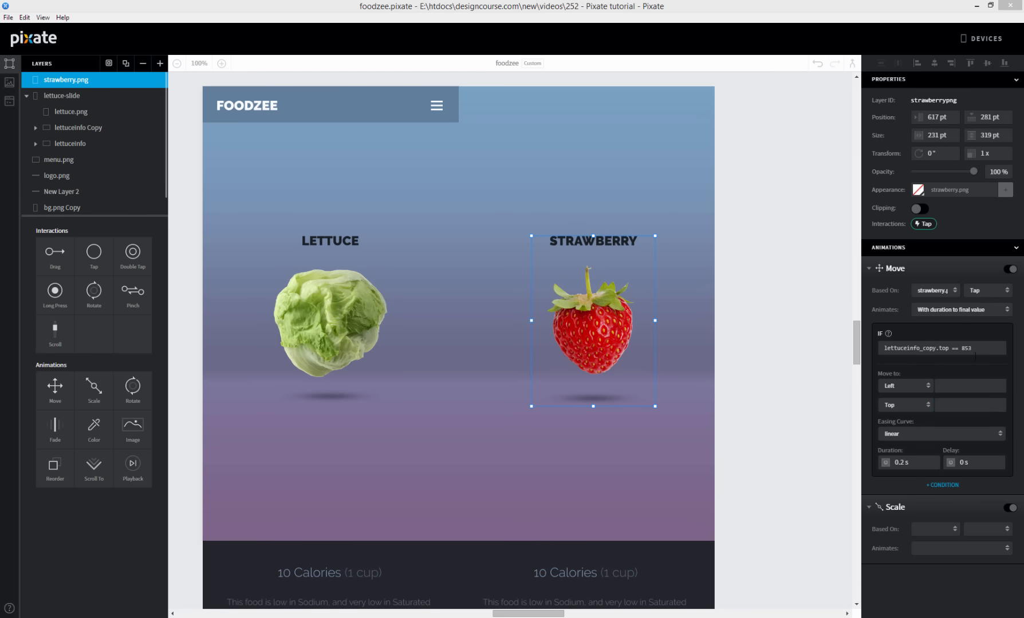
click(985, 402)
click(981, 404)
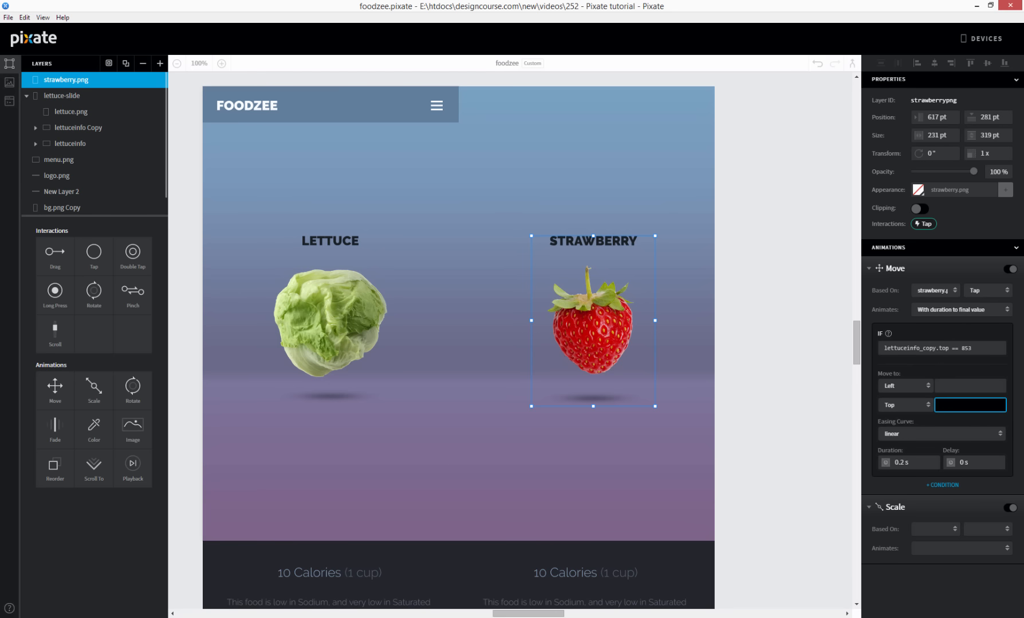
text(137)
key(Return)
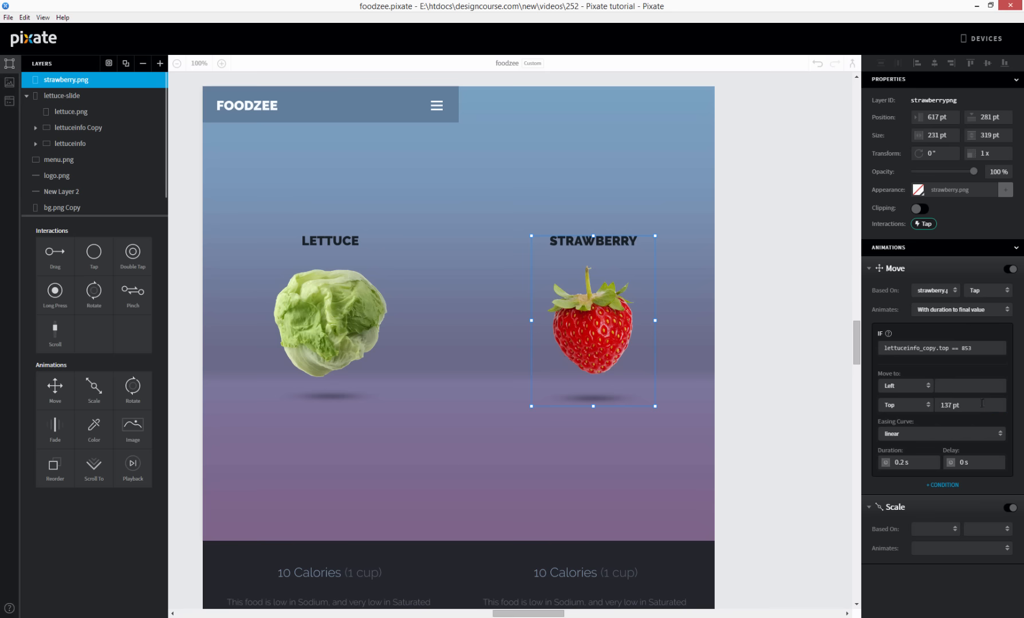
Add an else condition to the strawberry Move animation with a top destination of 281 pt
click(949, 485)
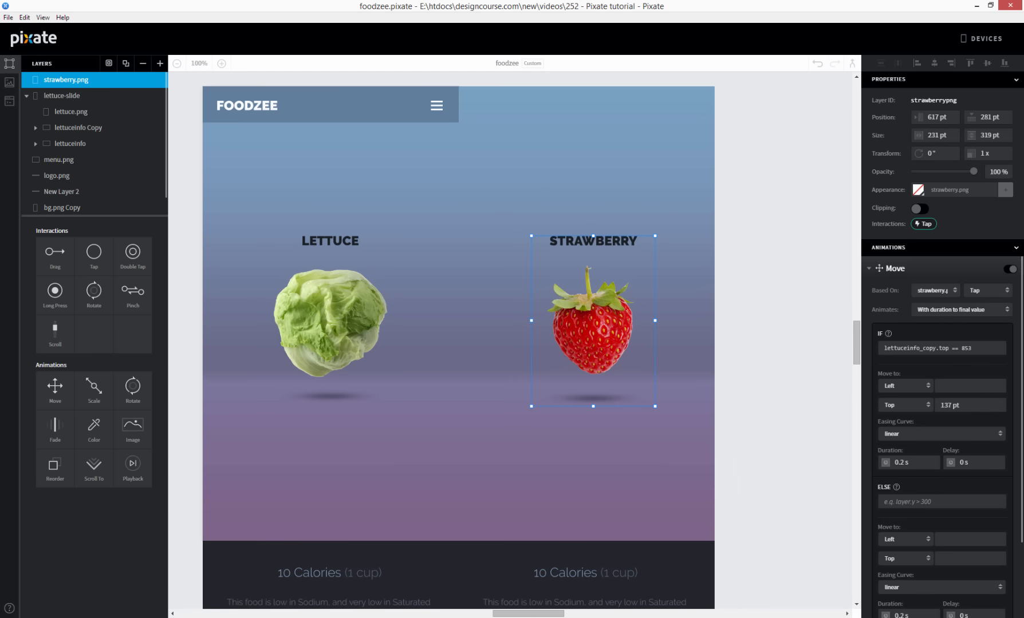
click(954, 559)
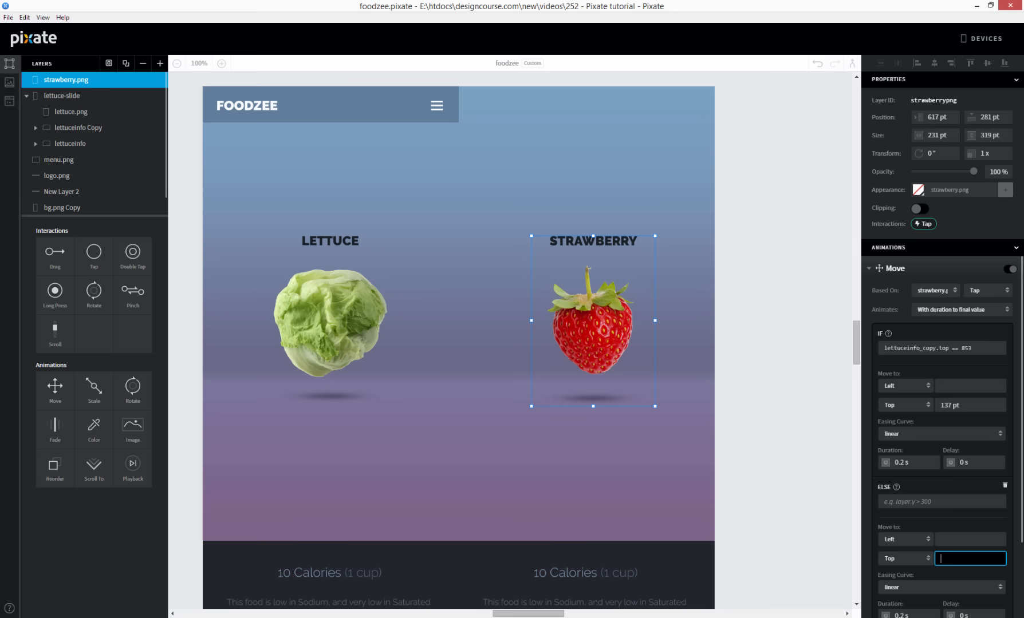
text(281)
key(Return)
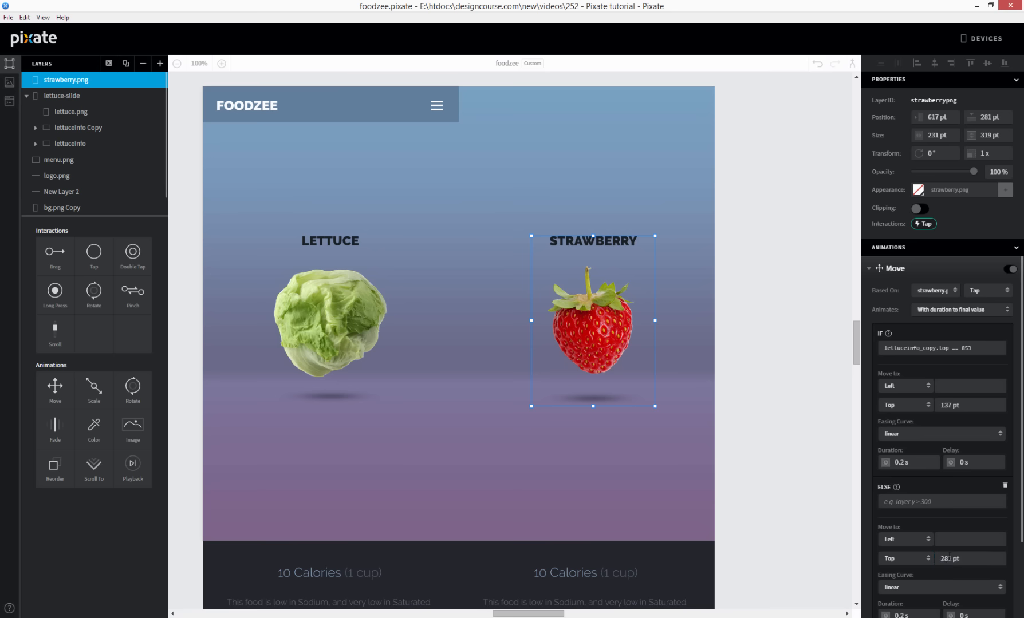
Base the strawberry Scale animation on tapping strawberry.png, with Scale X and Scale Y at 0.8 and the condition lettuceinfo_copy == 853
scroll(964, 504, down, 2)
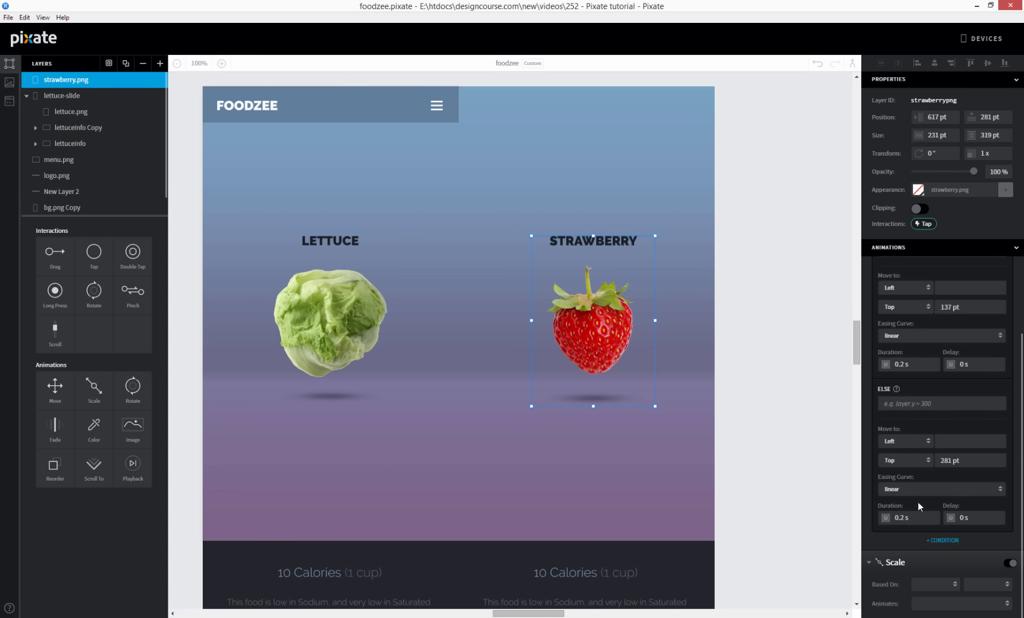
click(936, 584)
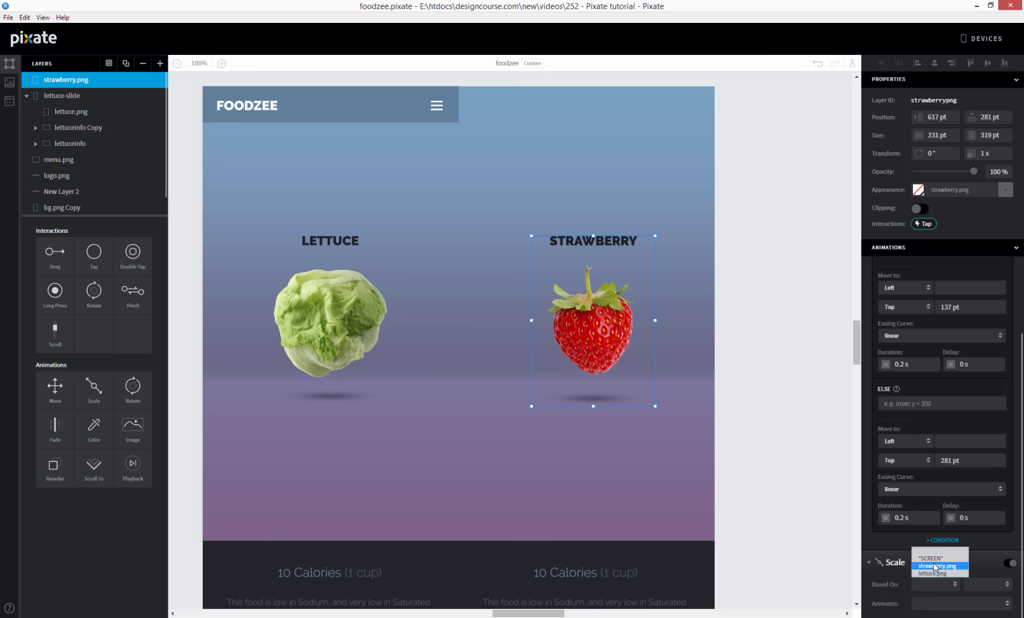
click(936, 566)
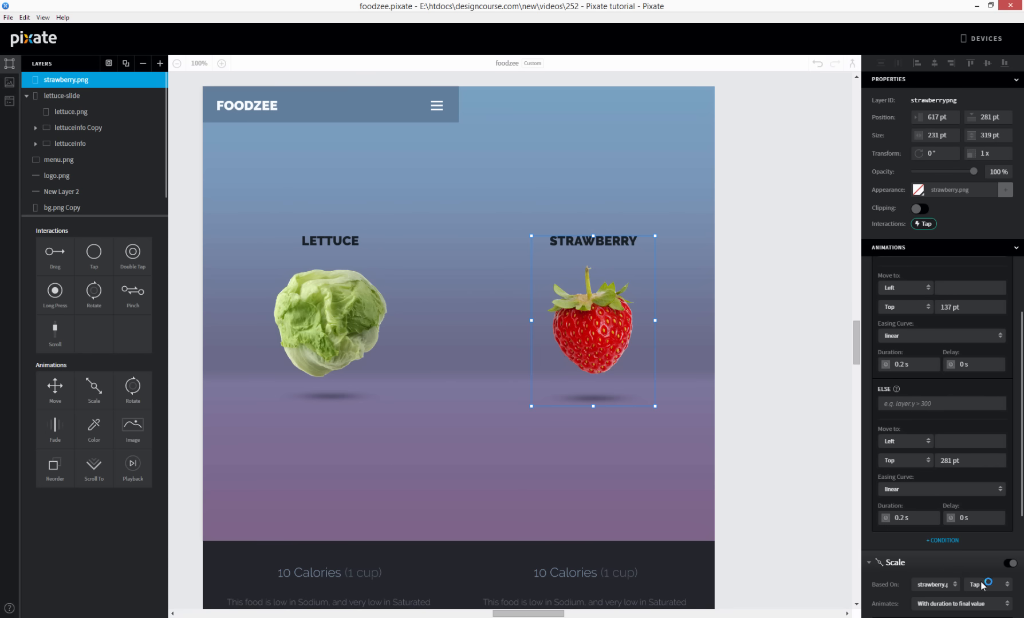
scroll(973, 581, down, 3)
click(930, 529)
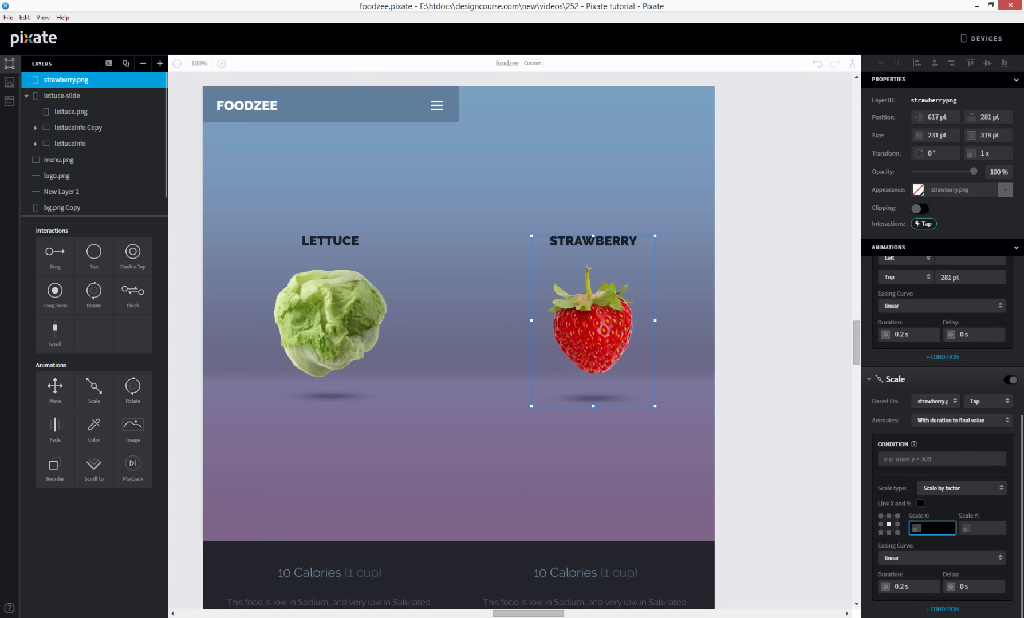
text(.8)
click(983, 527)
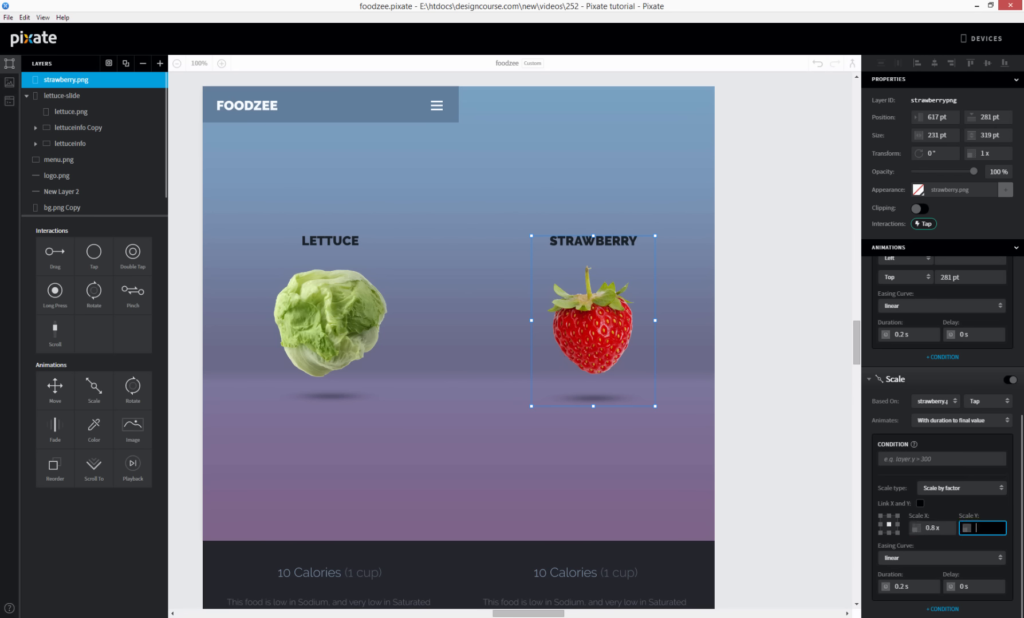
text(.8)
click(959, 457)
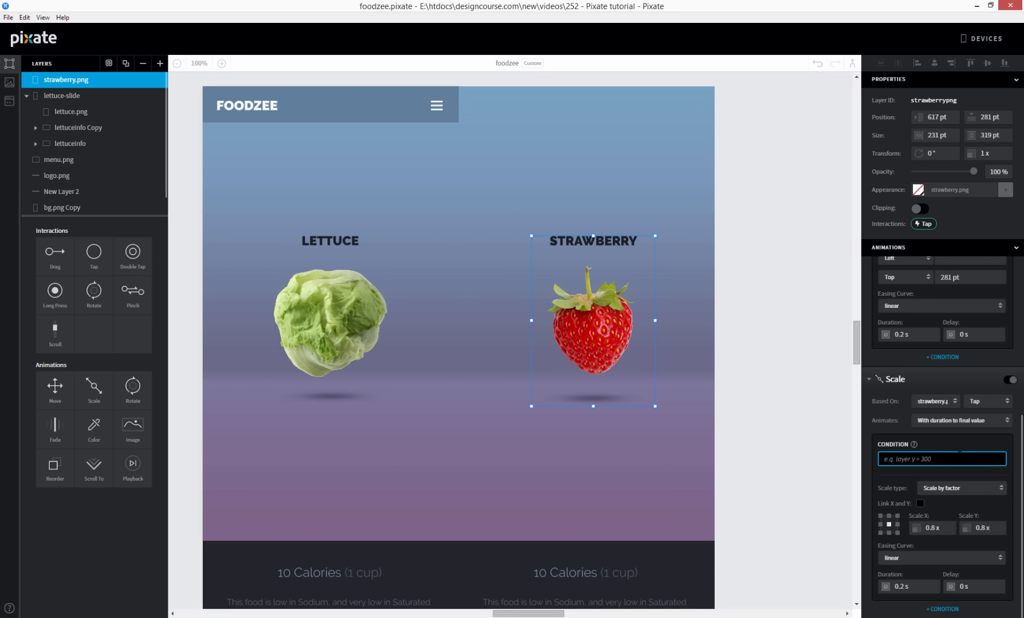
text(lettuceinfo_copy == 853)
Add an else condition to the strawberry Scale animation with Scale X and Scale Y at 1
click(942, 610)
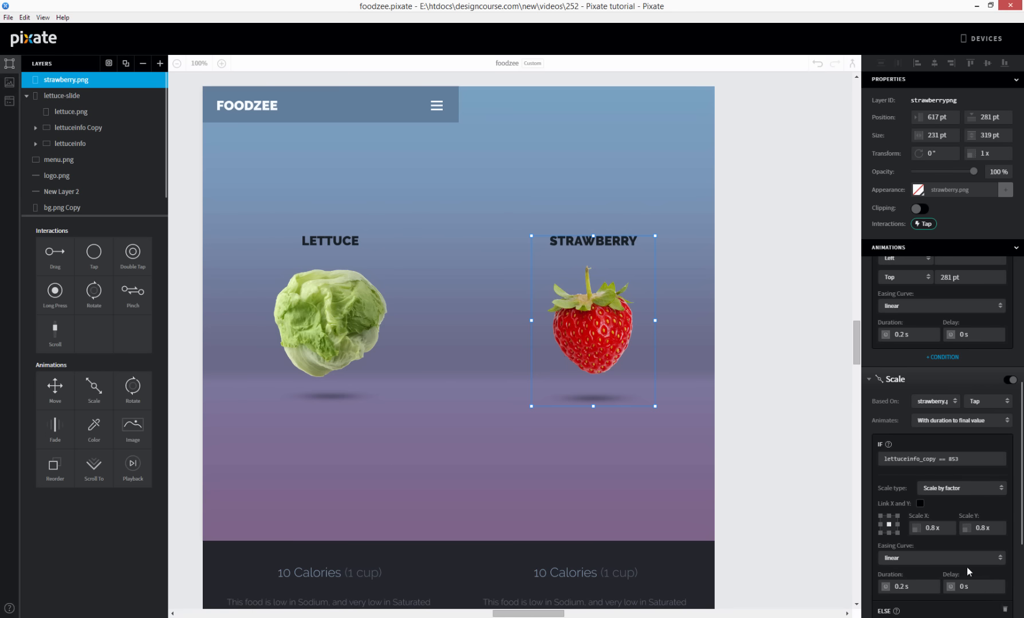
click(934, 529)
text(1)
key(Tab)
text(1)
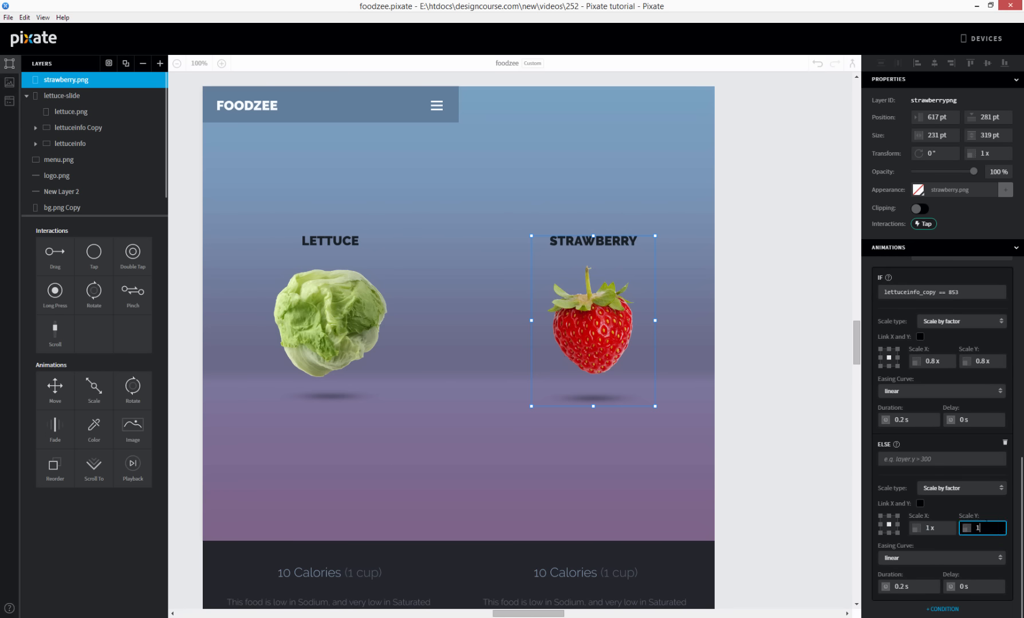
Nest the strawberry.png layer inside the lettuce-slide layer, above lettuce.png
click(985, 512)
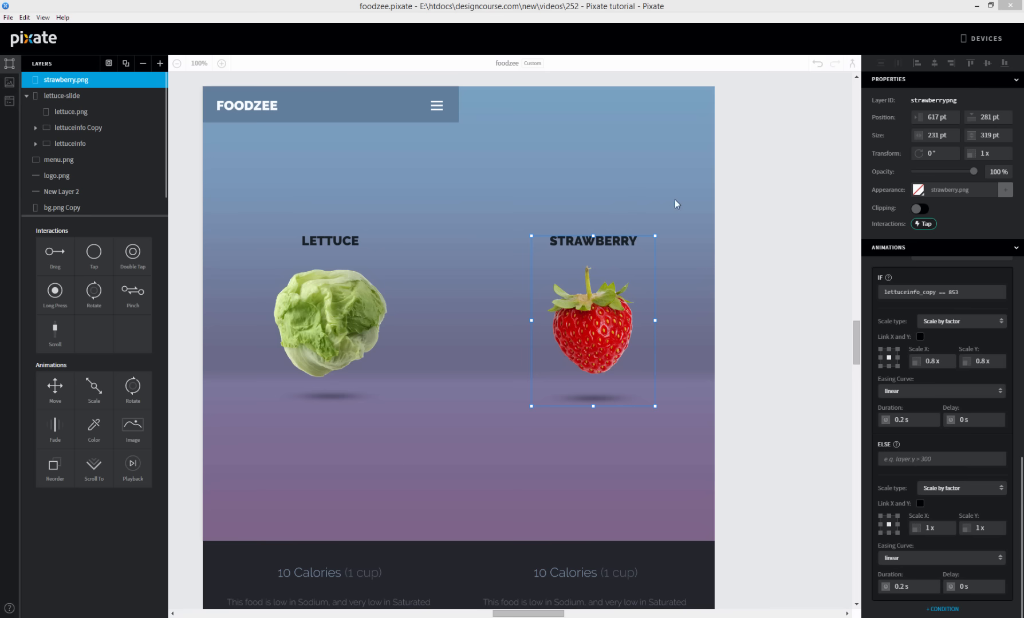
click(596, 307)
scroll(215, 224, up, 3)
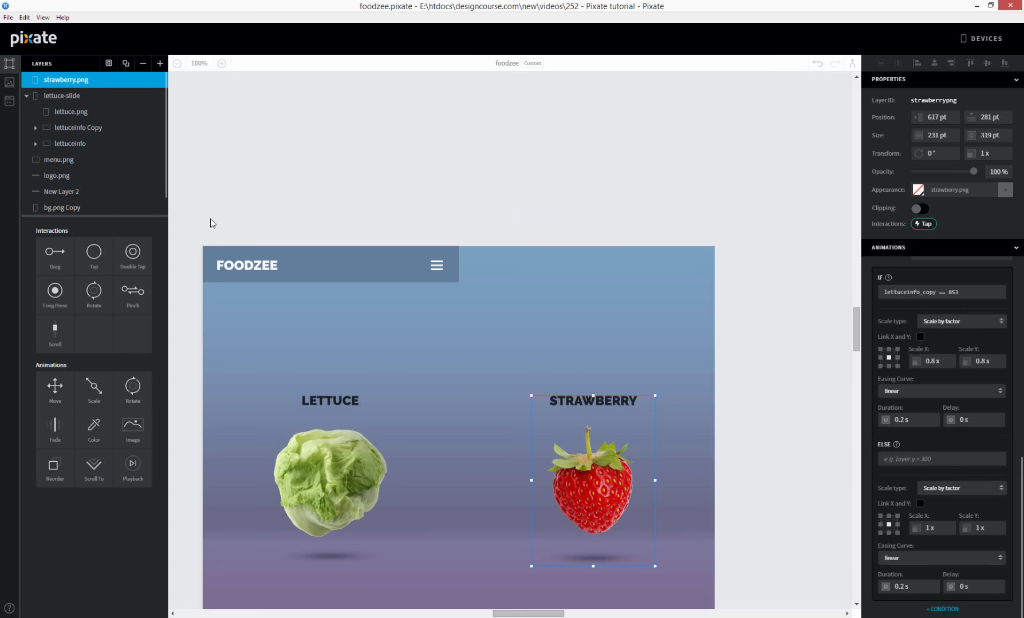
scroll(212, 224, down, 3)
scroll(252, 259, down, 2)
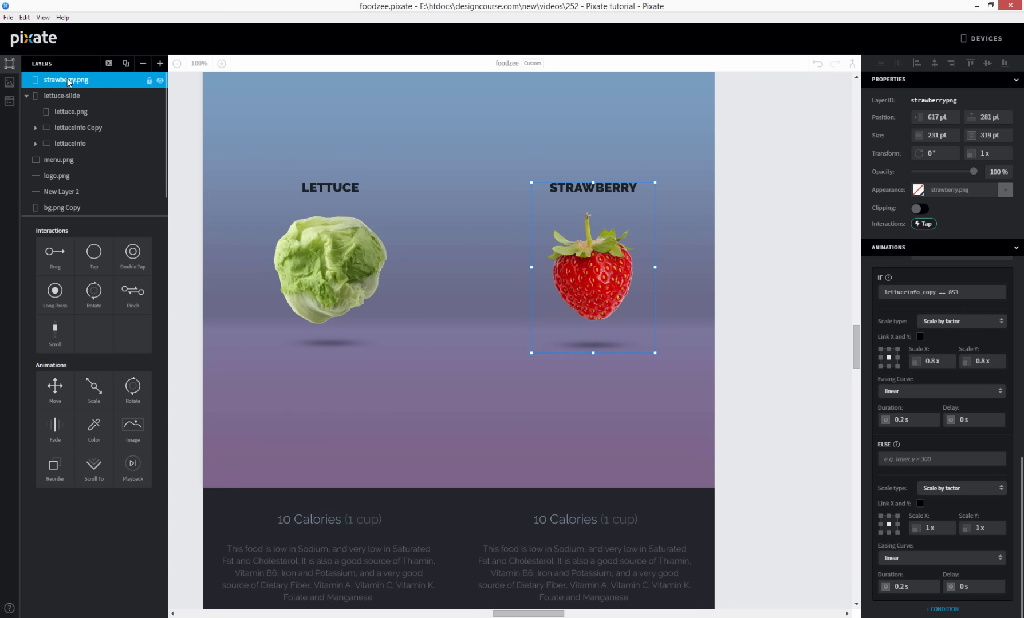
drag(68, 80, 97, 115)
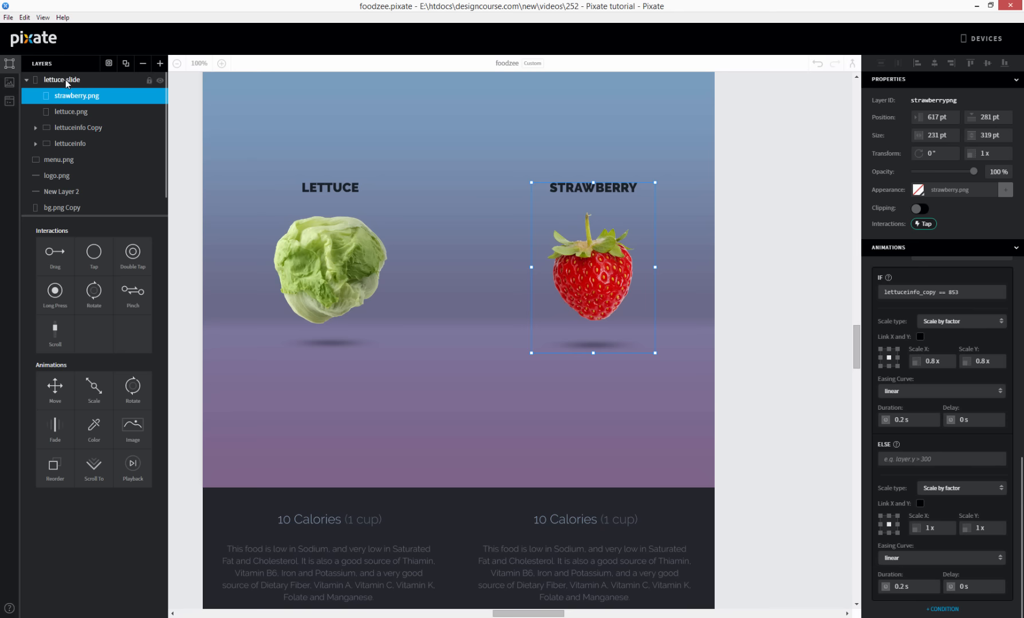
Add a Scroll interaction to the lettuce-slide layer and set its paging mode to paging
click(66, 80)
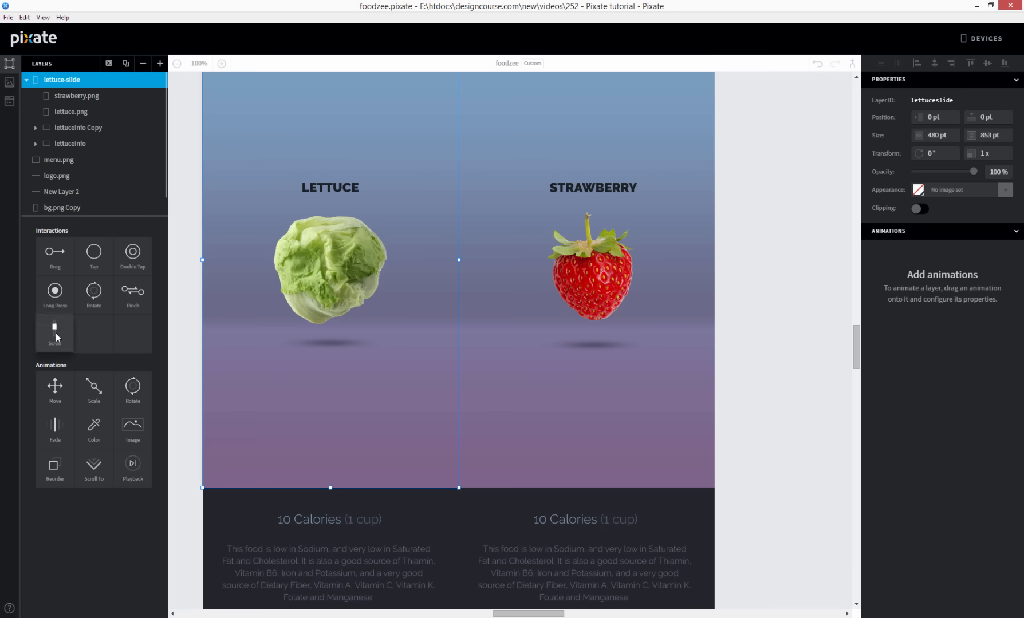
drag(55, 333, 87, 82)
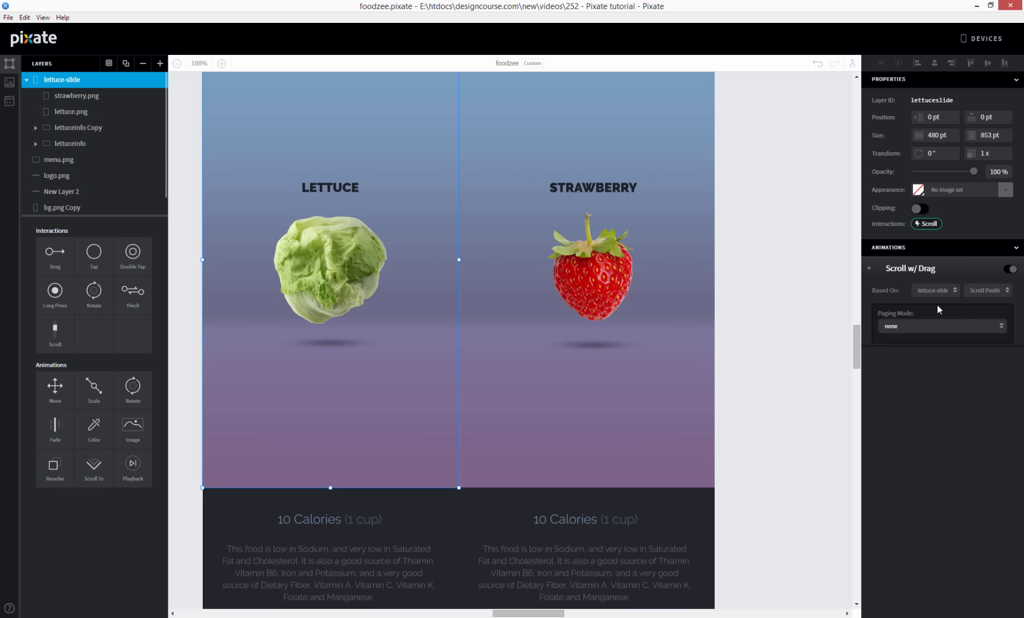
click(932, 326)
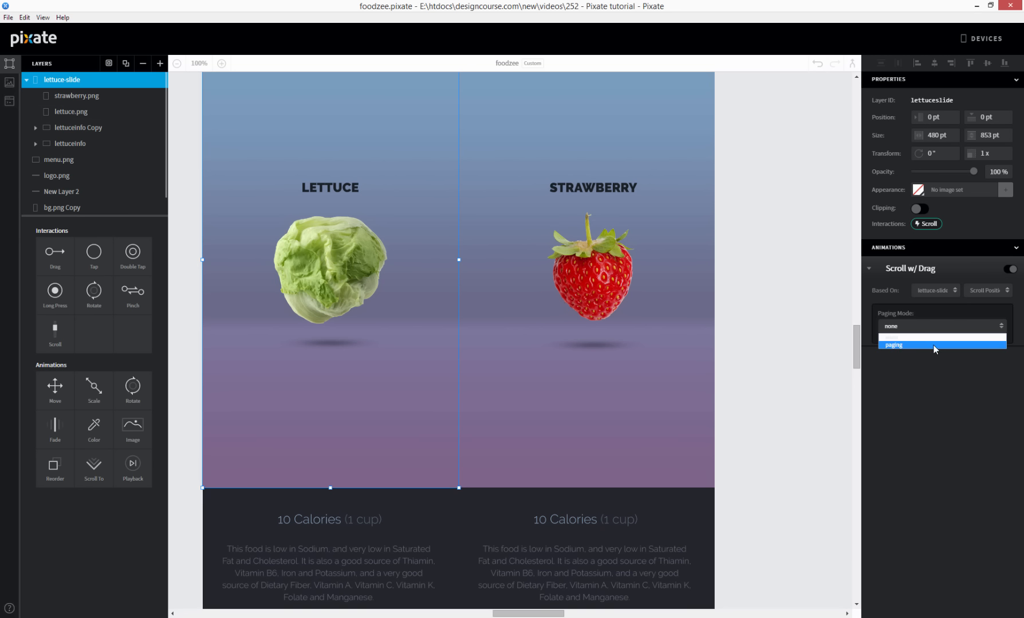
click(934, 347)
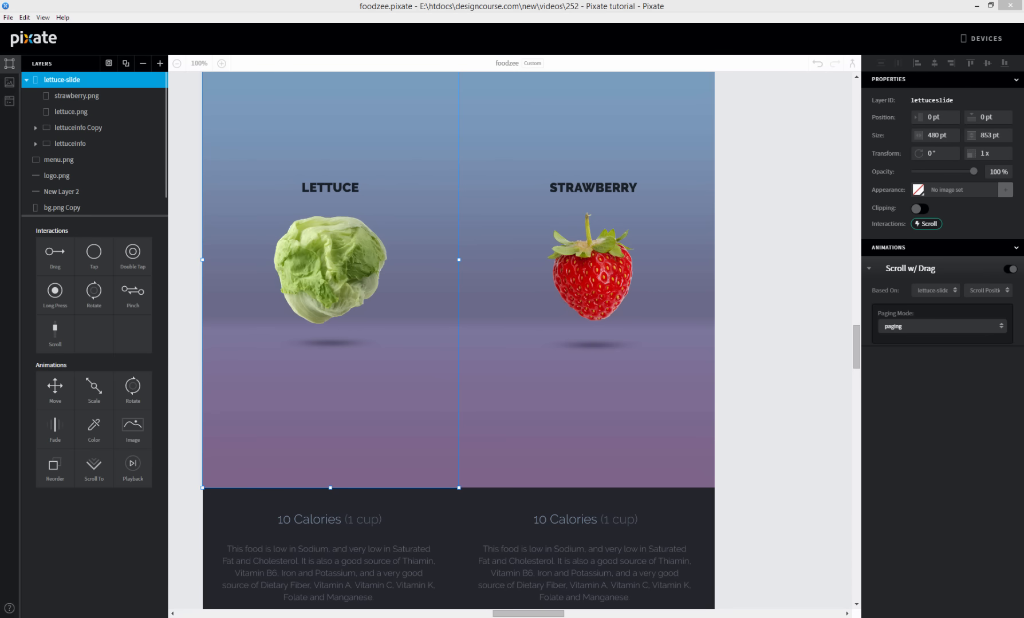
click(730, 249)
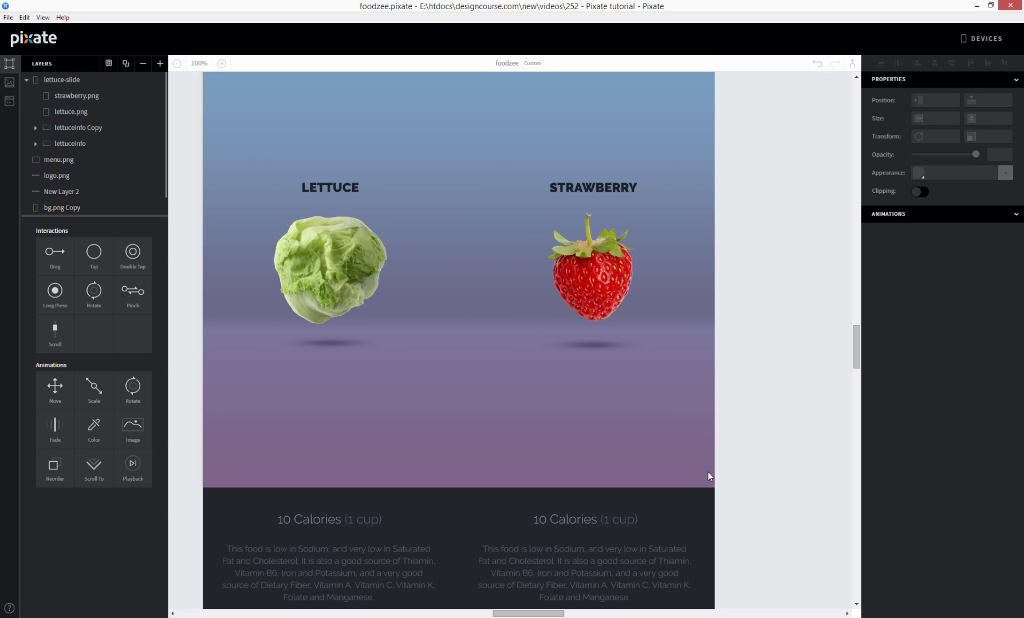
Change the lettuceinfo Copy Move animation's if condition to strawberrypng.top == 281 and base it on tapping strawberry.png
click(710, 493)
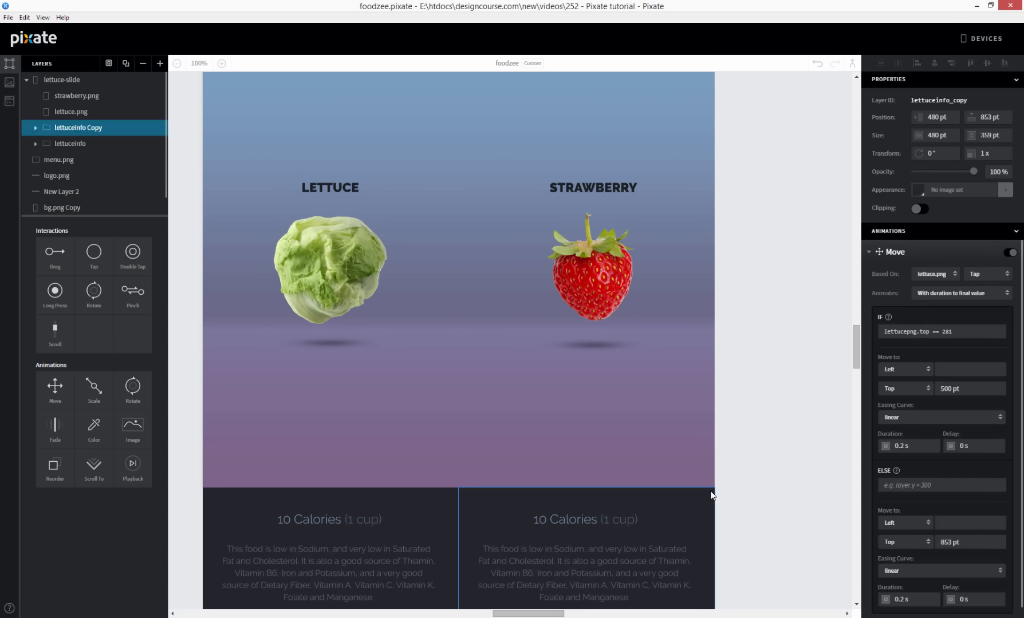
click(918, 335)
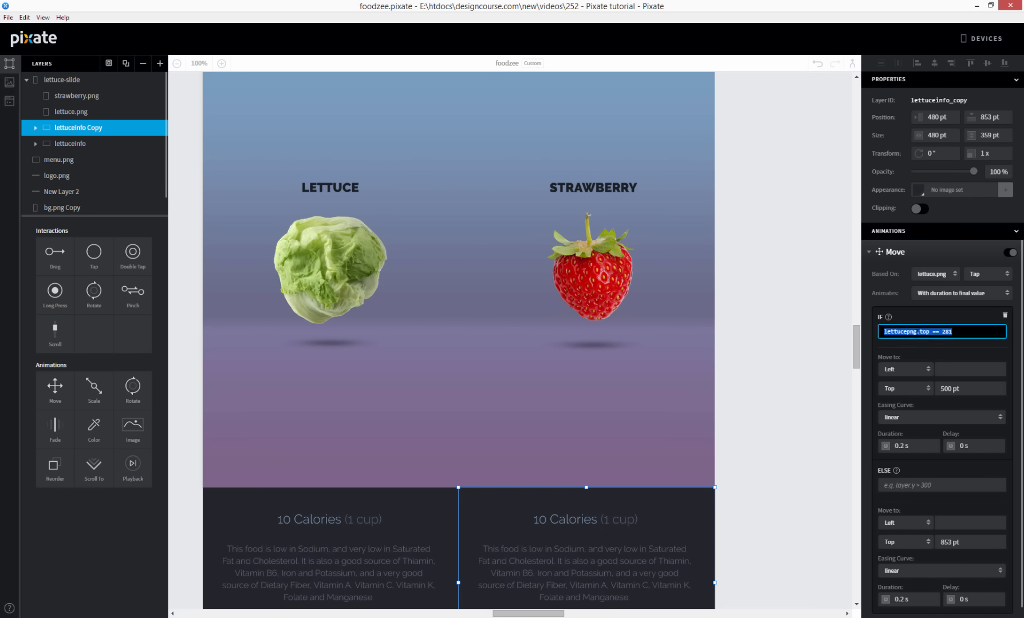
double_click(904, 331)
text(strawberrypng)
double_click(927, 332)
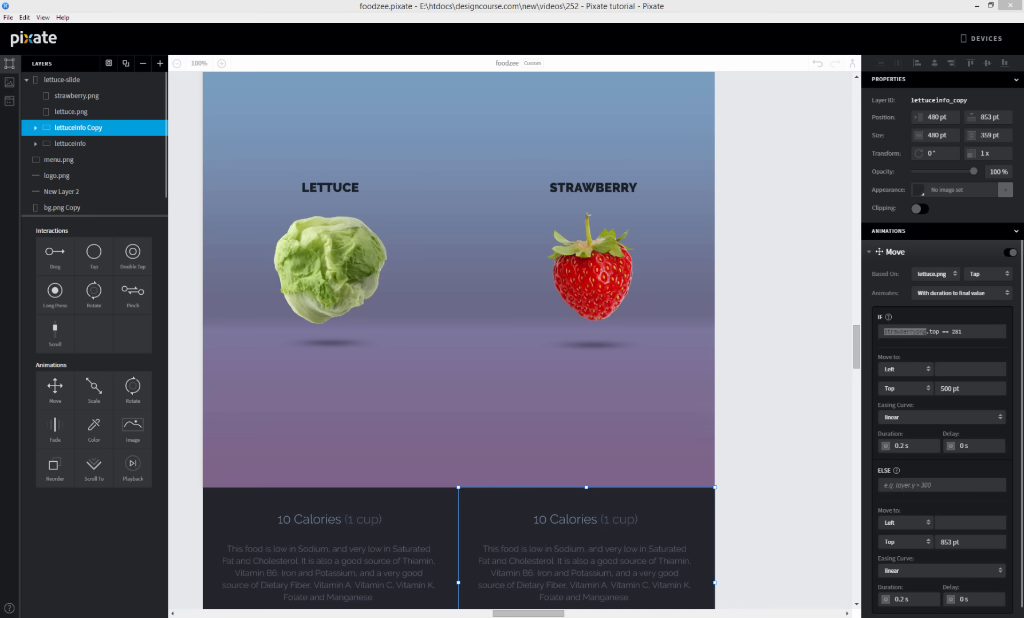
click(943, 275)
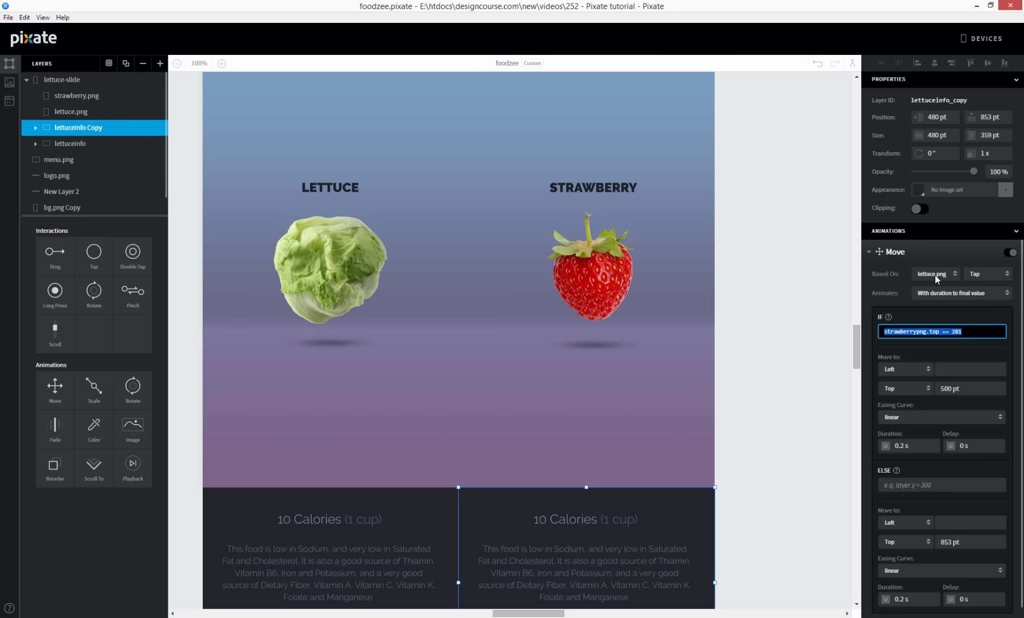
click(935, 276)
click(942, 308)
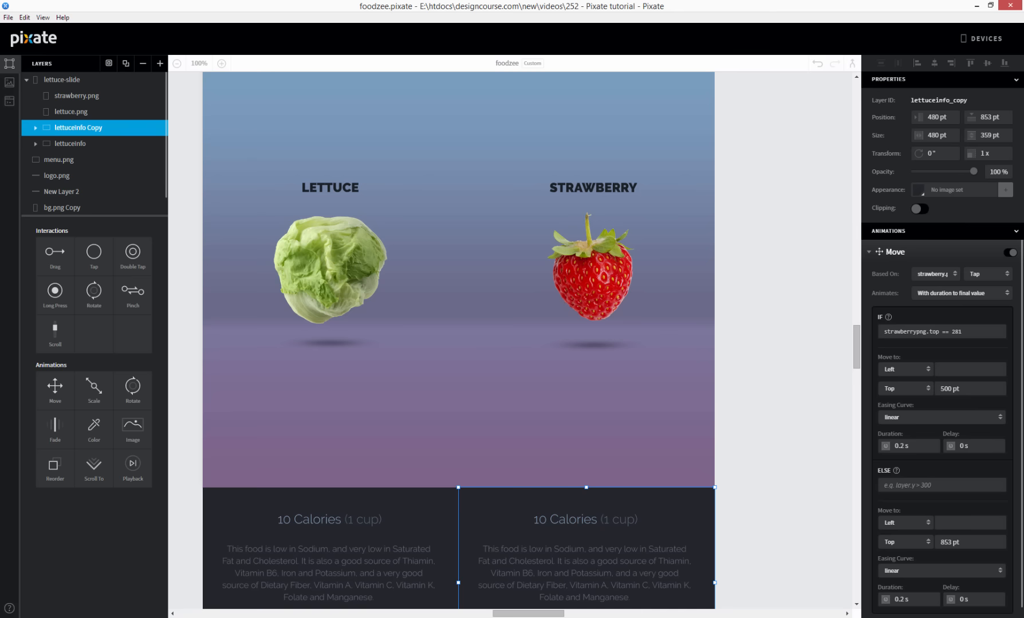
Correct the strawberry Scale animation's if condition to lettuceinfo_copy.top == 853
click(588, 289)
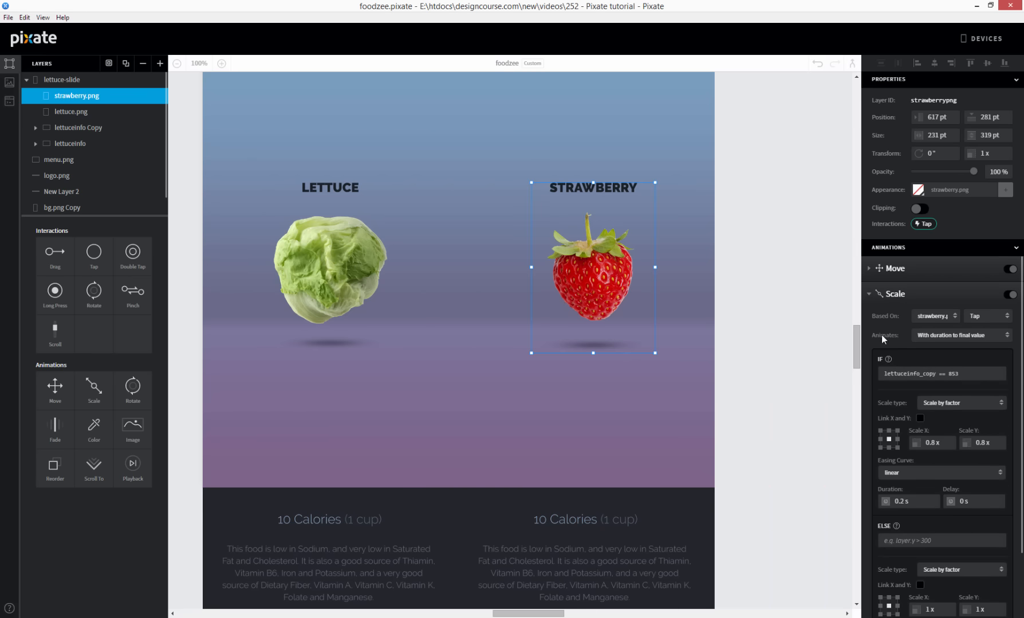
click(940, 374)
click(941, 373)
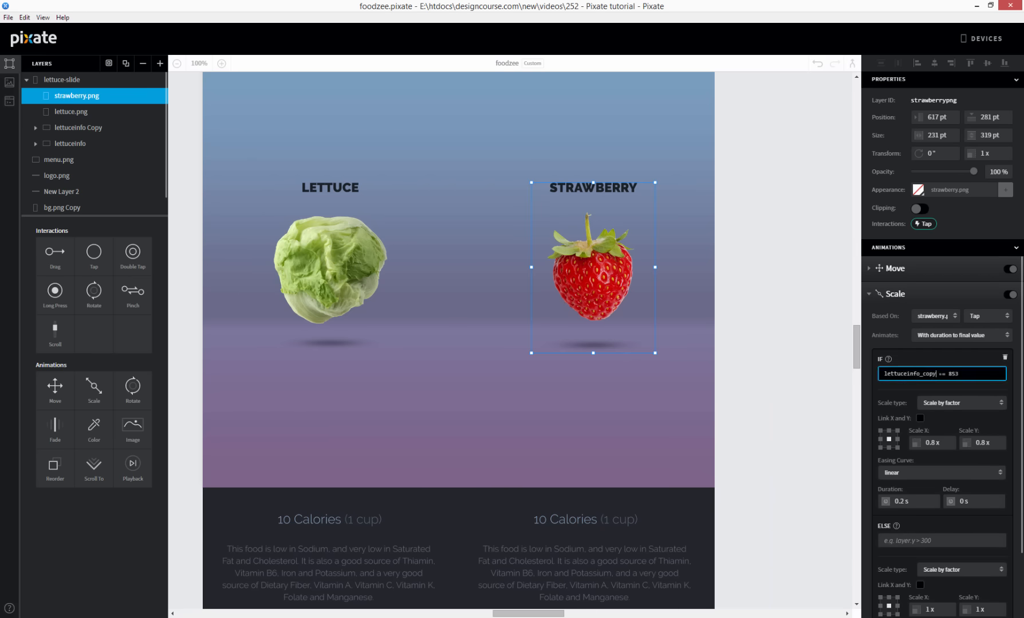
text(.top)
click(799, 314)
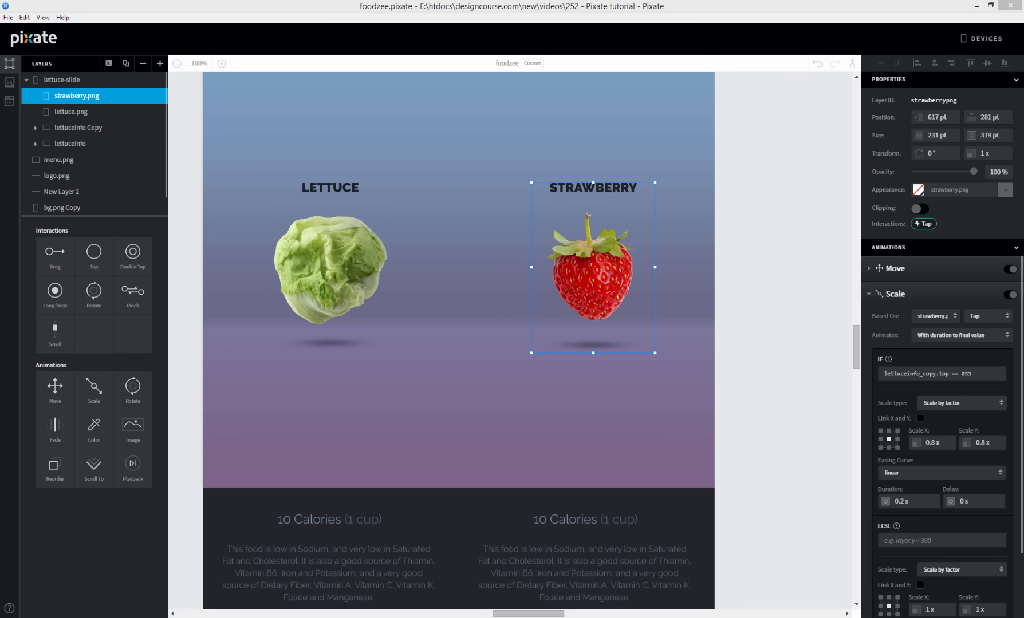
click(780, 205)
Place the nav.png asset on the canvas flush against the right edge of the lettuce screen, at about 480 pt horizontally and 0 pt vertically
scroll(773, 212, up, 3)
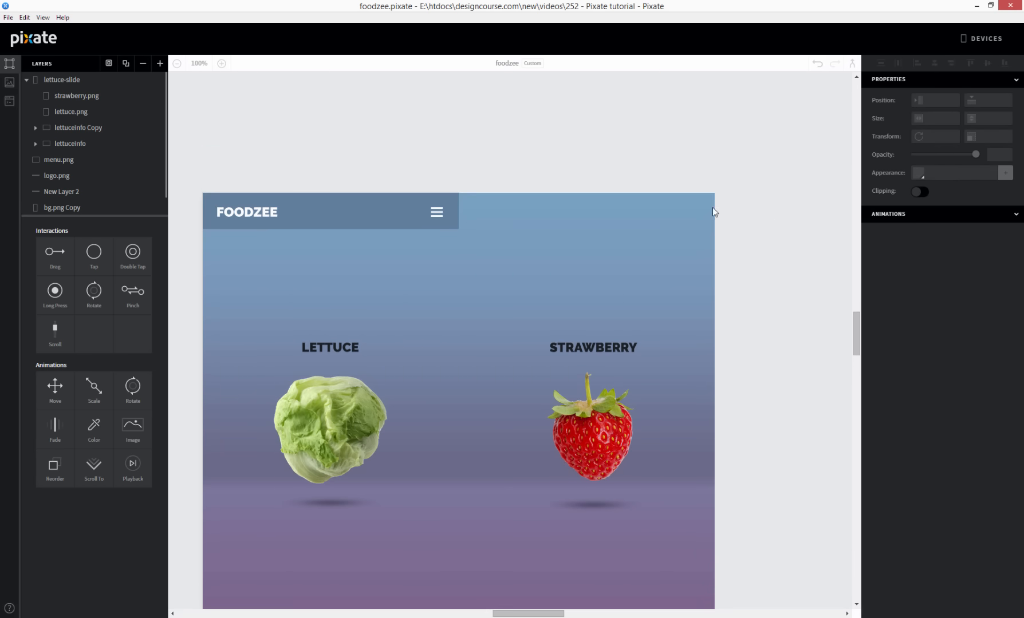
click(9, 100)
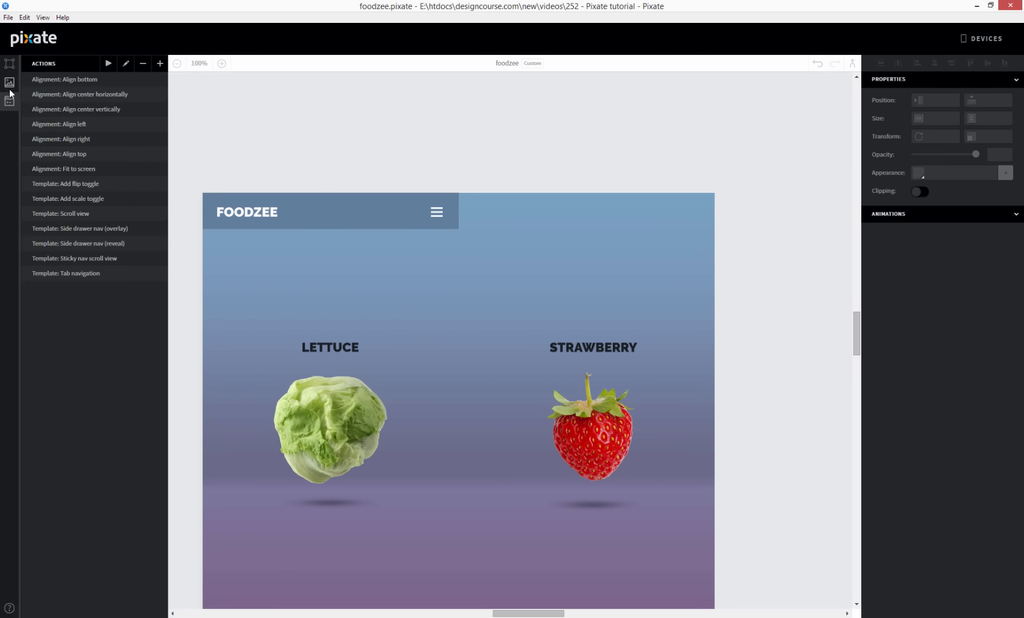
click(9, 82)
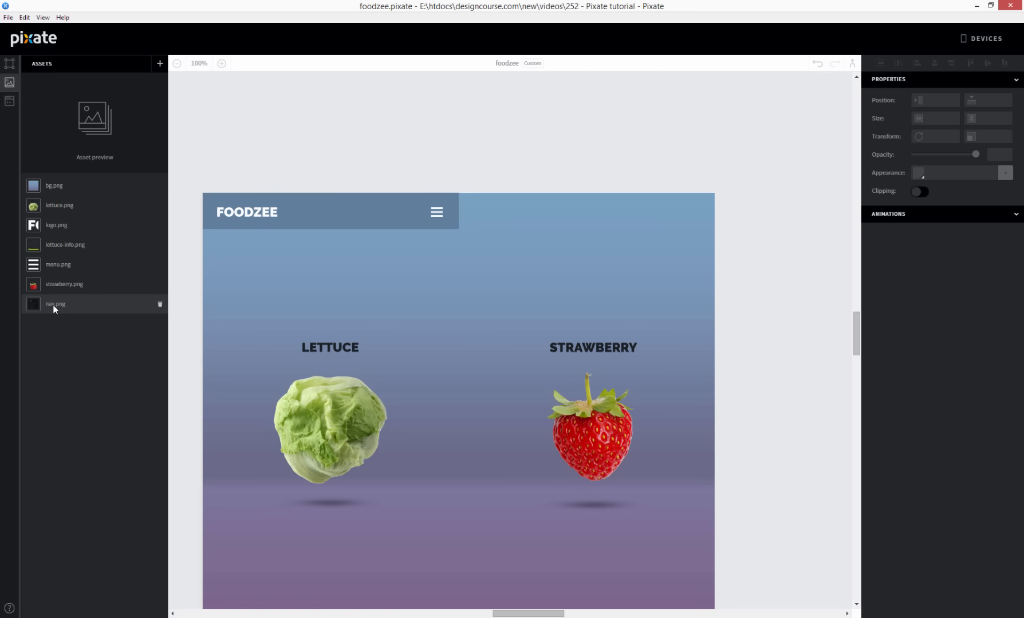
drag(53, 305, 542, 420)
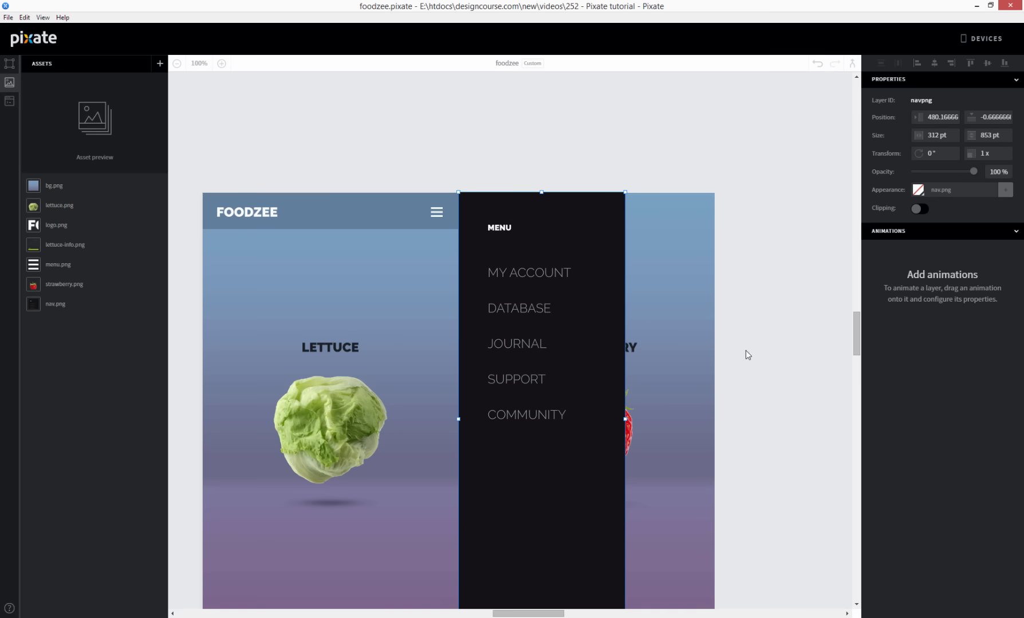
Add Drag and Tap interactions to the nav.png layer
click(8, 67)
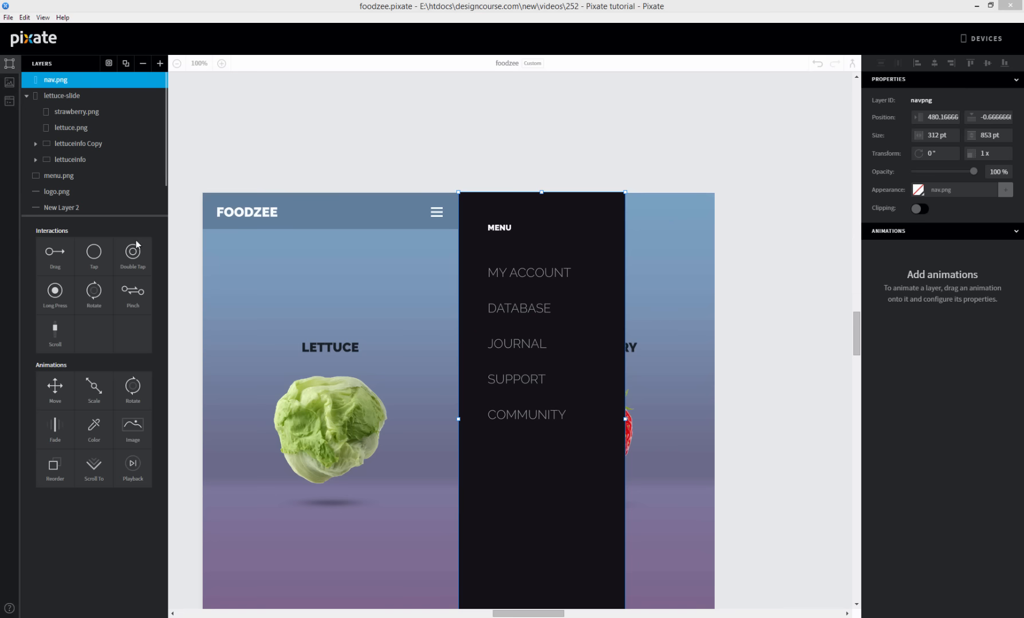
drag(55, 252, 550, 265)
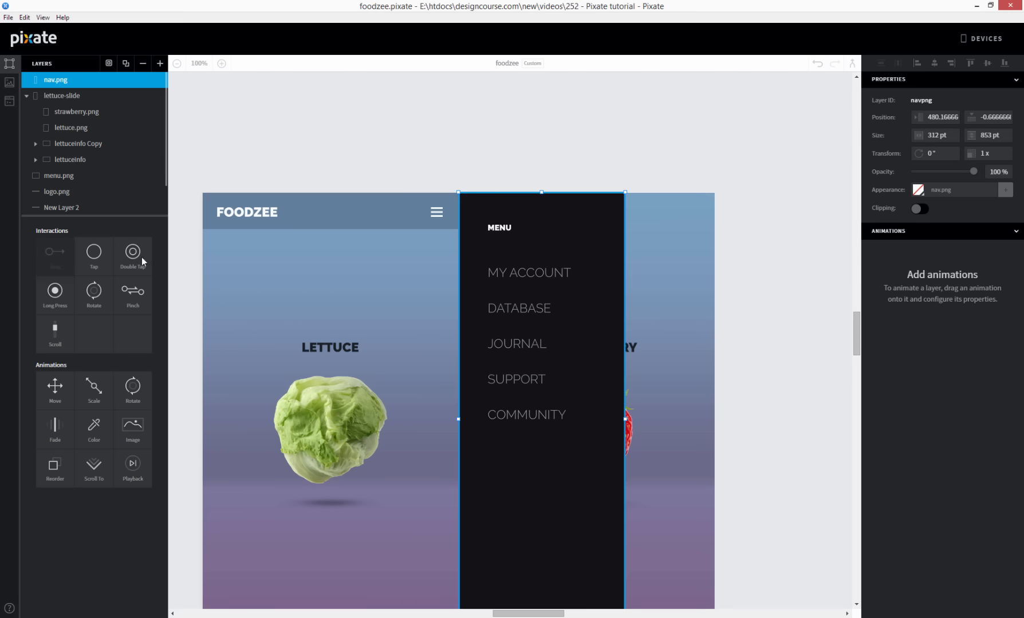
drag(94, 255, 565, 307)
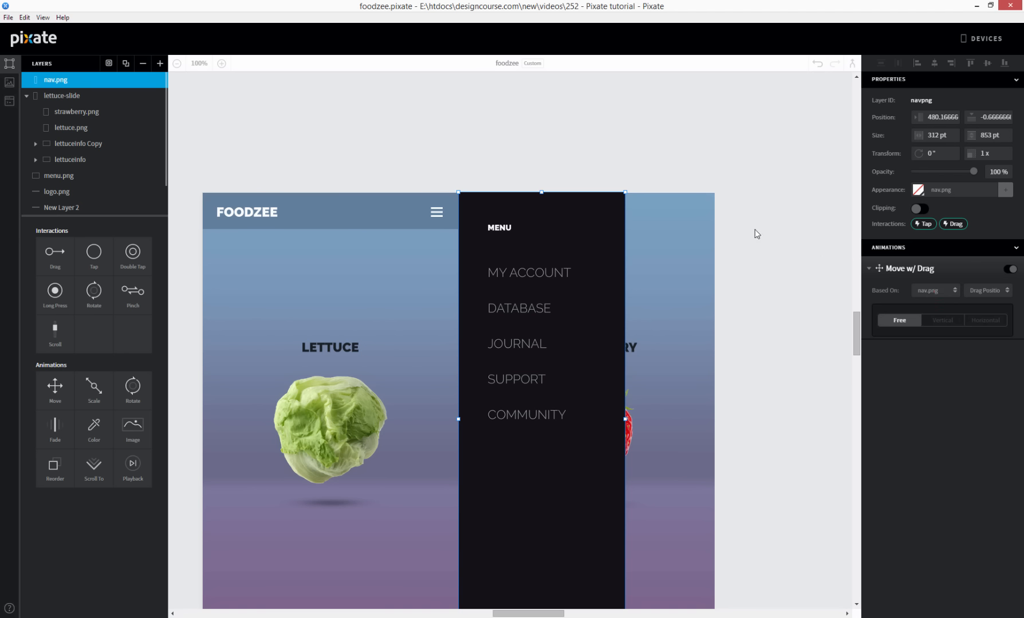
Rename the nav.png layer as nav
double_click(55, 80)
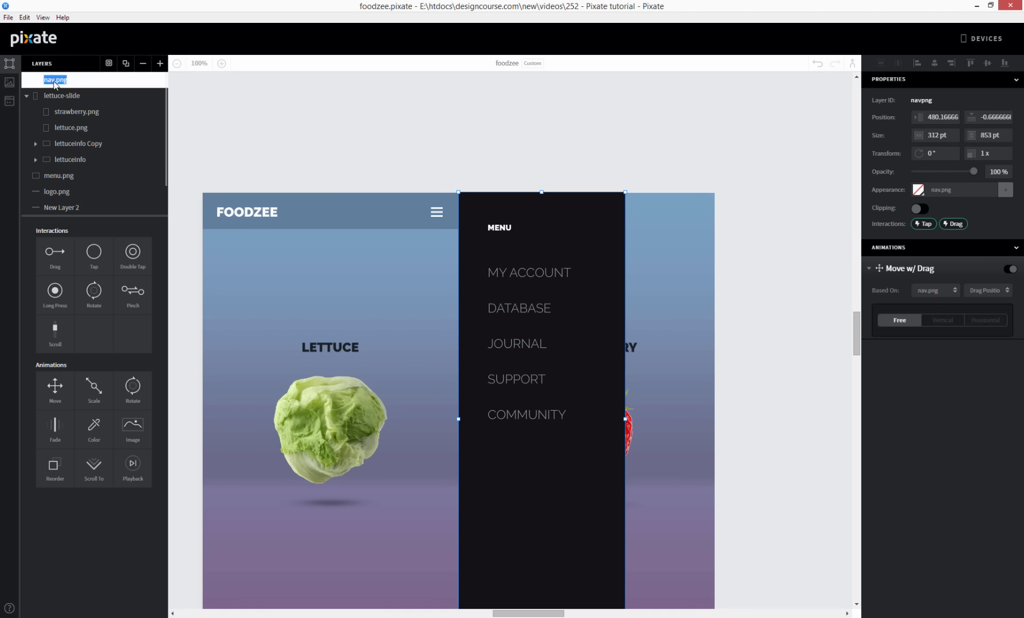
text(nav)
key(Return)
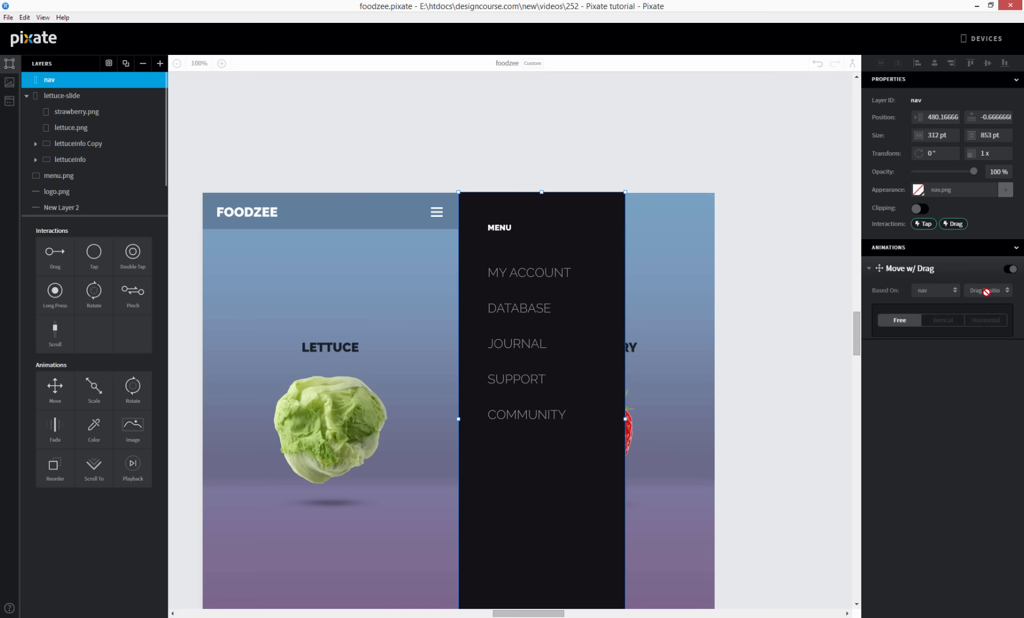
Restrict the nav layer's Move w/ Drag animation to horizontal movement with a minimum left position of 480 pt
click(991, 321)
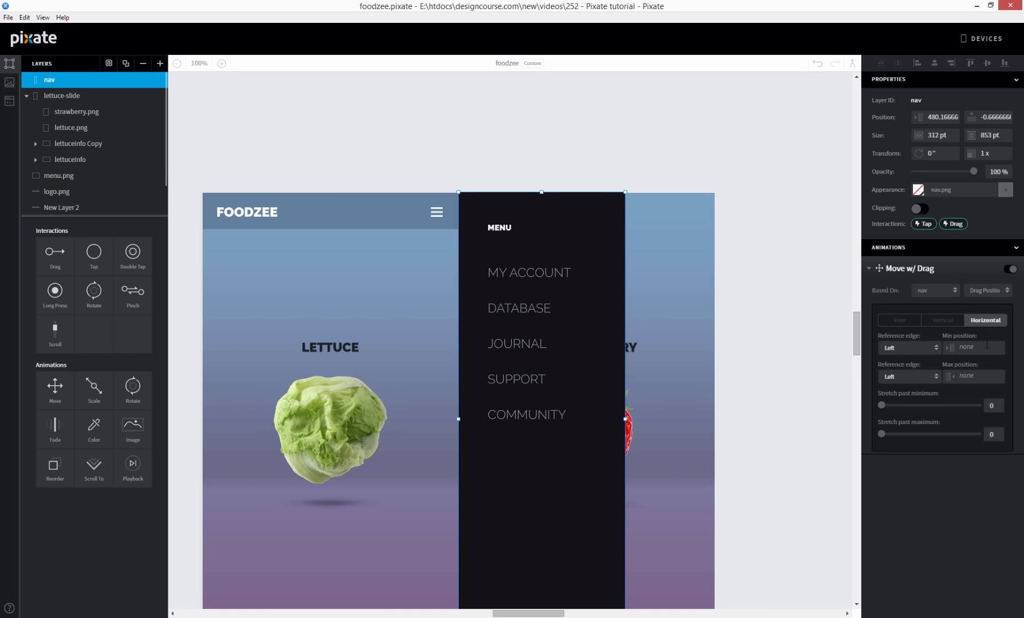
click(959, 347)
text(4)
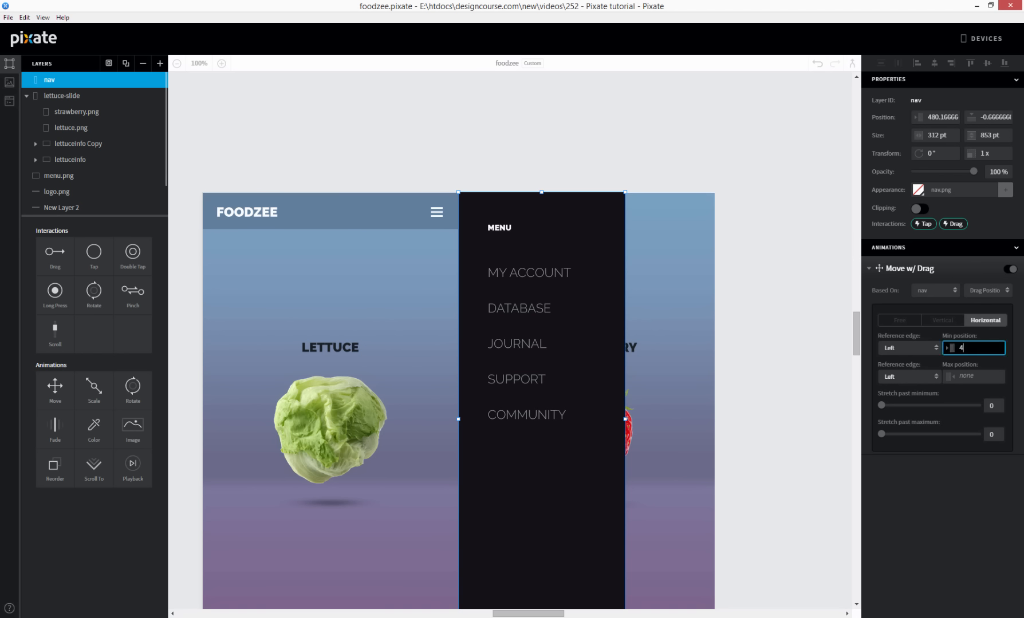
text(80)
key(Return)
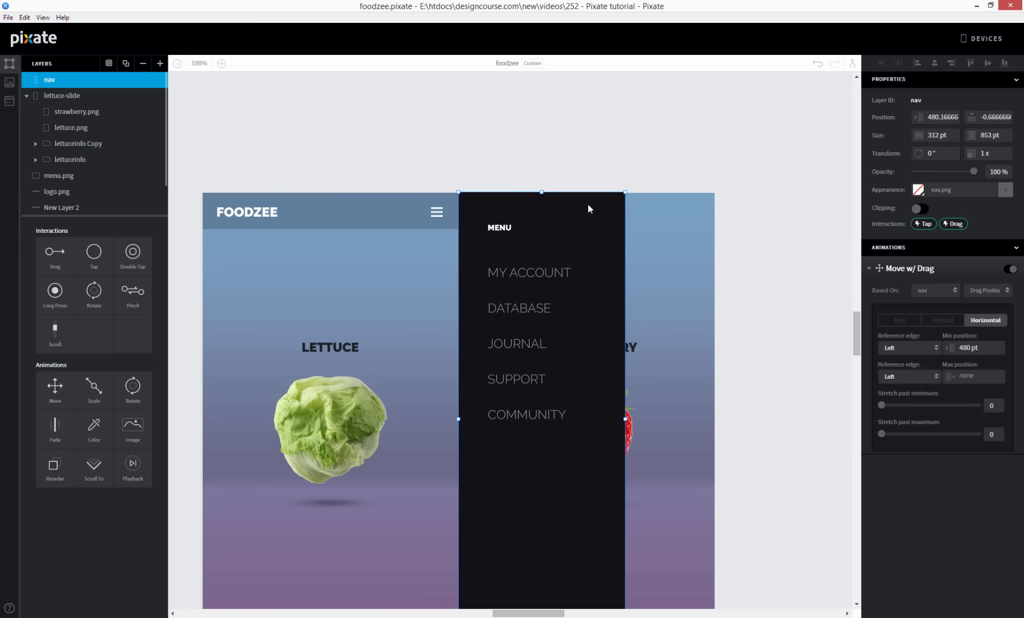
Move the menu.png layer above lettuce-slide and add a Tap interaction to it
click(436, 213)
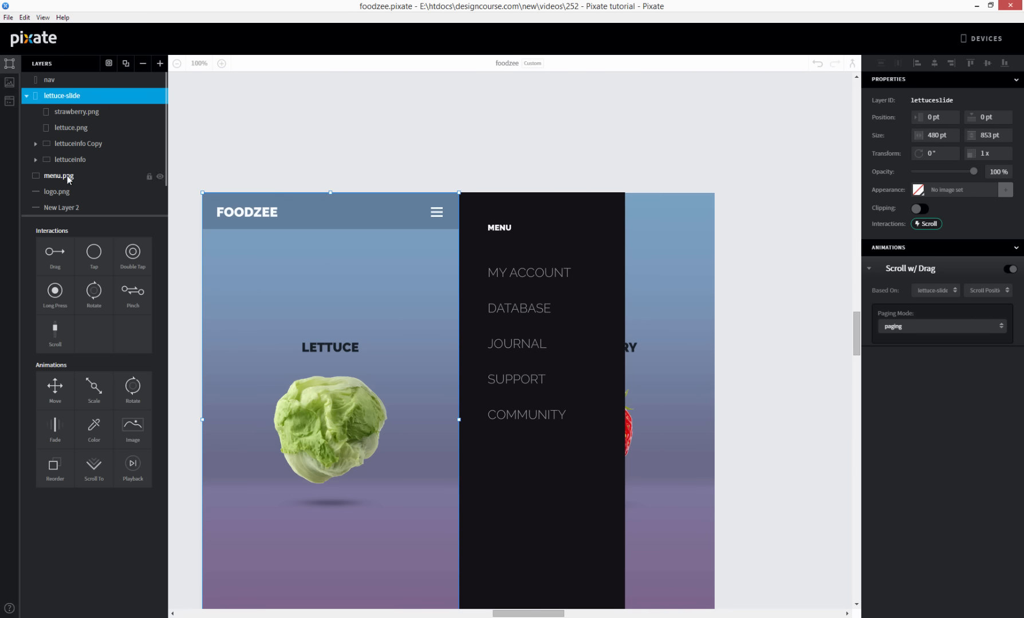
drag(69, 179, 63, 90)
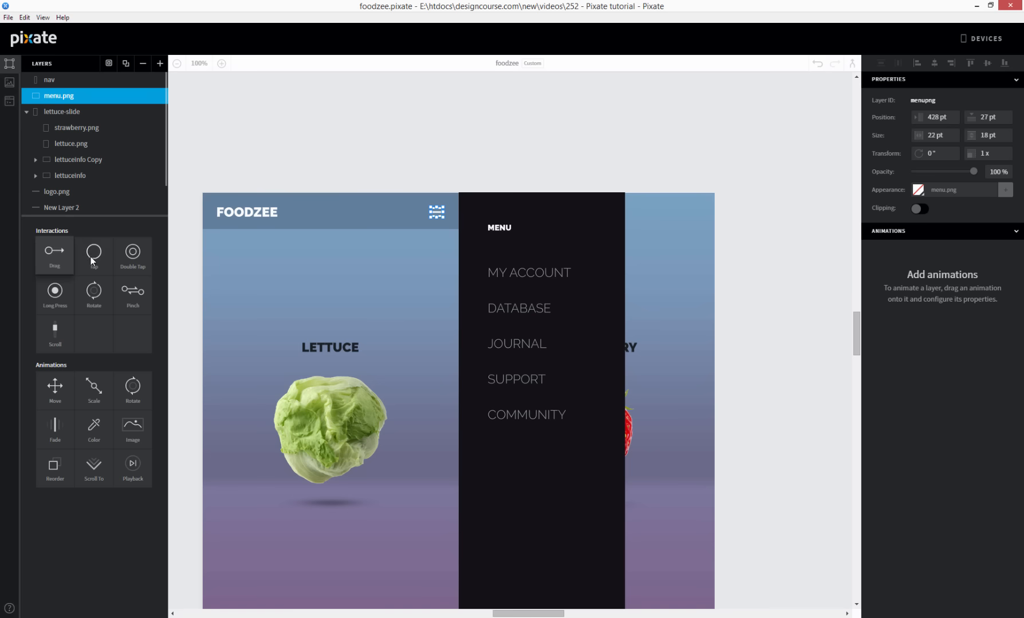
drag(94, 256, 438, 213)
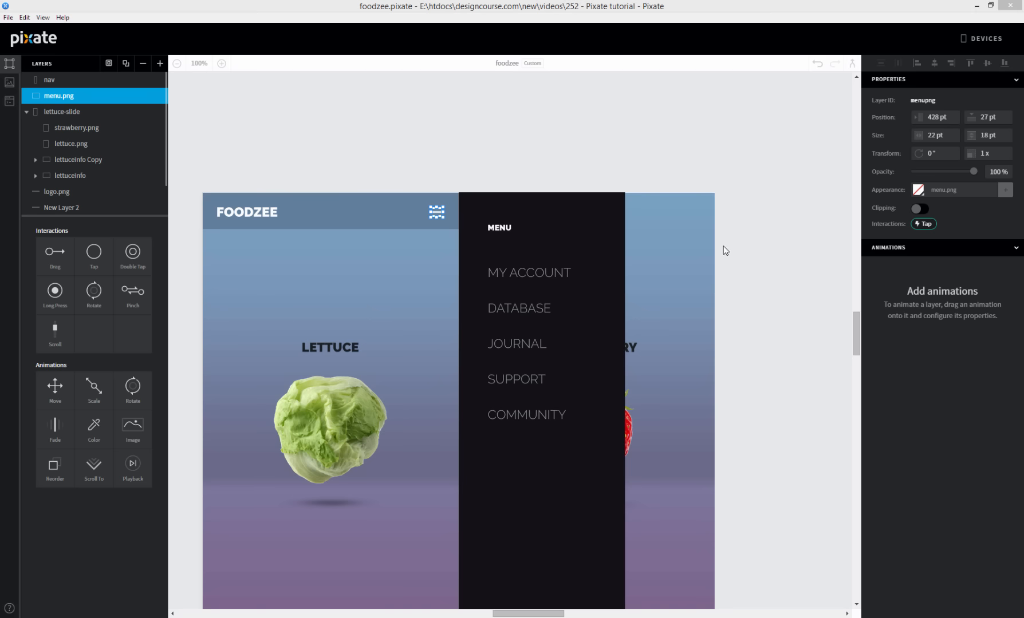
Set the nav layer's position to 480 pt, 0 pt and add a Move animation based on tapping menu.png
click(567, 209)
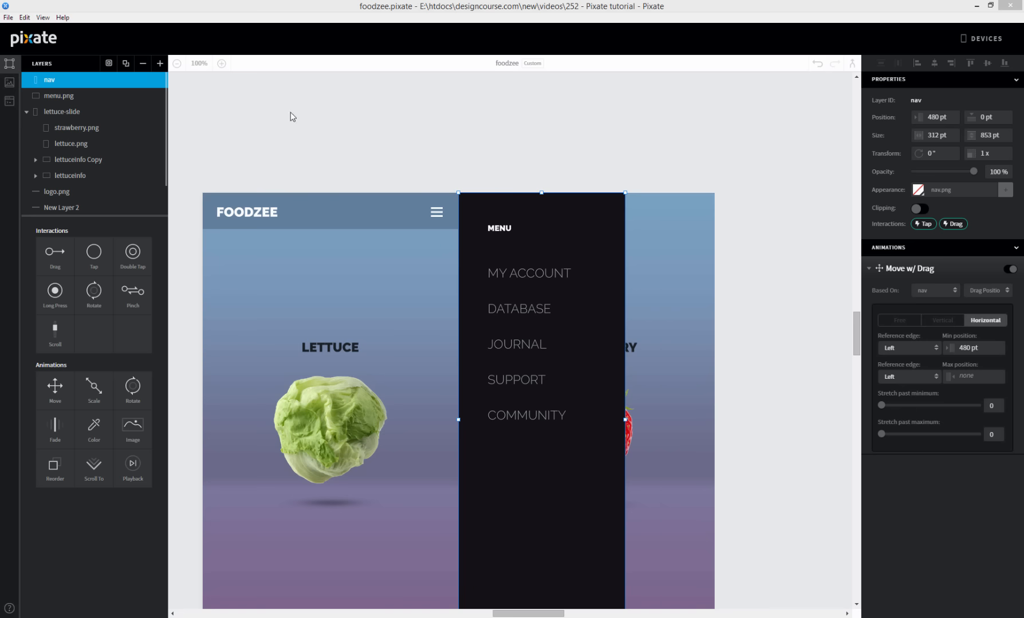
drag(64, 385, 590, 235)
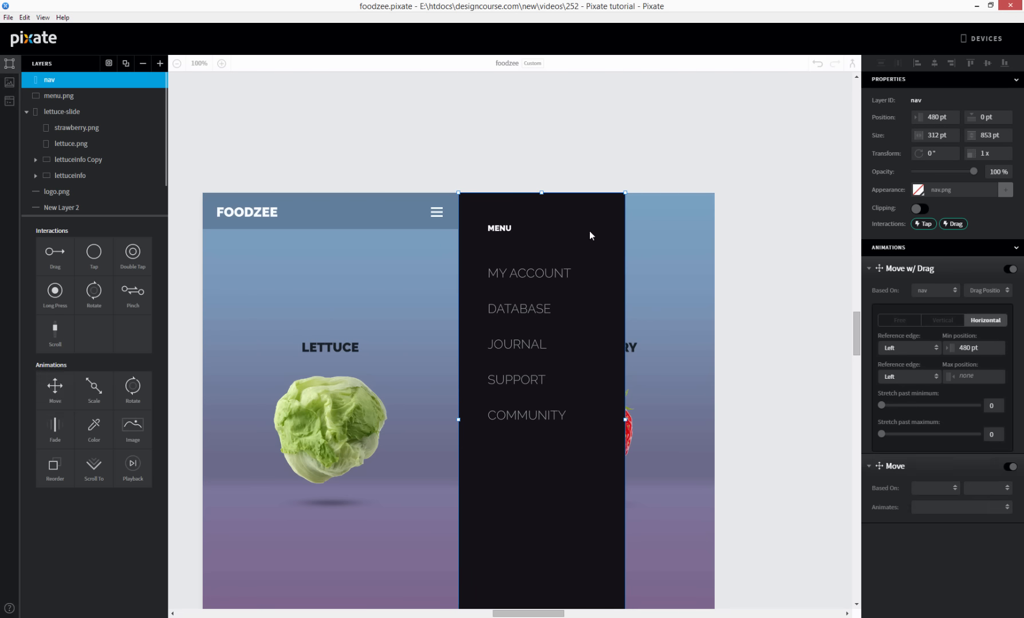
click(932, 491)
click(946, 521)
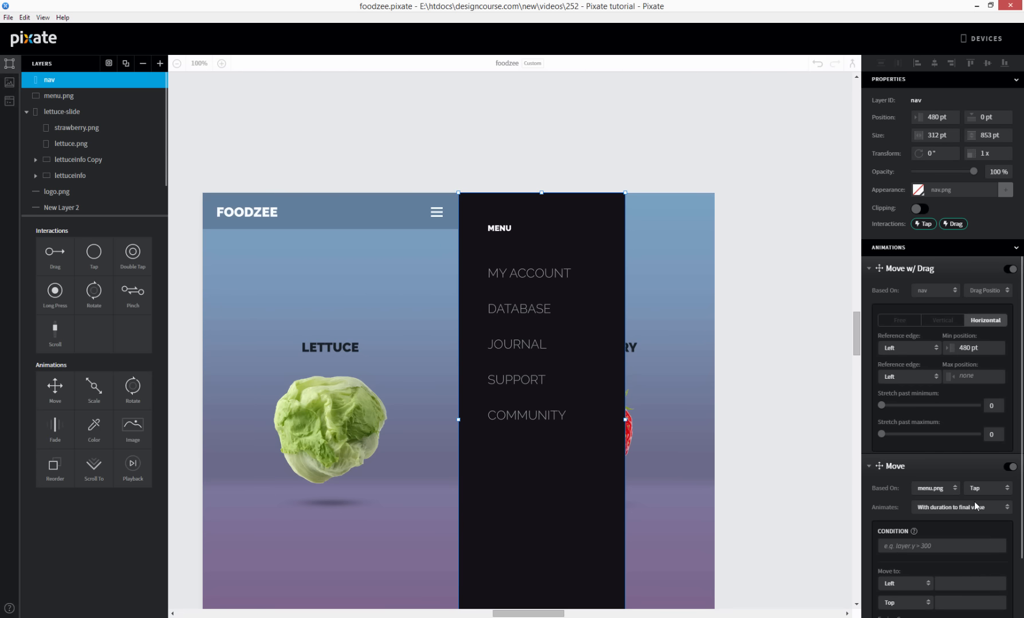
Set the nav layer's Move animation to a left position of 140 pt with the spring easing curve
scroll(977, 516, down, 2)
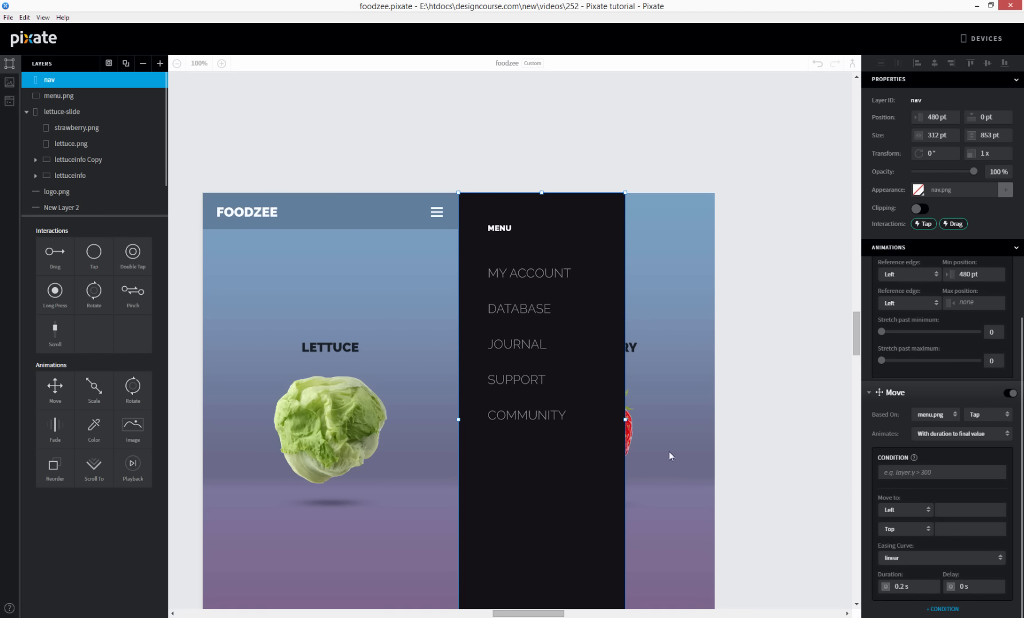
click(940, 510)
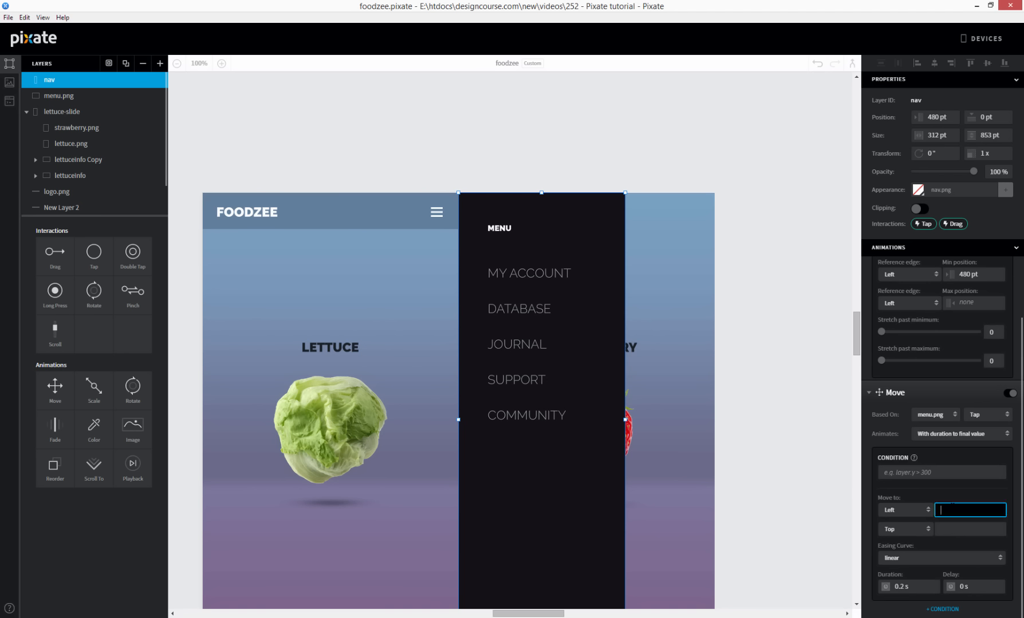
text(140)
key(Return)
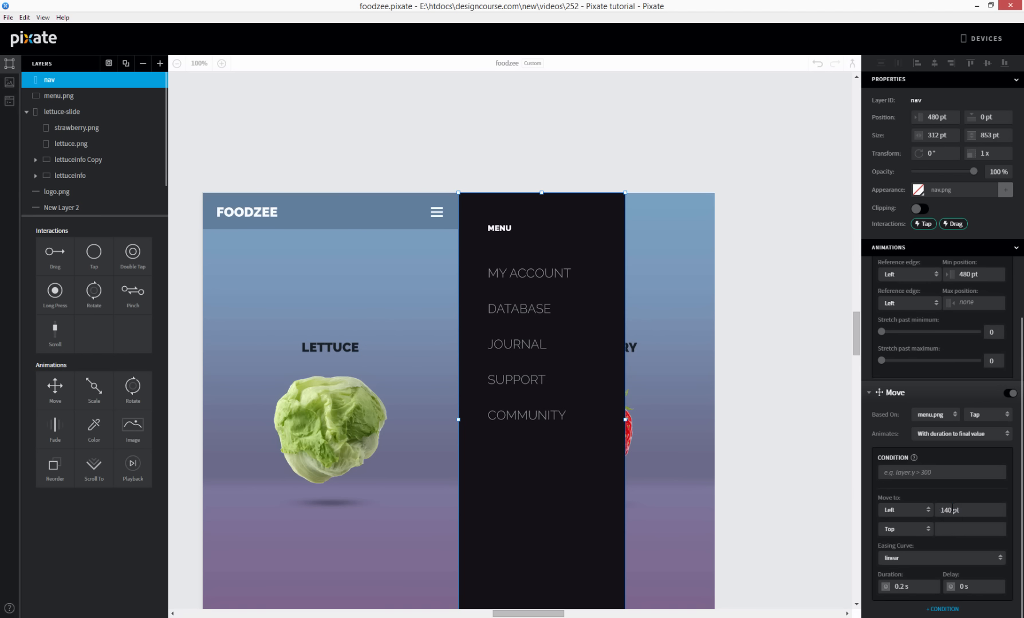
click(936, 558)
click(928, 593)
click(737, 325)
Change the easing curve of the lettuceinfo layer's IF move condition to spring
scroll(624, 424, down, 3)
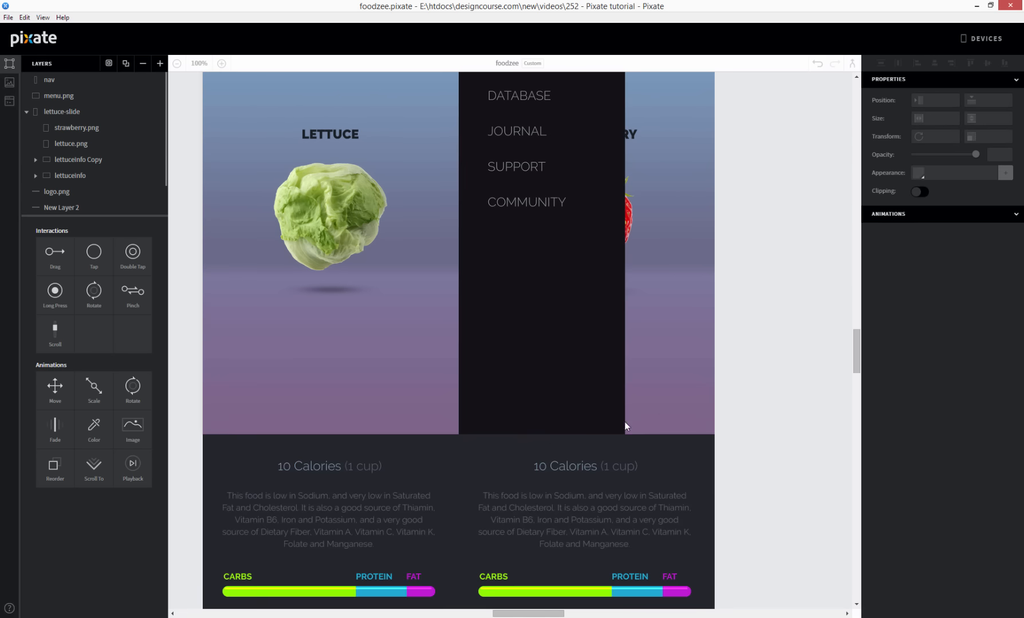
click(436, 445)
scroll(951, 520, down, 1)
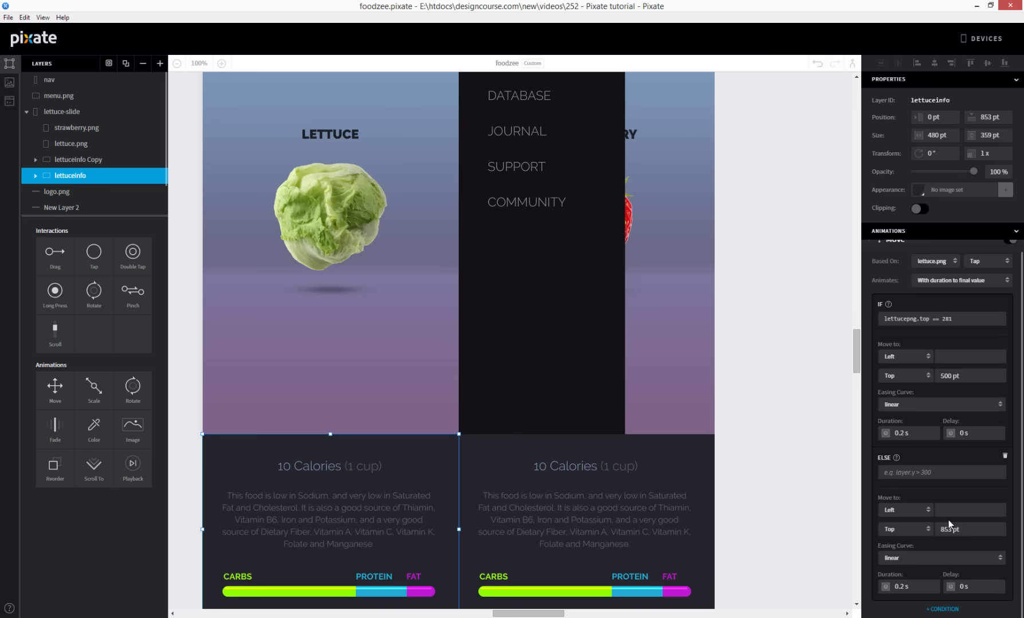
click(907, 405)
click(905, 449)
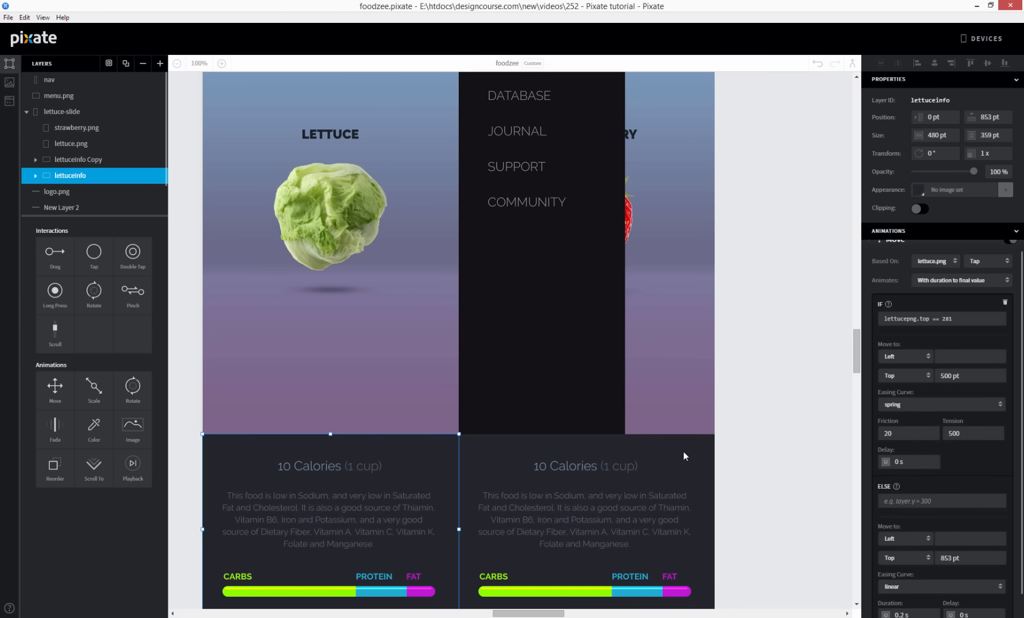
Change the easing curve of the lettuceinfo Copy layer's IF move condition to spring
click(682, 451)
click(913, 402)
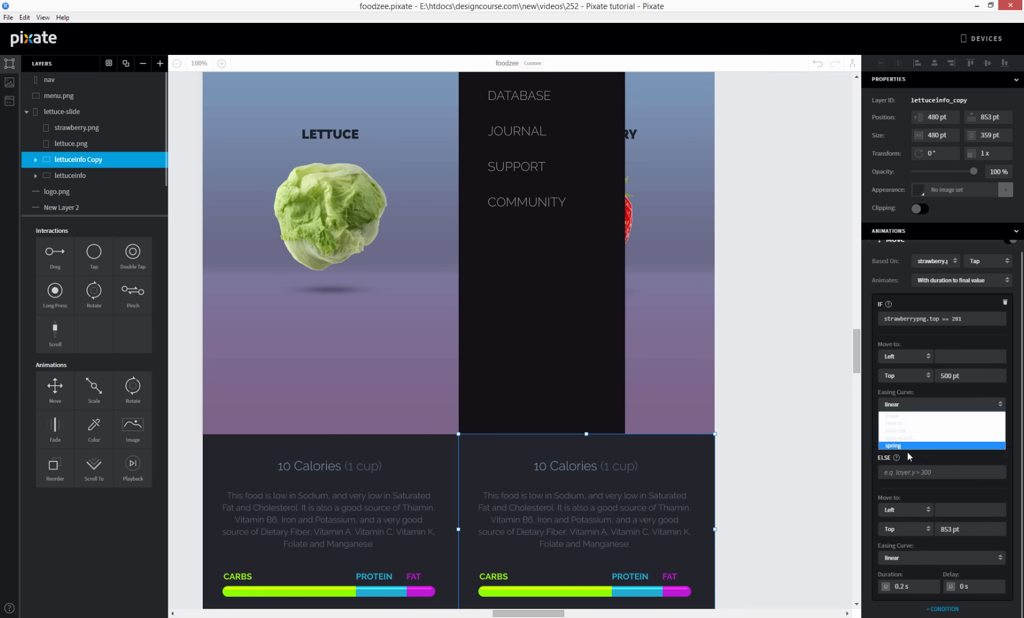
click(907, 447)
scroll(750, 380, up, 3)
click(760, 372)
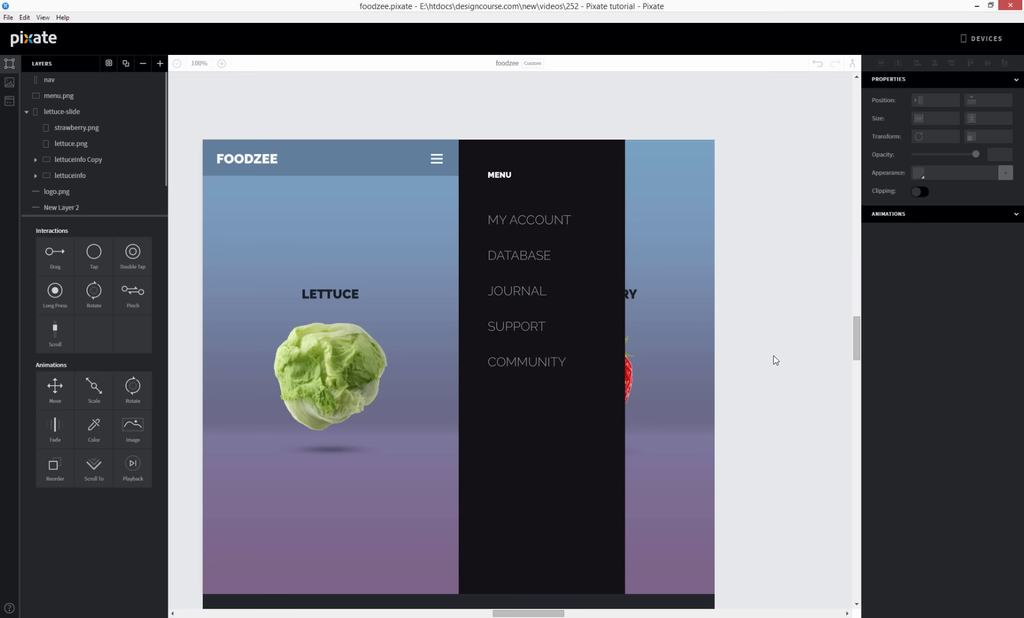
Set the left target position in the nav layer's Move animation to 180 pt
click(554, 173)
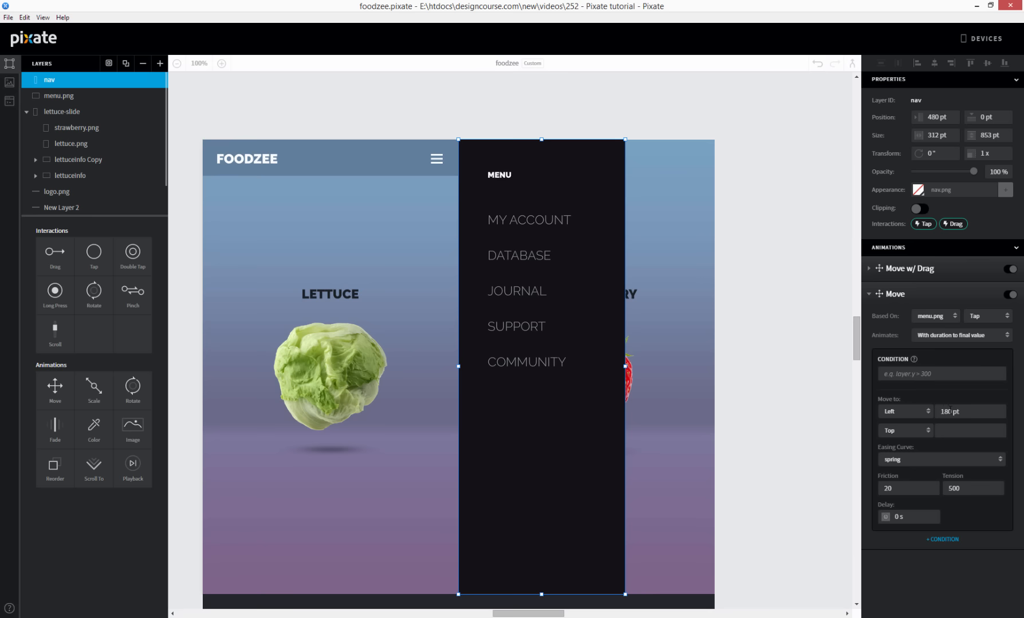
click(470, 104)
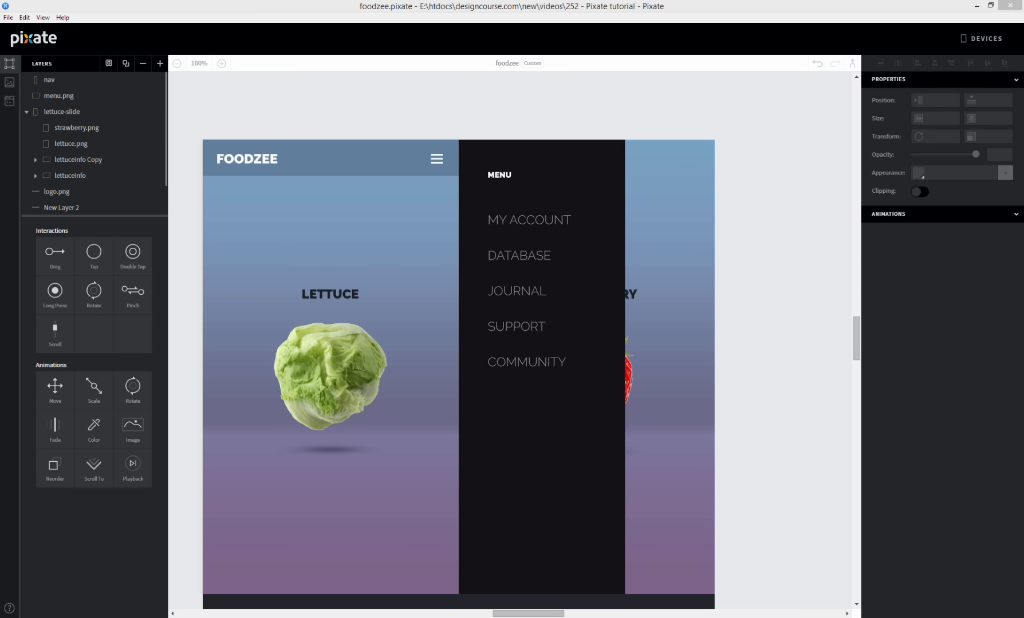